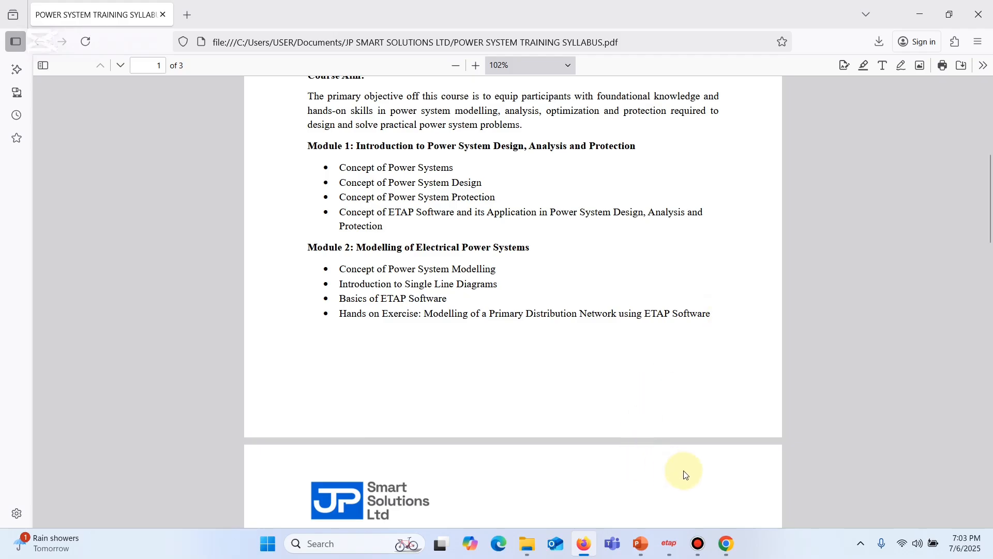
# Step: Switch to the PowerPoint presentation and display slide 10, the Module 2 ETAP single line diagram example
pyautogui.click(671, 552)
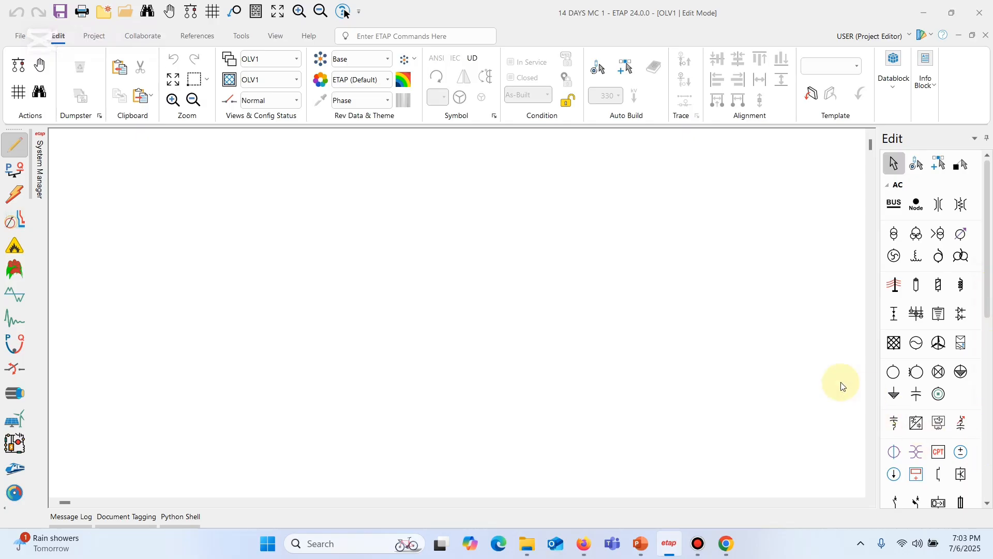
pyautogui.click(643, 543)
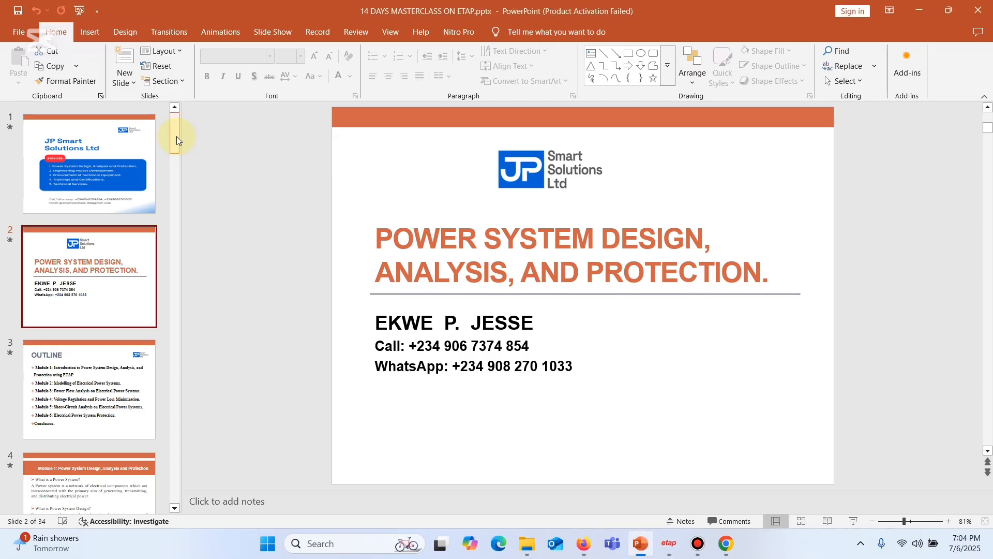
pyautogui.moveTo(176, 136); pyautogui.dragTo(185, 162)
pyautogui.moveTo(185, 162); pyautogui.dragTo(205, 223)
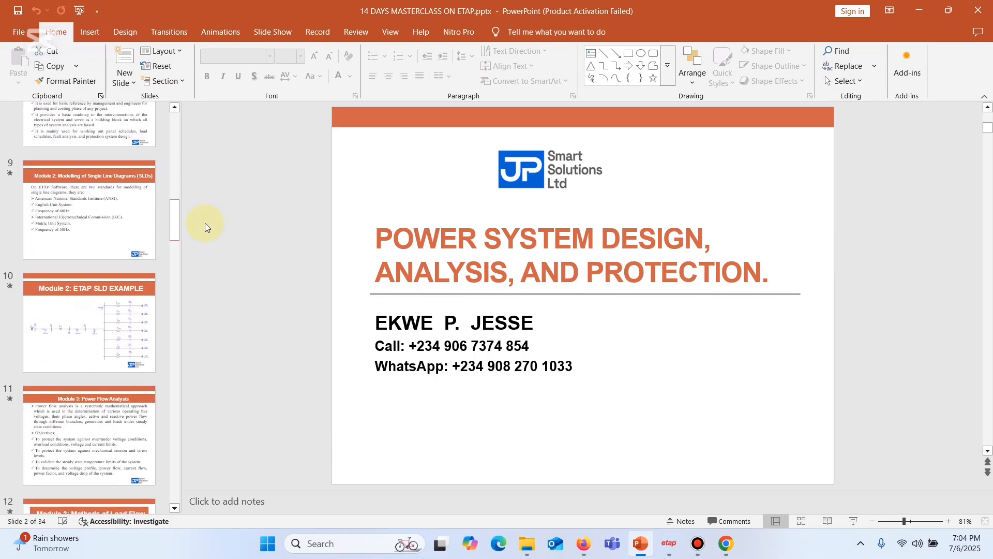
pyautogui.click(119, 317)
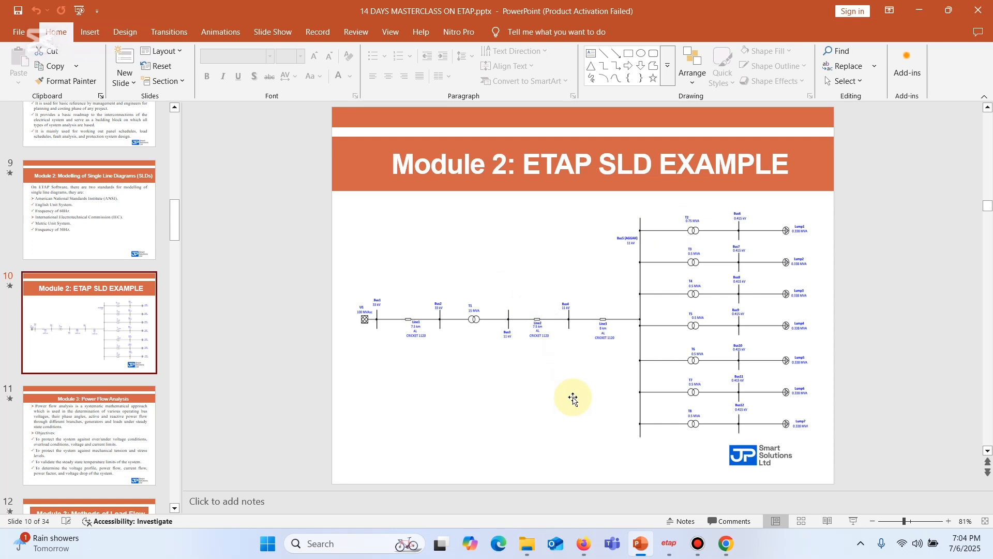
# Step: Switch to ETAP and place a power grid near the upper centre of the blank diagram, with a bus directly below it
pyautogui.click(676, 551)
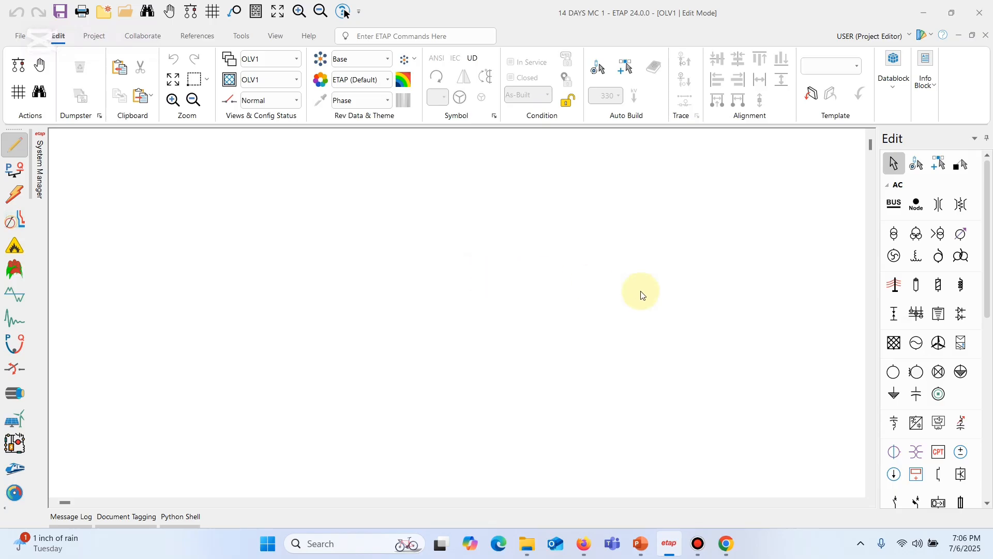
pyautogui.click(892, 345)
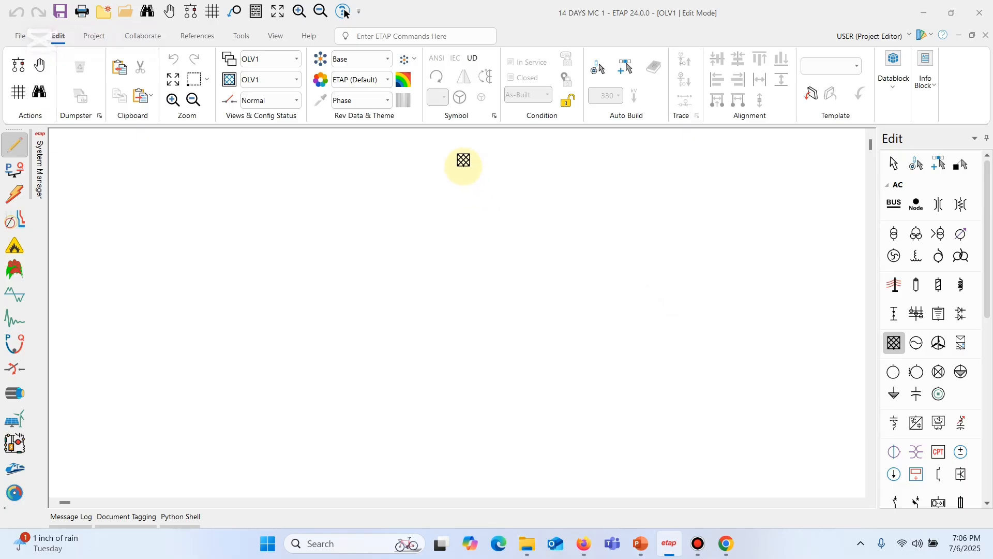
pyautogui.click(463, 161)
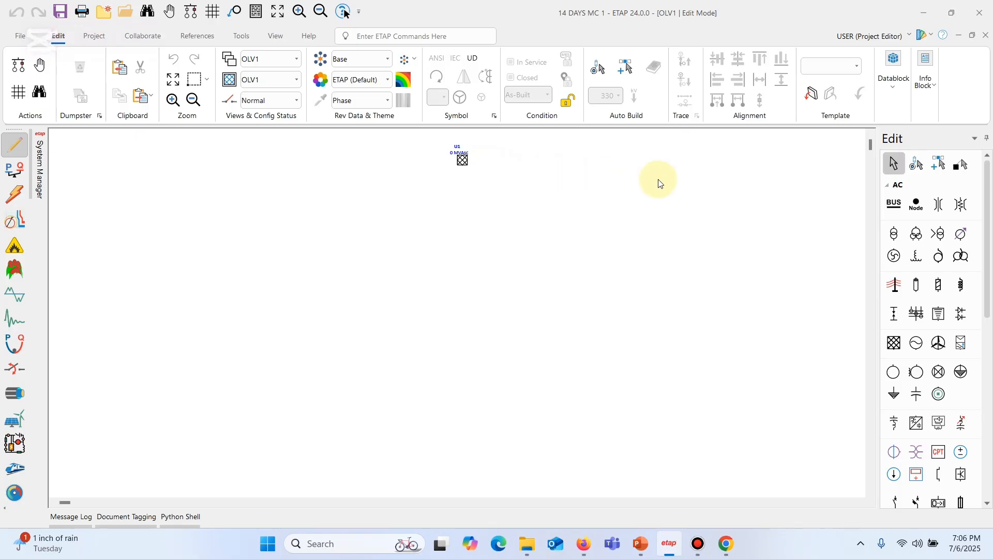
pyautogui.click(896, 206)
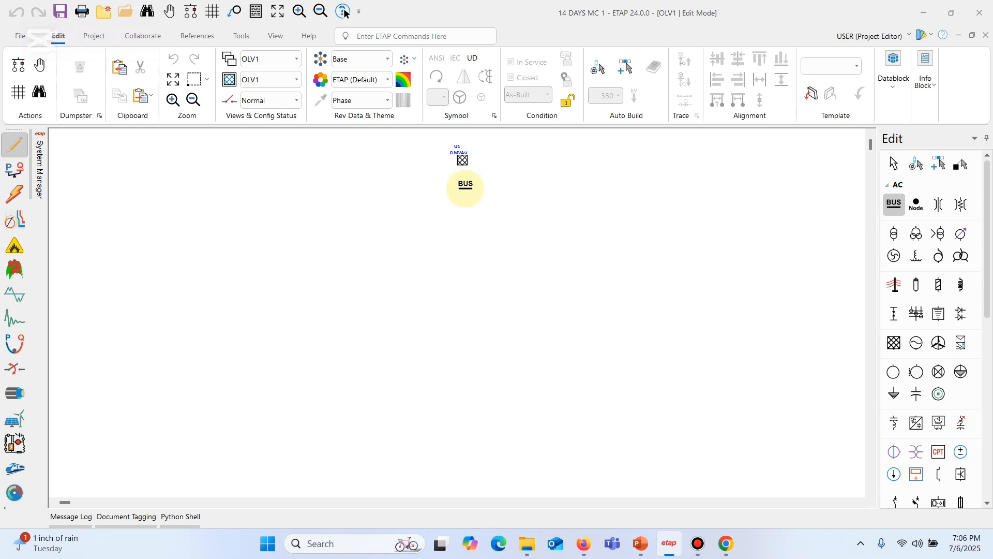
pyautogui.click(462, 191)
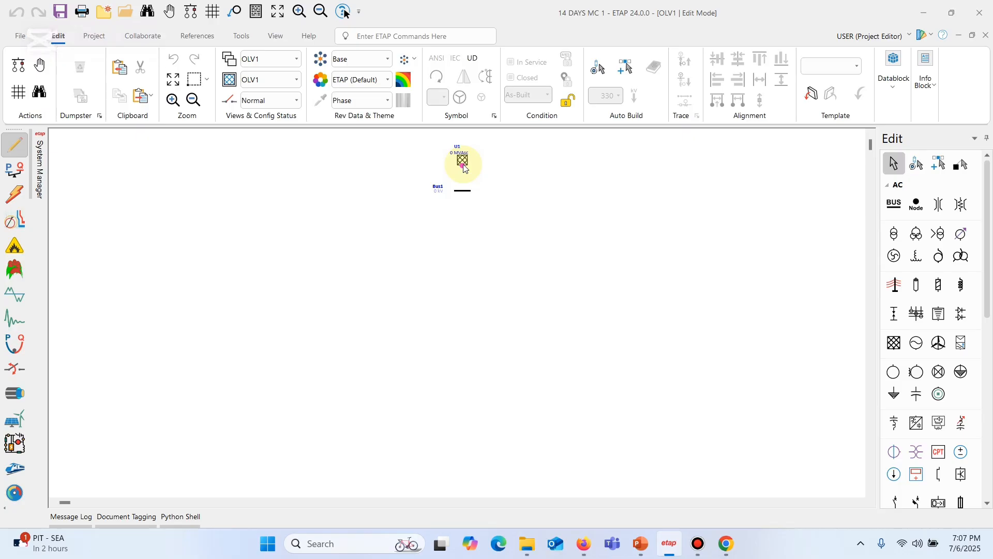
# Step: Connect the power grid's terminal to the bus below it with a straight vertical line
pyautogui.moveTo(464, 169); pyautogui.dragTo(486, 178)
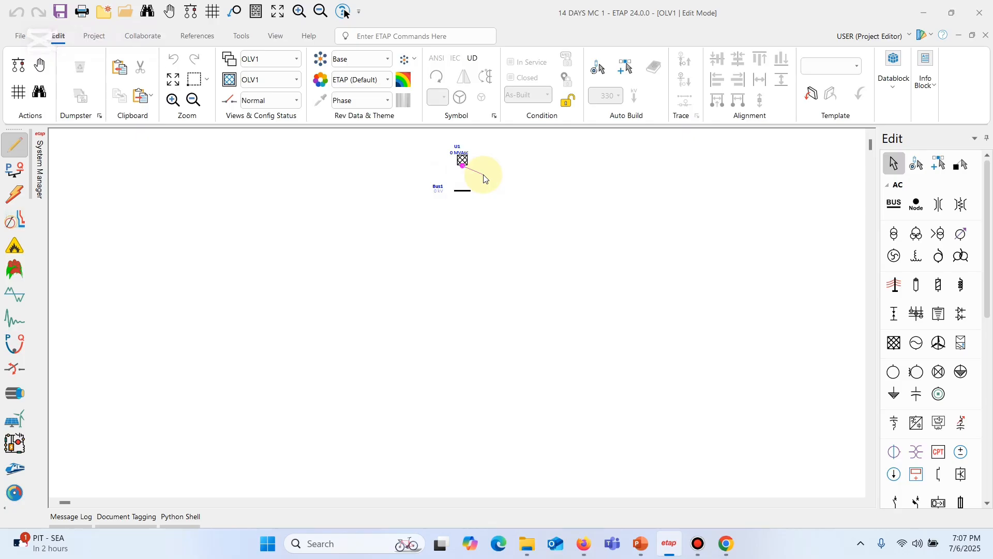
pyautogui.moveTo(486, 179); pyautogui.dragTo(465, 190)
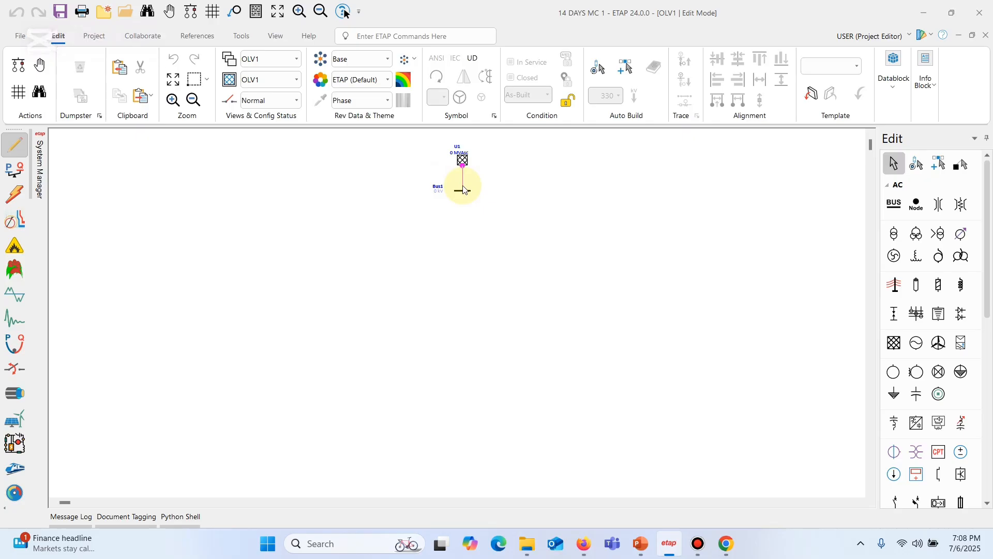
pyautogui.moveTo(463, 185); pyautogui.dragTo(463, 188)
pyautogui.moveTo(463, 186); pyautogui.dragTo(463, 189)
pyautogui.click(507, 241)
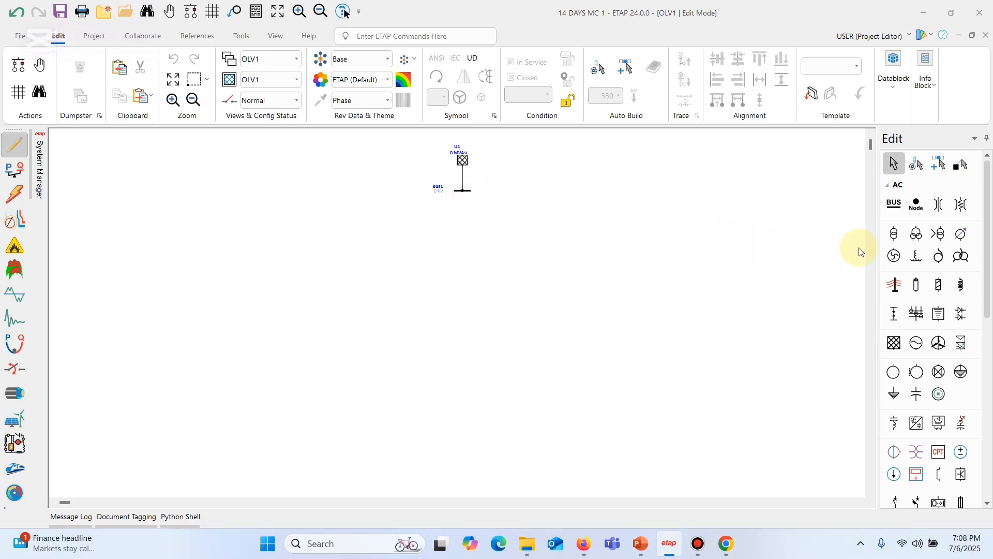
# Step: Place a two-winding transformer below the bus and connect its upper terminal to that bus
pyautogui.click(894, 235)
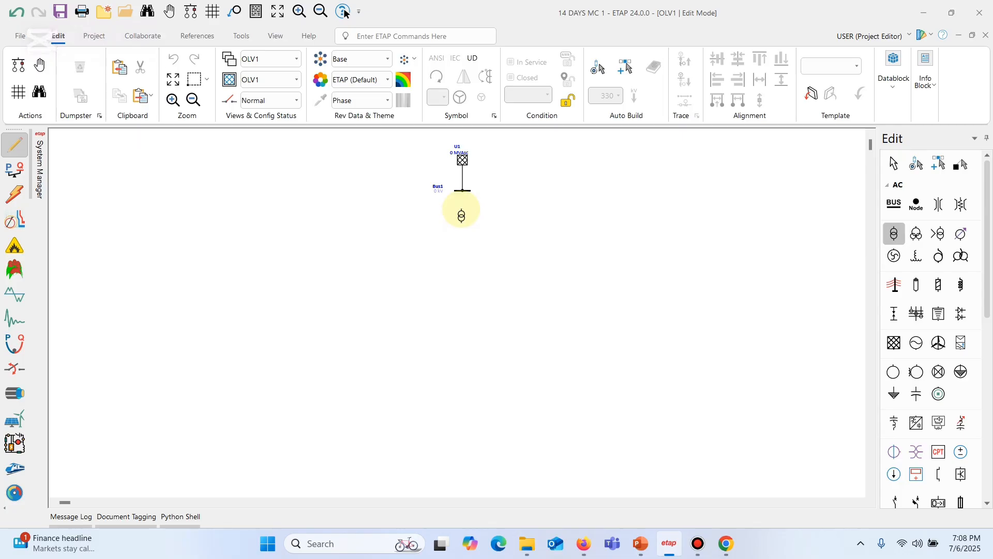
pyautogui.click(462, 215)
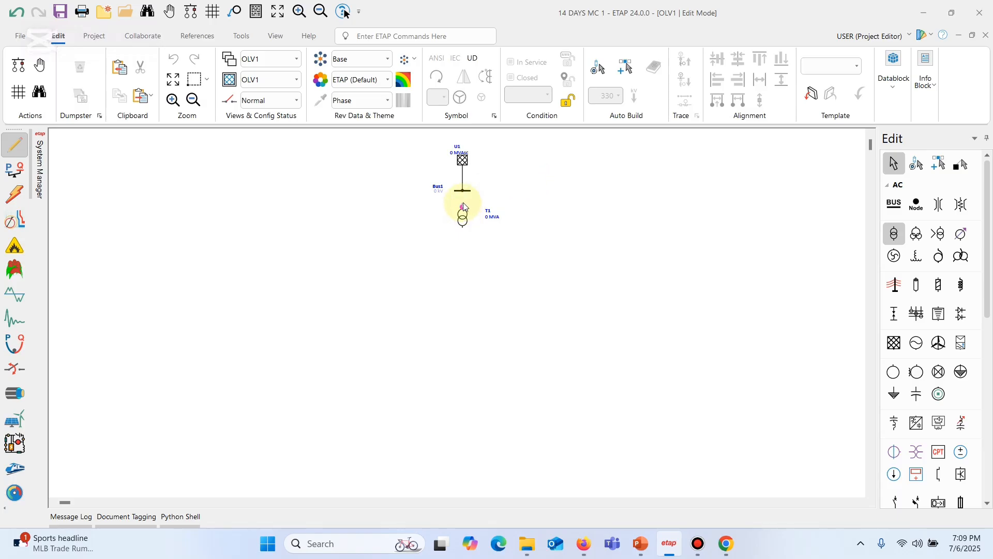
pyautogui.moveTo(464, 201); pyautogui.dragTo(463, 192)
pyautogui.moveTo(463, 193); pyautogui.dragTo(463, 192)
# Step: Place a second bus below the transformer and connect the transformer's lower terminal to it
pyautogui.click(891, 207)
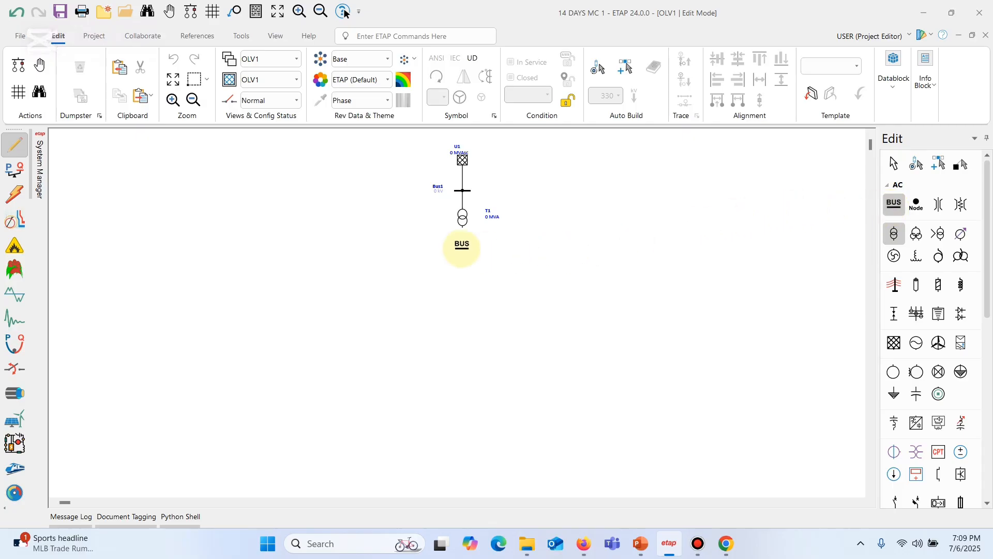
pyautogui.click(462, 250)
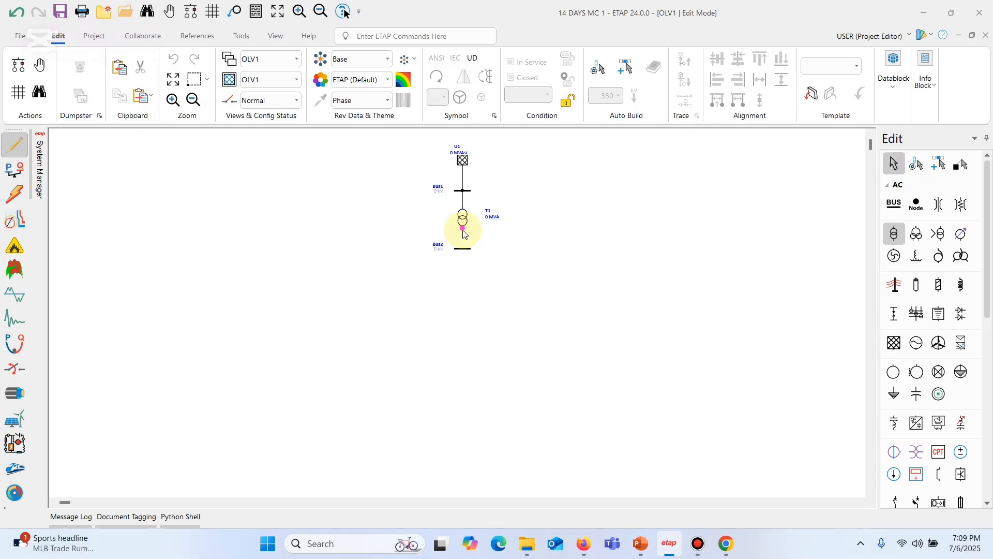
pyautogui.moveTo(464, 234); pyautogui.dragTo(464, 249)
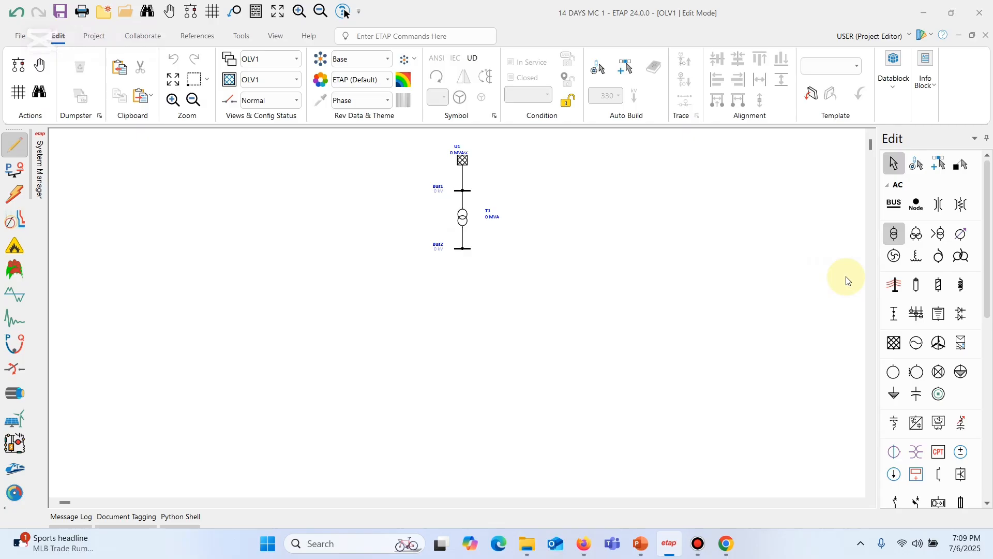
# Step: Place a cable below the lower bus and connect the cable's upper end to that bus
pyautogui.click(912, 293)
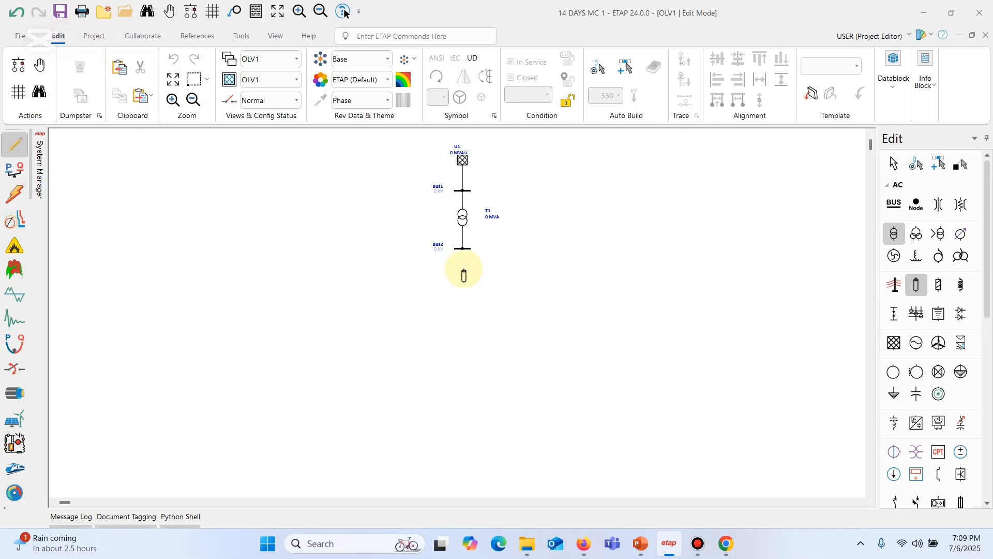
pyautogui.click(463, 272)
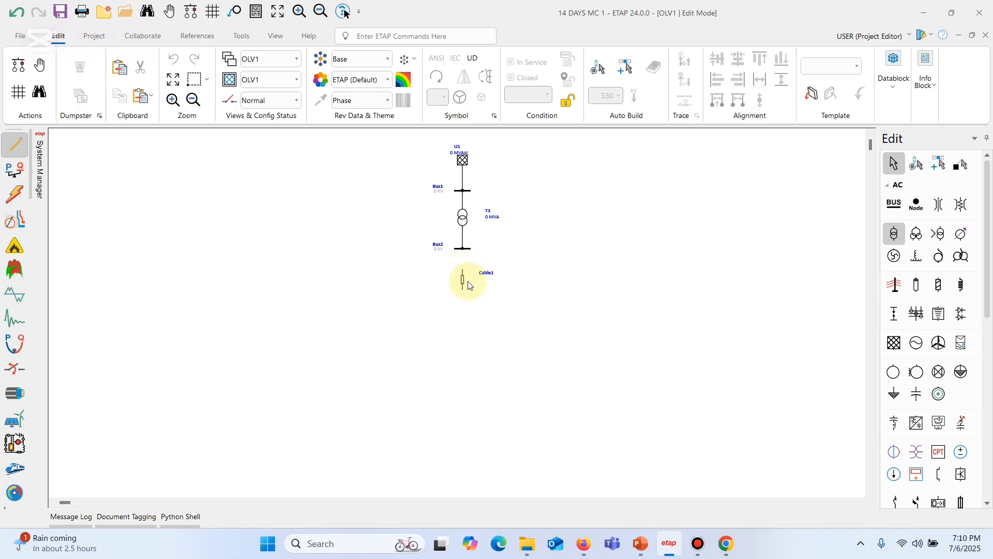
pyautogui.moveTo(464, 292); pyautogui.dragTo(464, 254)
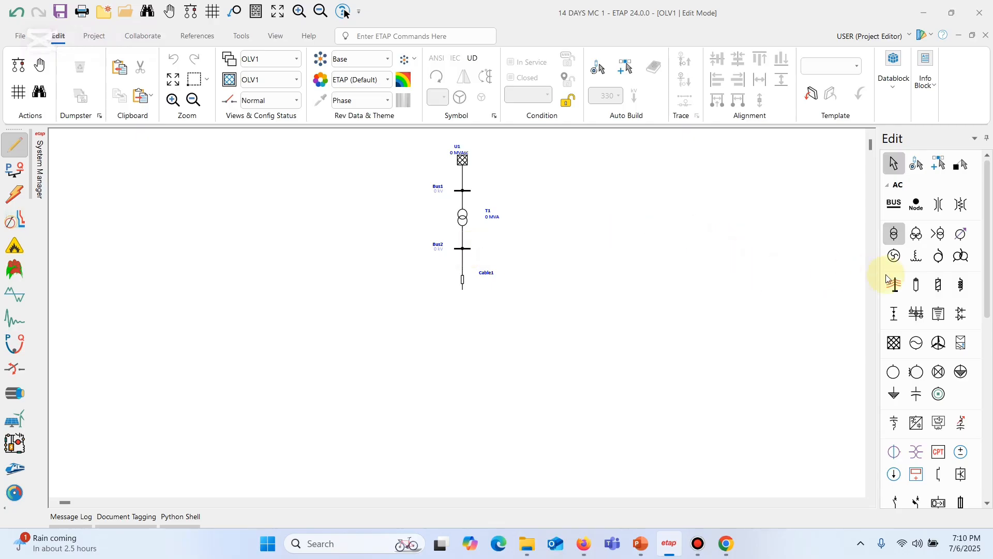
# Step: Place two more cables, one on each side of the connected cable, and align them at the same height
pyautogui.click(921, 288)
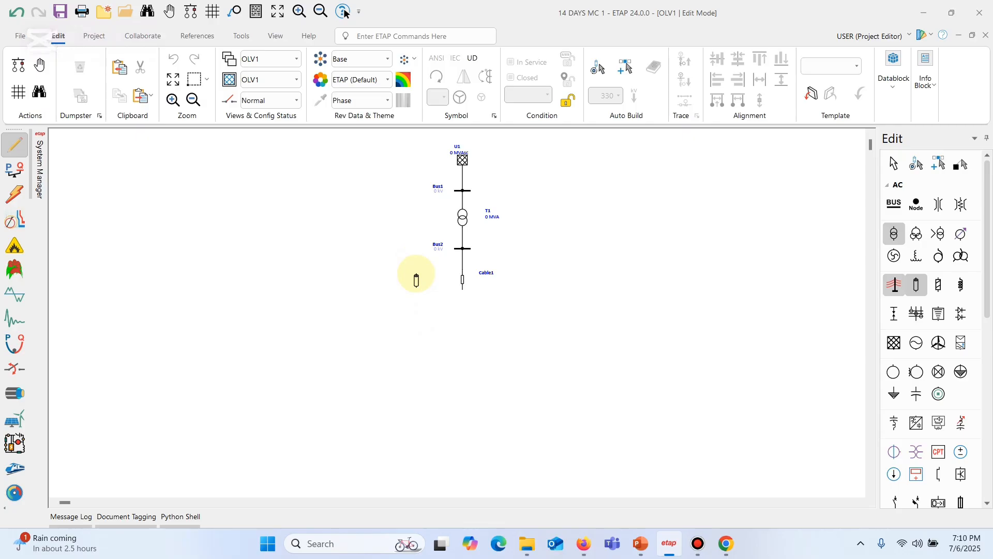
pyautogui.click(416, 280)
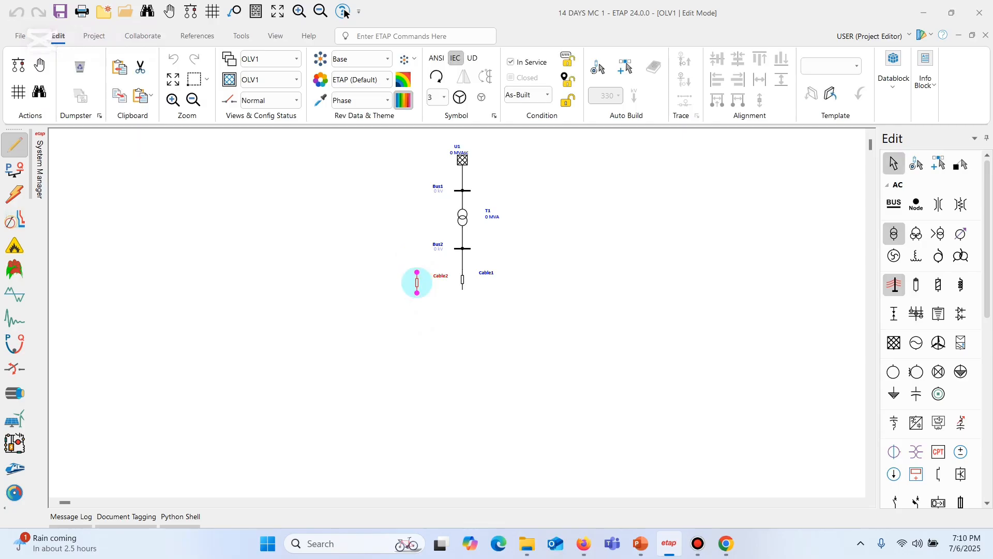
pyautogui.click(538, 288)
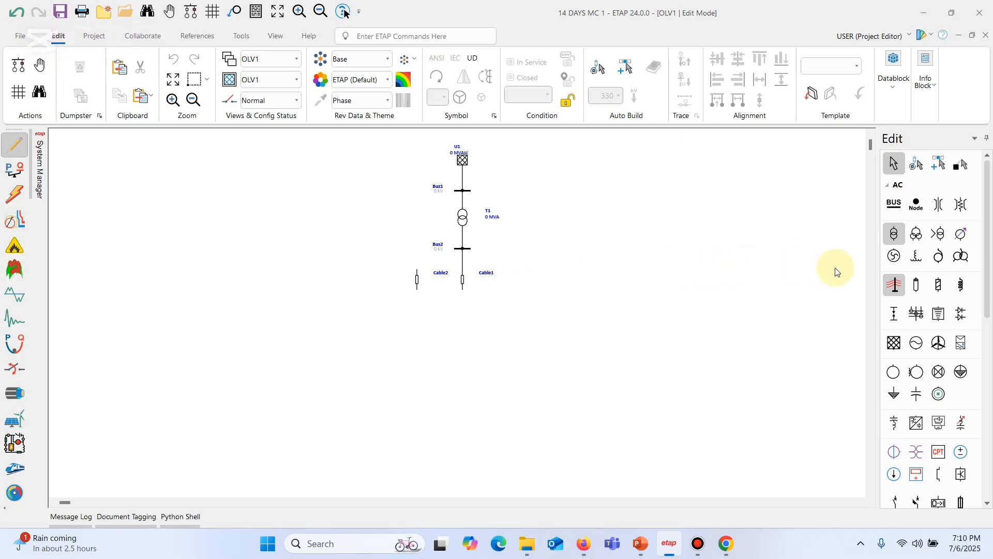
pyautogui.click(914, 286)
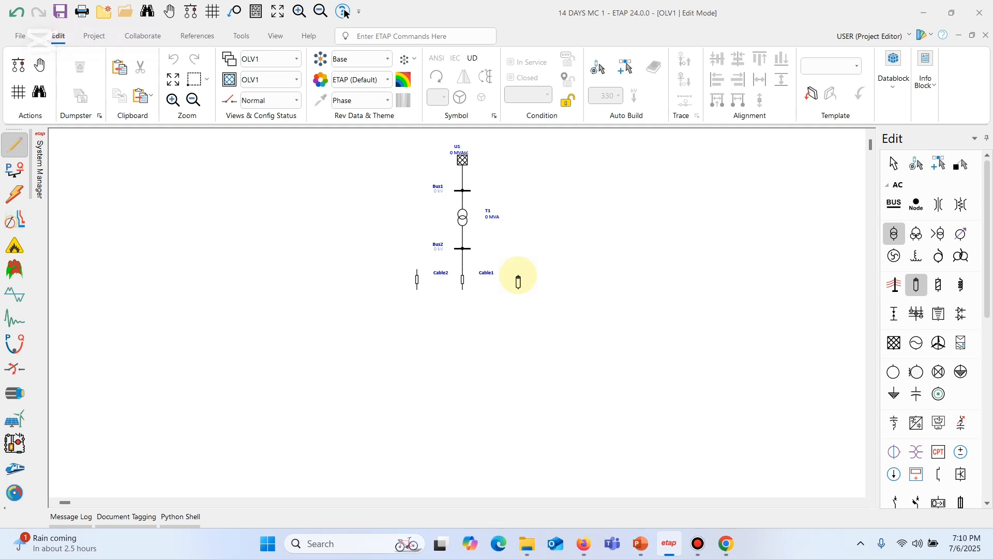
pyautogui.click(517, 282)
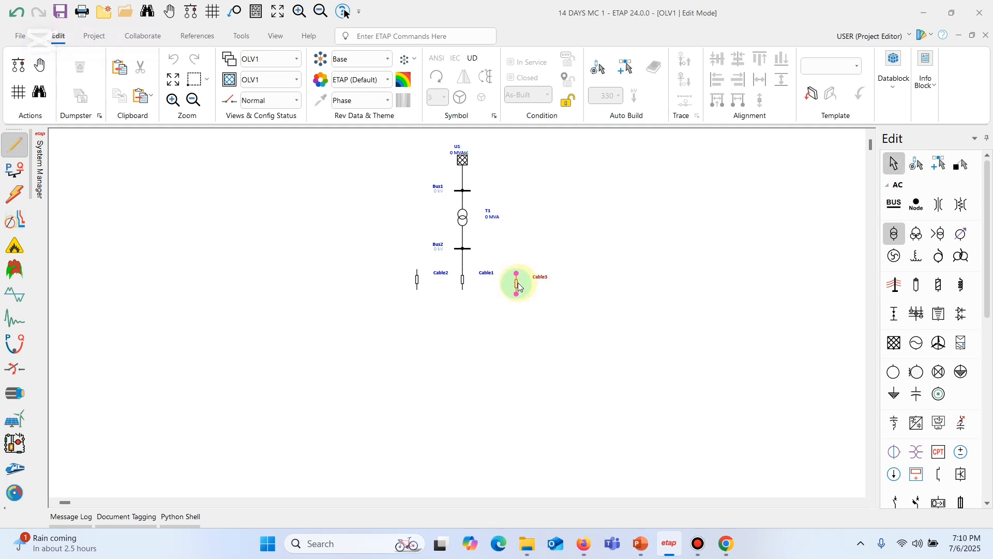
pyautogui.moveTo(519, 284); pyautogui.dragTo(519, 280)
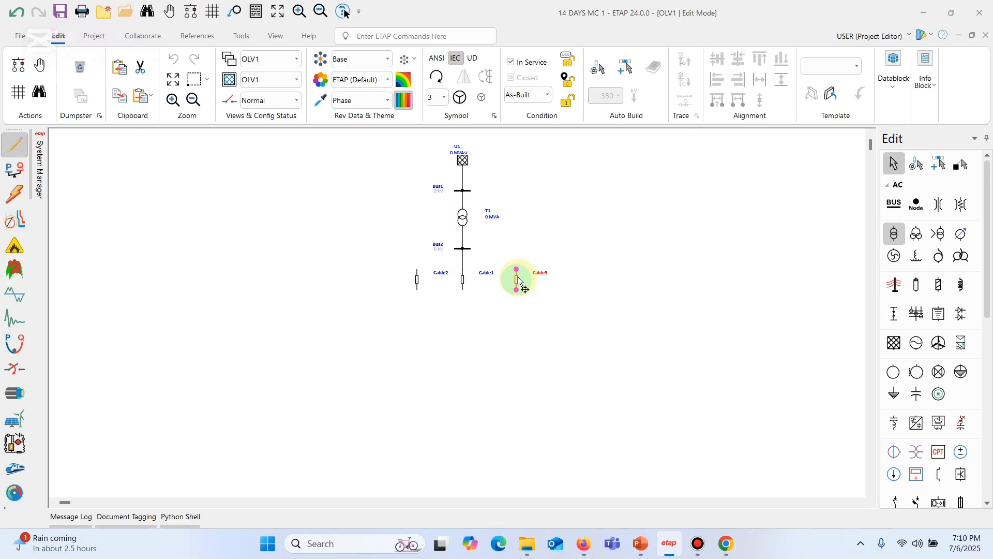
pyautogui.click(501, 266)
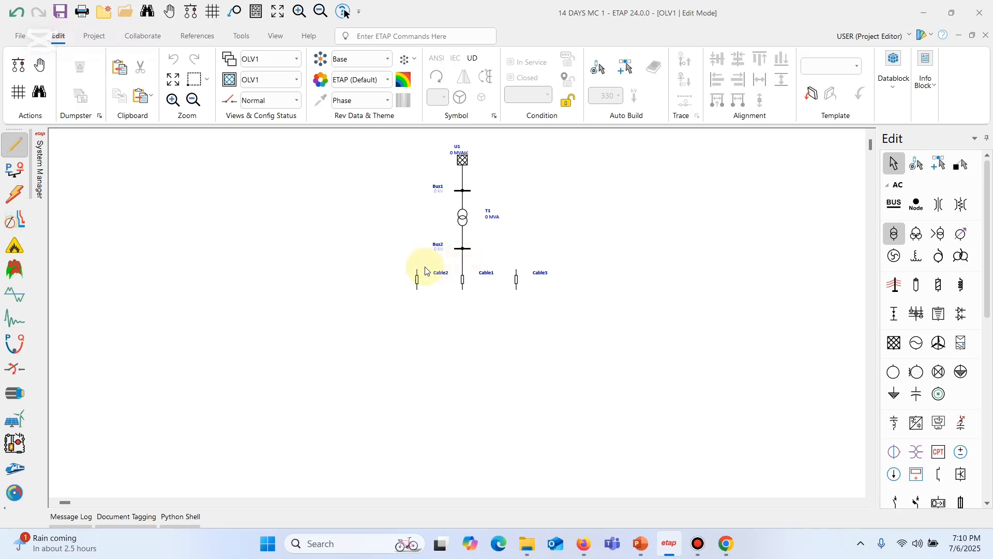
# Step: Connect the upper ends of the two outer cables to the lower bus
pyautogui.moveTo(418, 270); pyautogui.dragTo(459, 252)
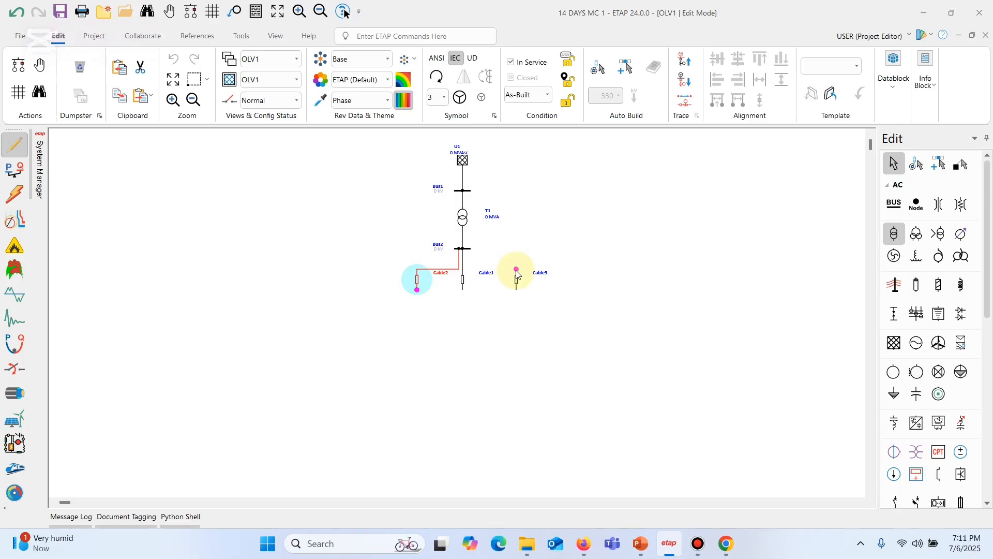
pyautogui.moveTo(516, 270); pyautogui.dragTo(467, 255)
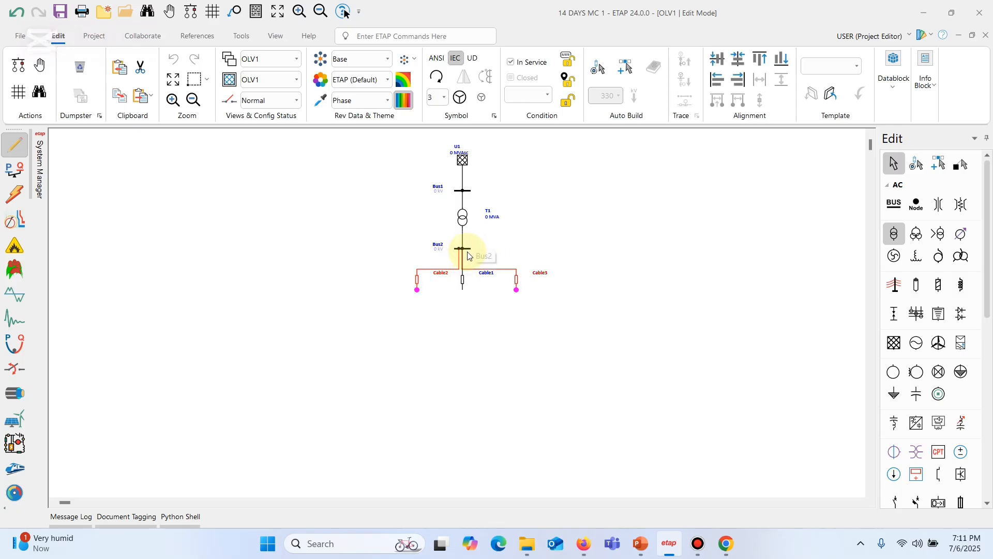
pyautogui.click(498, 255)
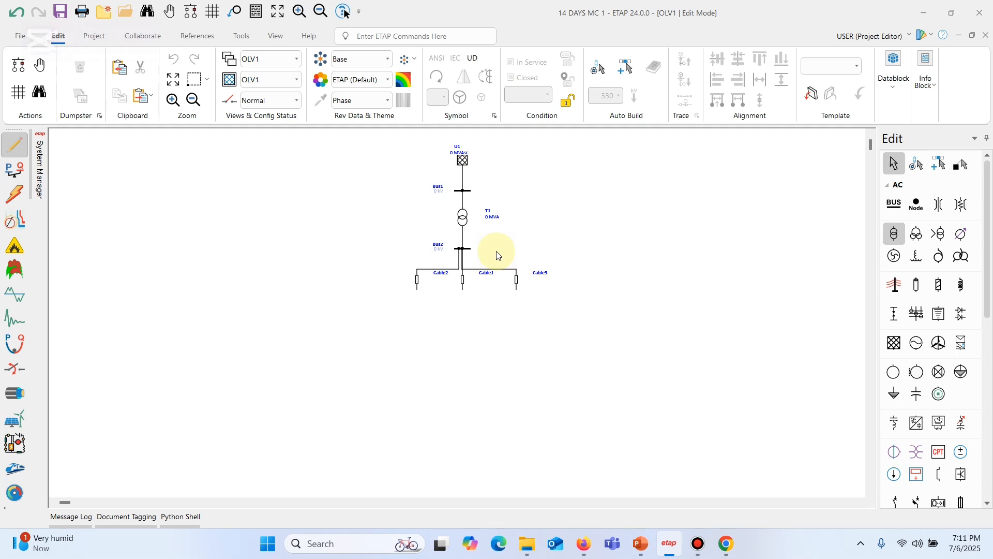
# Step: Delete the connection lines between the two outer cables and the lower bus, keeping the cables
pyautogui.click(430, 273)
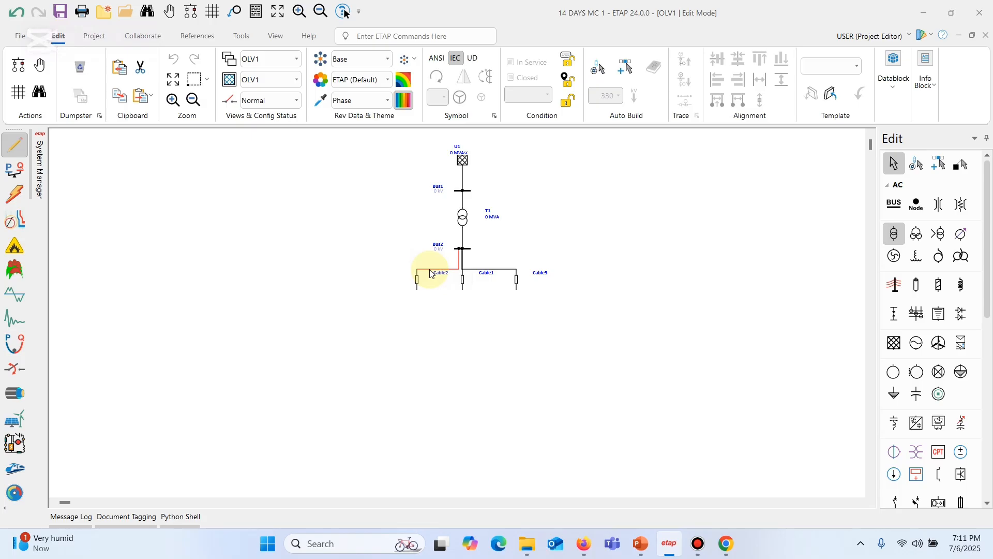
pyautogui.press('Delete')
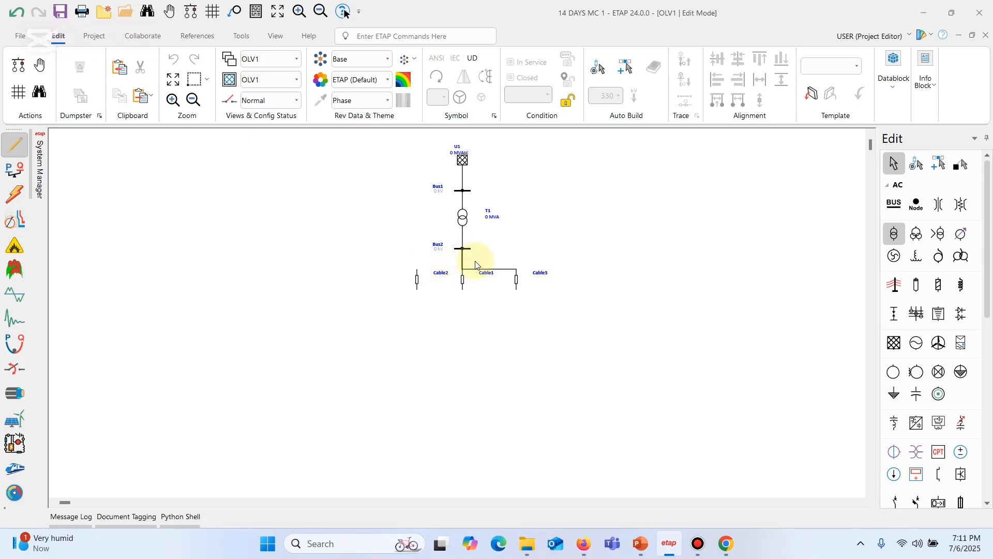
pyautogui.click(476, 273)
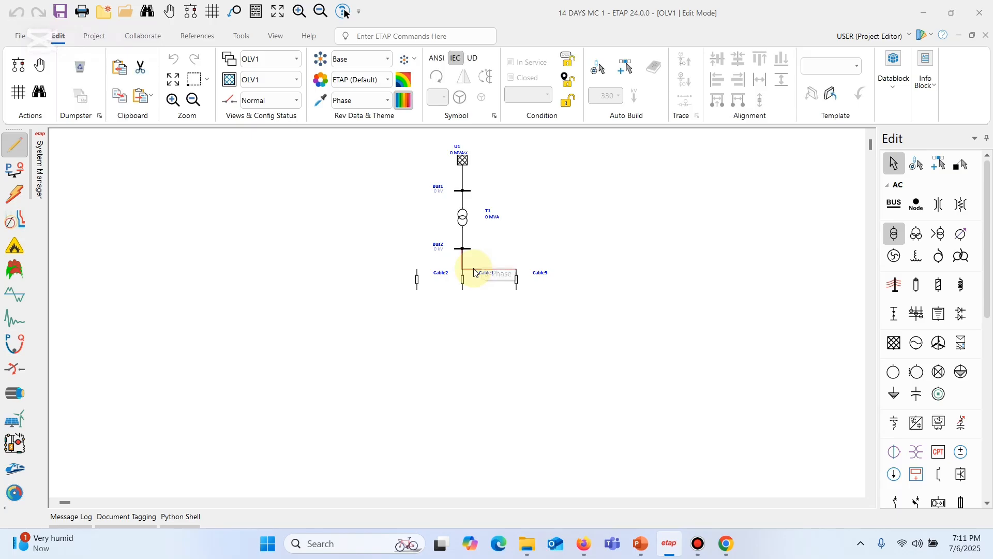
pyautogui.press('Delete')
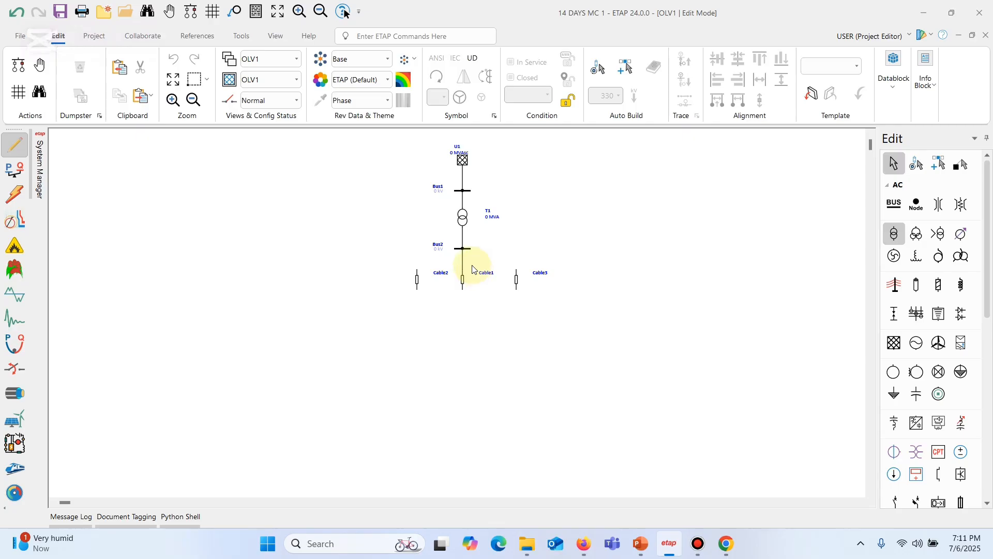
# Step: Lengthen the lower bus in both directions so that it spans above all three cables
pyautogui.click(462, 249)
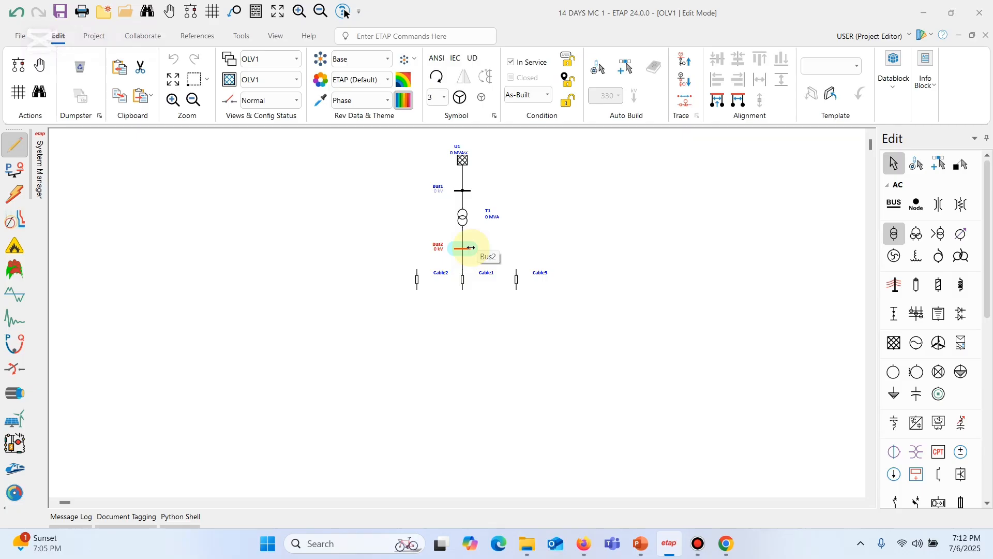
pyautogui.moveTo(471, 248); pyautogui.dragTo(564, 262)
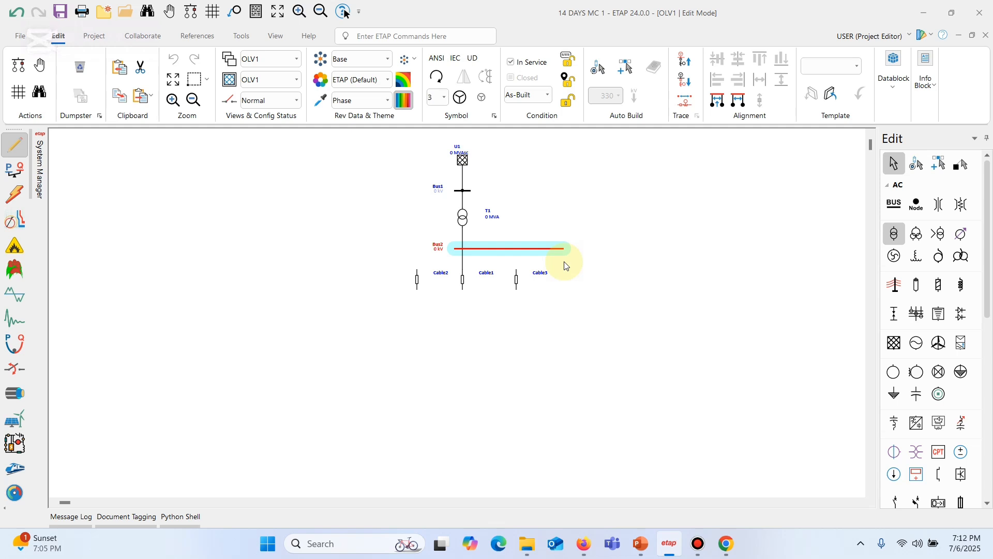
pyautogui.click(594, 289)
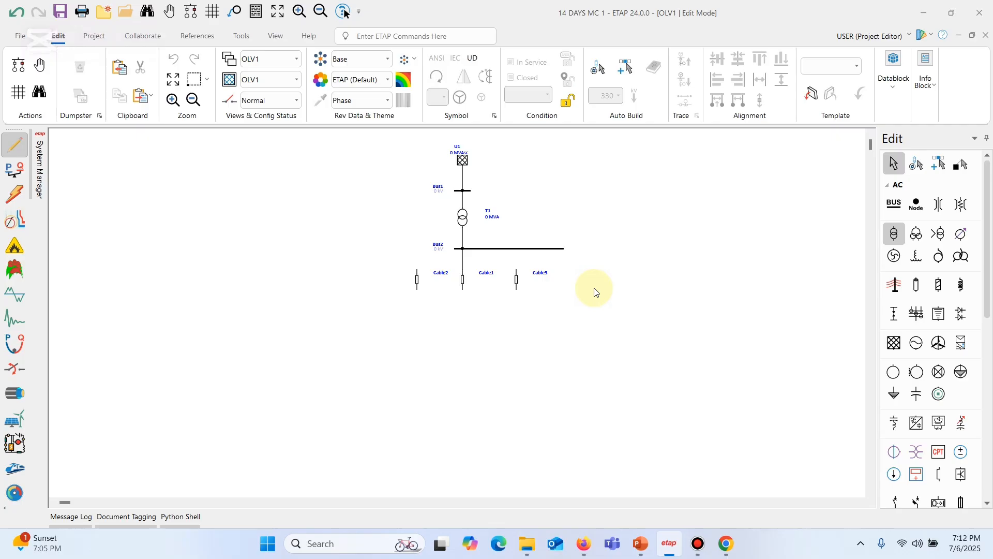
pyautogui.click(488, 252)
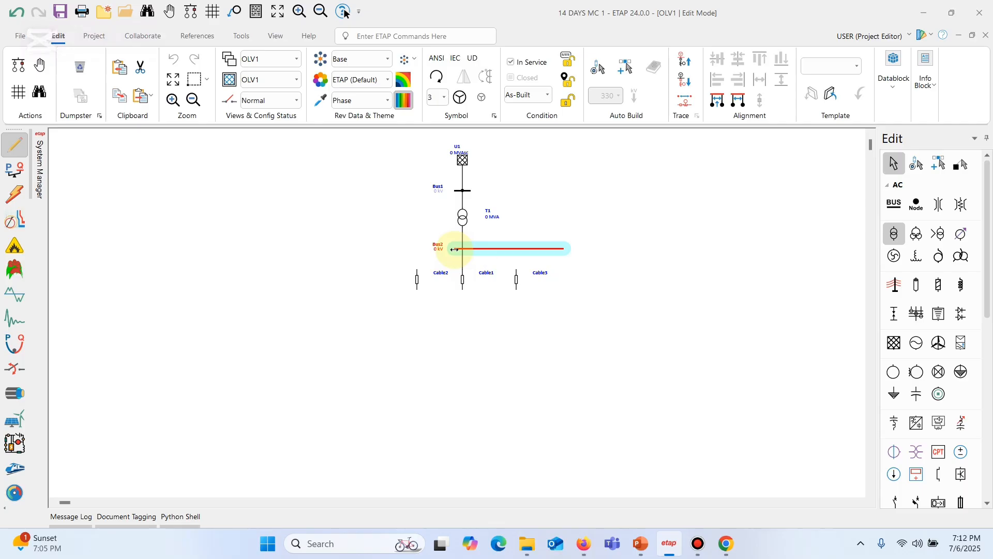
pyautogui.moveTo(453, 249); pyautogui.dragTo(371, 249)
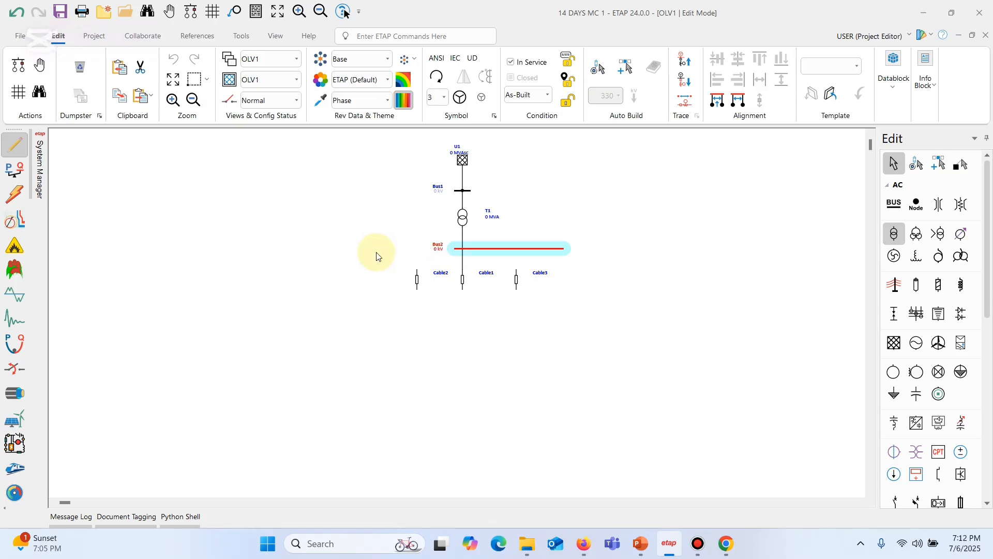
pyautogui.click(384, 317)
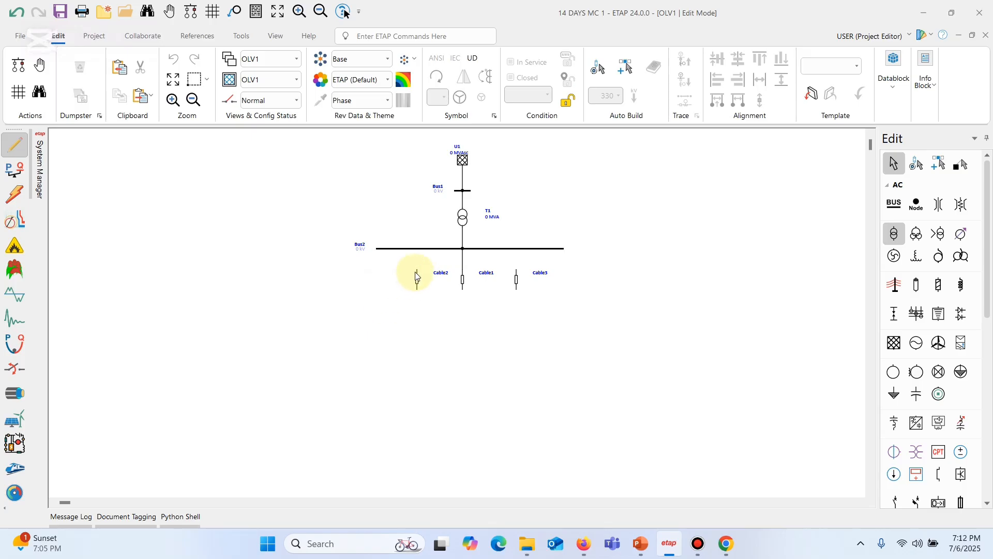
# Step: Connect the upper ends of Cable2 and Cable3 straight up to the lengthened lower bus
pyautogui.moveTo(418, 274); pyautogui.dragTo(419, 249)
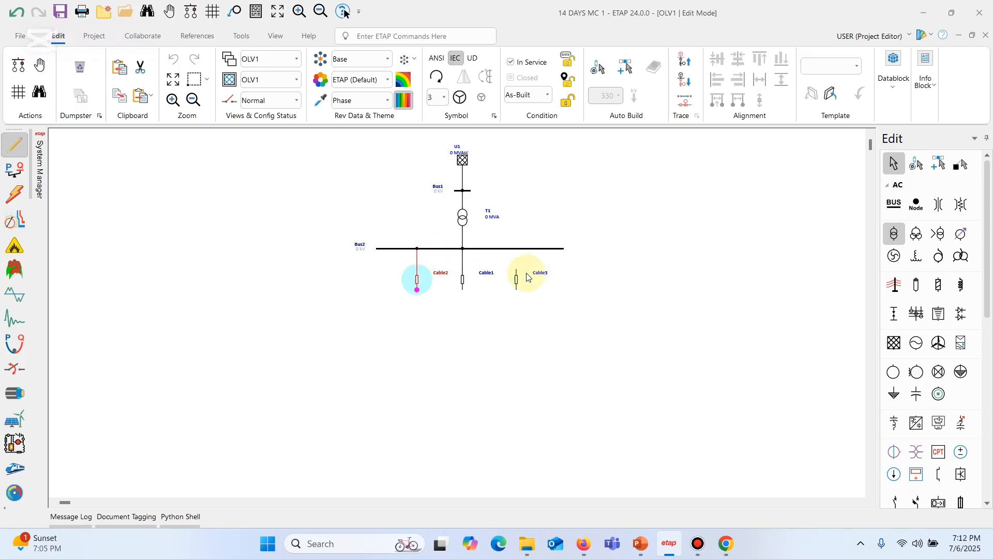
pyautogui.moveTo(516, 270); pyautogui.dragTo(517, 250)
pyautogui.click(592, 282)
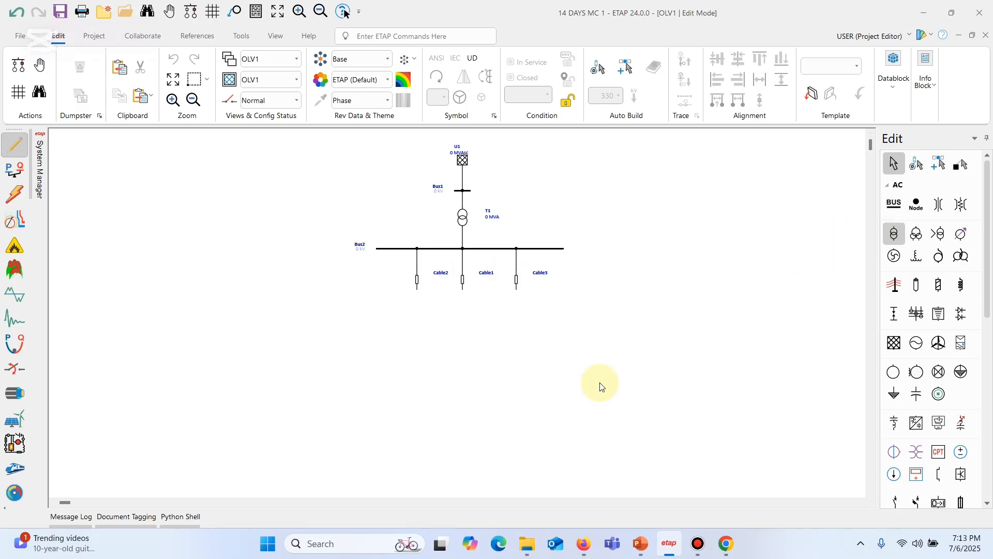
# Step: Move Cable2 and Cable3 outward along the bus to widen their spacing from the middle cable
pyautogui.moveTo(415, 280); pyautogui.dragTo(388, 278)
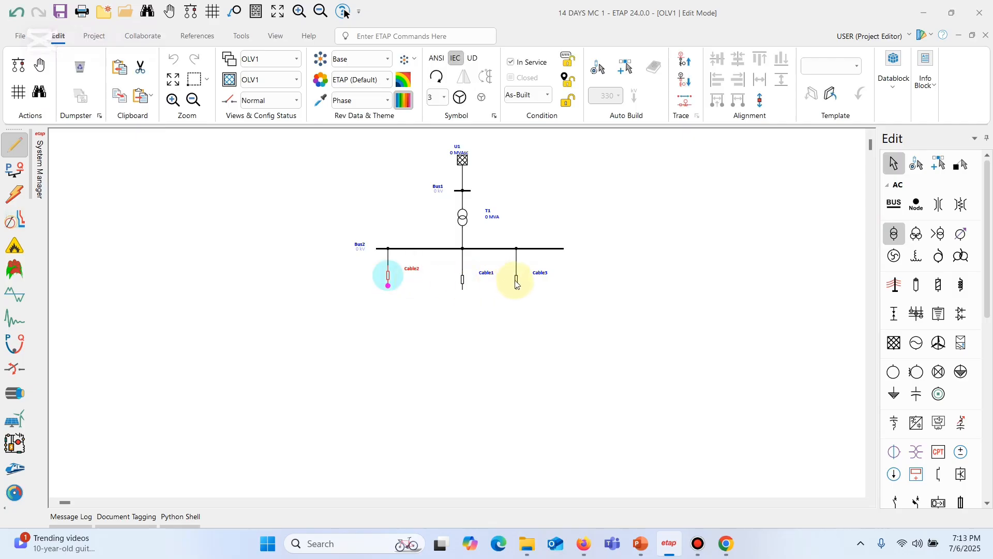
pyautogui.moveTo(516, 281); pyautogui.dragTo(541, 281)
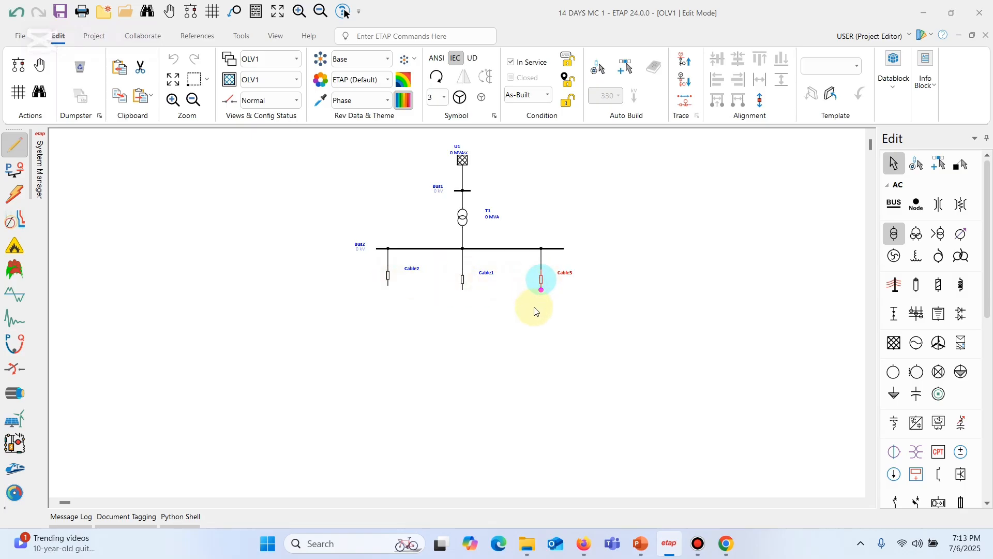
pyautogui.click(530, 324)
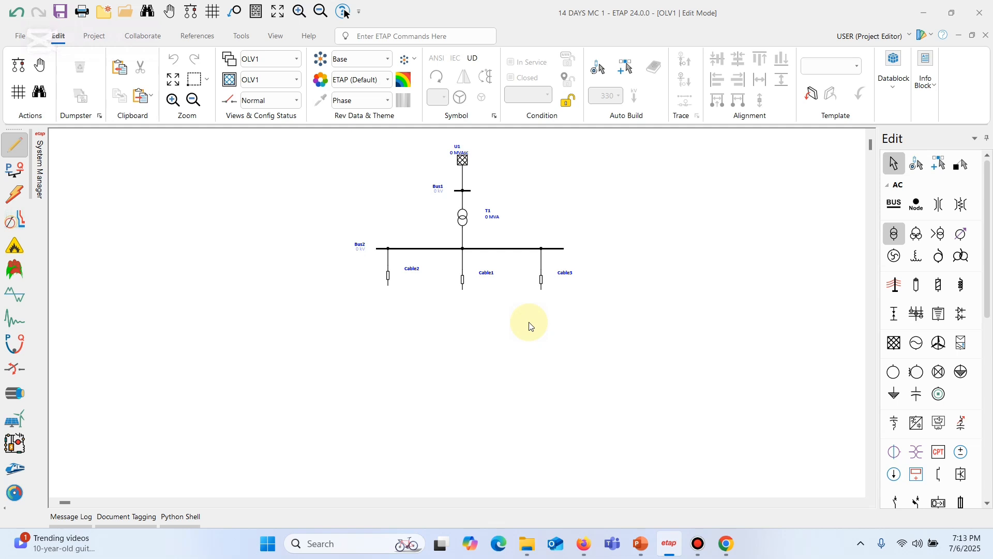
# Step: Place three new buses, one below the lower end of each cable
pyautogui.click(892, 206)
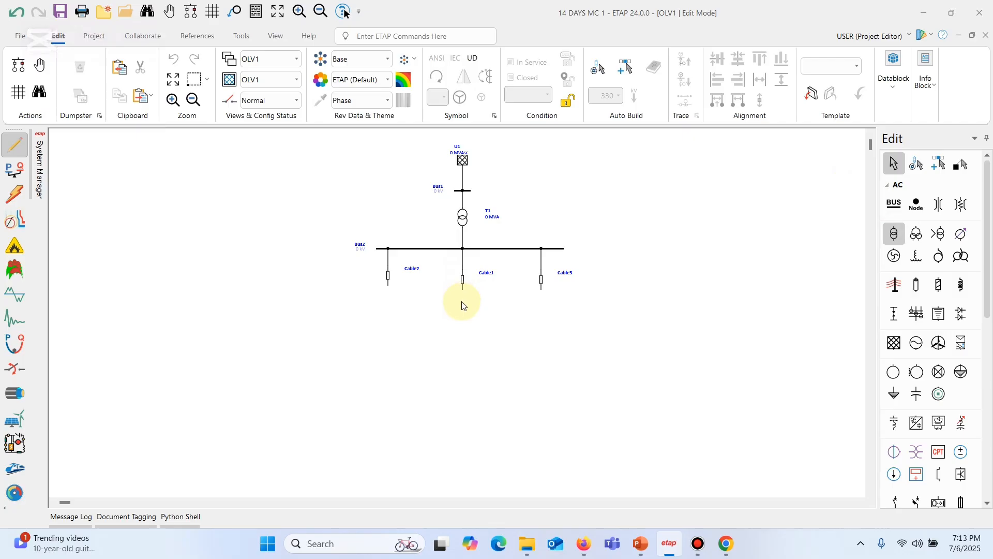
pyautogui.click(892, 206)
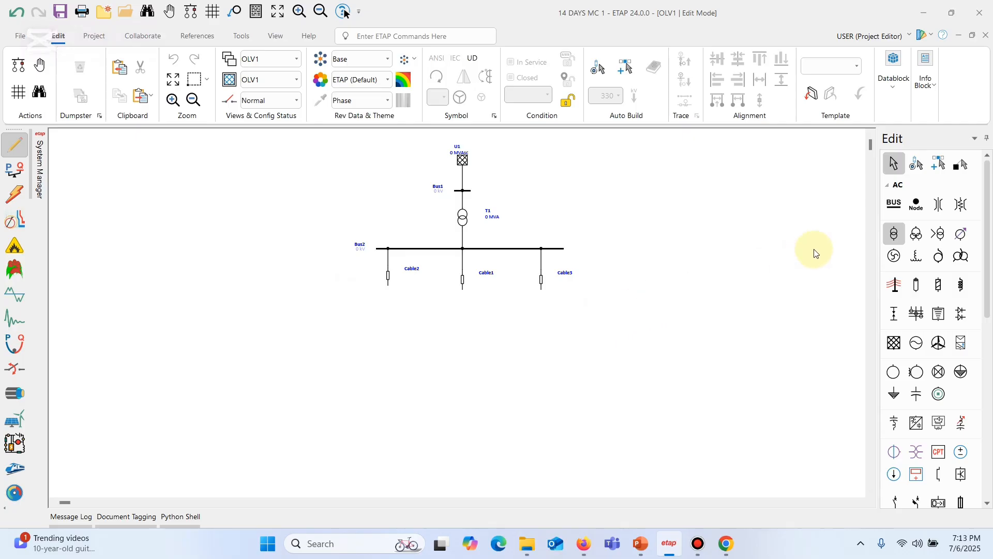
pyautogui.click(897, 213)
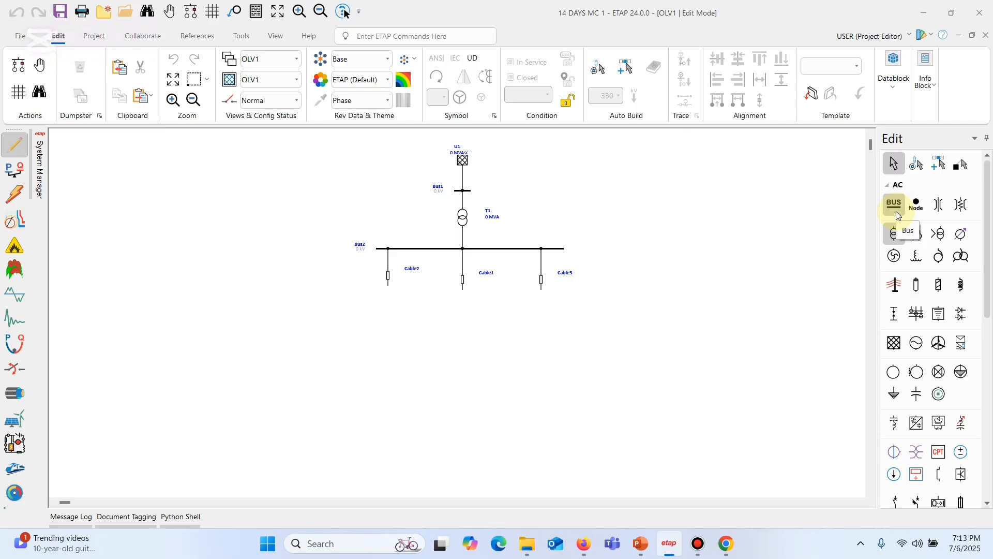
pyautogui.click(896, 211)
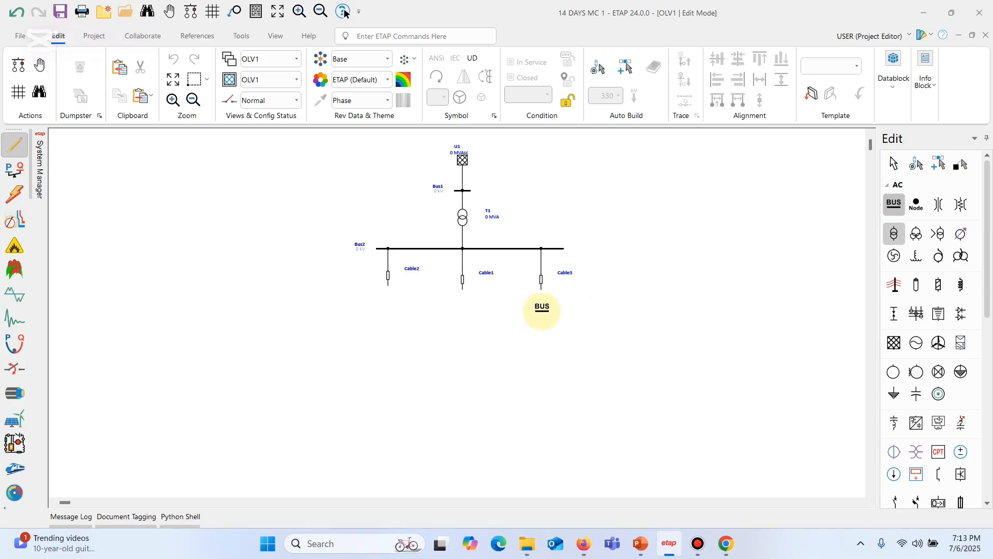
pyautogui.click(541, 310)
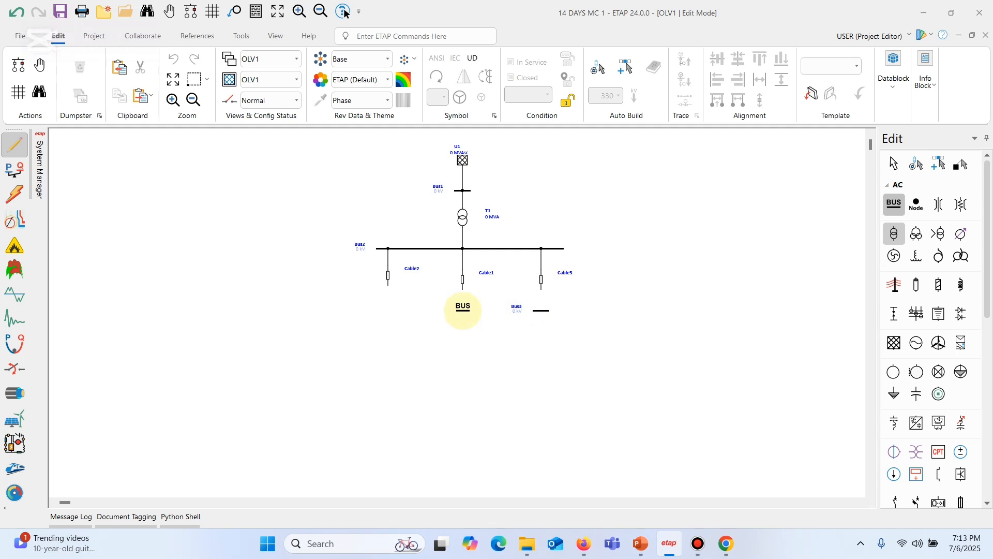
pyautogui.click(463, 310)
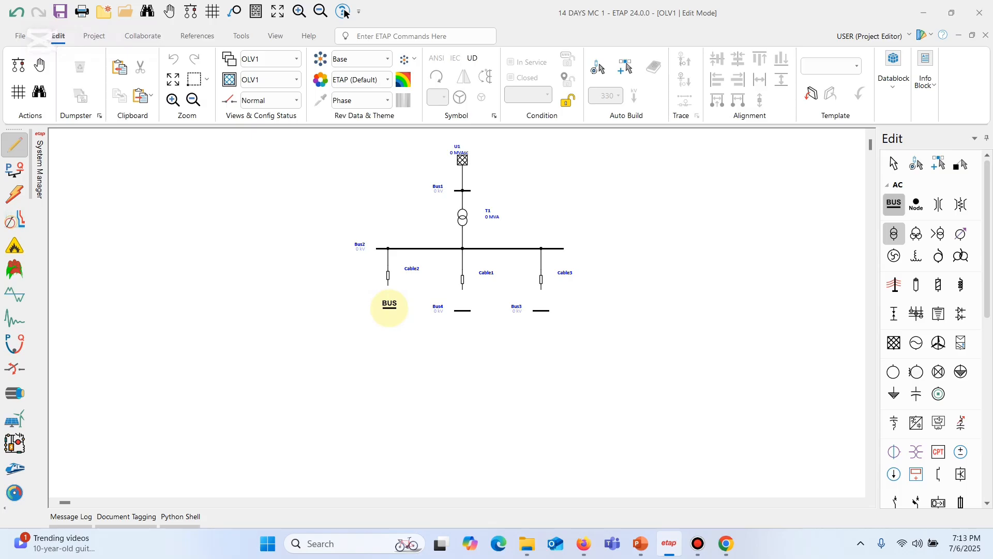
pyautogui.click(389, 306)
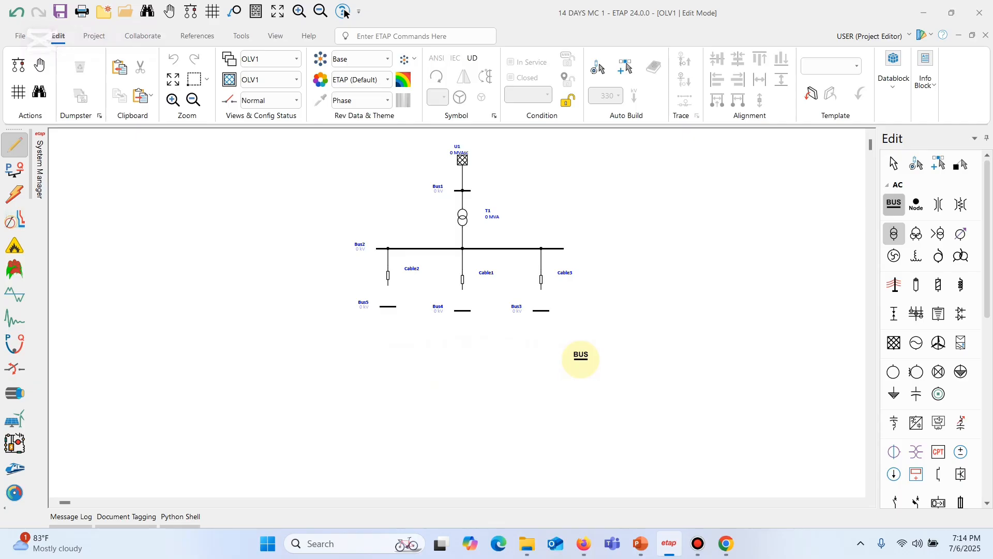
pyautogui.click(895, 164)
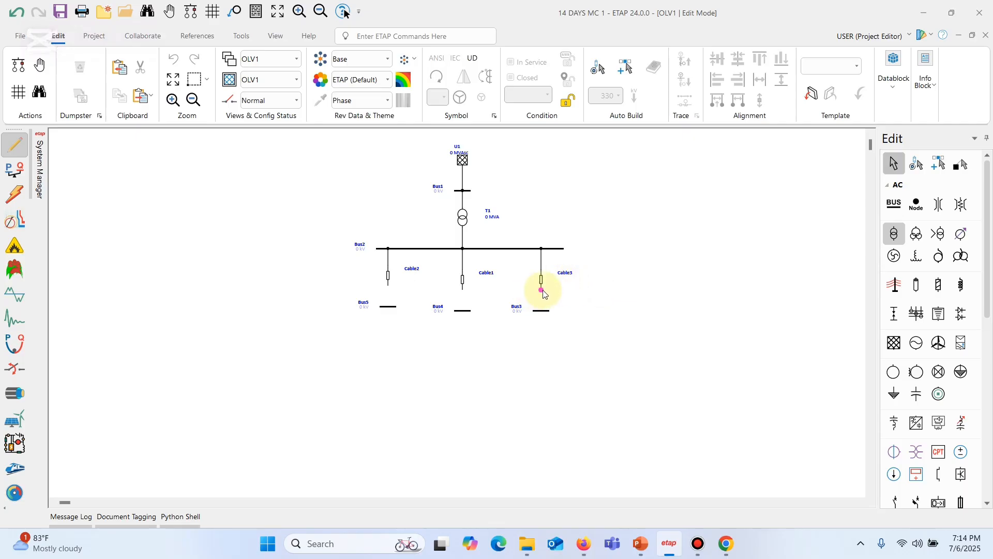
# Step: Connect the lower end of each of the three cables to the bus directly beneath it
pyautogui.moveTo(543, 293); pyautogui.dragTo(542, 310)
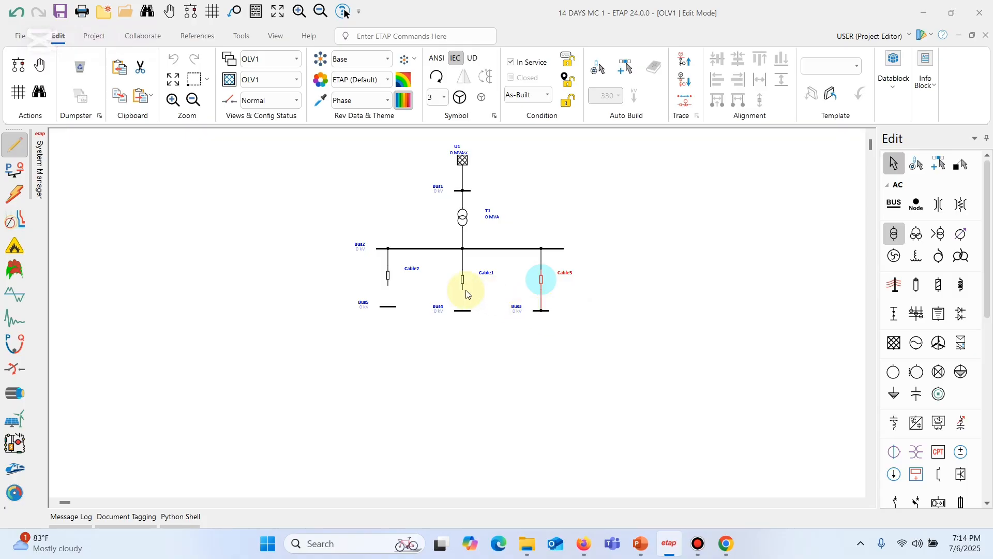
pyautogui.moveTo(463, 289); pyautogui.dragTo(463, 310)
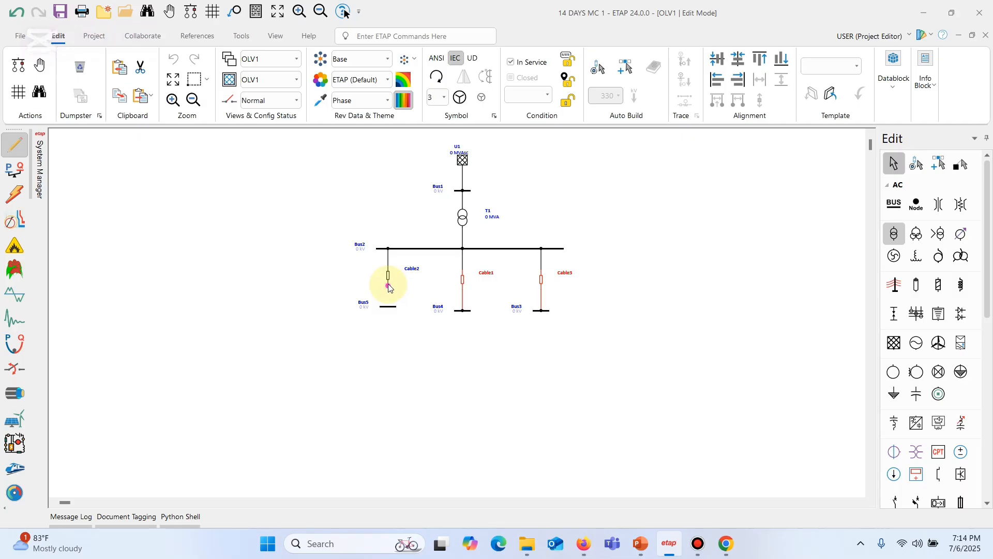
pyautogui.moveTo(390, 288); pyautogui.dragTo(388, 307)
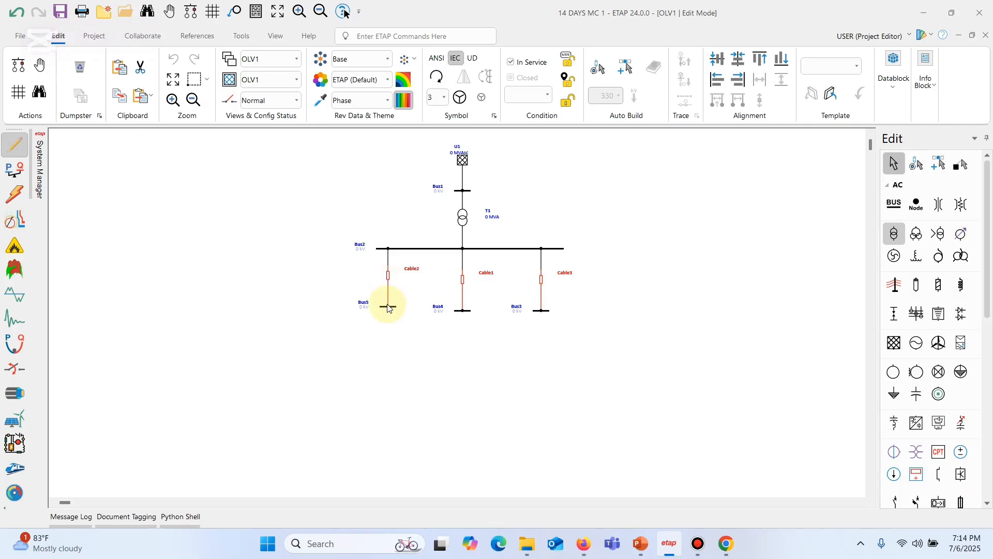
pyautogui.click(404, 327)
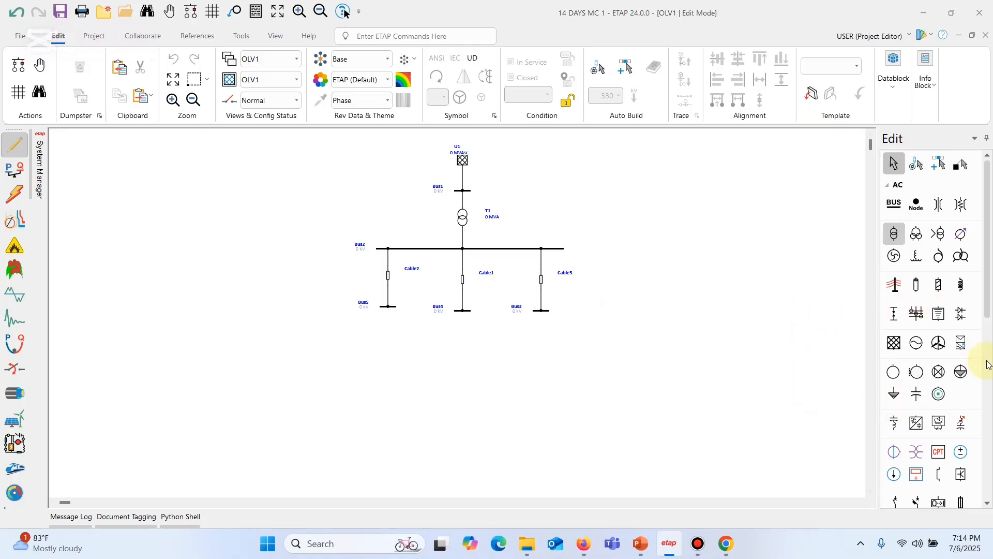
# Step: Place three lumped loads, one below each of the three cable-end buses
pyautogui.click(961, 372)
pyautogui.click(386, 337)
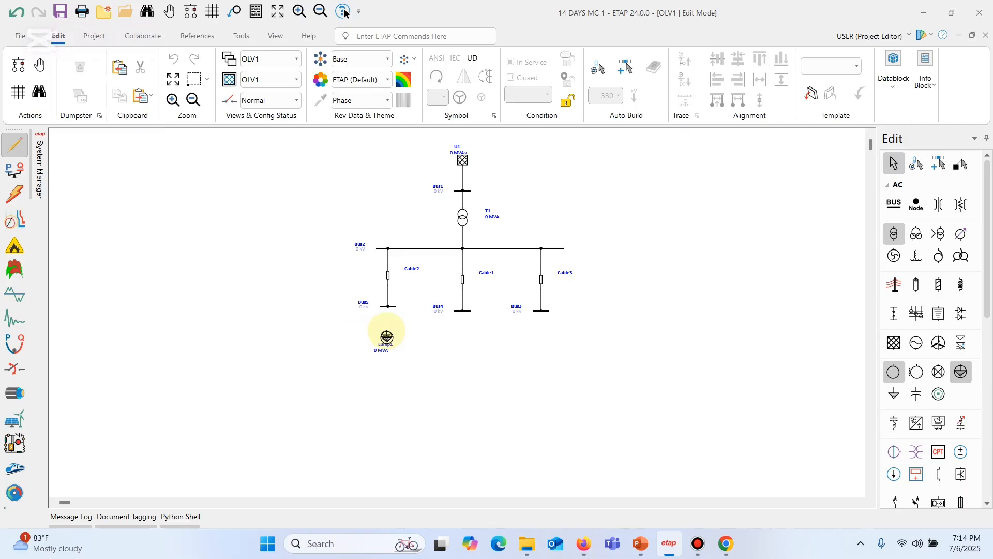
pyautogui.click(461, 339)
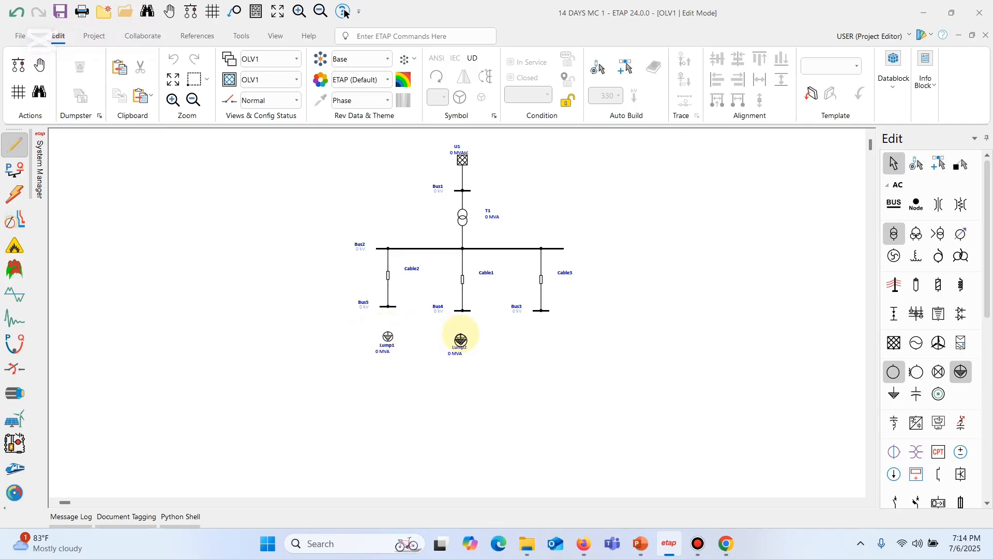
pyautogui.click(542, 341)
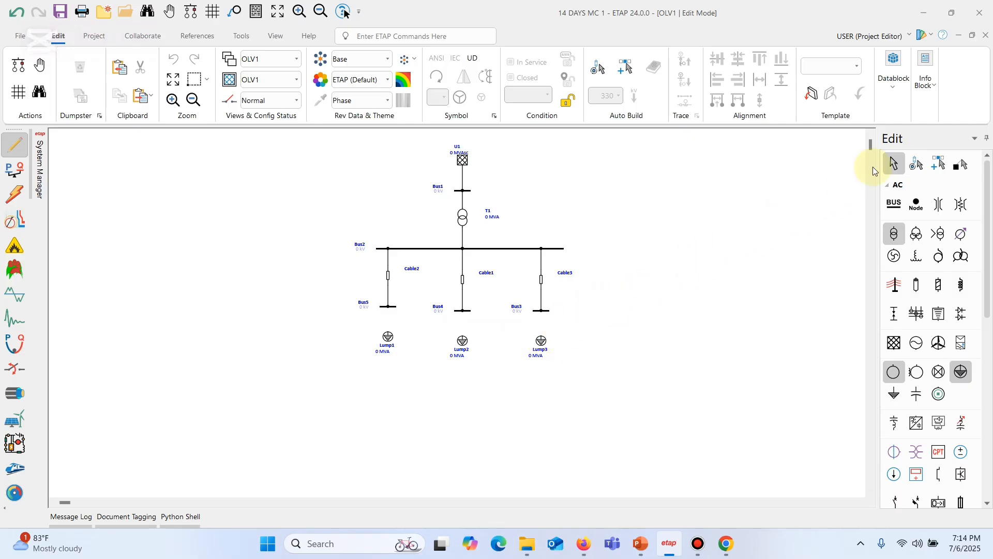
pyautogui.click(894, 163)
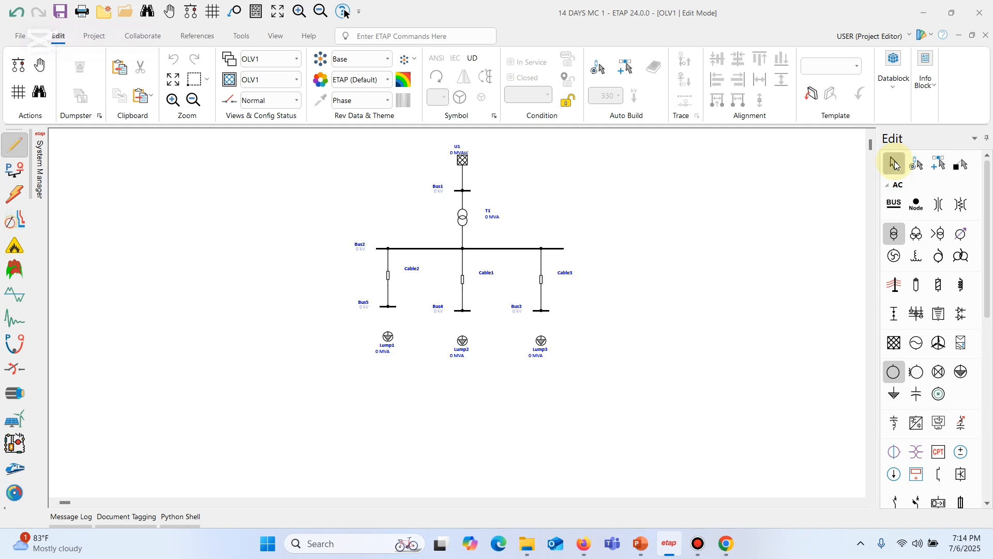
# Step: Connect each of the three lumped loads to the bus directly above it
pyautogui.moveTo(541, 337); pyautogui.dragTo(541, 310)
pyautogui.moveTo(464, 340); pyautogui.dragTo(462, 310)
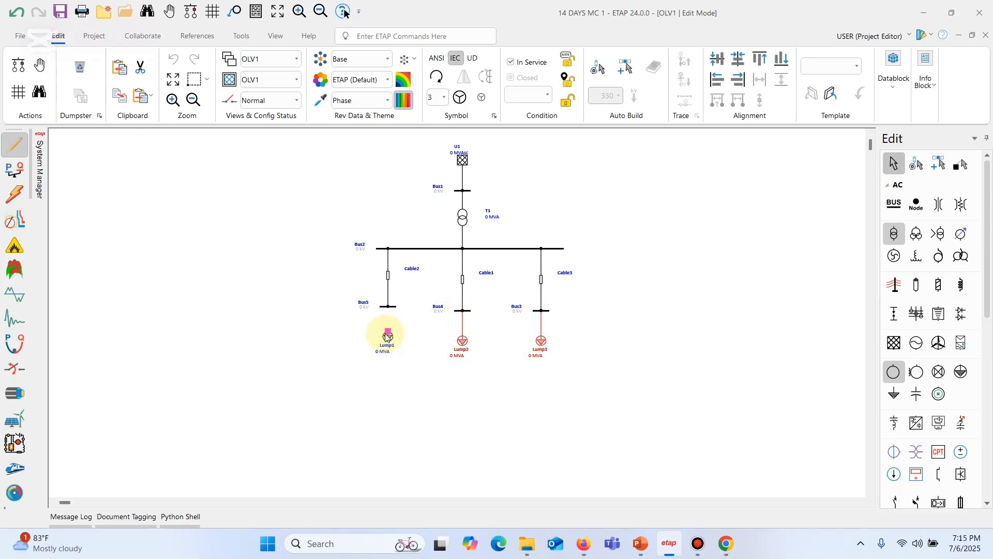
pyautogui.moveTo(388, 333); pyautogui.dragTo(388, 306)
pyautogui.click(426, 375)
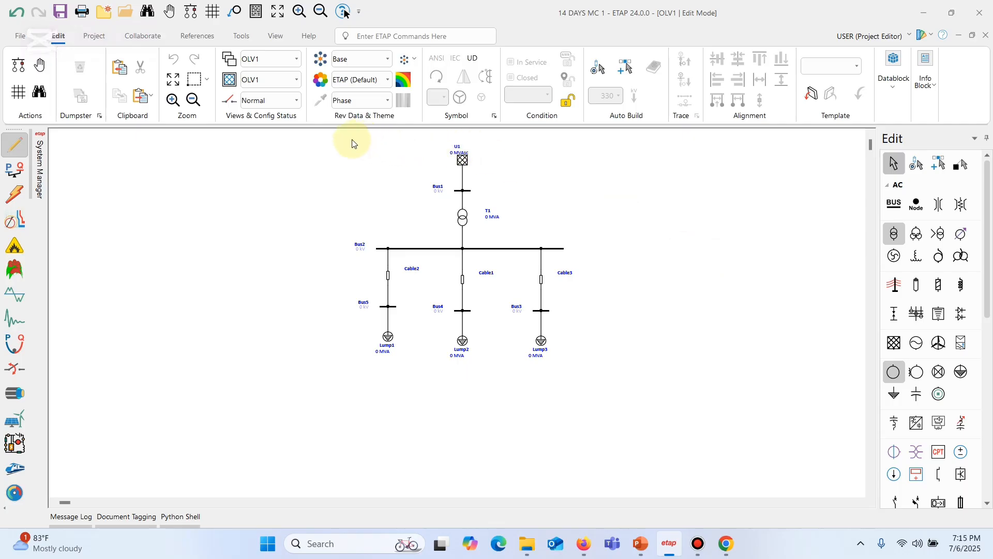
# Step: Move the whole diagram to the left side of the drawing and place a second power grid in the free space to its right
pyautogui.moveTo(354, 143); pyautogui.dragTo(306, 346)
pyautogui.click(482, 255)
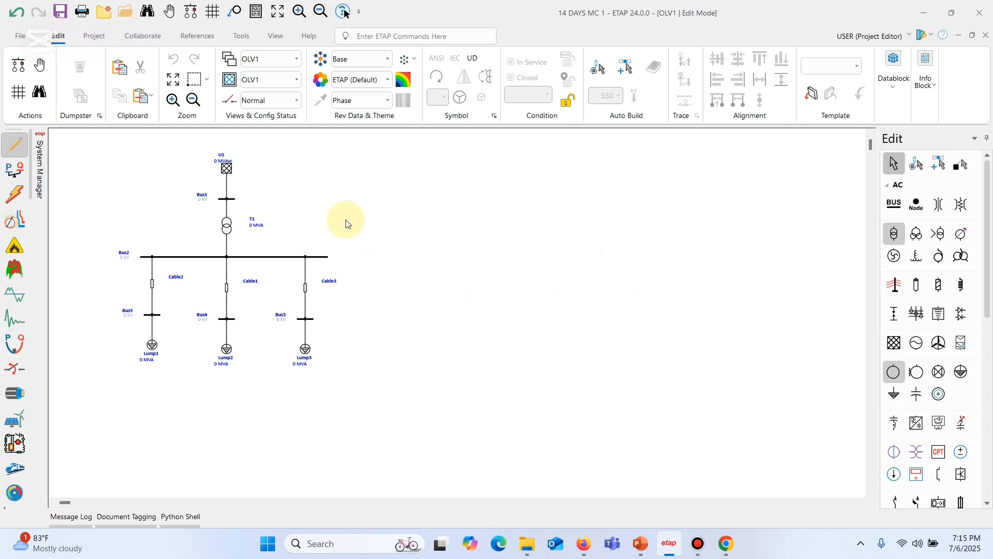
pyautogui.click(893, 342)
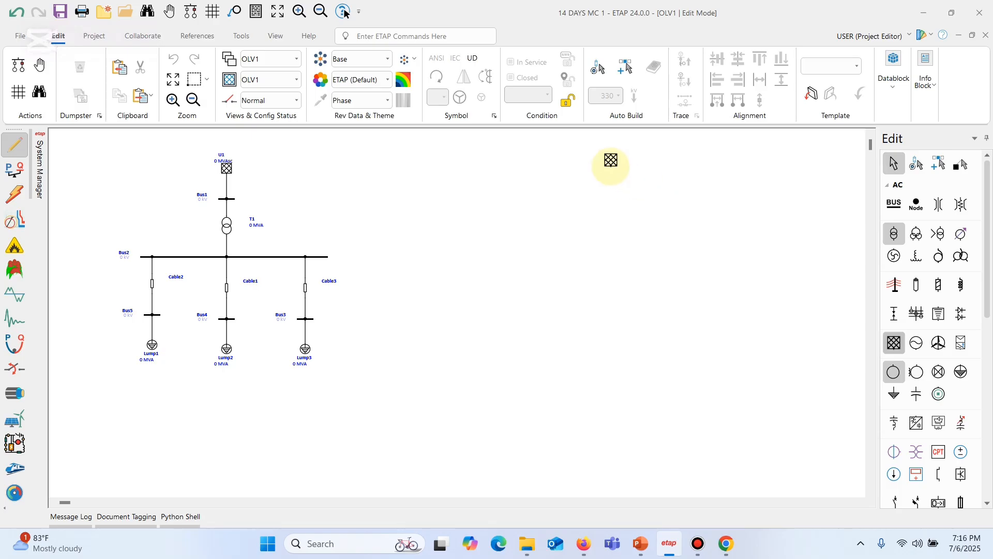
pyautogui.click(587, 161)
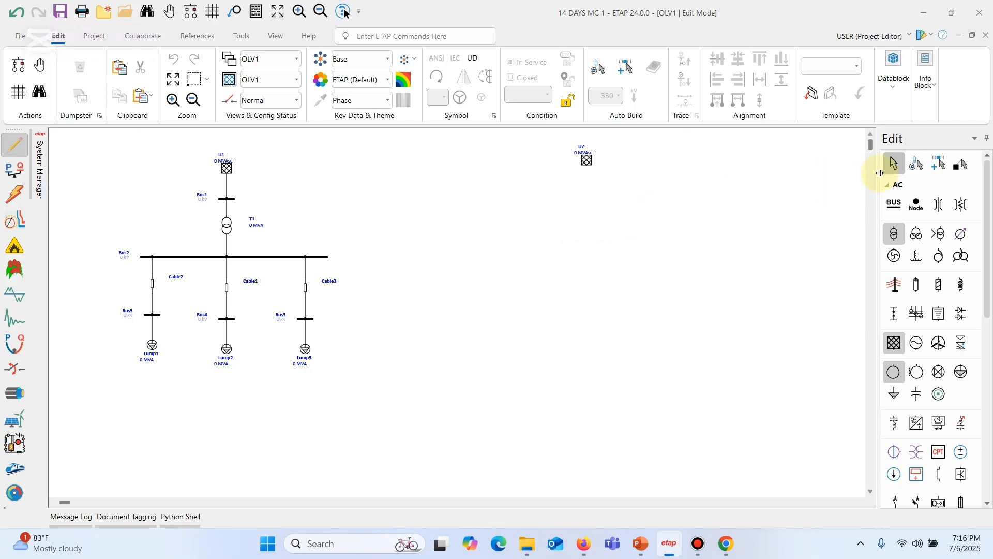
# Step: Switch on Auto Build and select the second power grid to check which elements can be attached to it
pyautogui.click(915, 165)
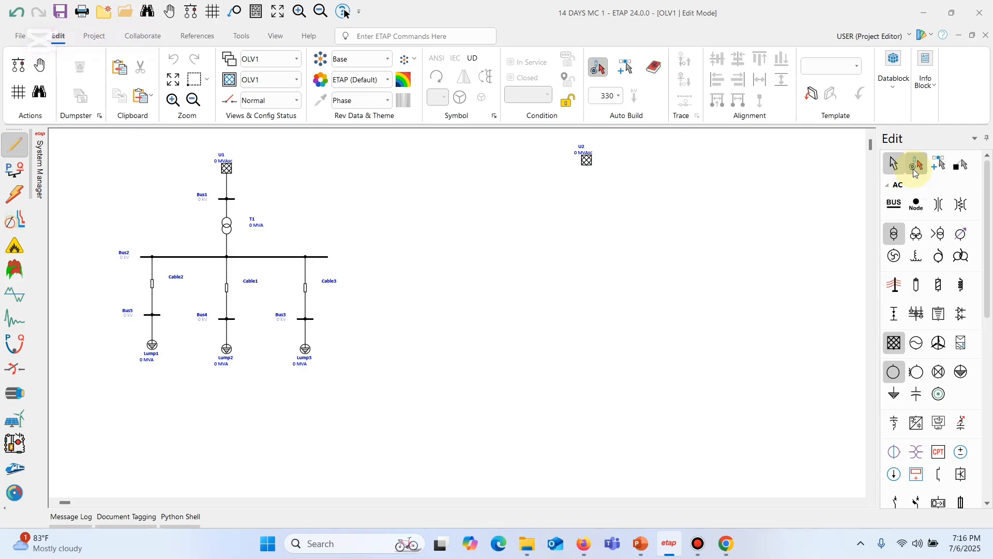
pyautogui.click(588, 163)
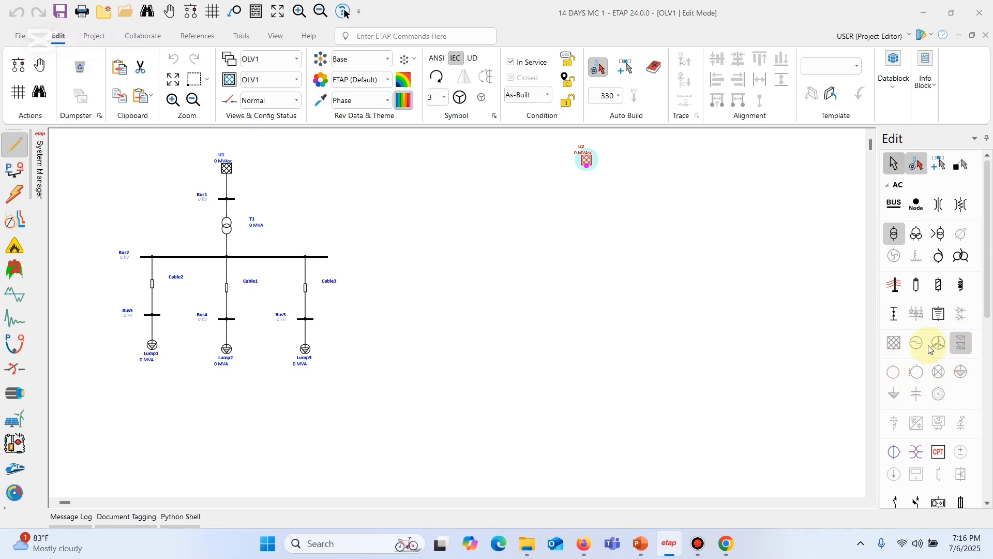
pyautogui.click(706, 281)
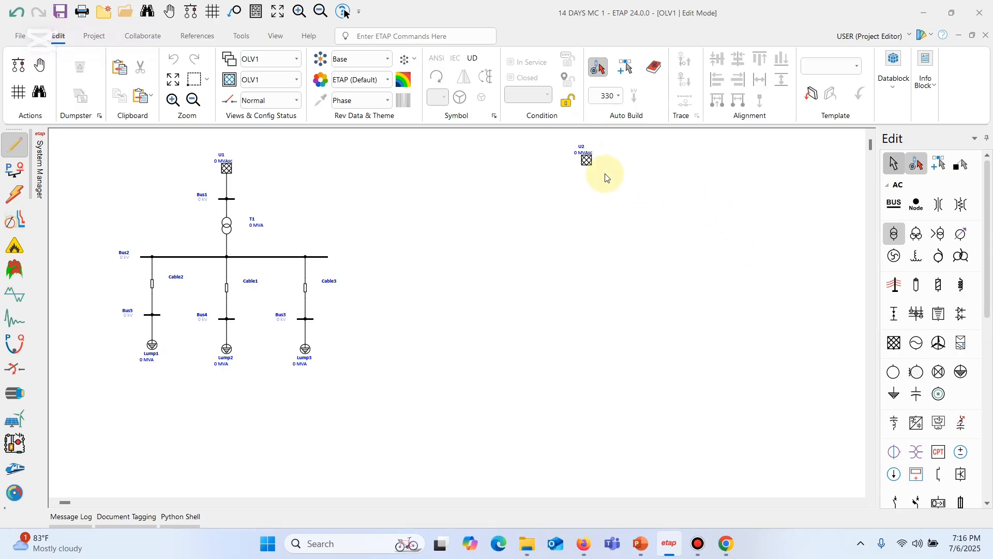
# Step: Attach a 330 kV bus below the second power grid using Auto Build
pyautogui.click(587, 161)
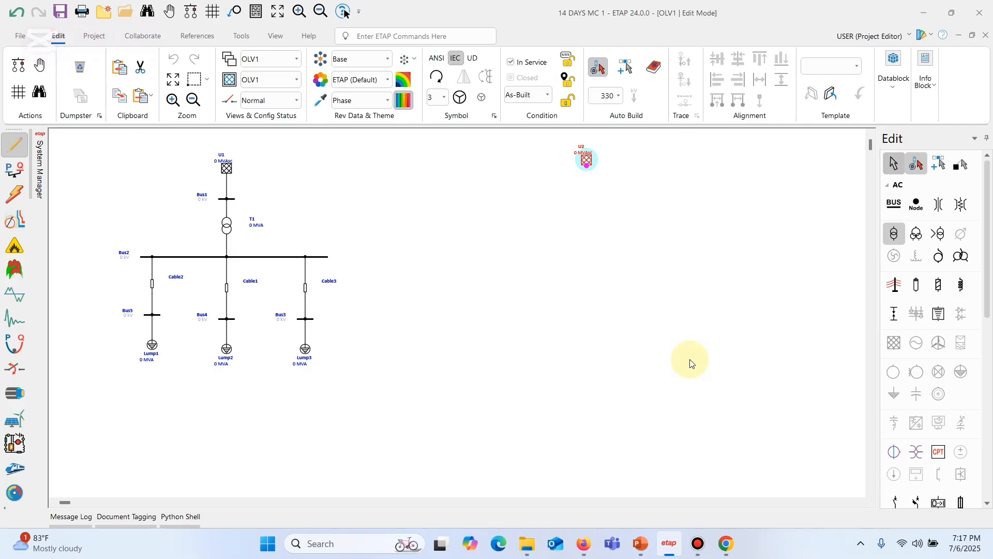
pyautogui.click(885, 234)
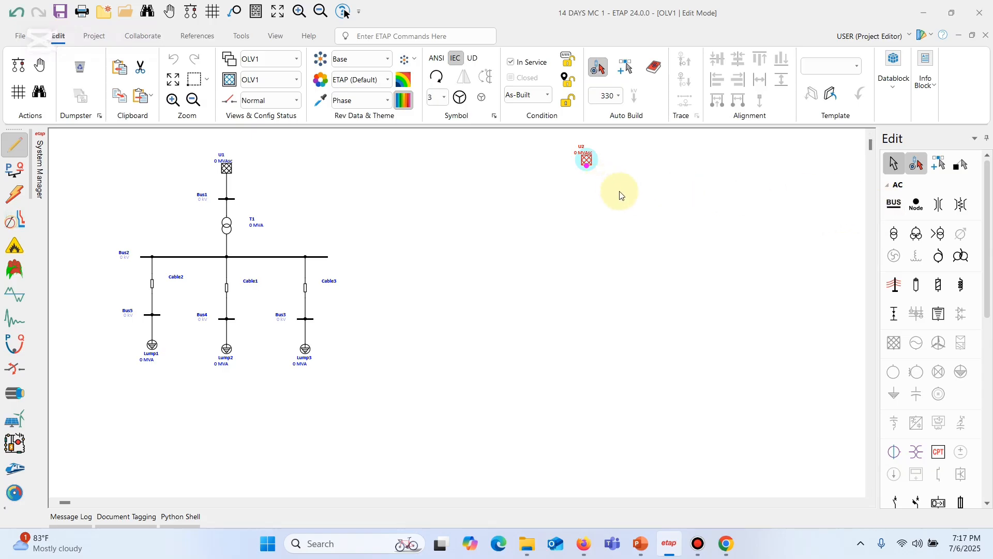
pyautogui.click(896, 205)
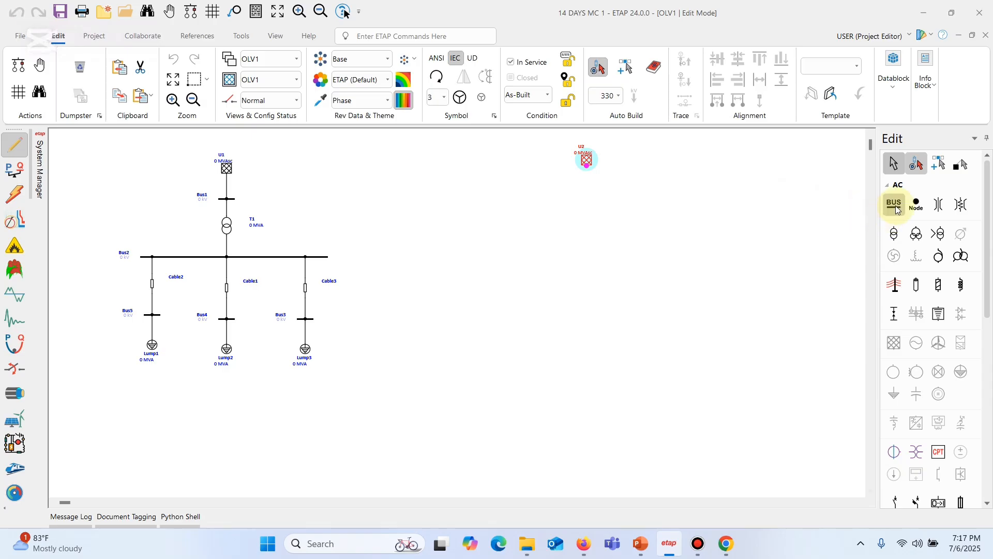
pyautogui.click(896, 206)
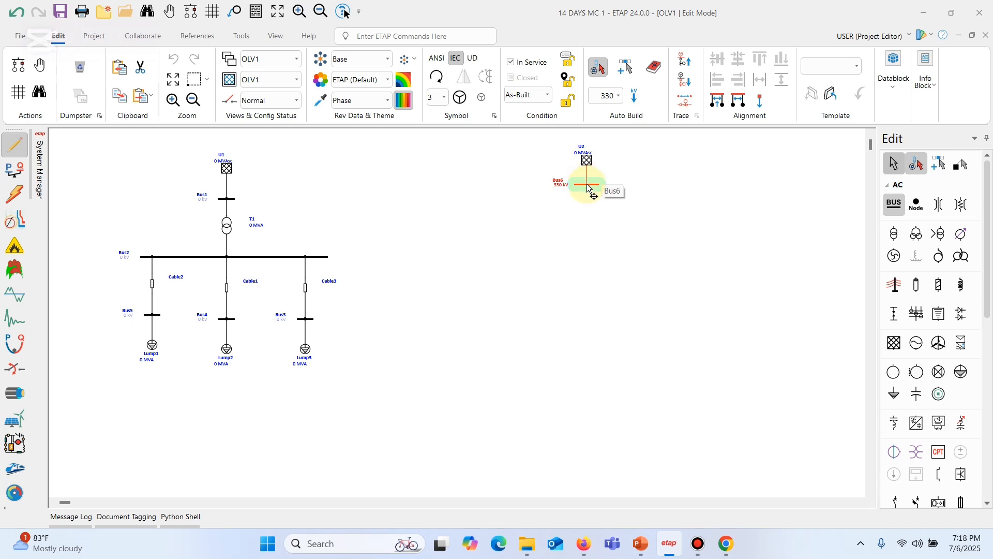
pyautogui.click(589, 197)
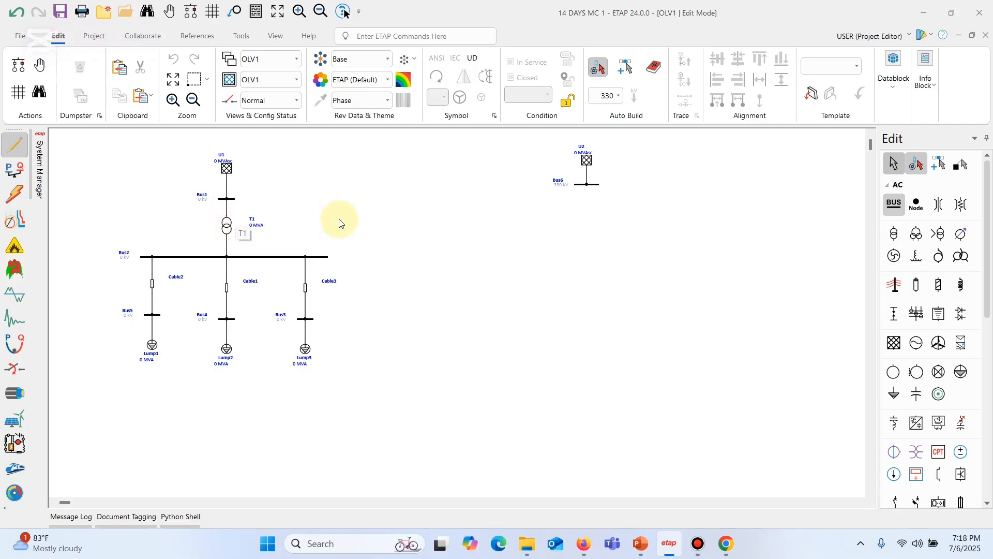
# Step: Attach a two-winding transformer below the 330 kV bus and a 132 kV bus at the transformer's lower end
pyautogui.click(594, 190)
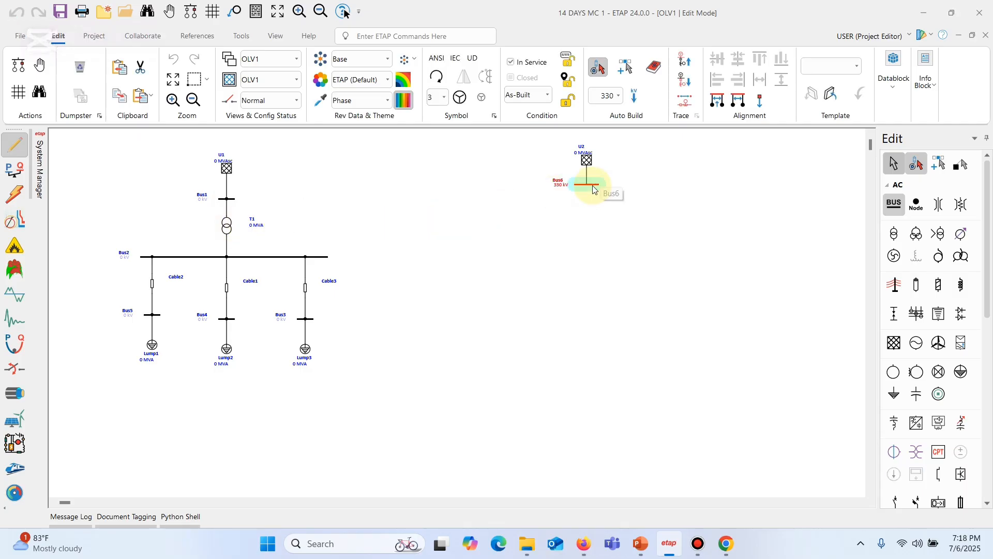
pyautogui.click(894, 234)
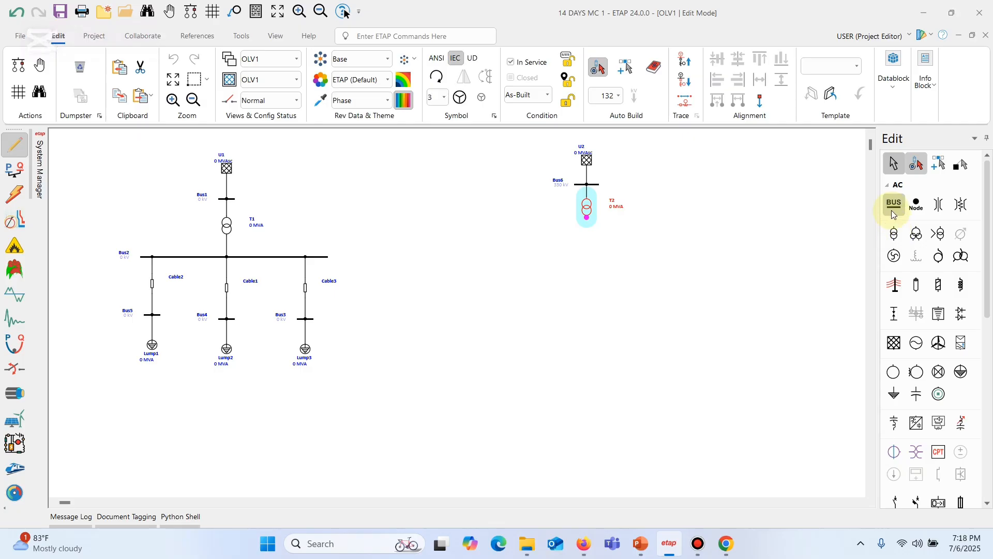
pyautogui.click(891, 210)
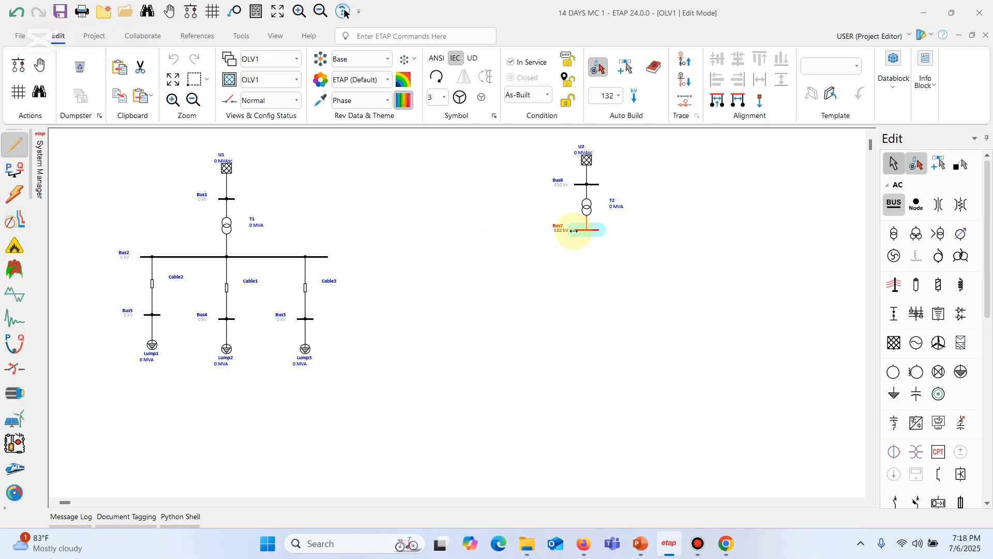
# Step: Lengthen the 132 kV bus on both sides of the transformer to make room for three feeders
pyautogui.moveTo(574, 231); pyautogui.dragTo(483, 225)
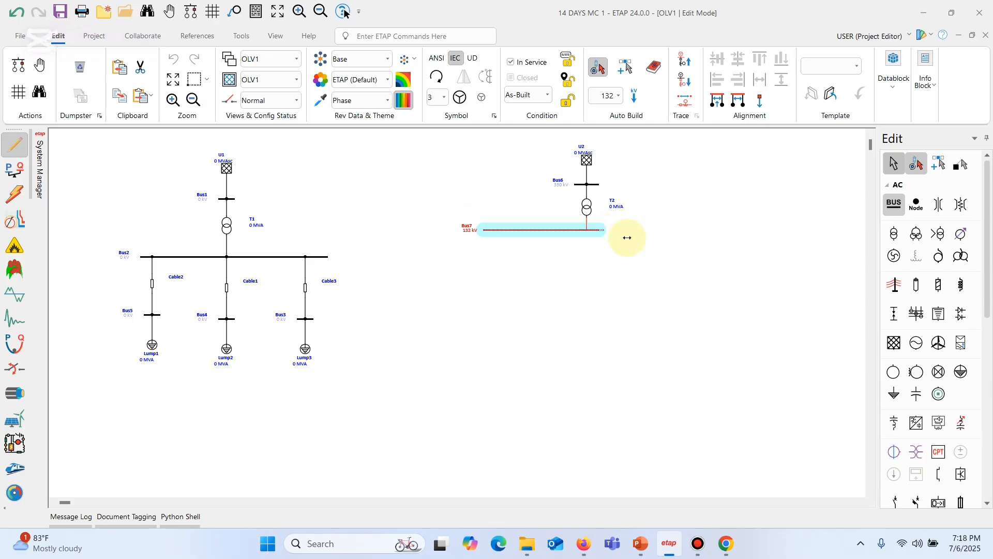
pyautogui.moveTo(627, 237); pyautogui.dragTo(690, 246)
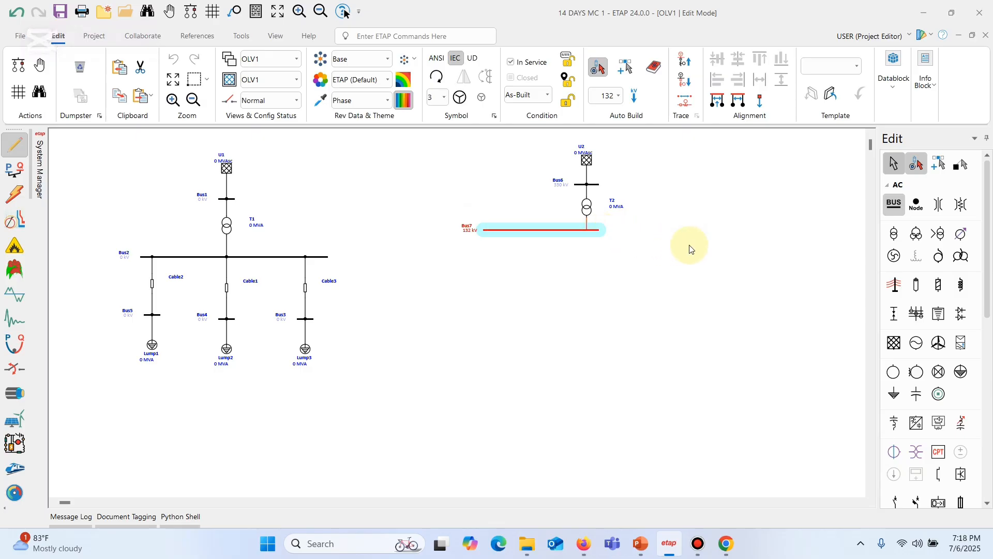
pyautogui.click(647, 267)
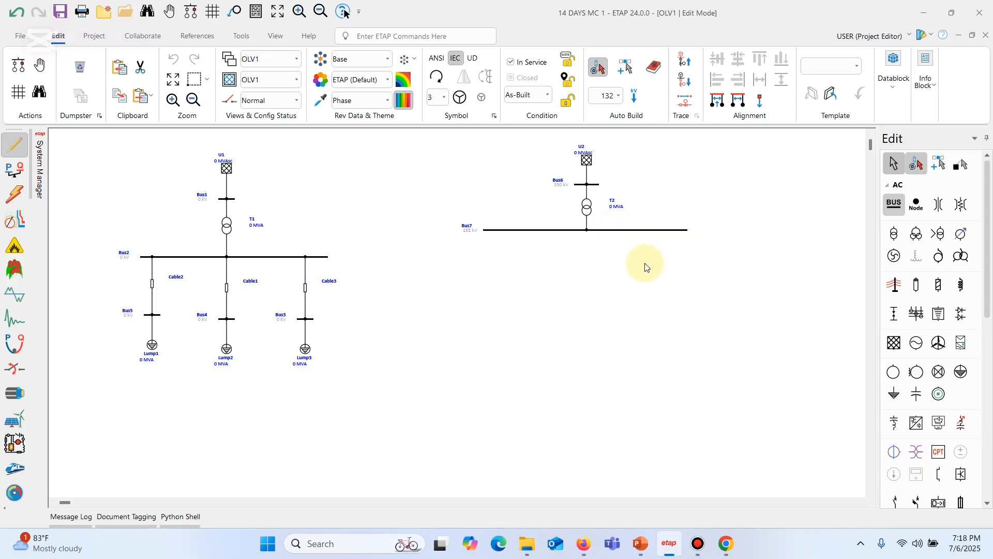
# Step: Attach three cables to the long 132 kV bus below the second transformer
pyautogui.click(585, 231)
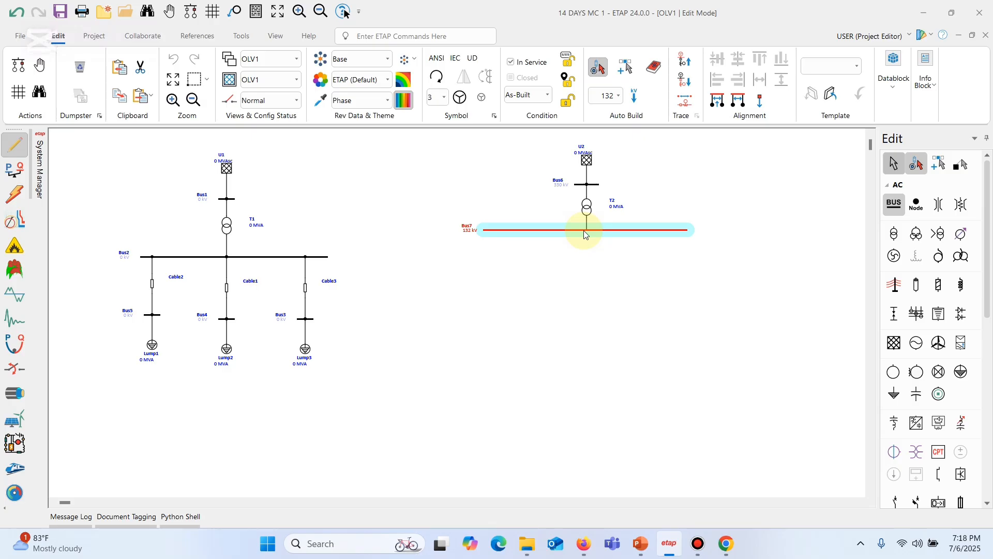
pyautogui.click(923, 286)
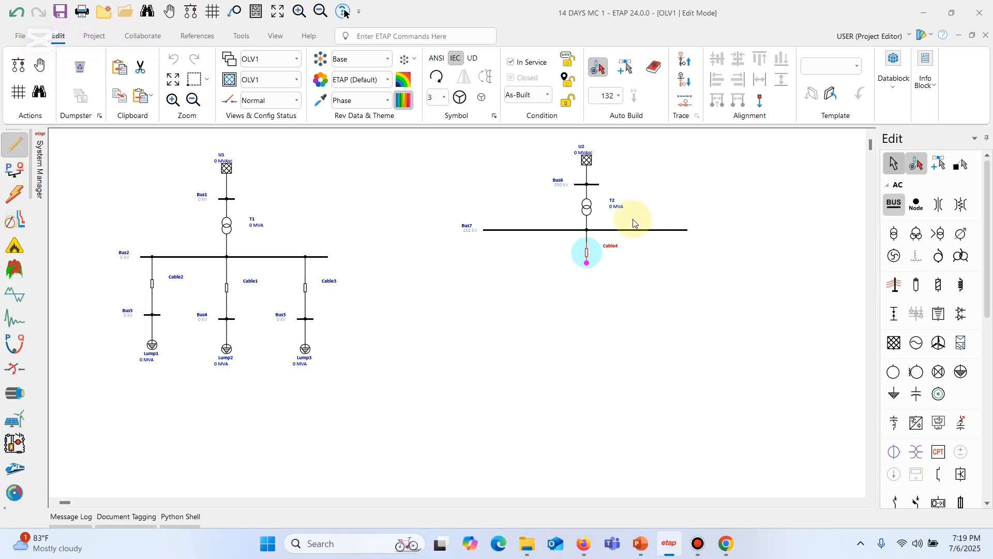
pyautogui.click(647, 230)
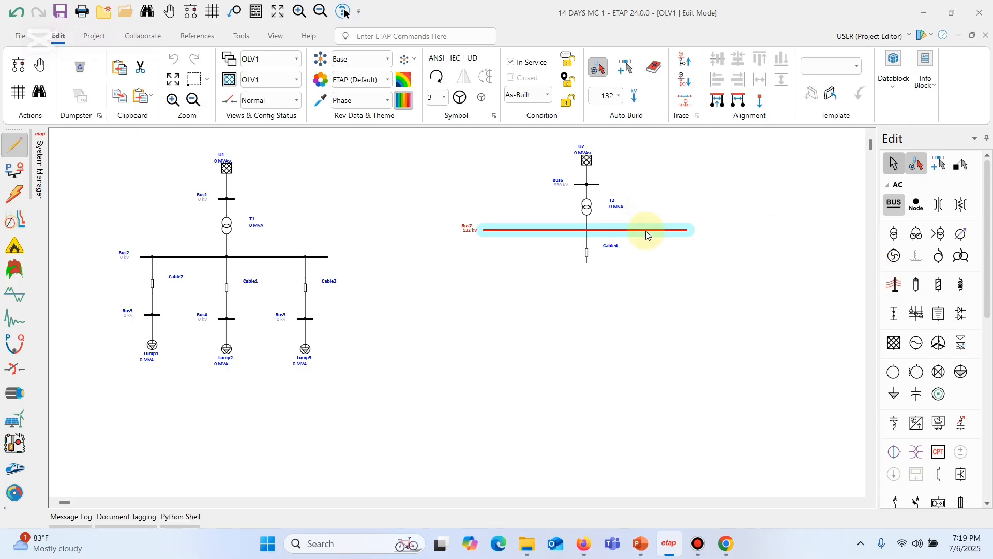
pyautogui.click(919, 287)
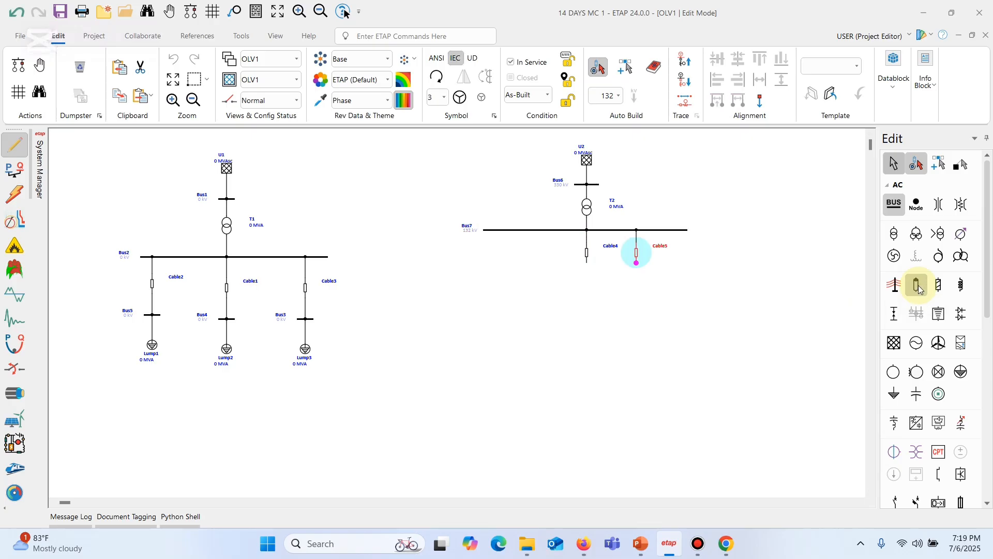
pyautogui.click(536, 231)
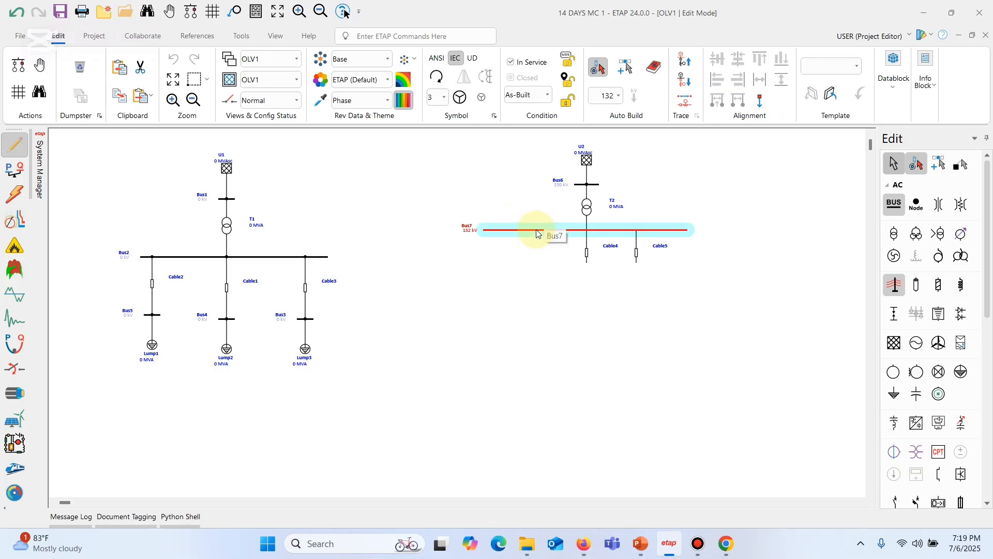
pyautogui.click(919, 287)
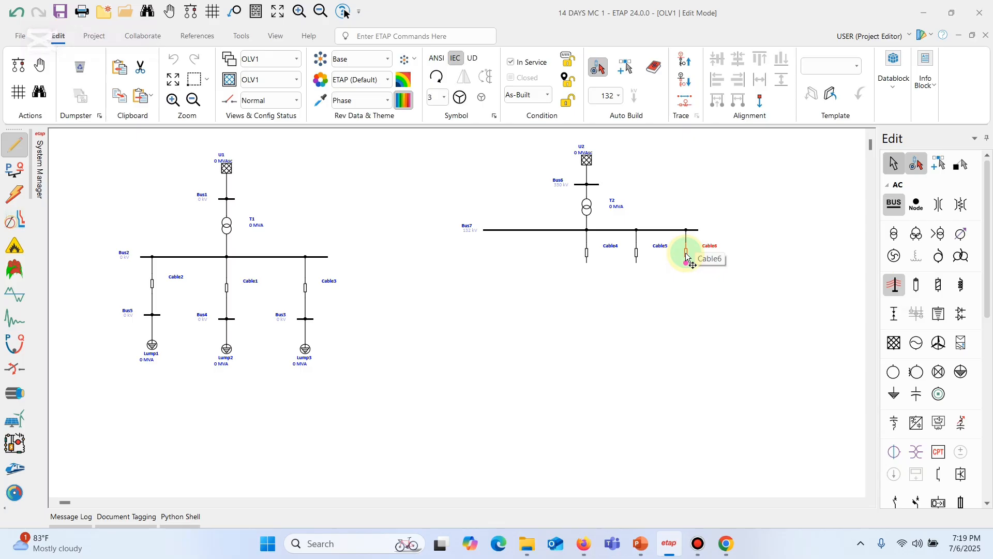
# Step: Move the third cable along the 132 kV bus to the left of the middle cable
pyautogui.moveTo(687, 255); pyautogui.dragTo(533, 251)
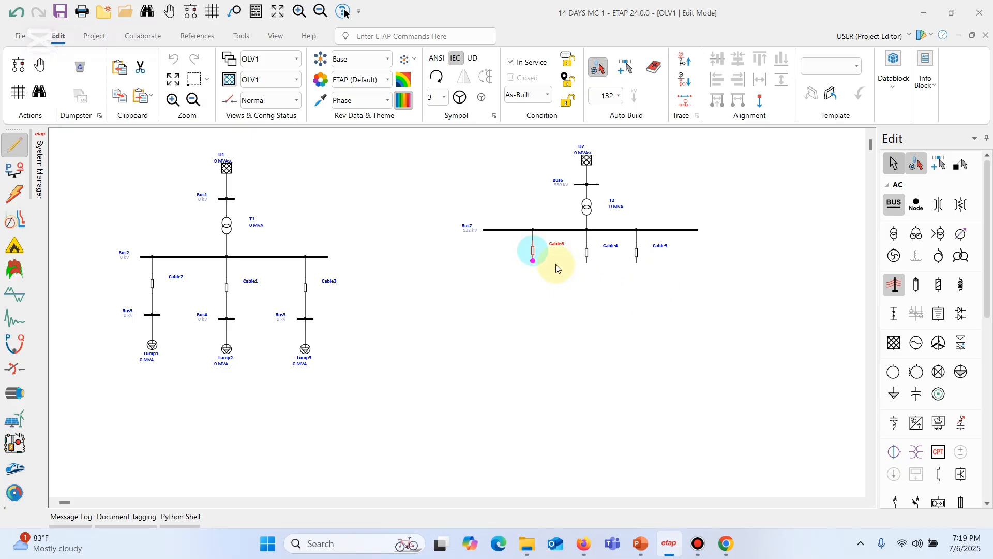
pyautogui.hotkey('ctrl', 'z')
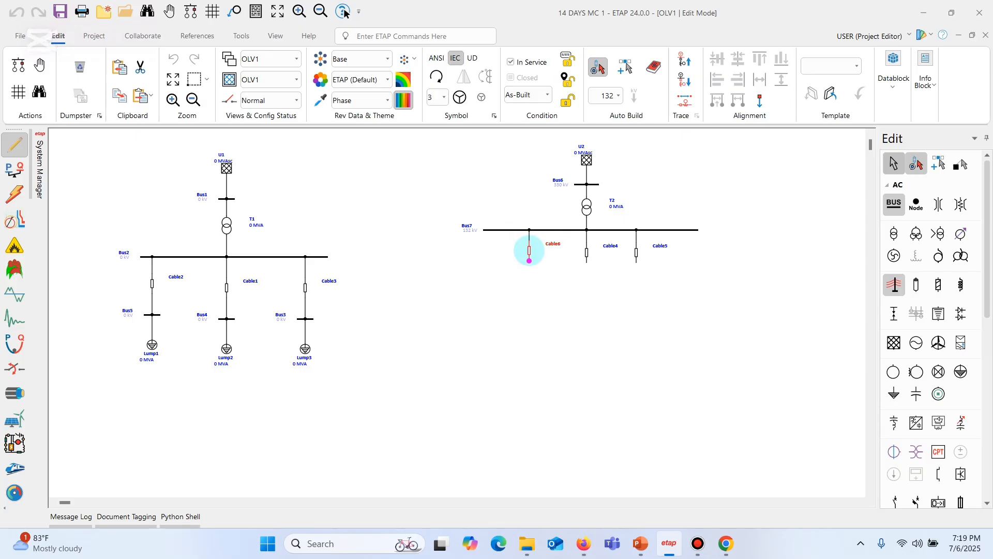
pyautogui.moveTo(529, 251); pyautogui.dragTo(528, 250)
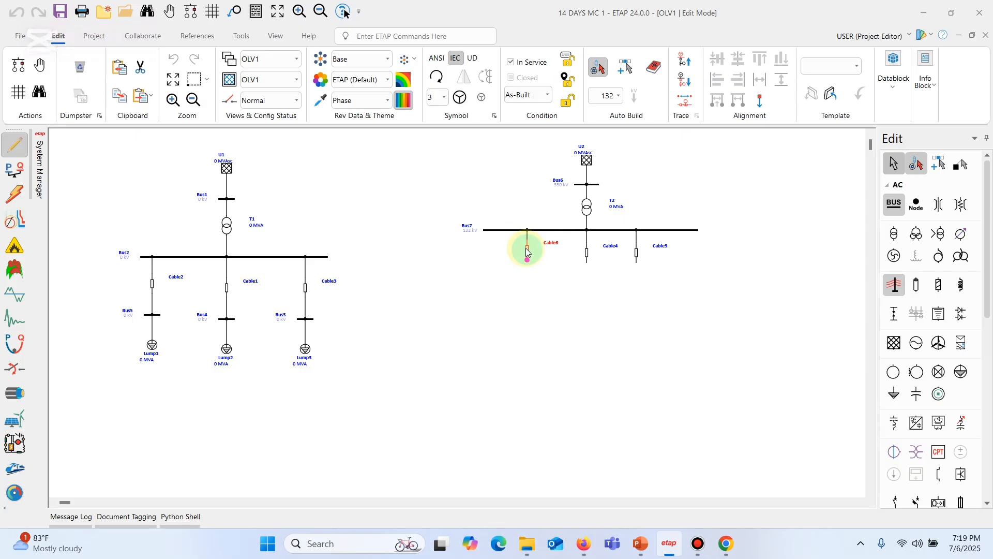
pyautogui.click(598, 299)
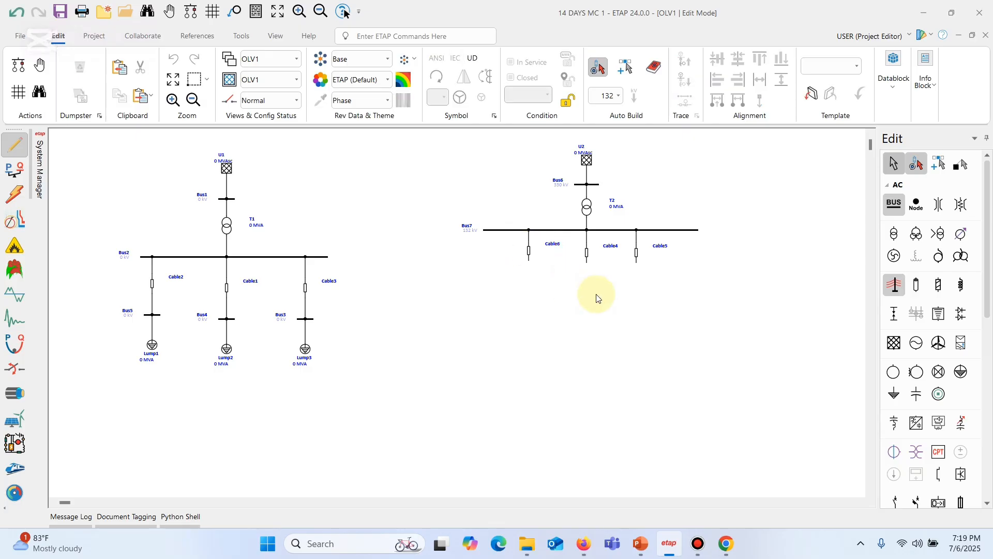
# Step: Attach a 132 kV bus to the lower end of each of the three new cables
pyautogui.click(638, 255)
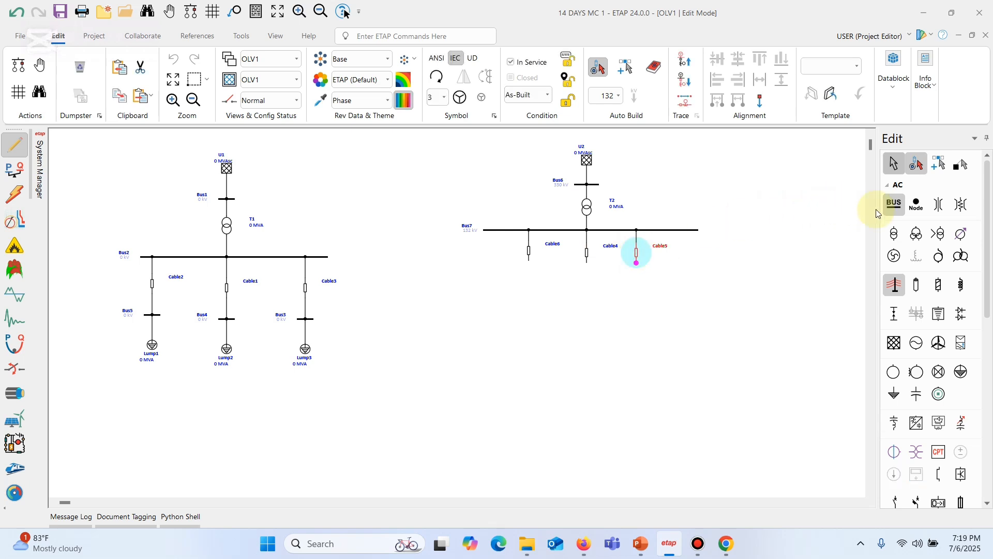
pyautogui.click(889, 208)
pyautogui.click(635, 274)
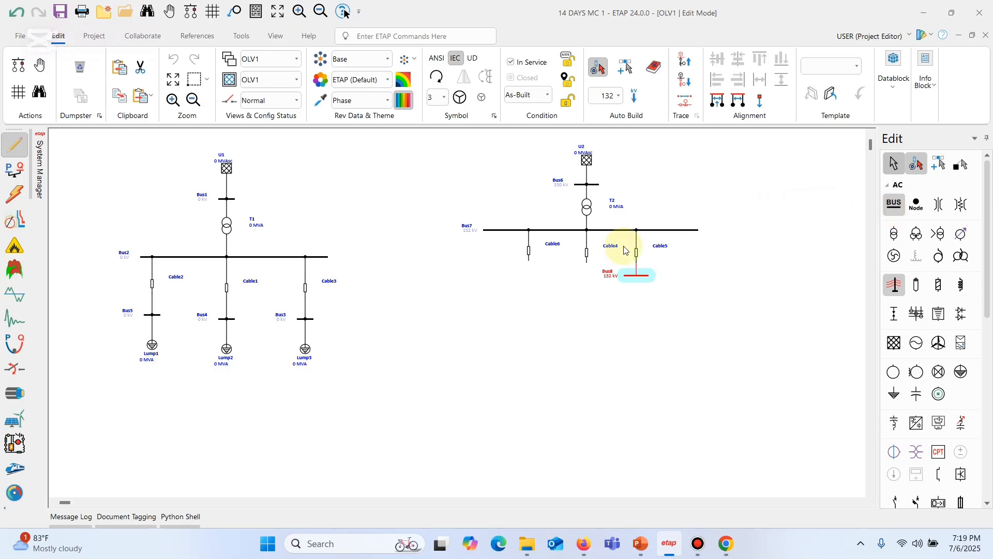
pyautogui.click(589, 258)
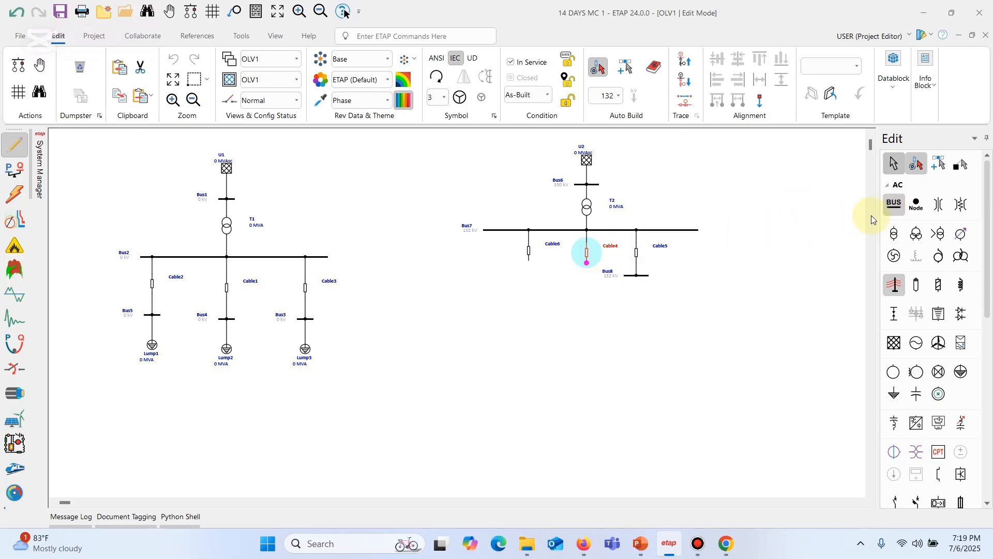
pyautogui.click(893, 205)
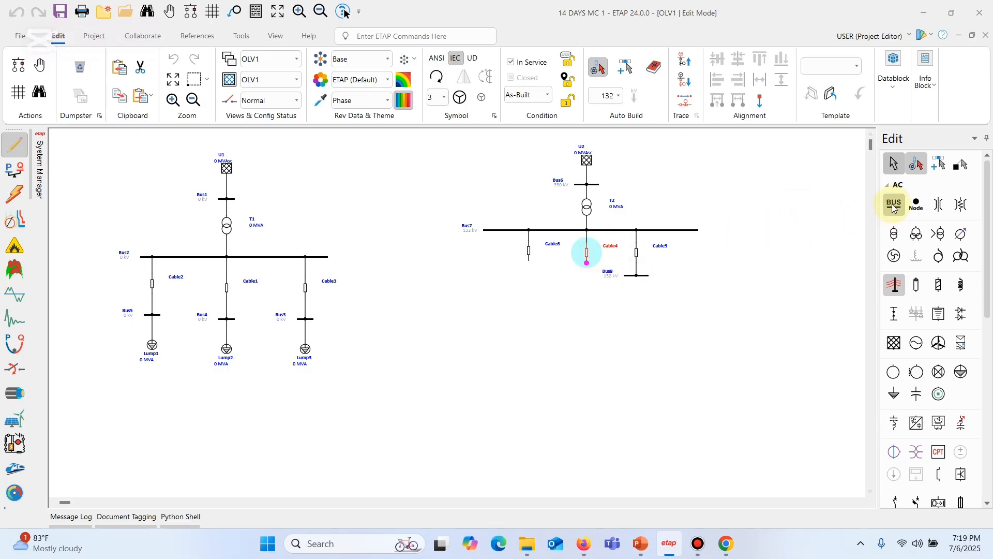
pyautogui.click(527, 252)
pyautogui.click(528, 252)
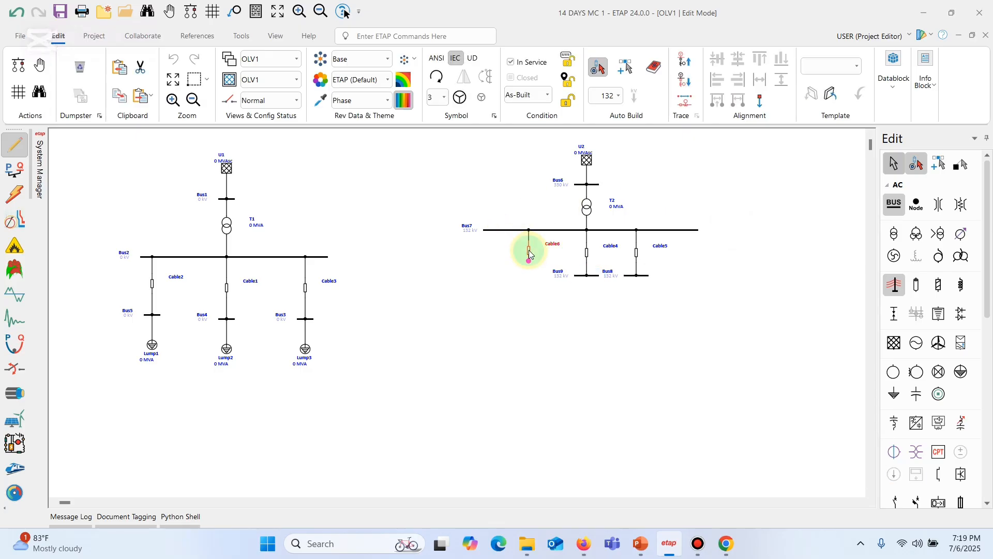
pyautogui.click(897, 202)
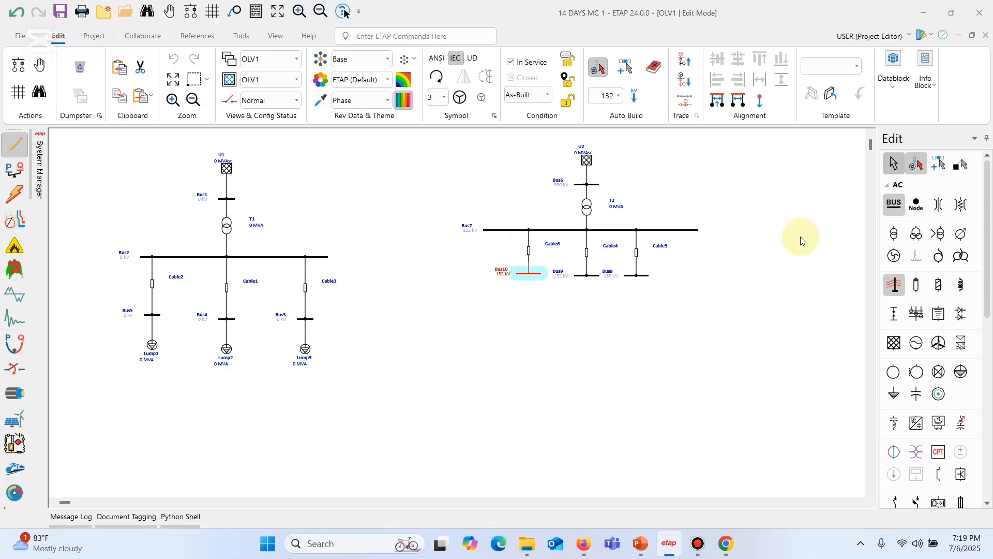
# Step: Attach a lumped load to each of the three 132 kV buses at the cable ends
pyautogui.click(636, 275)
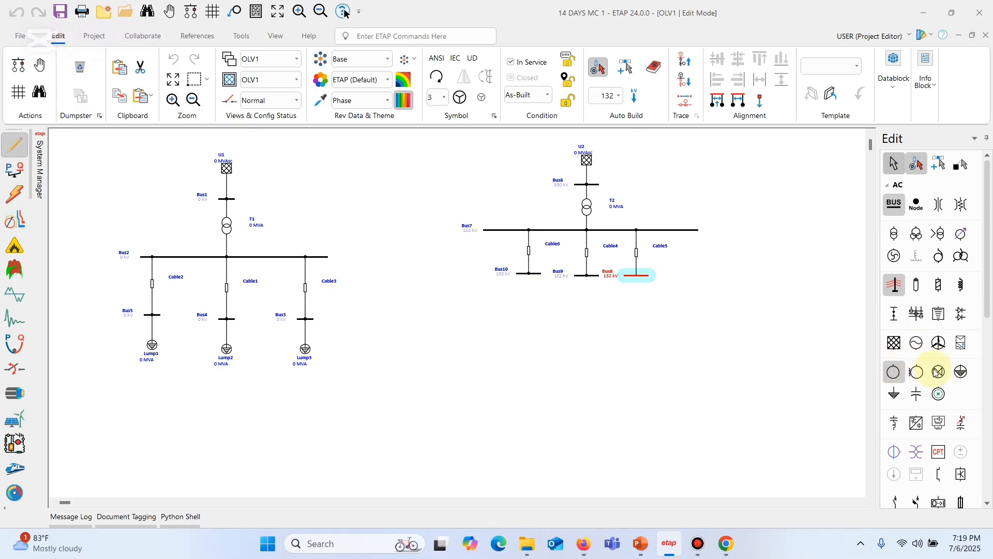
pyautogui.click(960, 371)
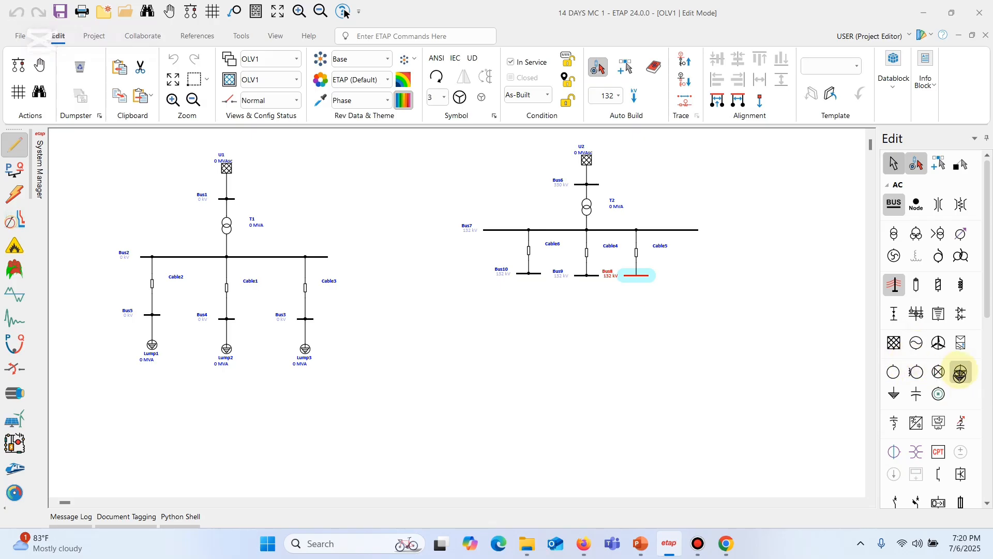
pyautogui.click(586, 280)
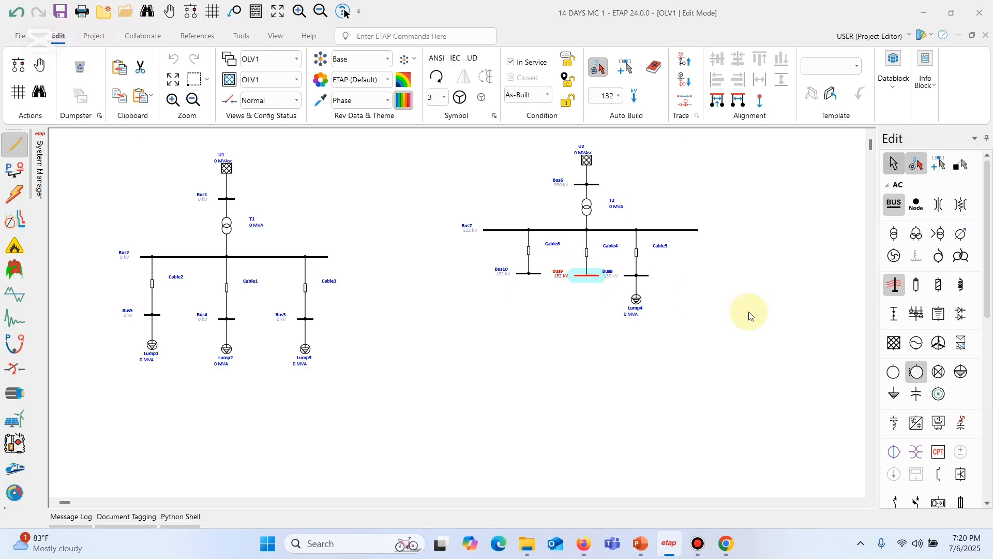
pyautogui.click(960, 372)
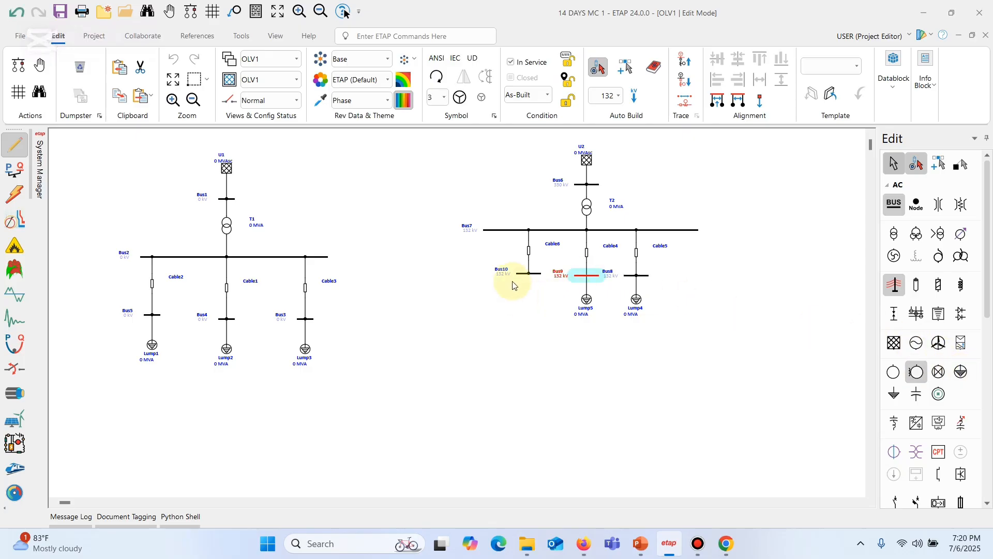
pyautogui.click(527, 273)
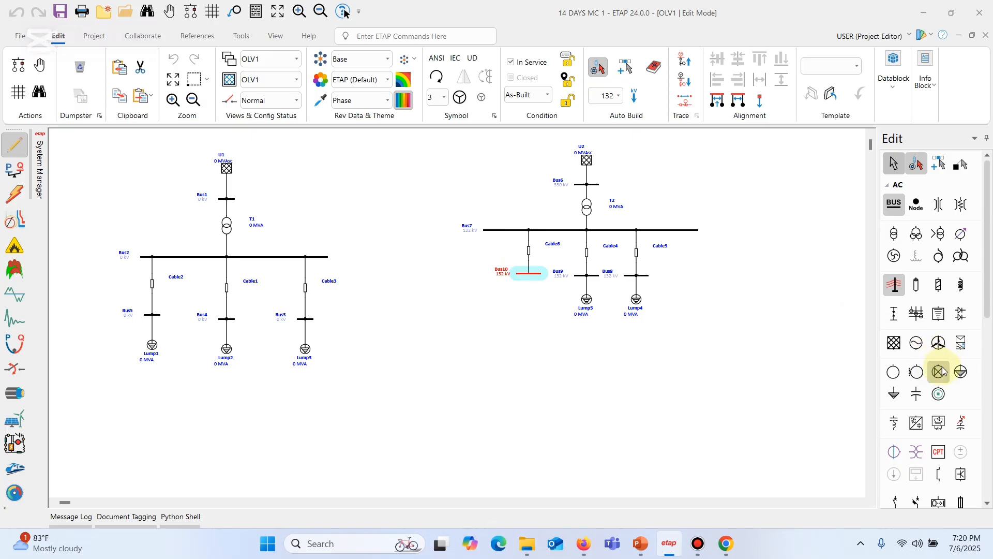
pyautogui.click(959, 373)
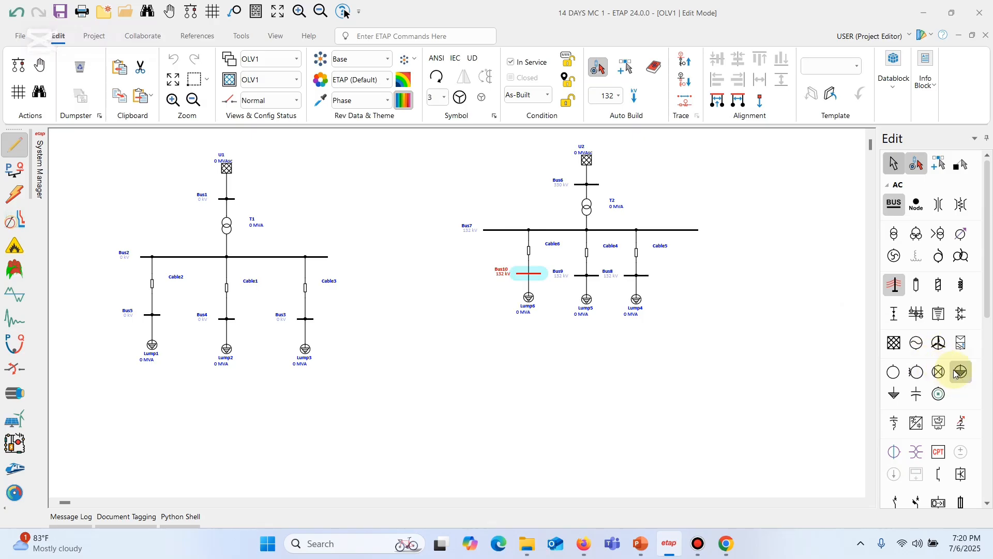
pyautogui.click(690, 378)
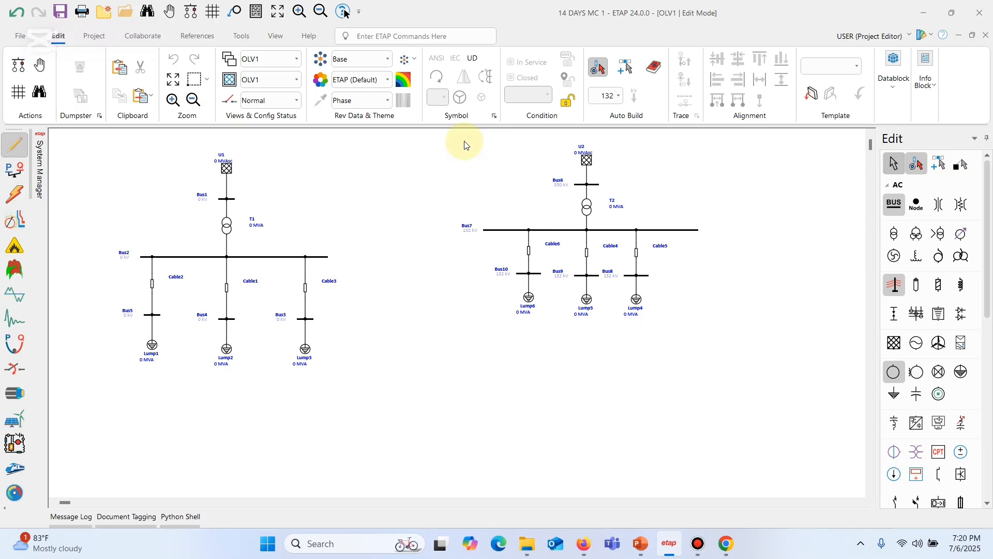
# Step: Move the whole second single line diagram down and to the left, closer to the first diagram
pyautogui.moveTo(464, 145); pyautogui.dragTo(700, 328)
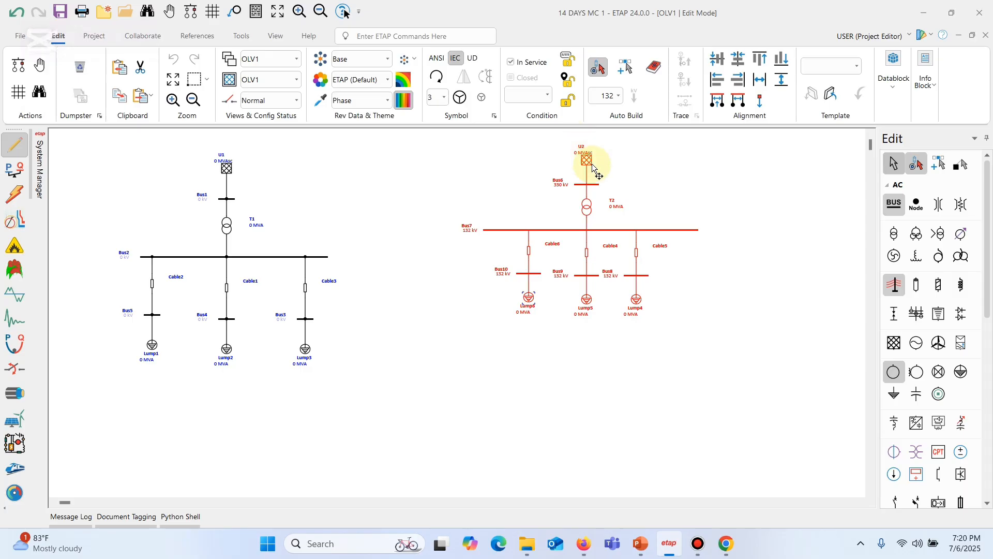
pyautogui.moveTo(529, 298); pyautogui.dragTo(466, 329)
pyautogui.click(645, 212)
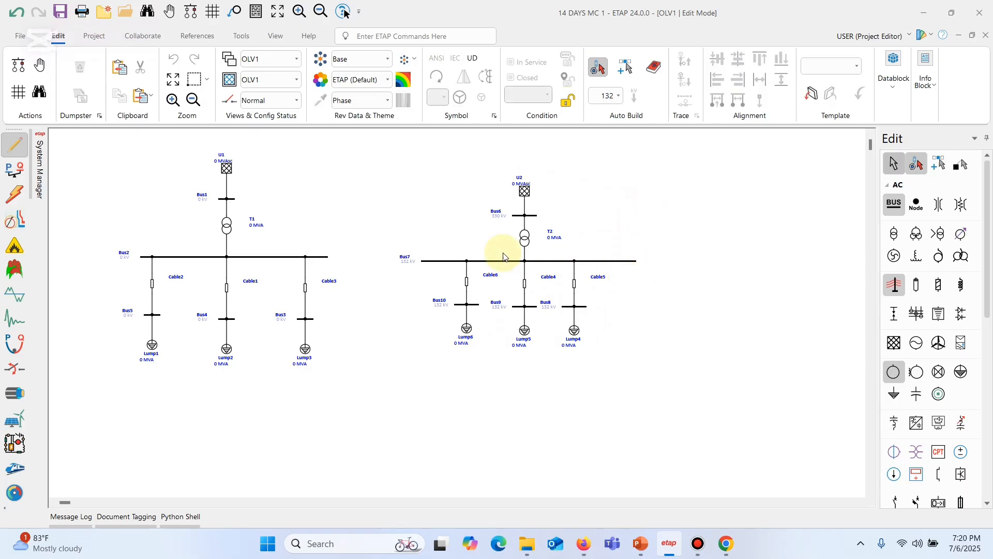
# Step: Shorten the long 132 kV bus of the second diagram from both ends so it ends just beyond the outer cables
pyautogui.click(445, 261)
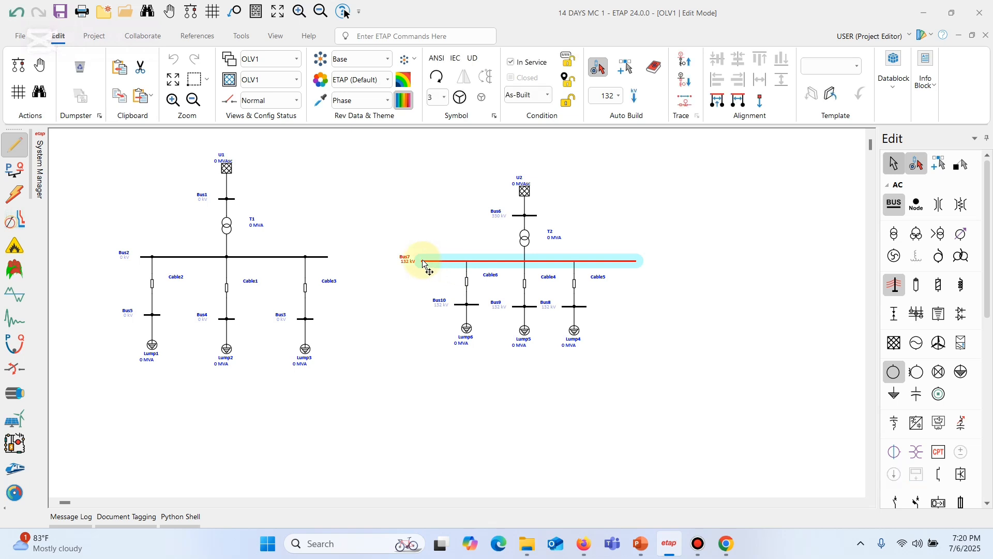
pyautogui.moveTo(422, 261); pyautogui.dragTo(449, 262)
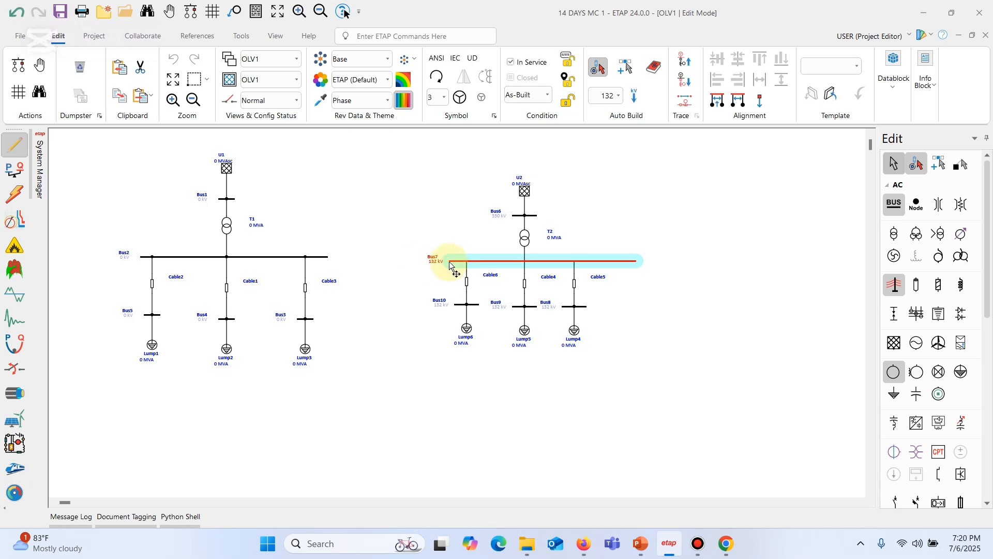
pyautogui.moveTo(638, 262); pyautogui.dragTo(595, 263)
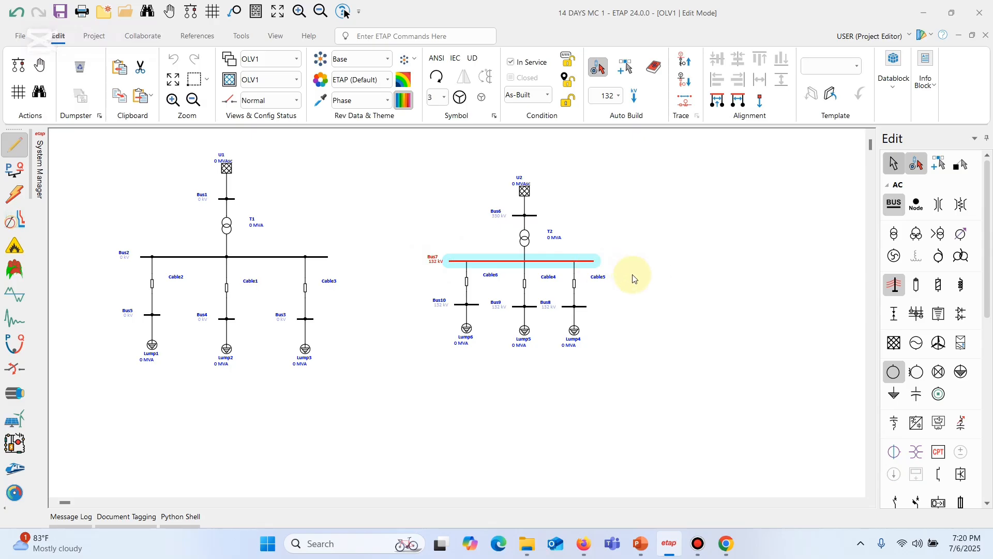
pyautogui.click(634, 276)
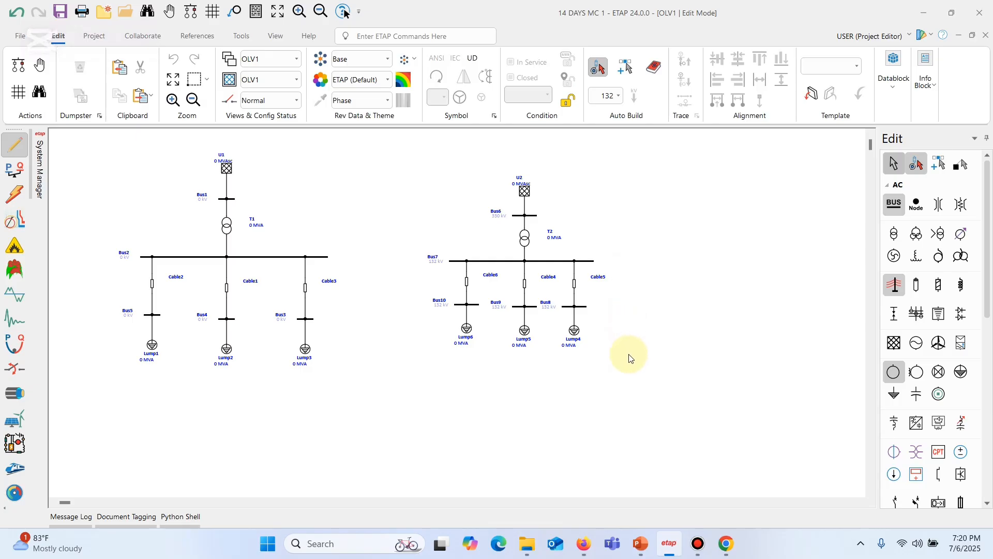
# Step: Save the second diagram's transformer, 132 kV buses, cables and lumped loads, without the grid and 330 kV bus, as Template - #5.xml
pyautogui.moveTo(630, 354); pyautogui.dragTo(430, 229)
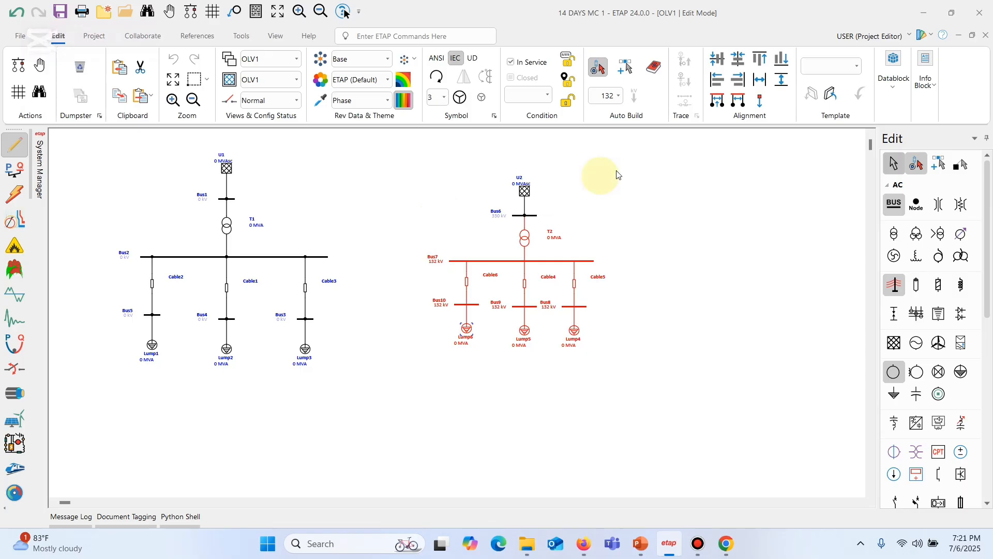
pyautogui.click(831, 96)
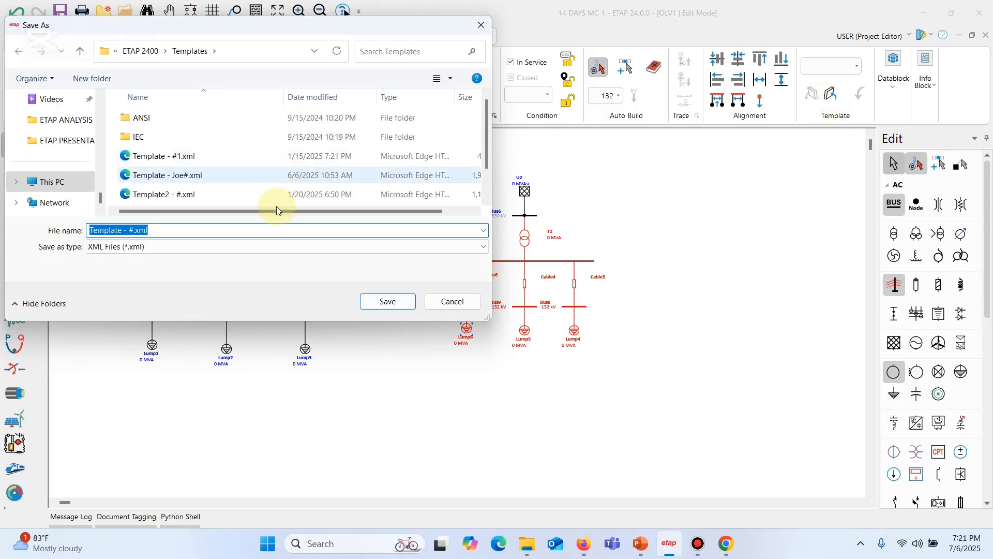
pyautogui.click(130, 229)
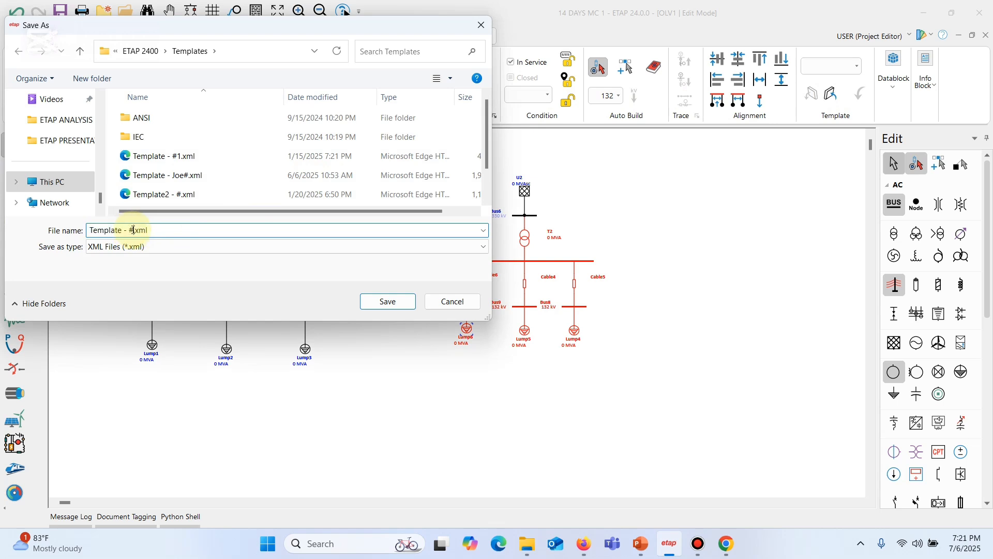
pyautogui.write('5')
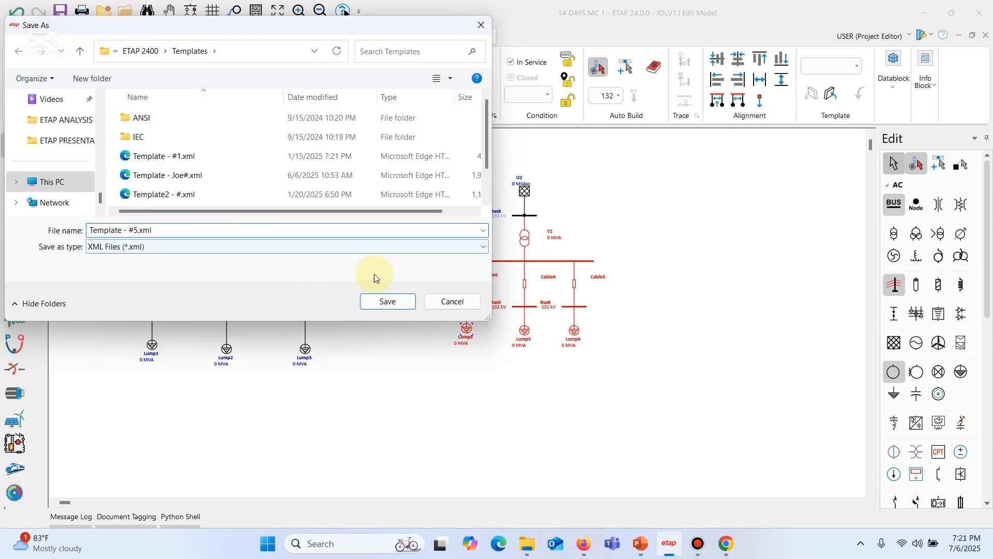
pyautogui.click(399, 304)
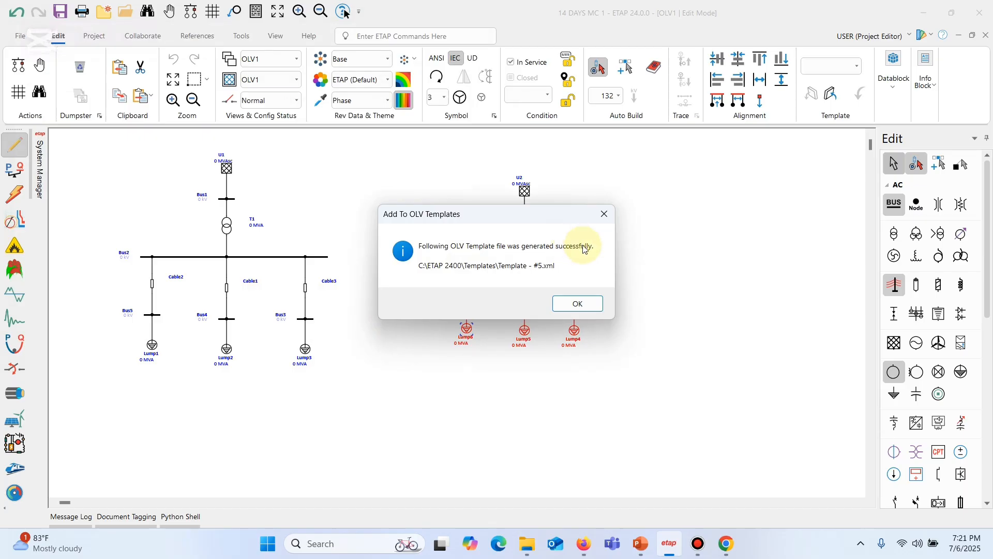
pyautogui.click(579, 304)
pyautogui.click(653, 310)
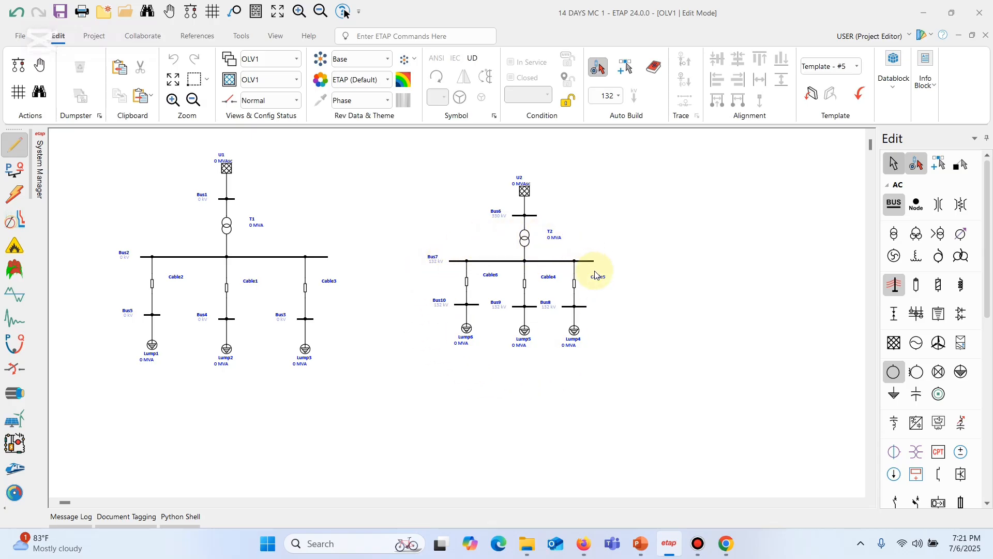
# Step: Insert Template - #5 and place it to the right of the second diagram, level with its long 132 kV bus
pyautogui.click(813, 96)
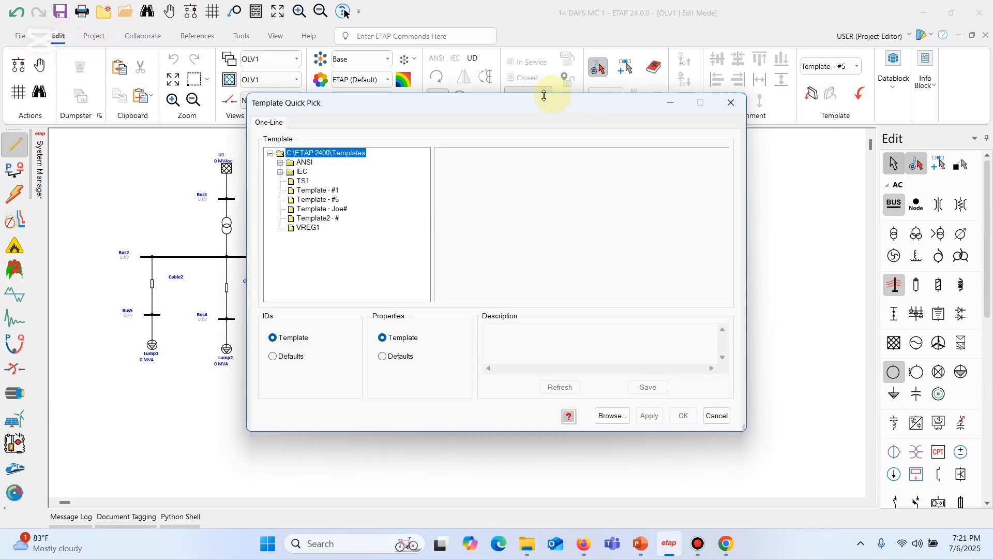
pyautogui.click(323, 201)
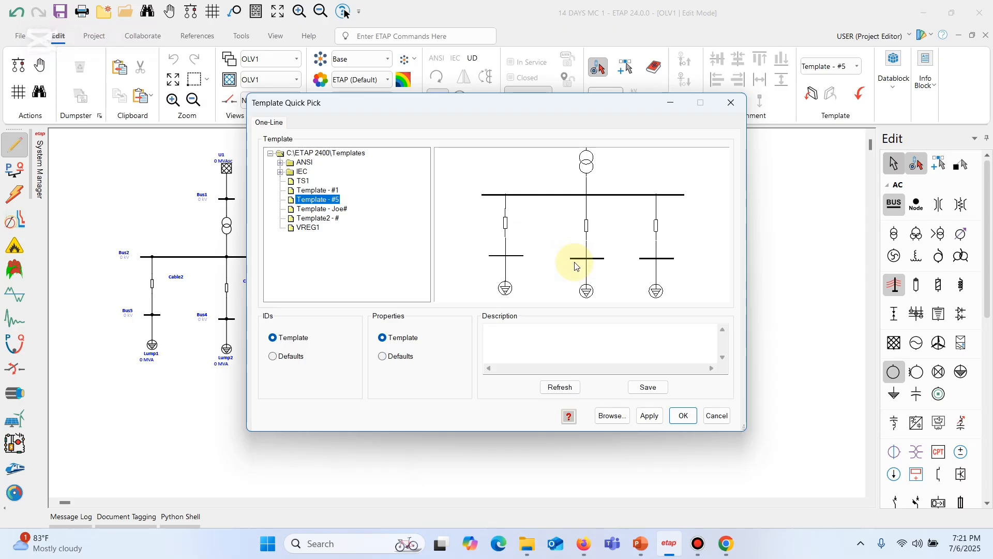
pyautogui.click(685, 416)
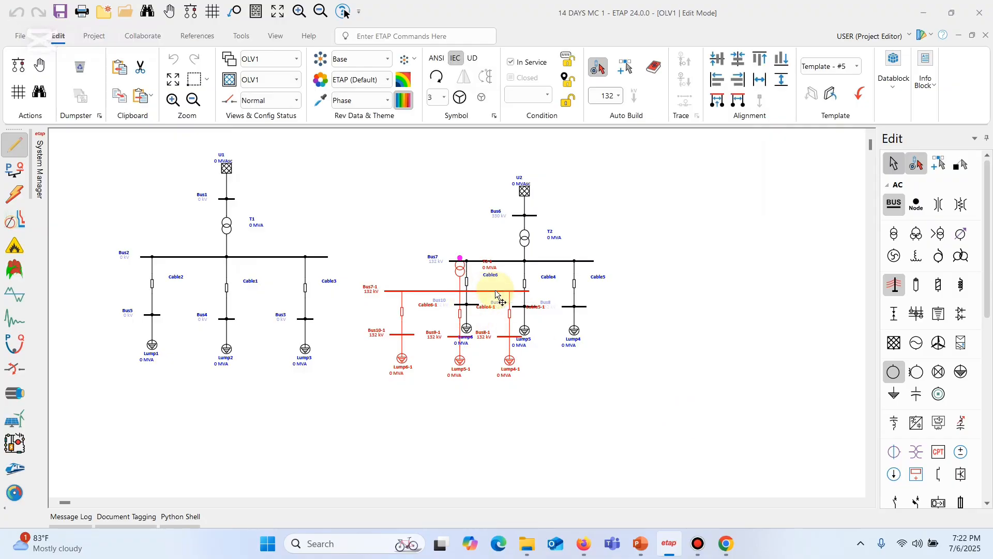
pyautogui.moveTo(495, 294); pyautogui.dragTo(726, 258)
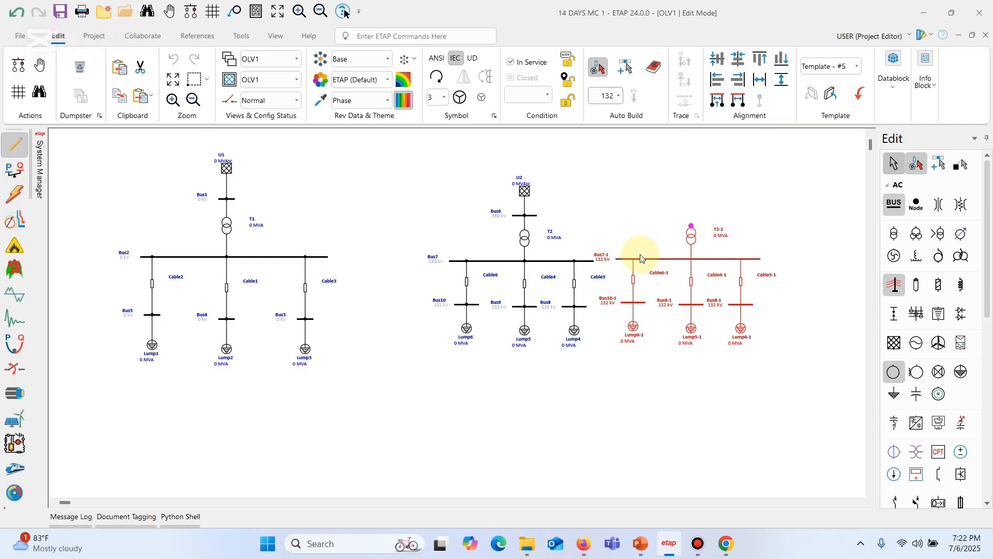
pyautogui.click(652, 216)
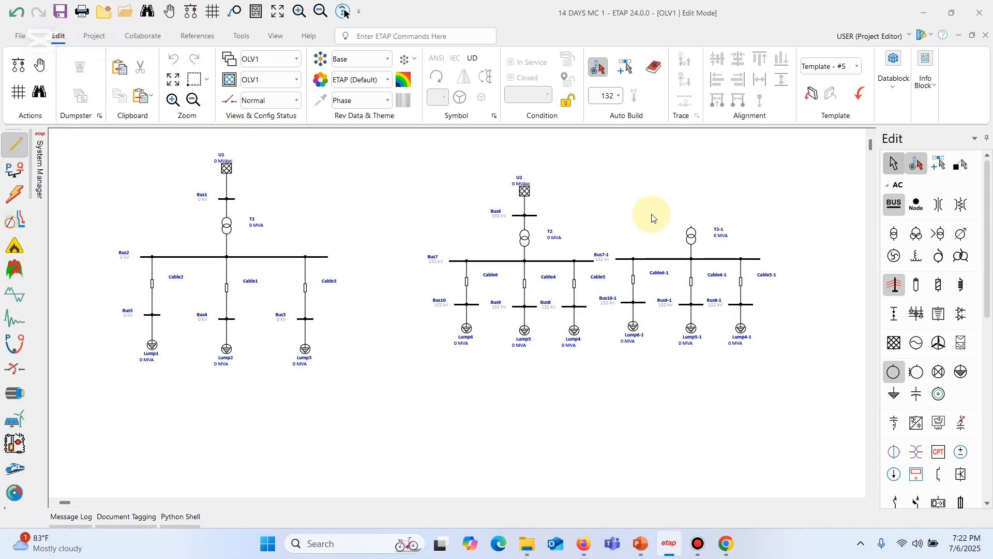
pyautogui.click(691, 230)
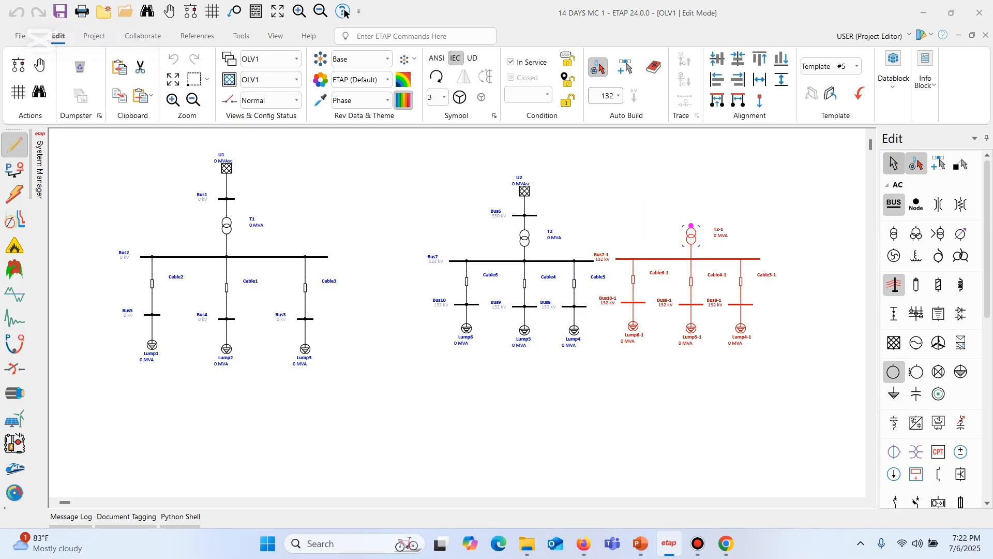
pyautogui.moveTo(691, 230); pyautogui.dragTo(702, 234)
pyautogui.click(643, 221)
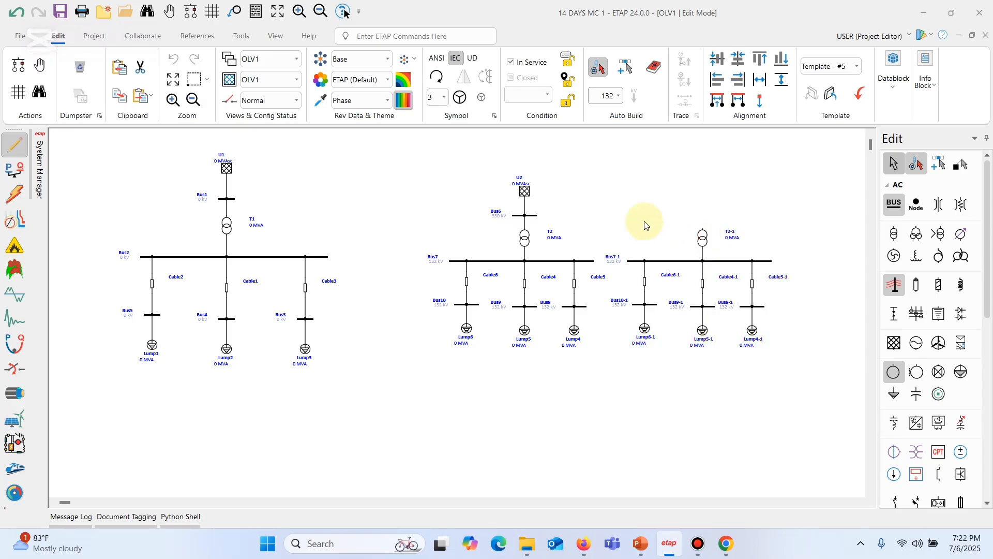
# Step: Extend the 330 kV bus over the inserted transformer to connect it, and move the grid to the middle of the bus
pyautogui.click(538, 215)
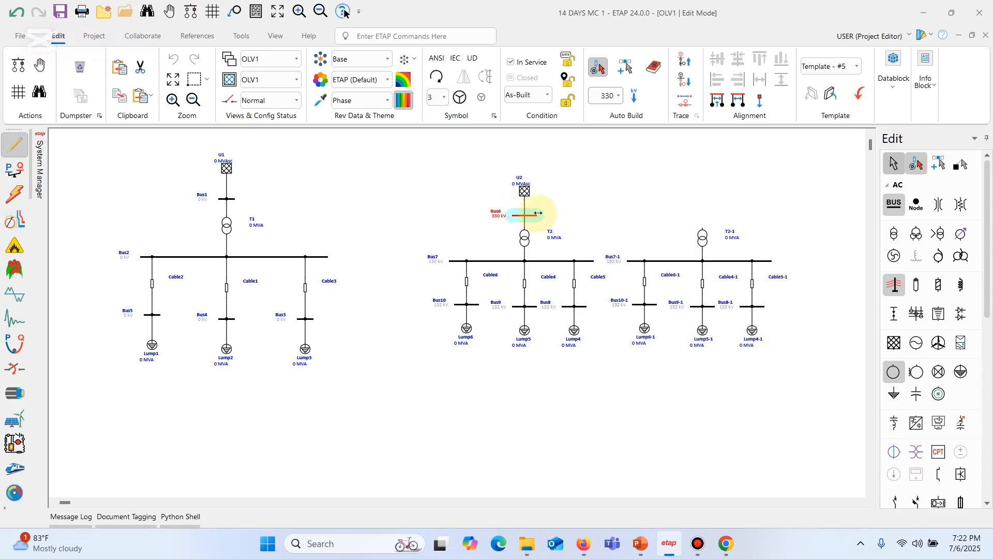
pyautogui.moveTo(538, 213); pyautogui.dragTo(702, 216)
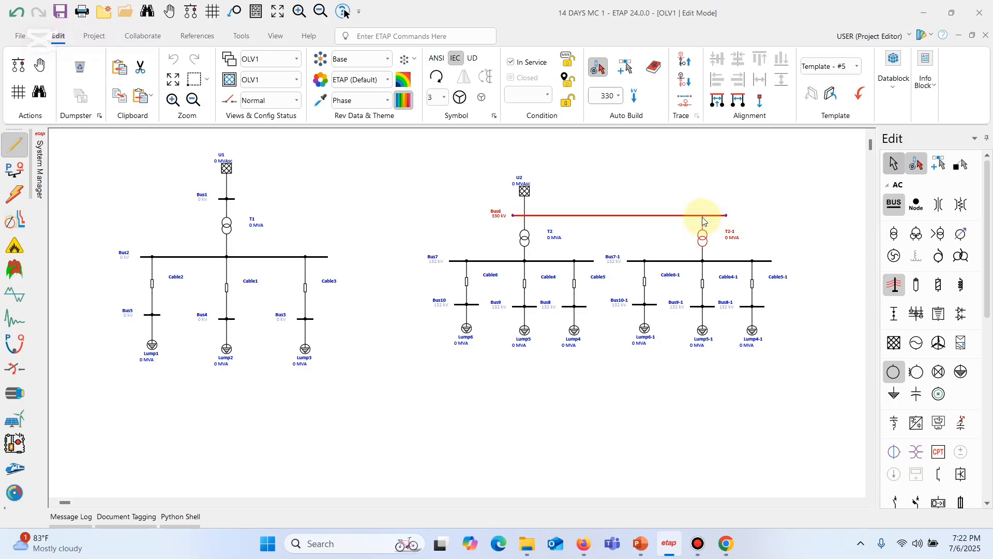
pyautogui.click(671, 231)
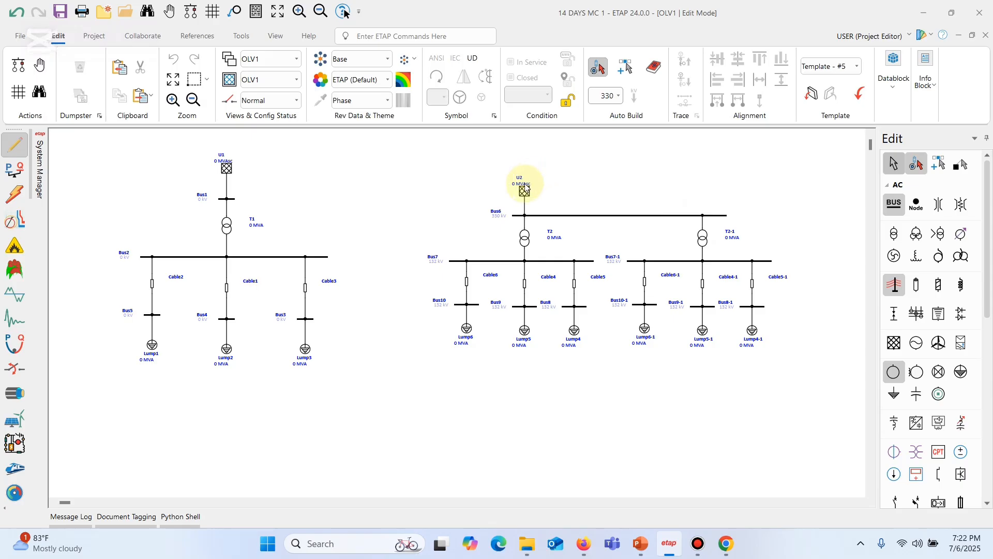
pyautogui.moveTo(524, 191); pyautogui.dragTo(611, 183)
pyautogui.click(677, 176)
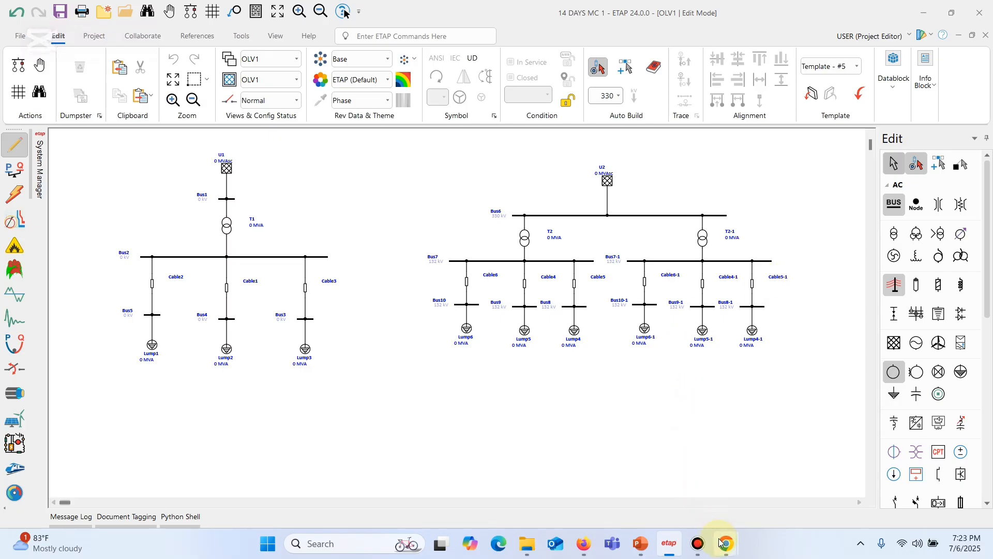
# Step: Check the in-call messages in Google Meet and the ETAP SLD example slide in PowerPoint, returning to ETAP
pyautogui.moveTo(726, 544)
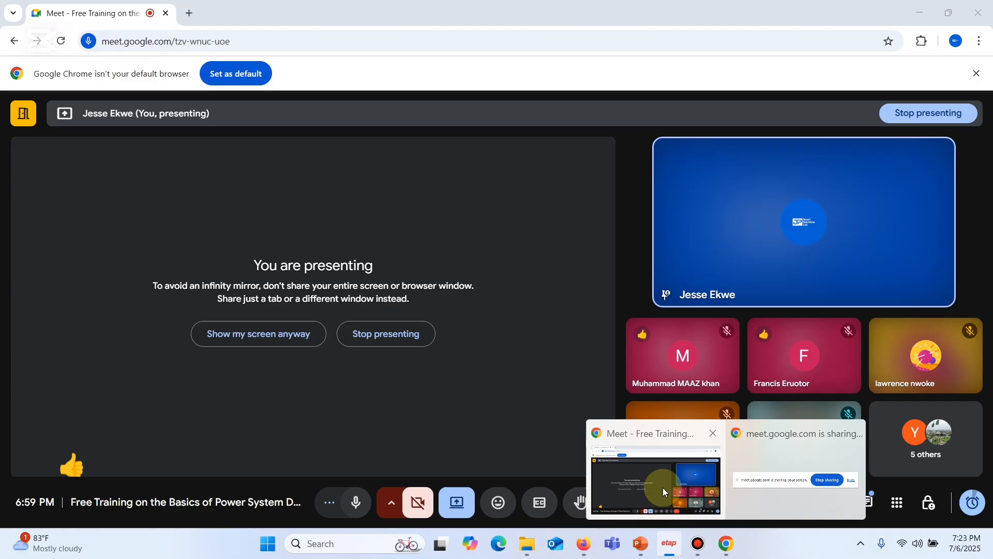
pyautogui.click(662, 487)
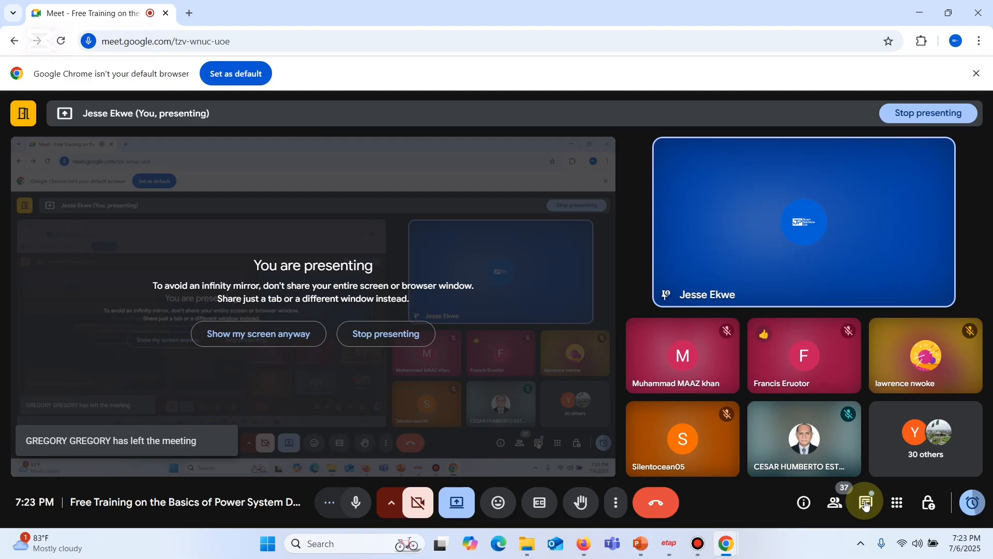
pyautogui.click(866, 504)
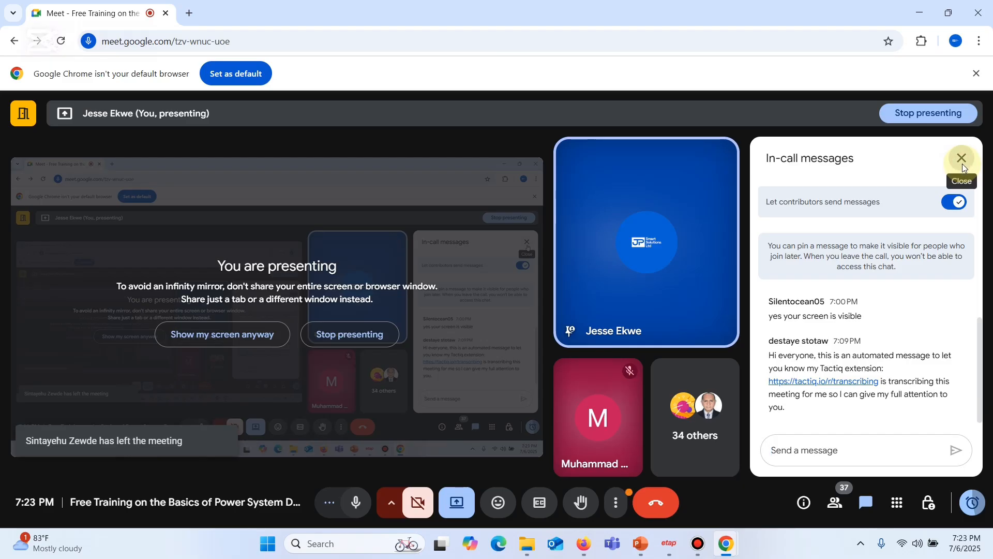
pyautogui.click(958, 158)
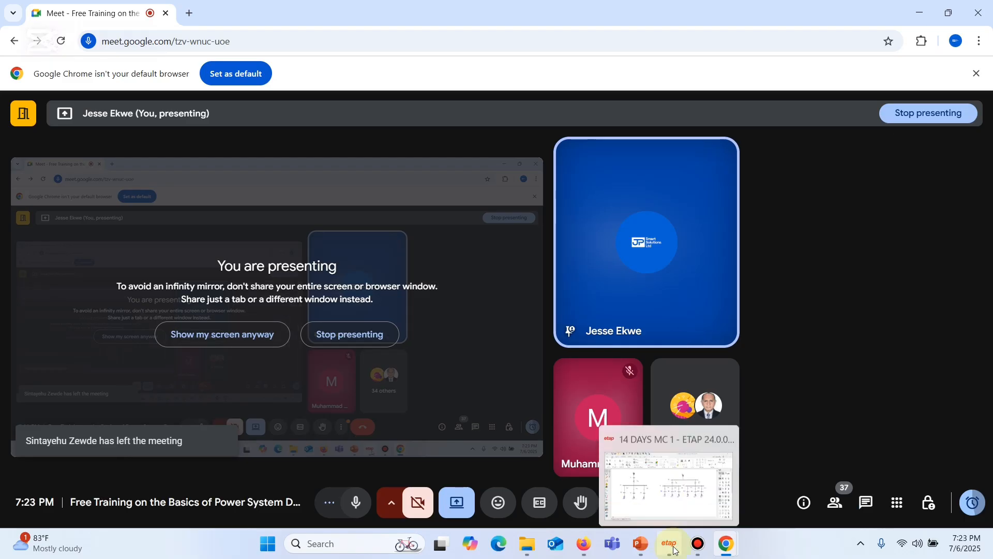
pyautogui.click(645, 548)
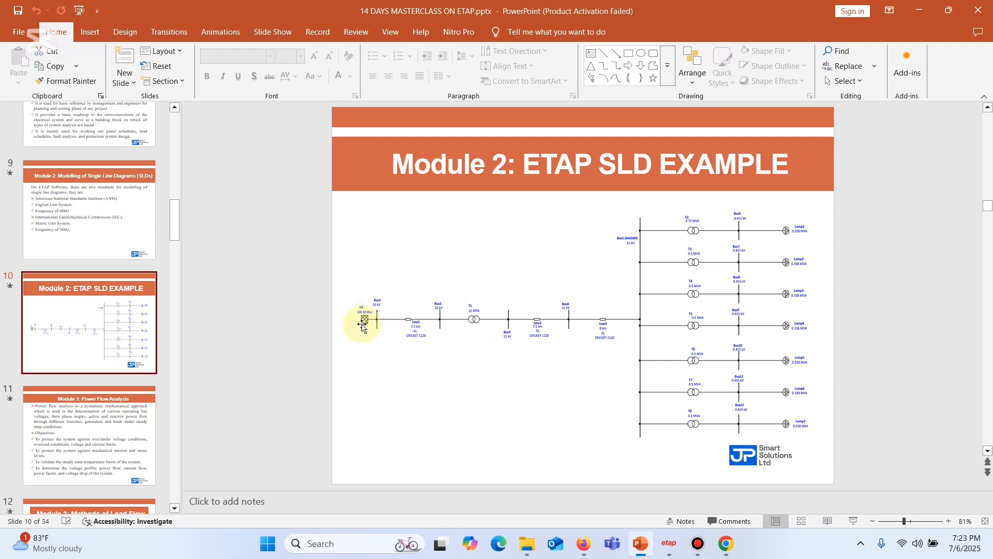
pyautogui.click(670, 544)
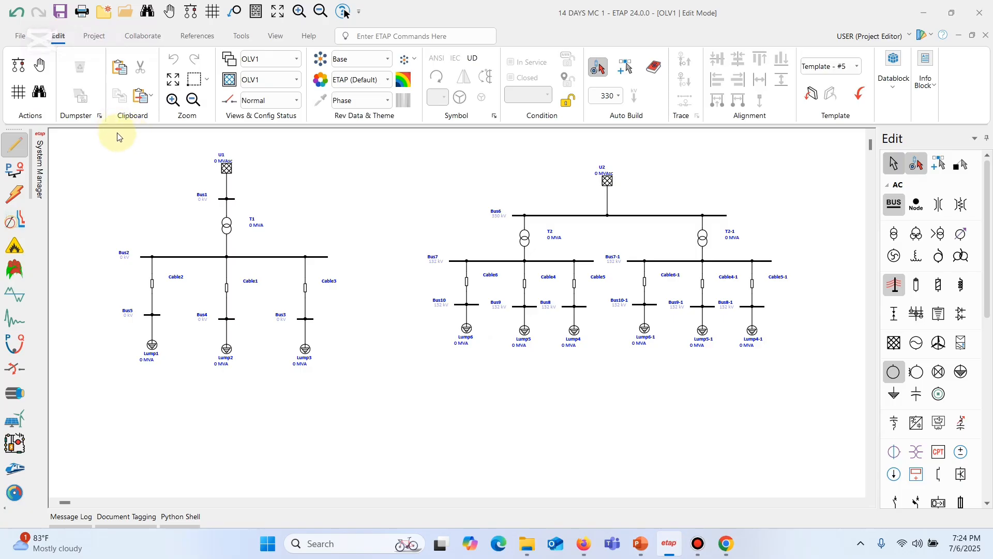
# Step: Delete all diagrams from the one-line view and purge them from the Dumpster
pyautogui.moveTo(119, 139); pyautogui.dragTo(795, 413)
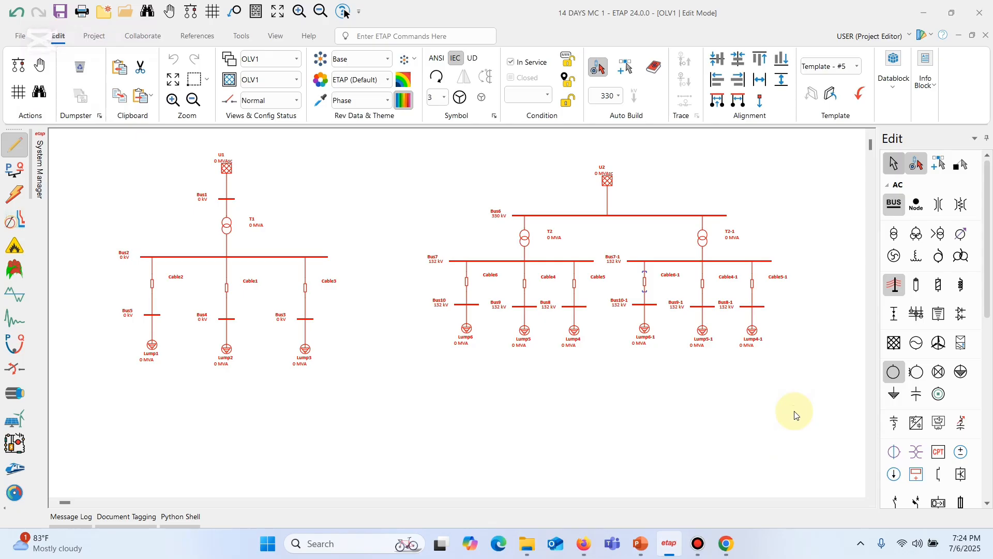
pyautogui.press('Delete')
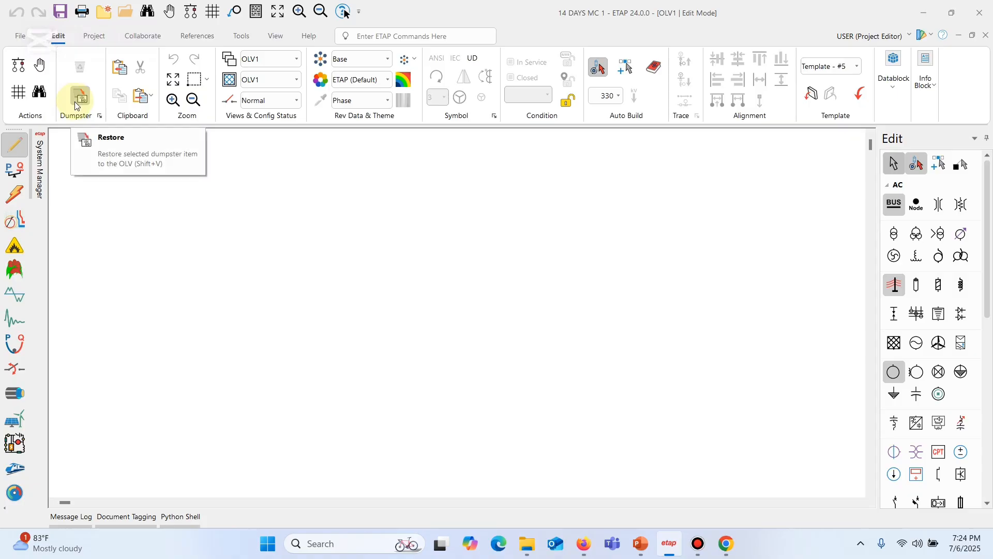
pyautogui.click(100, 116)
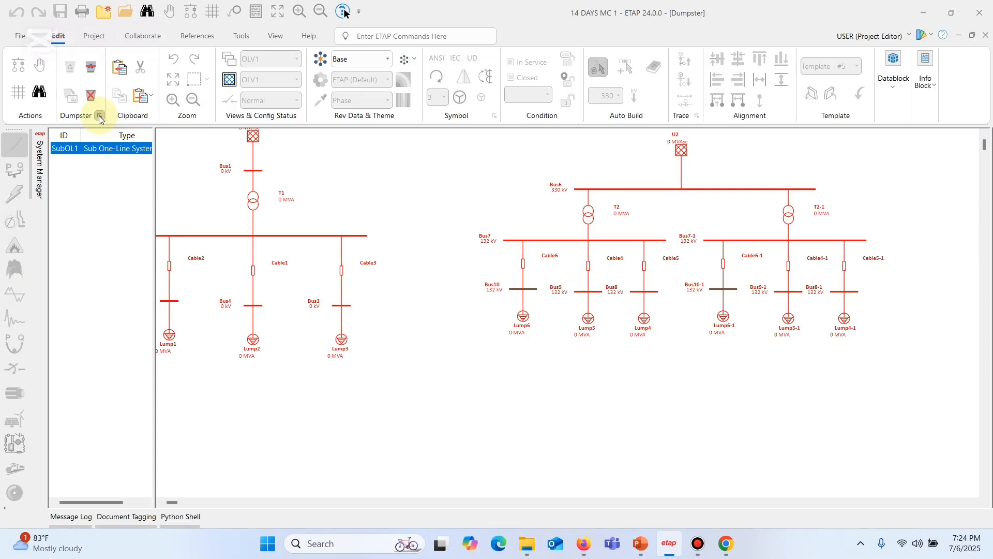
pyautogui.press('Delete')
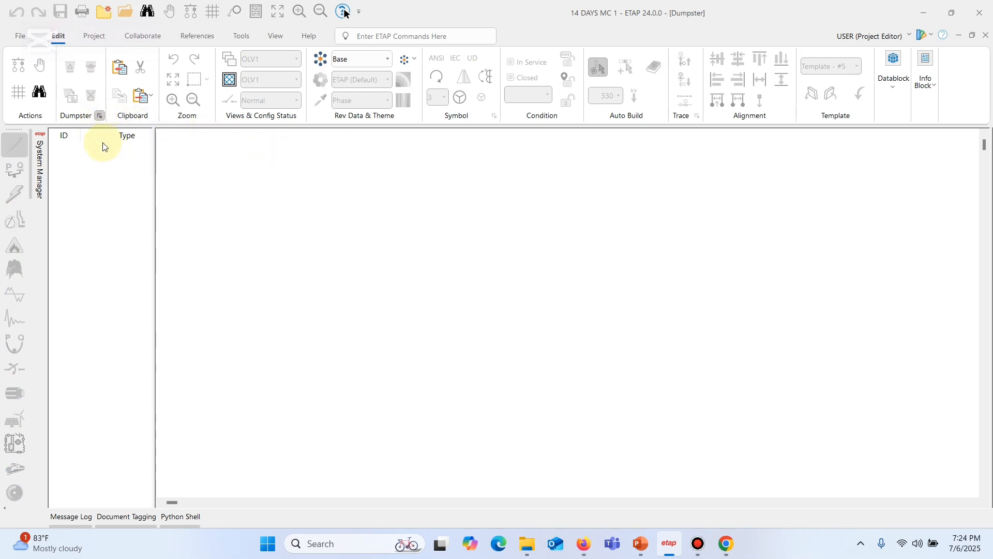
pyautogui.click(986, 36)
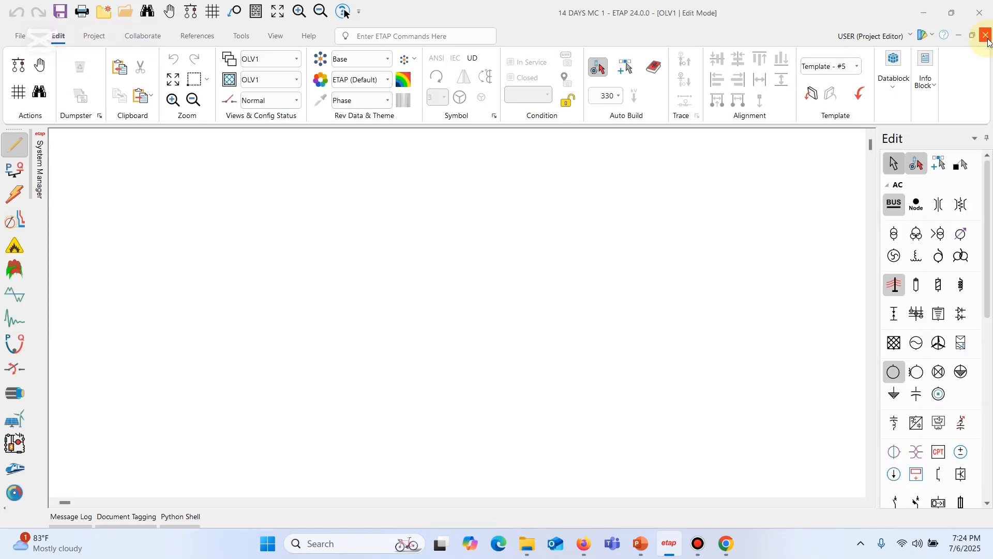
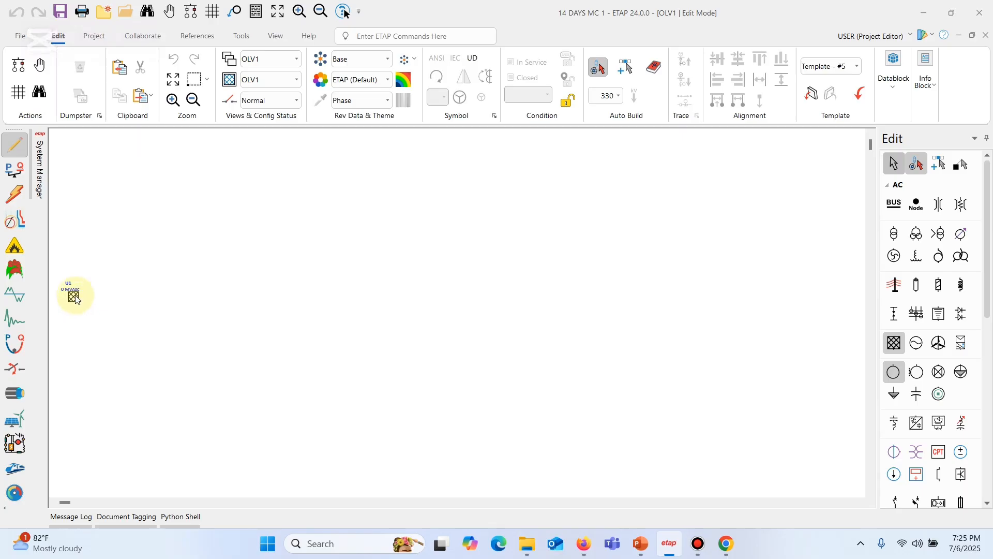
# Step: Rotate power grid U1 by three quarter turns so its connection pin faces right
pyautogui.click(75, 300)
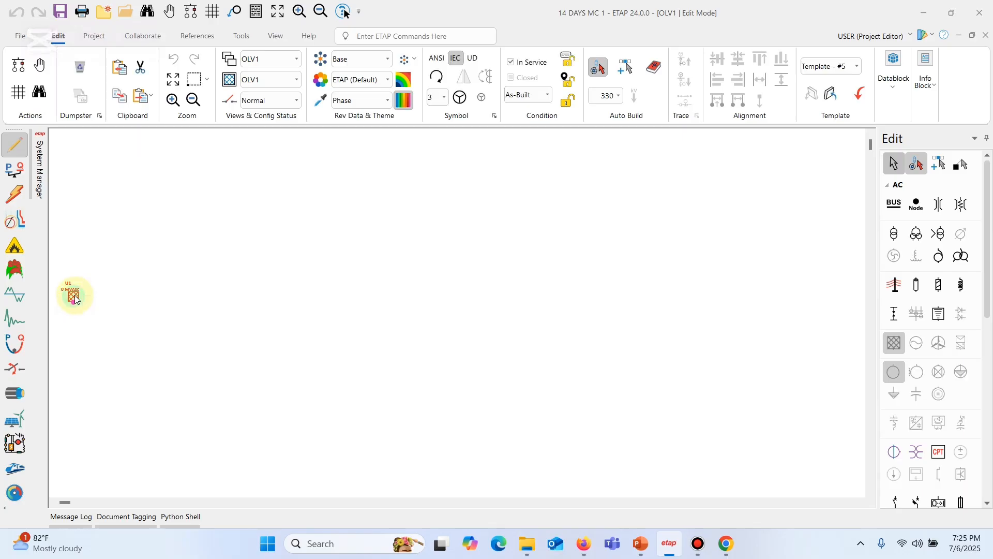
pyautogui.hotkey('ctrl', 'r')
pyautogui.hotkey('ctrl', 'r')
pyautogui.hotkey('ctrl', 'r')
pyautogui.click(129, 302)
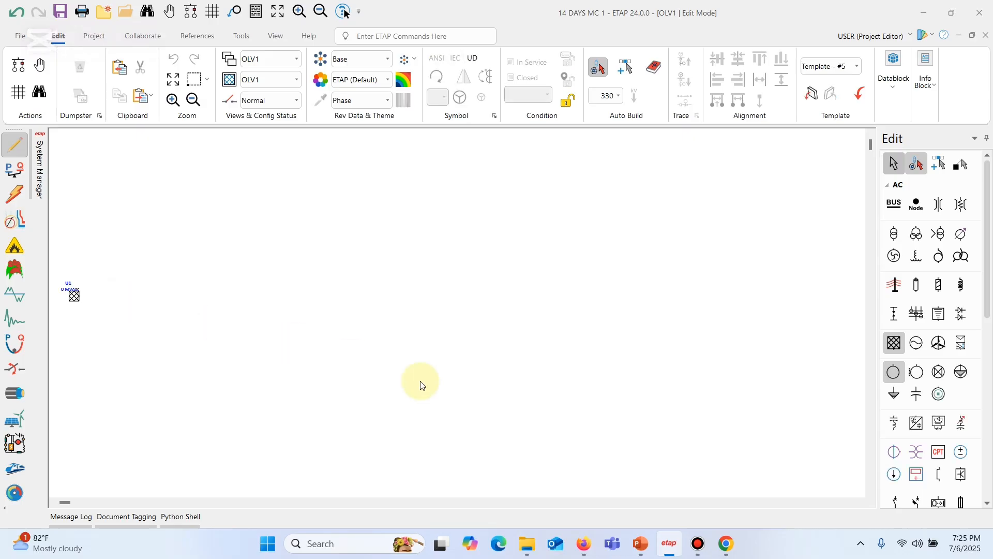
# Step: Check the grid data on the PowerPoint SLD example slide and, in ETAP, set grid U1's rated voltage to 33 kV
pyautogui.click(641, 543)
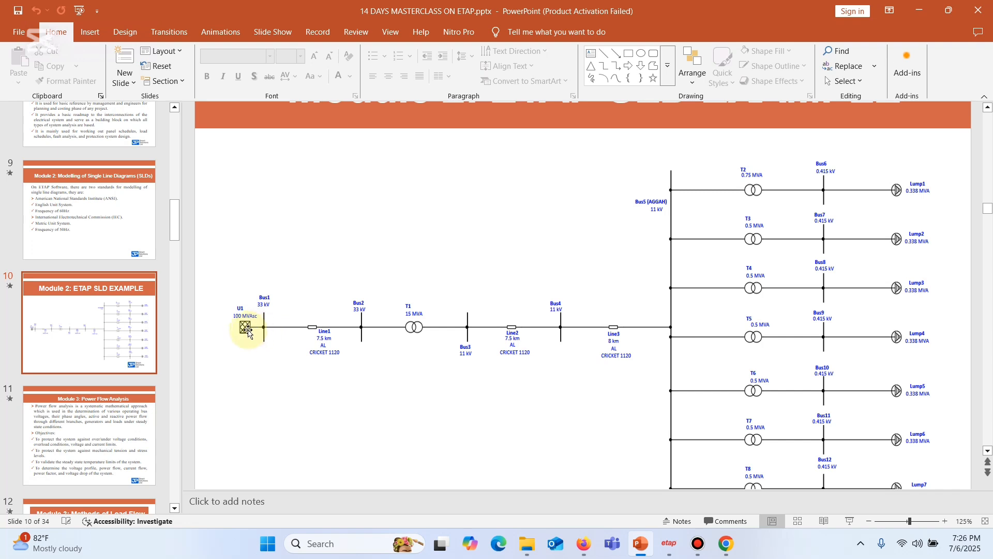
pyautogui.click(670, 549)
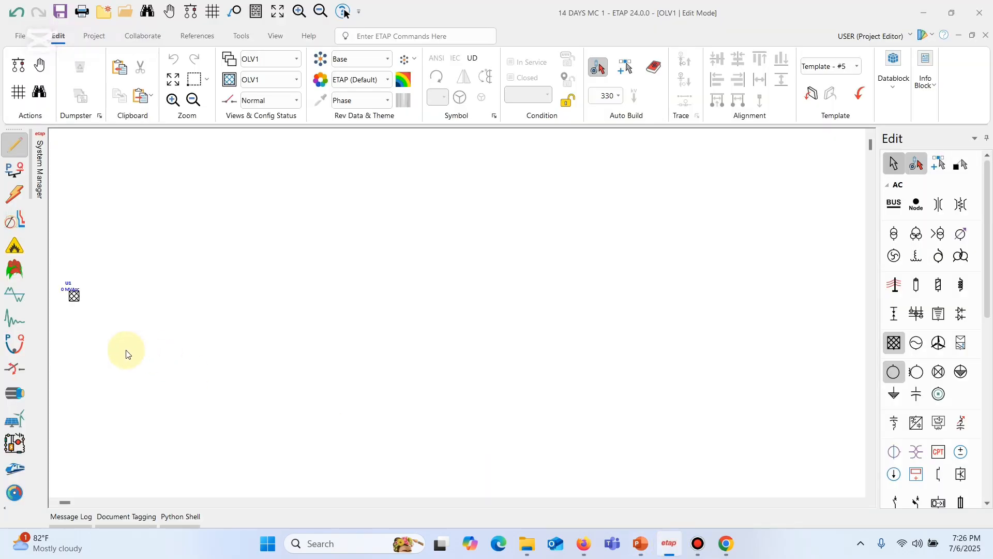
pyautogui.click(73, 298)
pyautogui.doubleClick(74, 298)
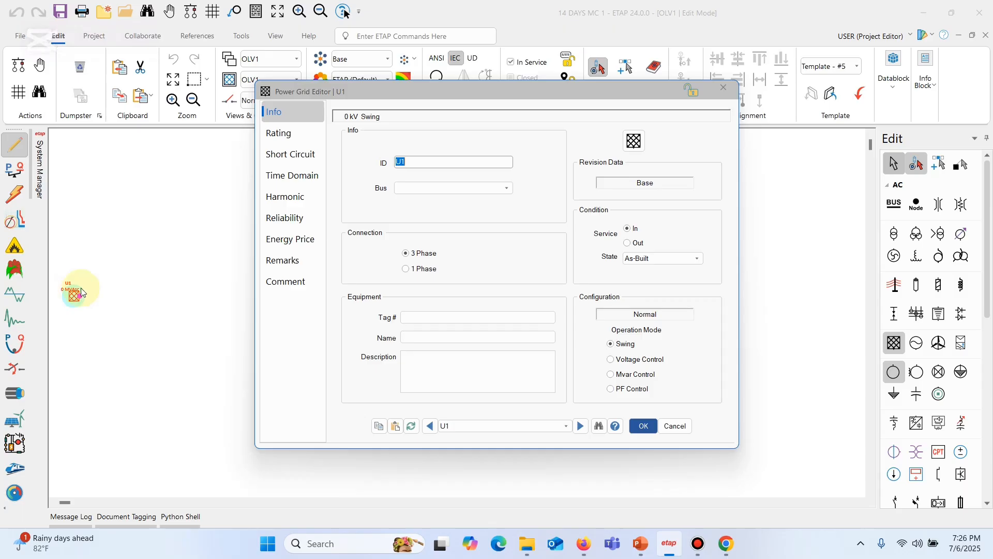
pyautogui.click(288, 142)
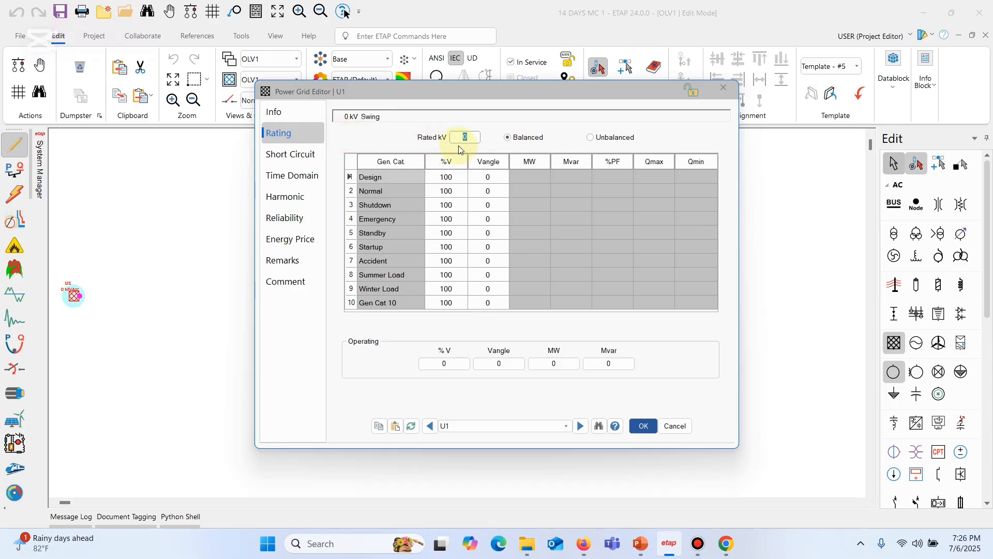
pyautogui.write('33')
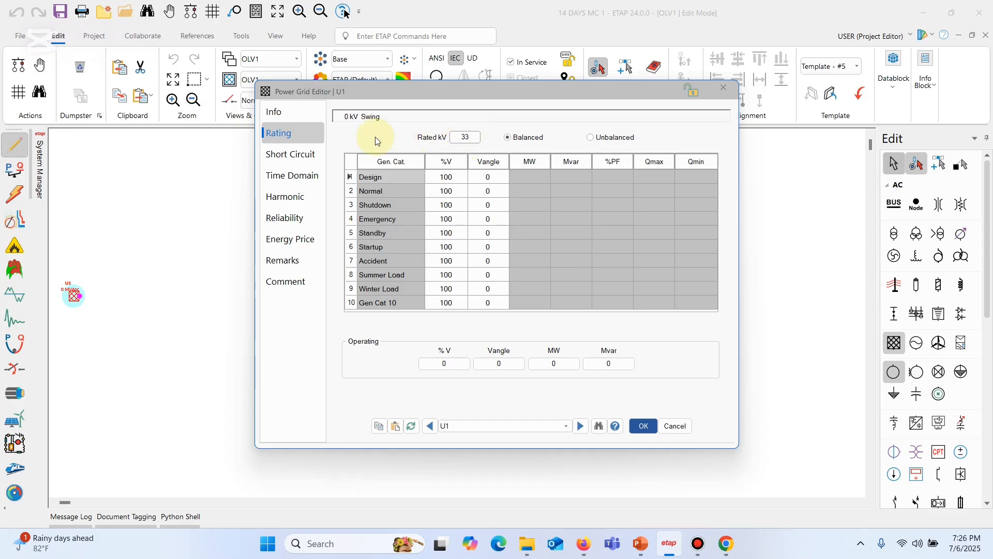
# Step: Set grid U1's three-phase short-circuit rating to 100 MVAsc and accept the grid data
pyautogui.click(307, 159)
pyautogui.click(398, 236)
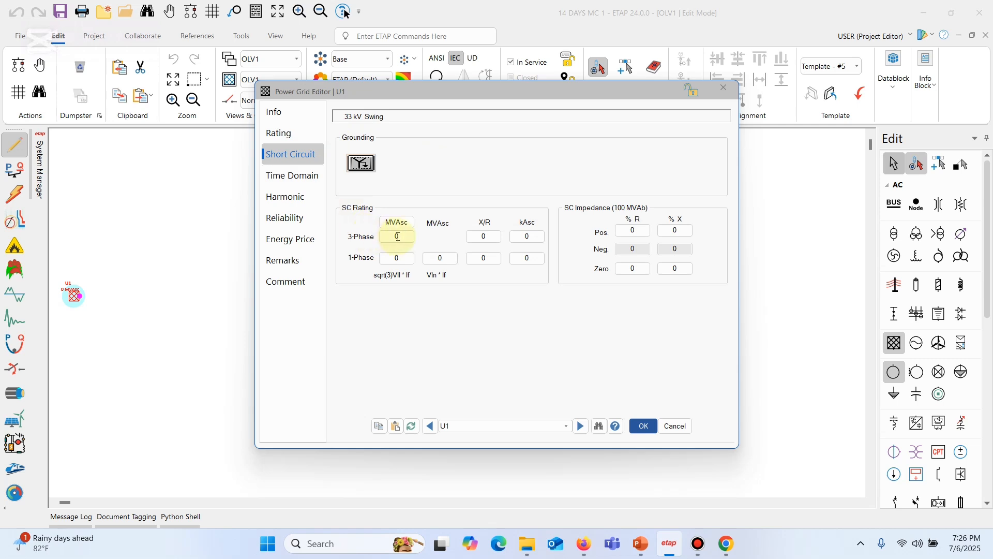
pyautogui.moveTo(398, 236); pyautogui.dragTo(359, 243)
pyautogui.write('100')
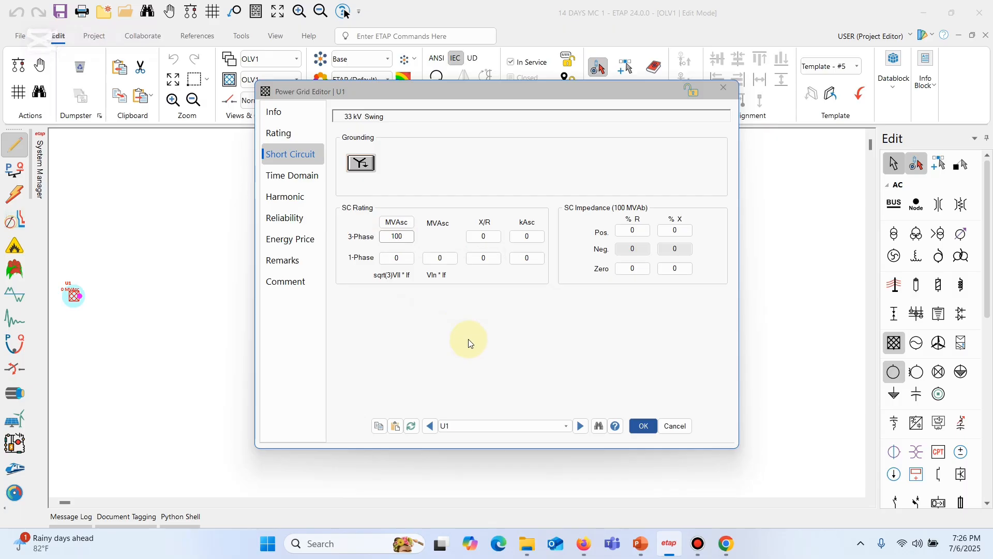
pyautogui.click(643, 426)
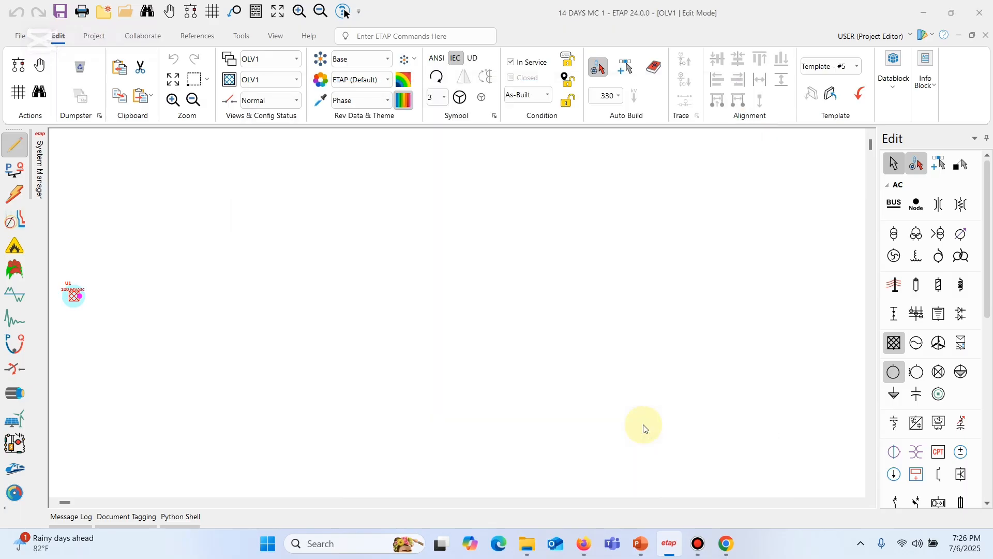
pyautogui.click(370, 332)
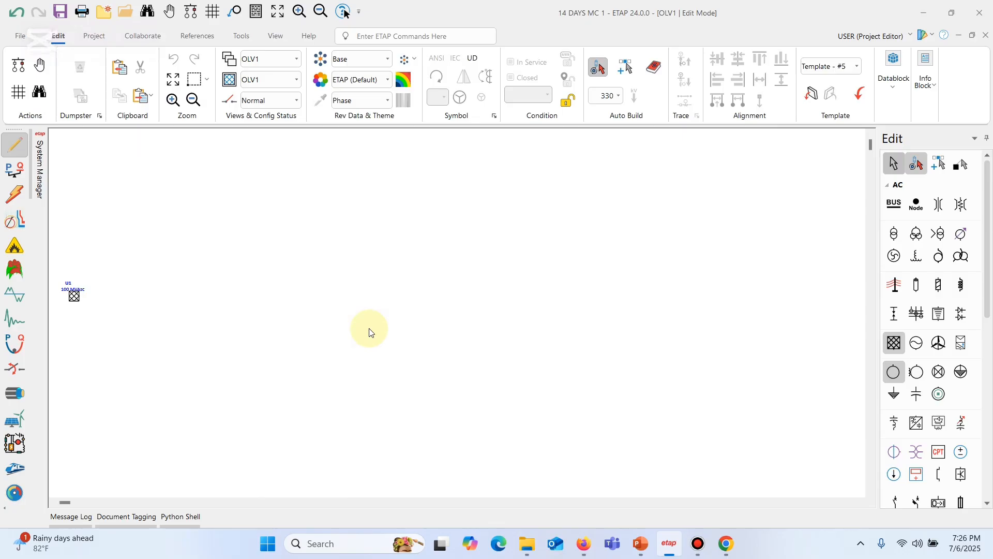
# Step: Add a bus connected to the pin of grid U1 with Auto Build
pyautogui.click(76, 298)
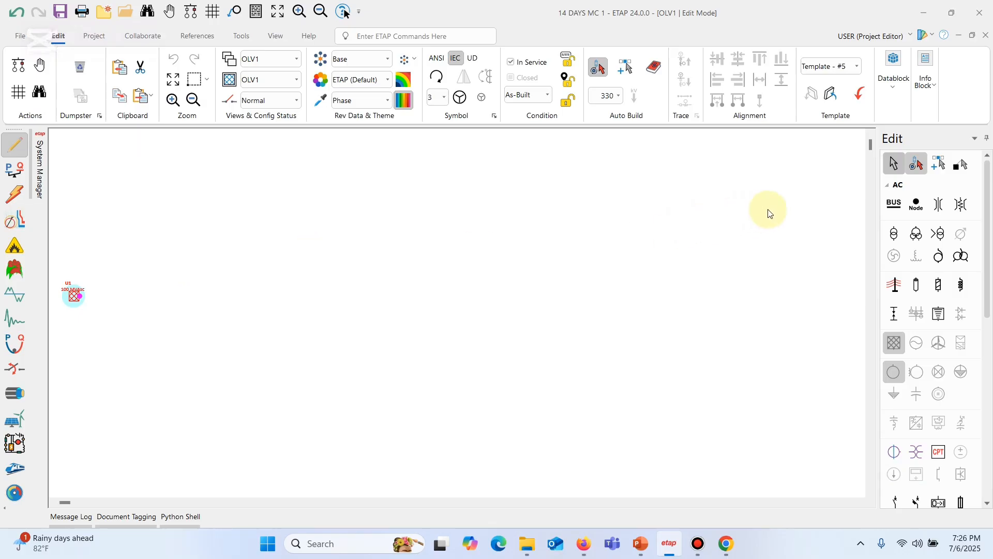
pyautogui.click(916, 170)
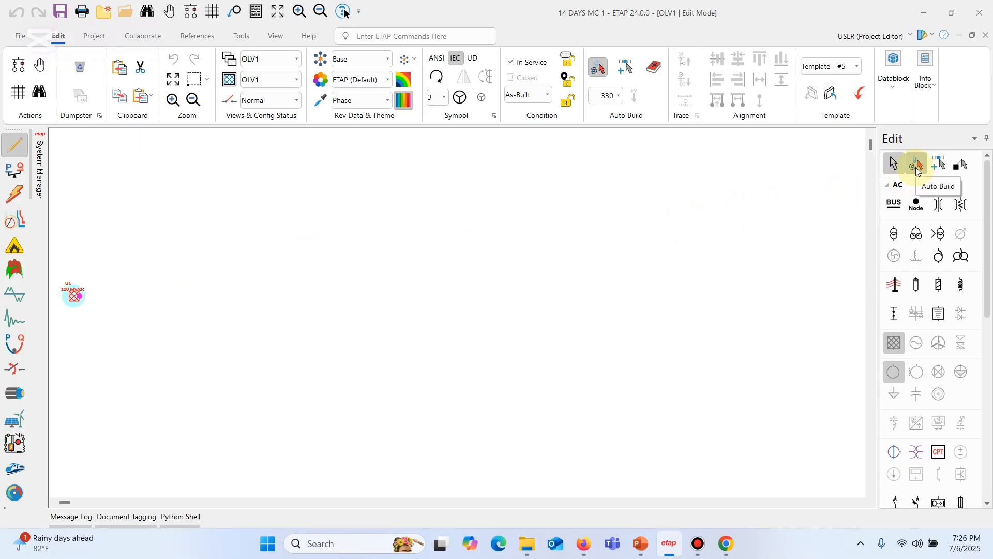
pyautogui.click(895, 204)
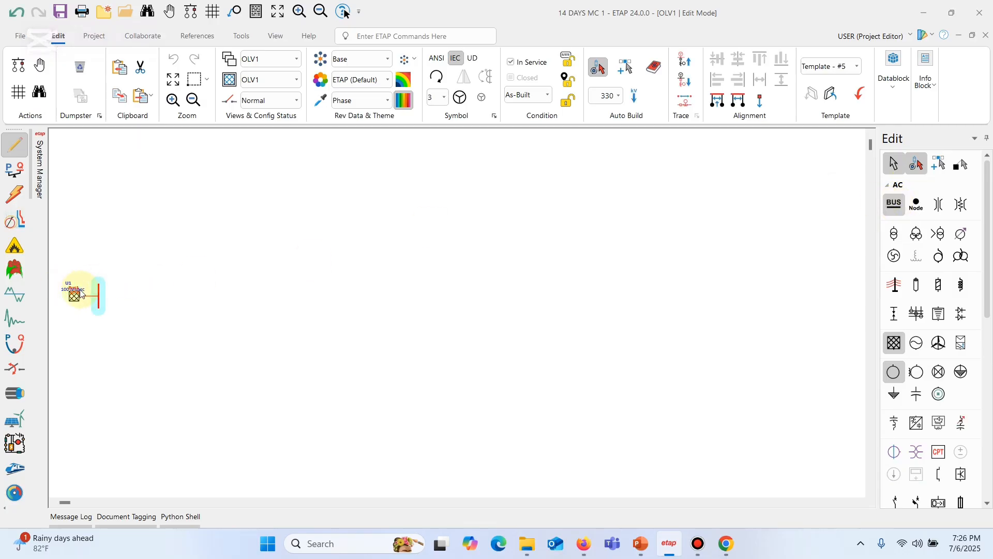
pyautogui.click(118, 309)
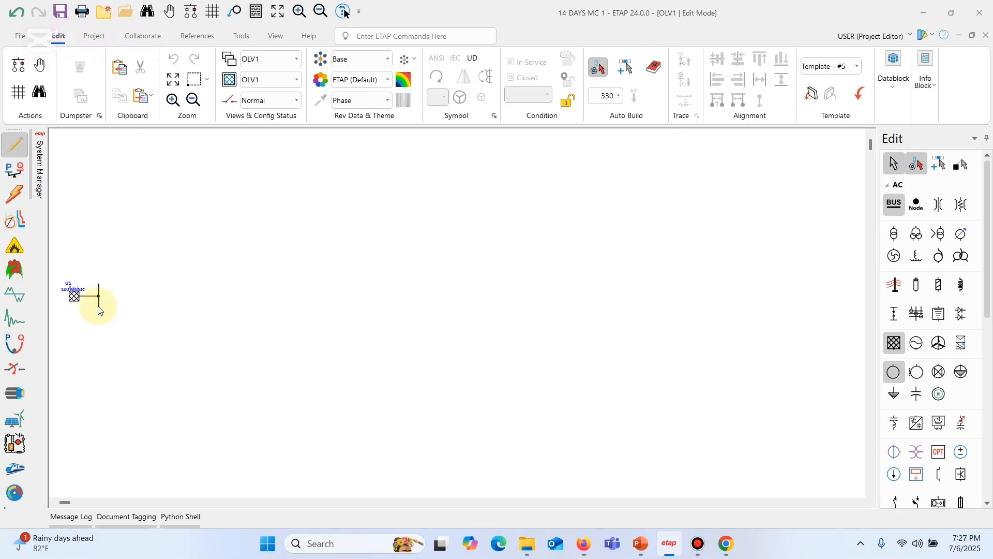
# Step: Rearrange the labels of grid U1 and Bus1 so each sits clear above its own symbol
pyautogui.click(96, 304)
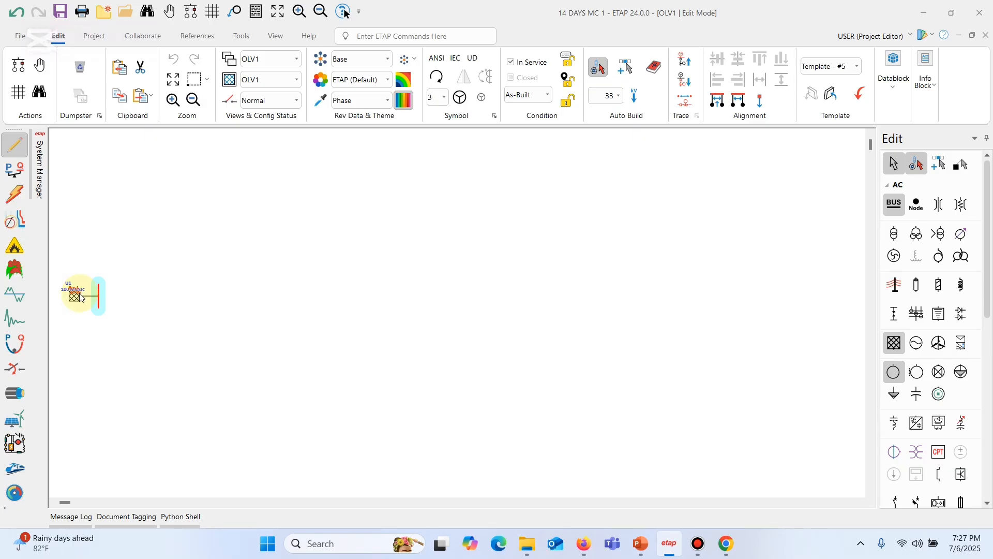
pyautogui.moveTo(80, 296); pyautogui.dragTo(97, 299)
pyautogui.click(85, 304)
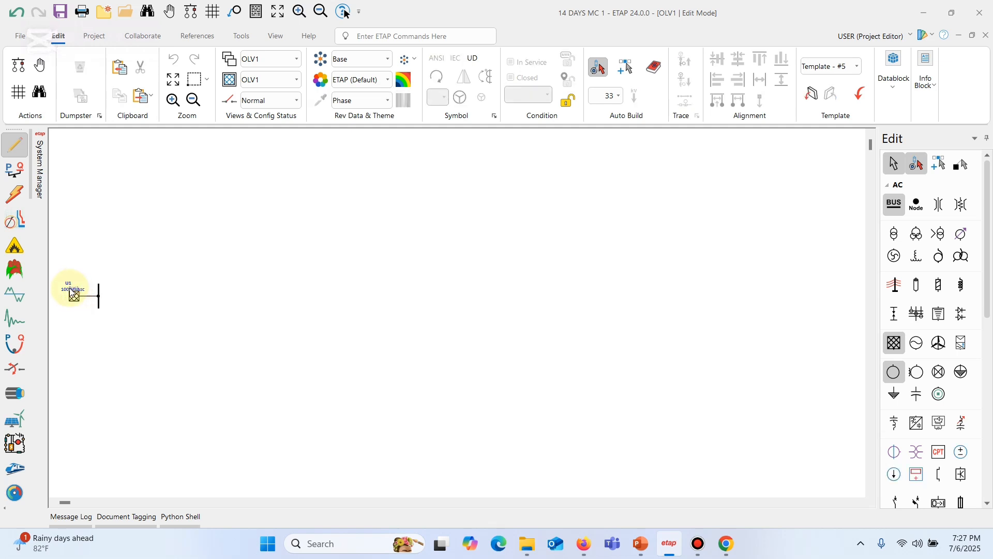
pyautogui.moveTo(68, 290); pyautogui.dragTo(69, 278)
pyautogui.click(99, 287)
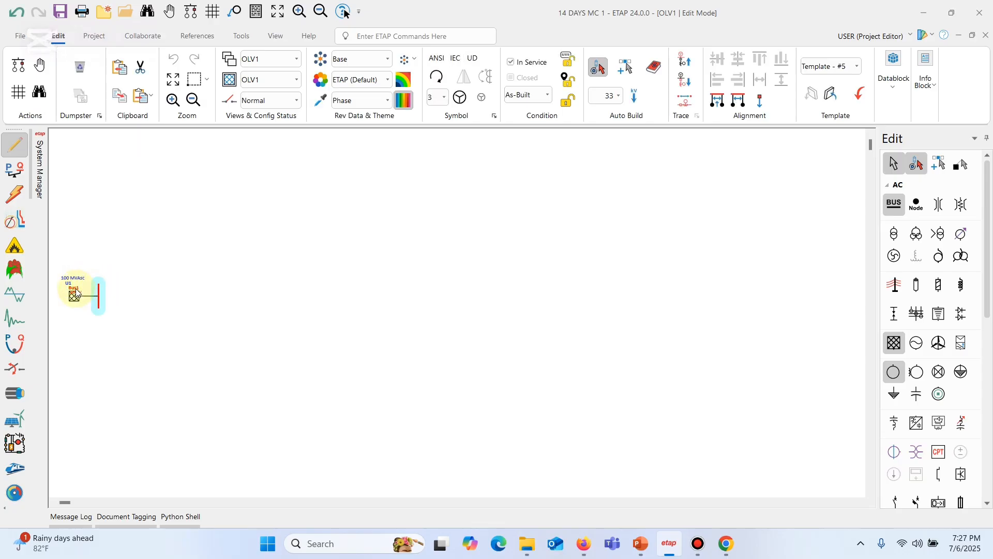
pyautogui.moveTo(76, 292)
pyautogui.mouseDown()
pyautogui.moveTo(103, 274)
pyautogui.moveTo(77, 279)
pyautogui.moveTo(73, 295)
pyautogui.moveTo(71, 286)
pyautogui.mouseUp()
pyautogui.click(129, 300)
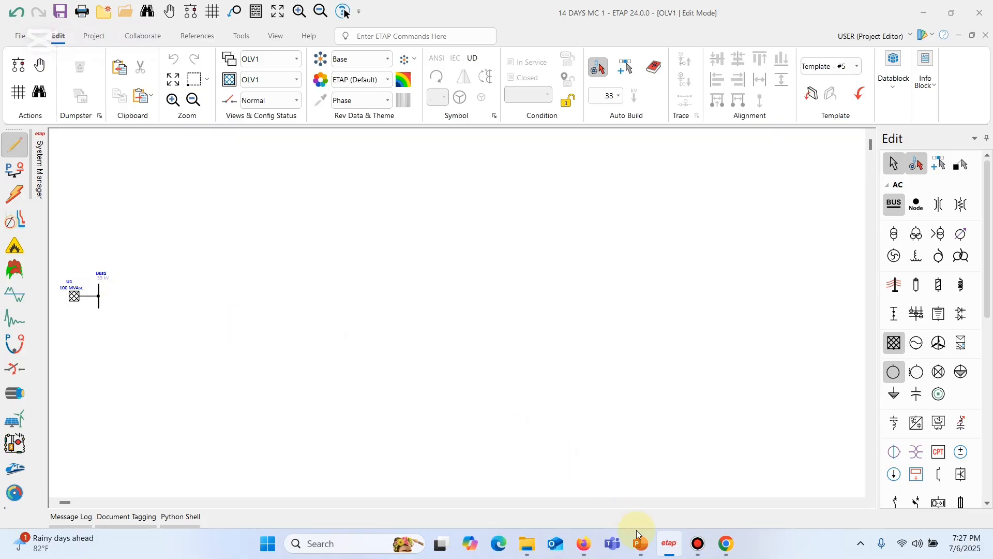
# Step: Following the PowerPoint slide, auto-build a transmission line and a second bus from Bus1 in ETAP, and move the Bus2 label above its bus
pyautogui.click(644, 550)
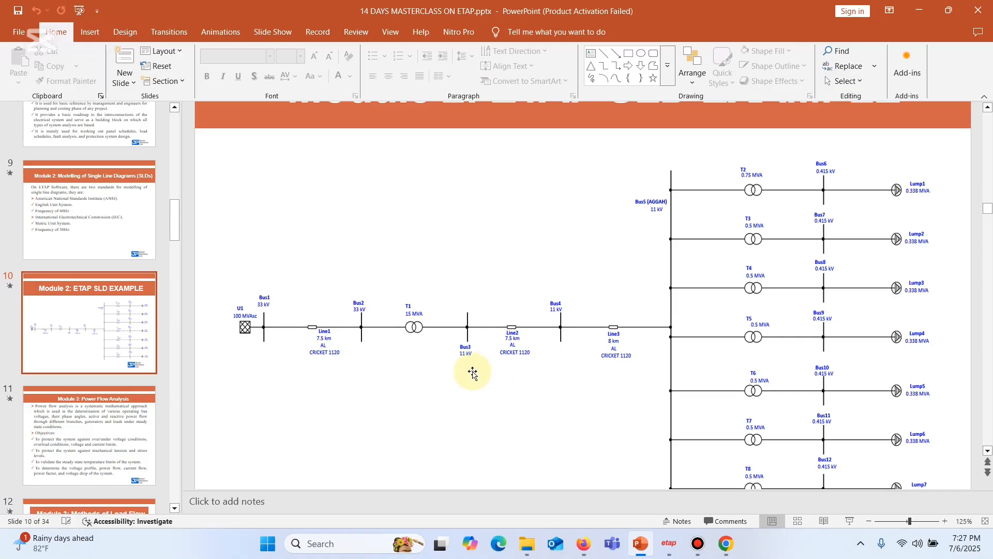
pyautogui.click(669, 549)
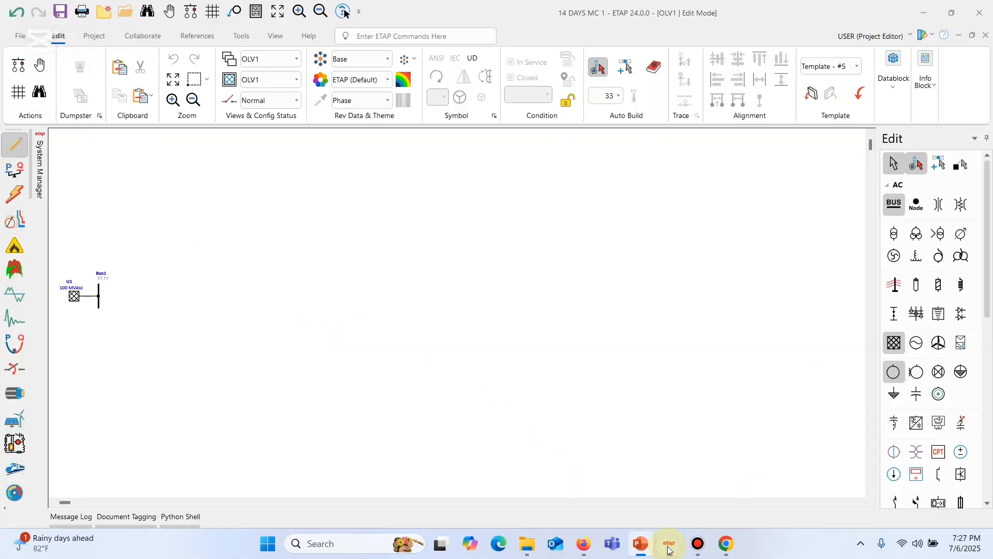
pyautogui.click(99, 309)
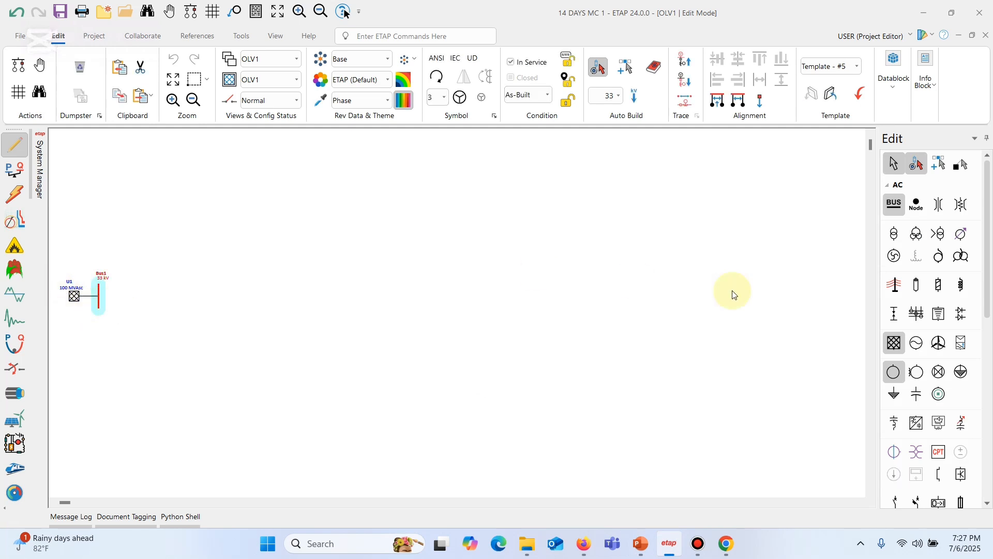
pyautogui.click(896, 285)
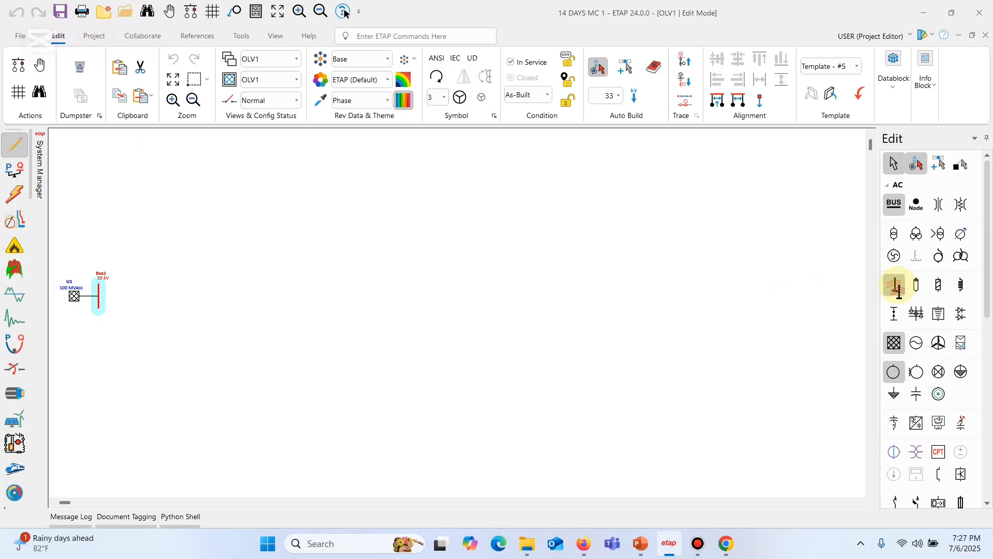
pyautogui.click(888, 213)
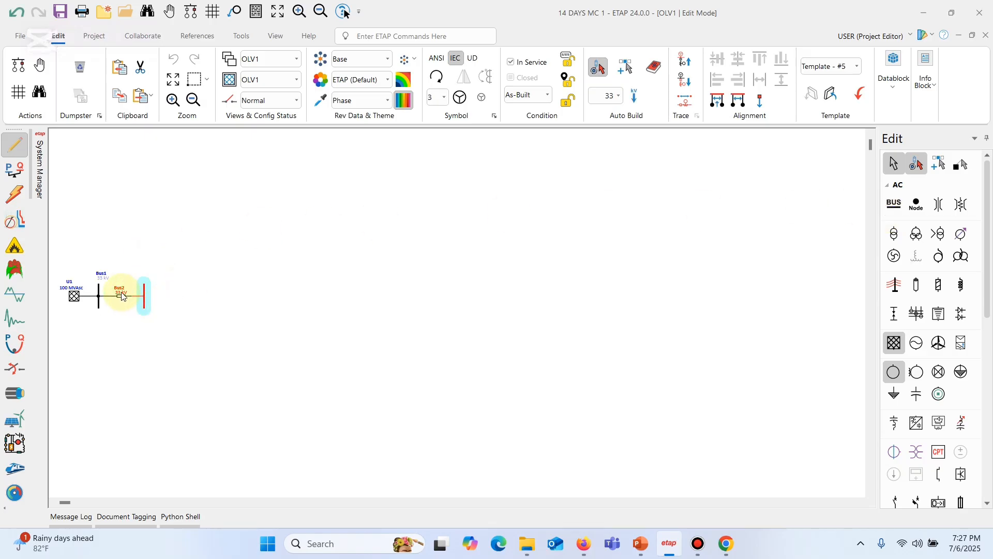
pyautogui.click(177, 313)
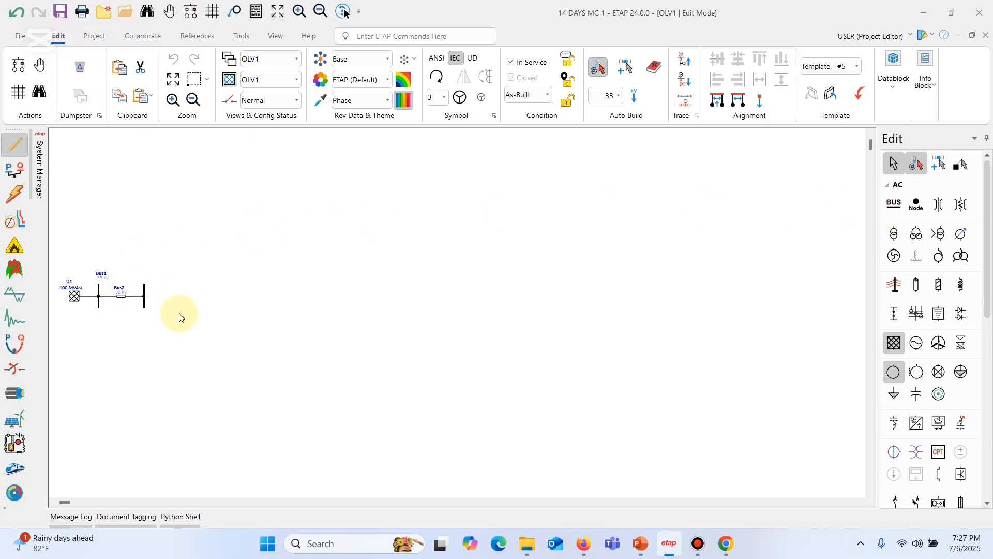
pyautogui.click(145, 304)
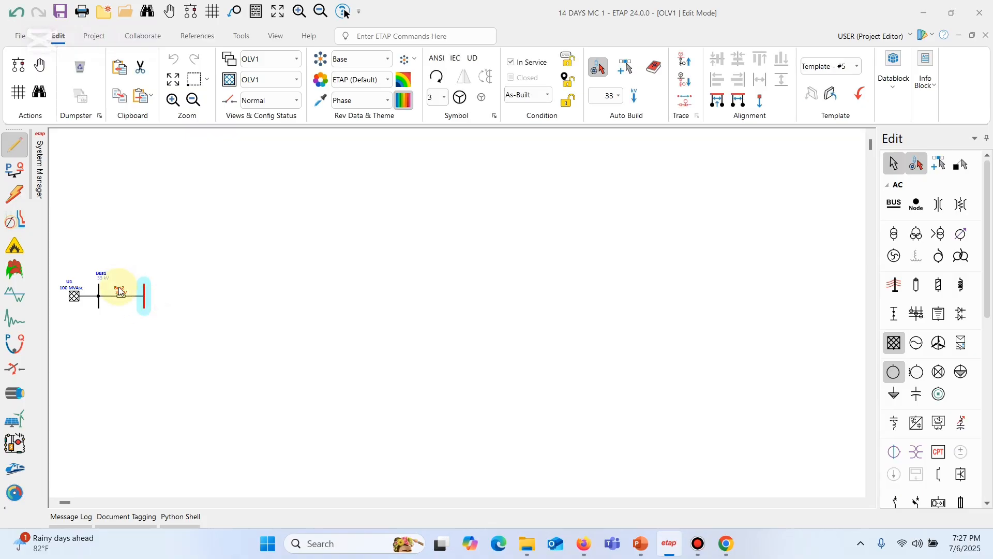
pyautogui.moveTo(119, 287); pyautogui.dragTo(140, 278)
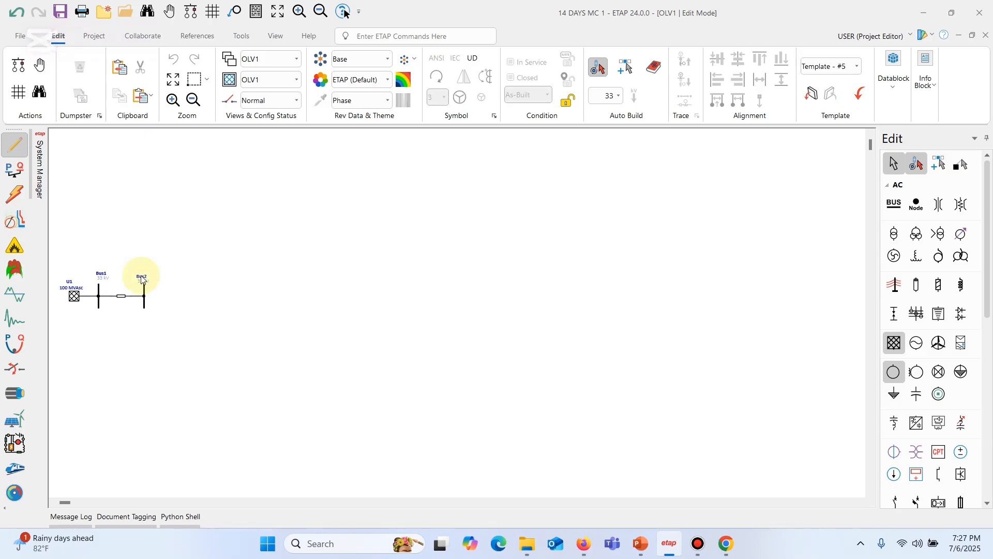
# Step: Read Line1's data on the PowerPoint slide and set its length to 7.5 in ETAP, keeping km as the unit
pyautogui.click(639, 543)
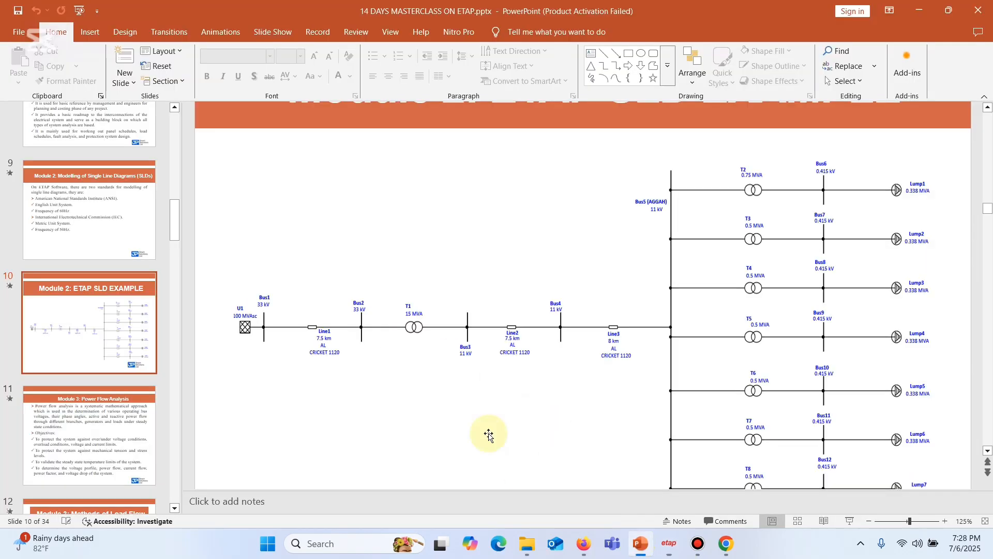
pyautogui.click(319, 344)
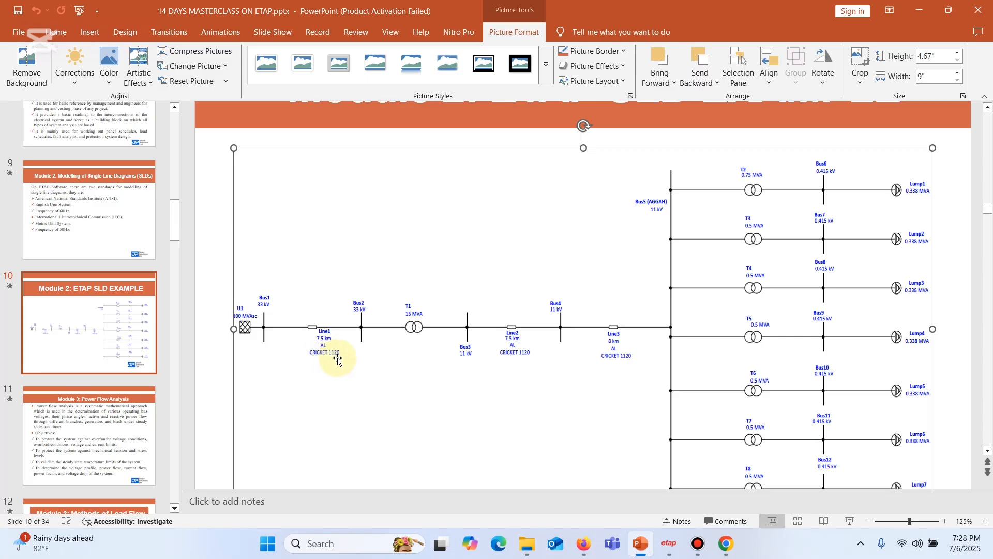
pyautogui.click(669, 545)
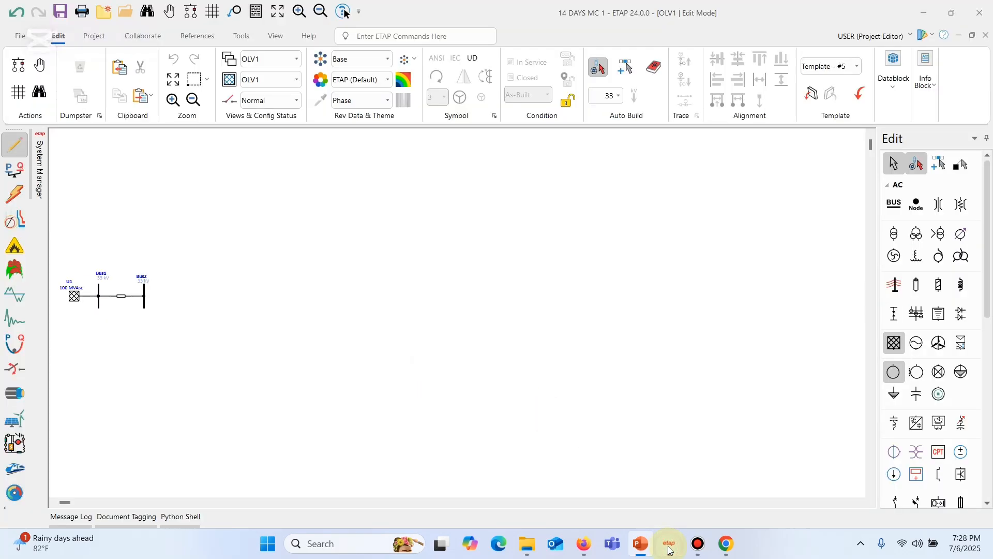
pyautogui.click(122, 299)
pyautogui.doubleClick(123, 299)
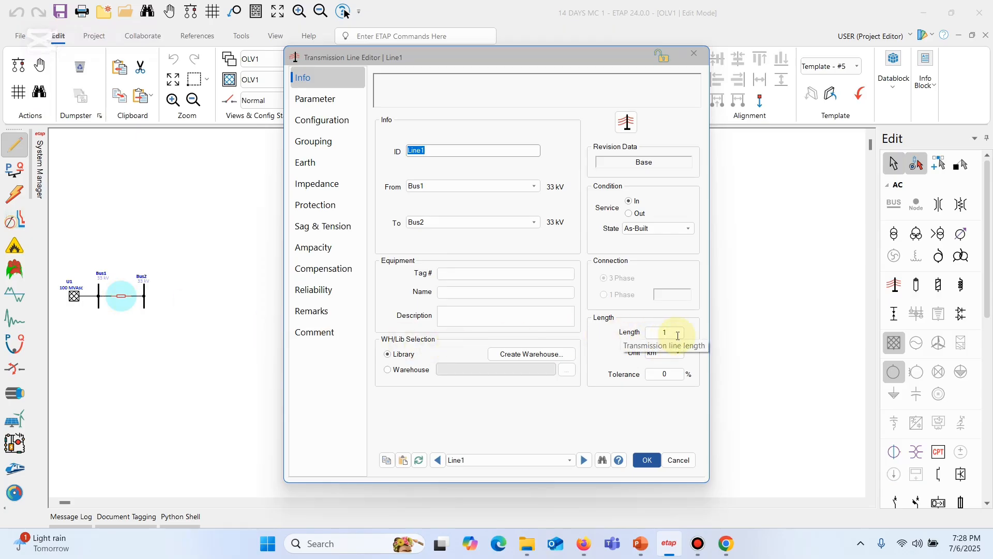
pyautogui.doubleClick(652, 335)
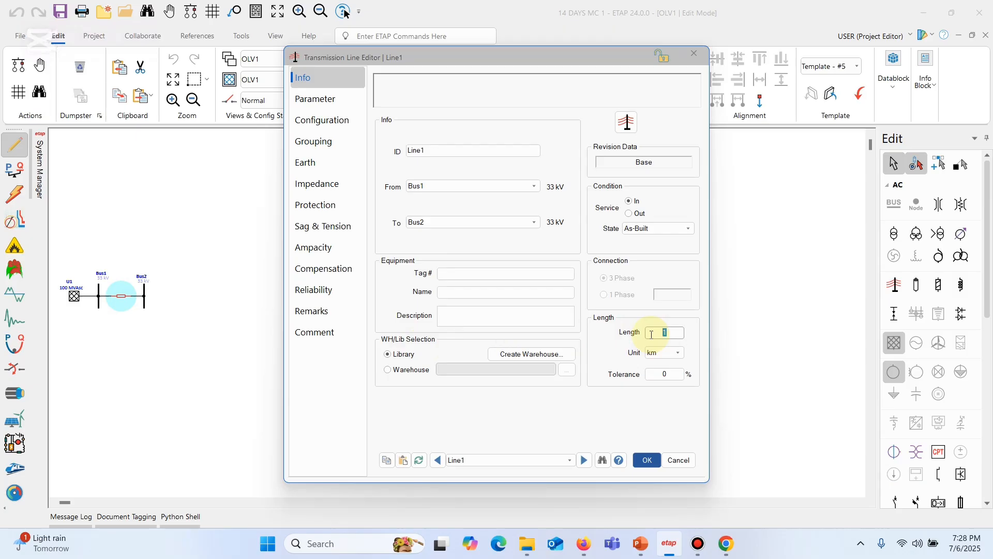
pyautogui.write('7.5')
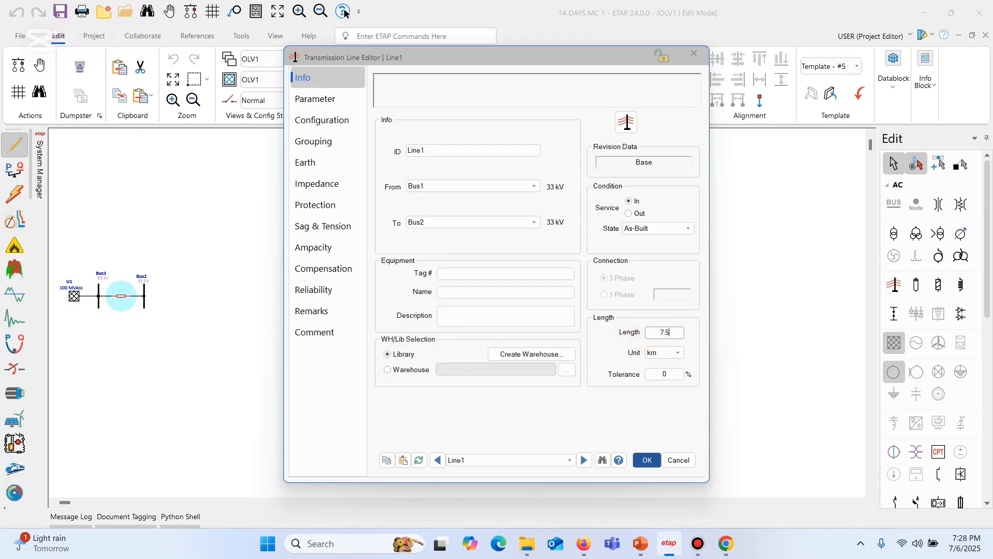
pyautogui.click(674, 355)
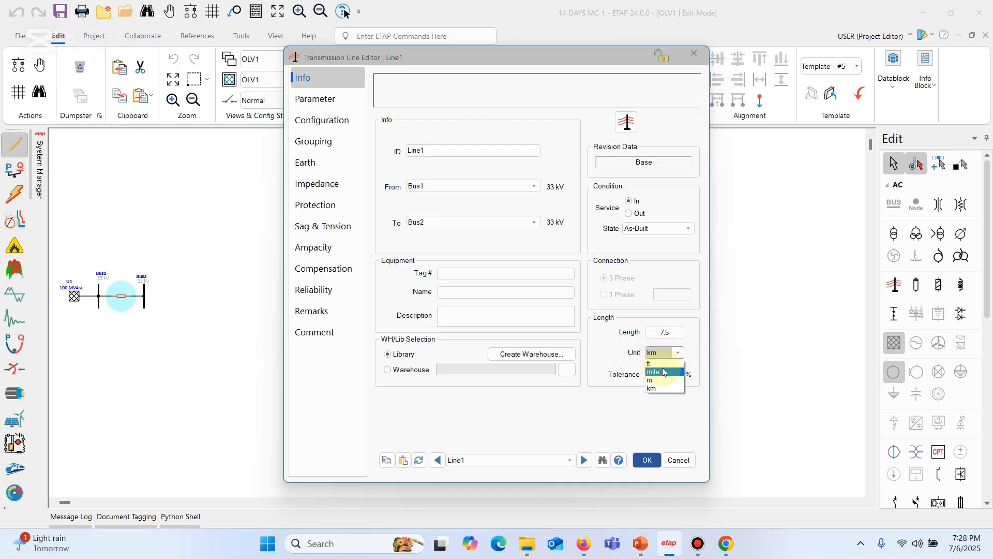
pyautogui.click(676, 421)
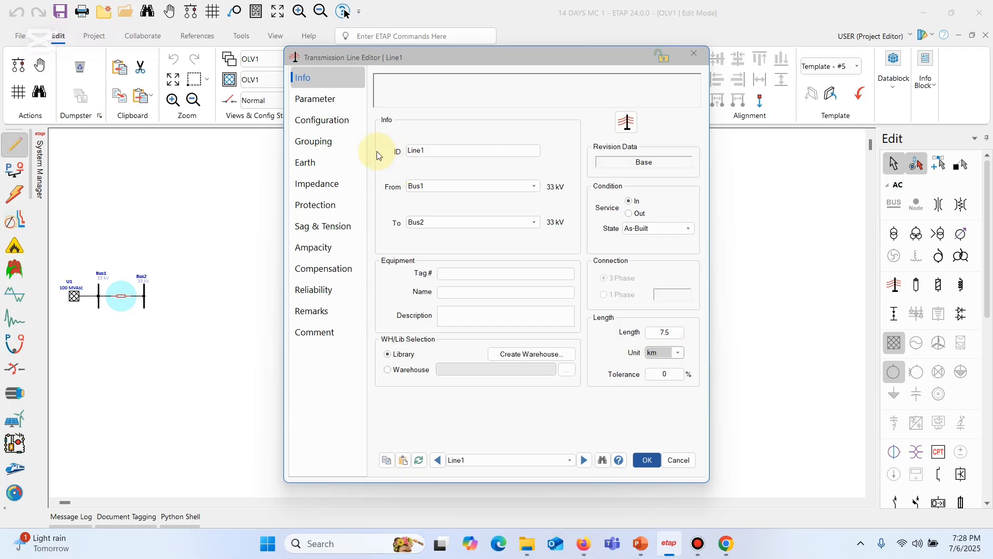
# Step: Set Line1's phase conductor type to AL and assign the CRICKET 1120 conductor from the Pirelli-AACSR/AC library source at 50 Hz
pyautogui.click(332, 98)
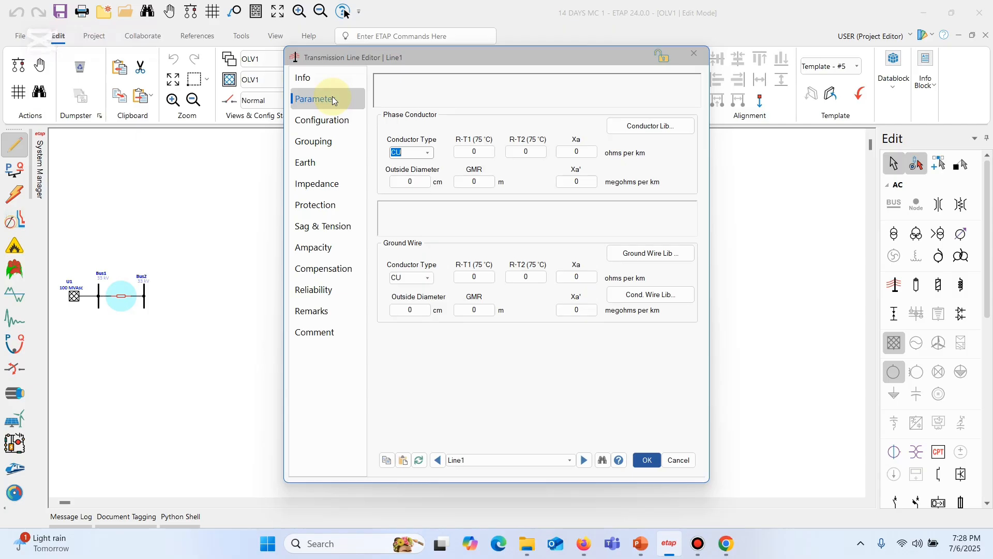
pyautogui.click(426, 154)
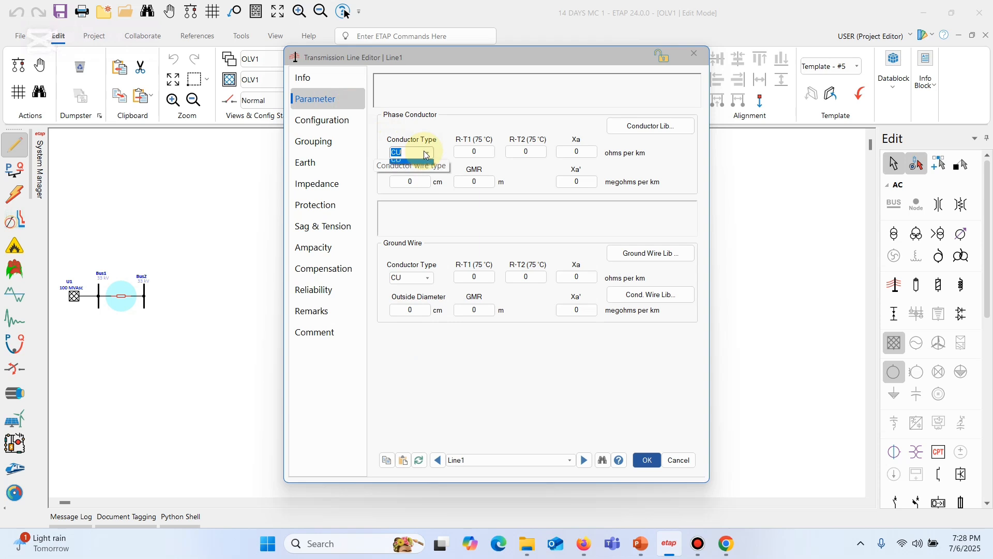
pyautogui.click(417, 165)
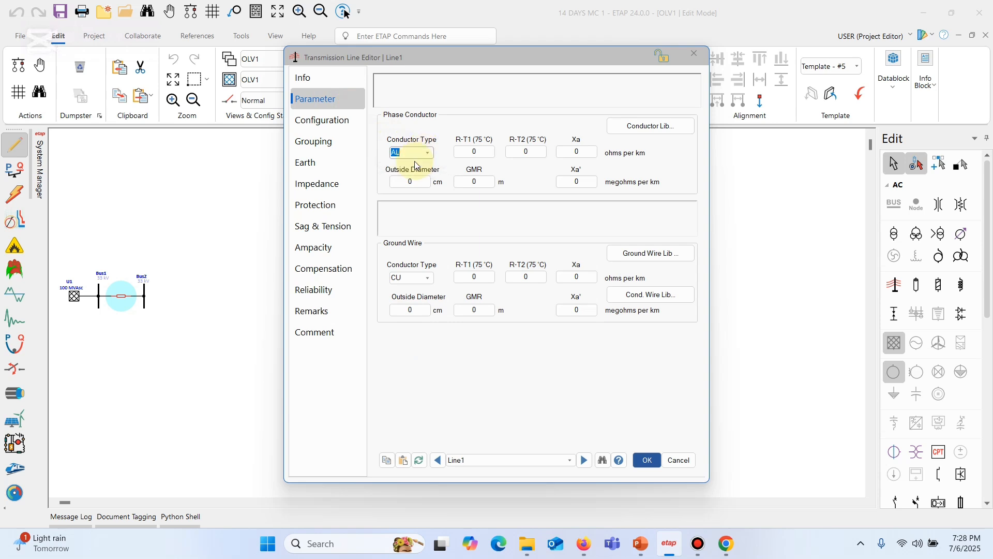
pyautogui.click(642, 129)
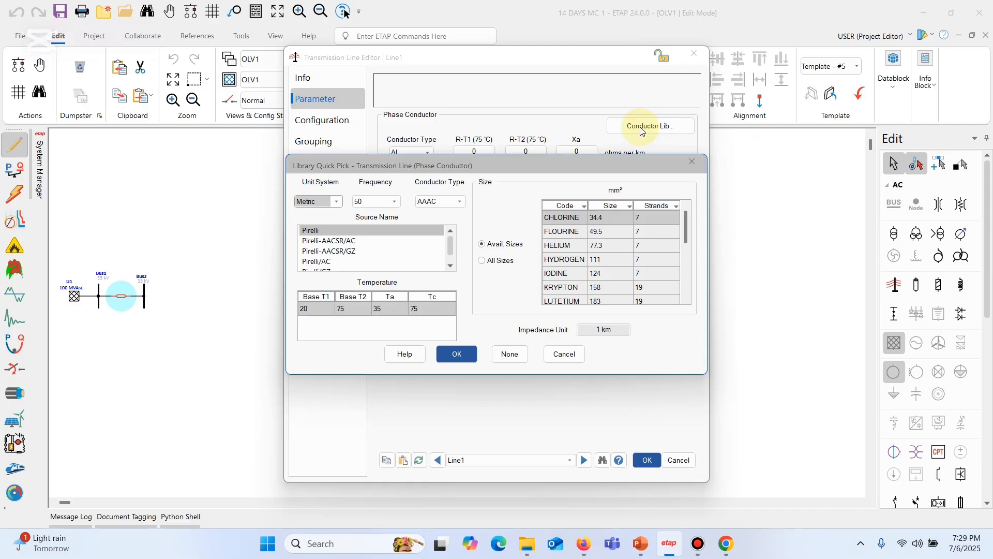
pyautogui.click(329, 245)
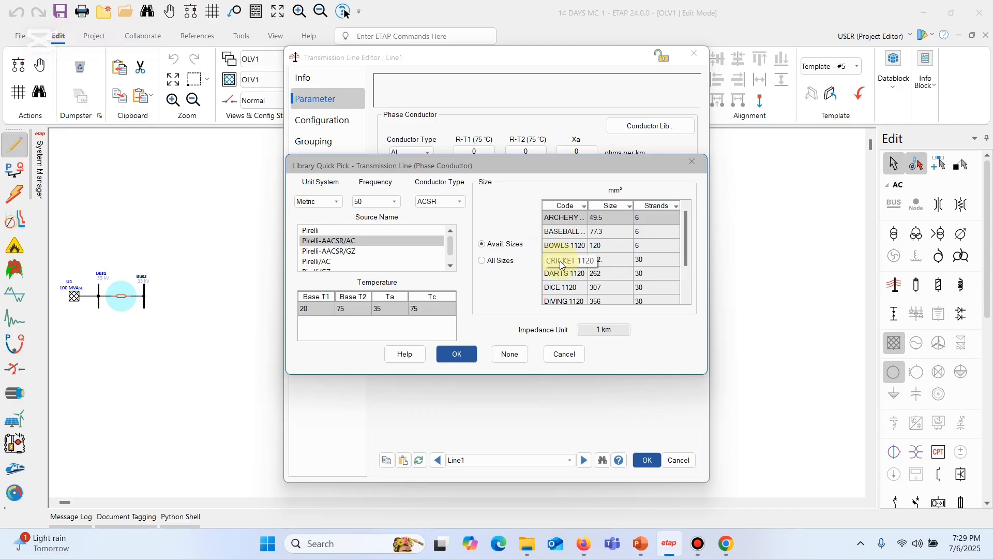
pyautogui.click(560, 260)
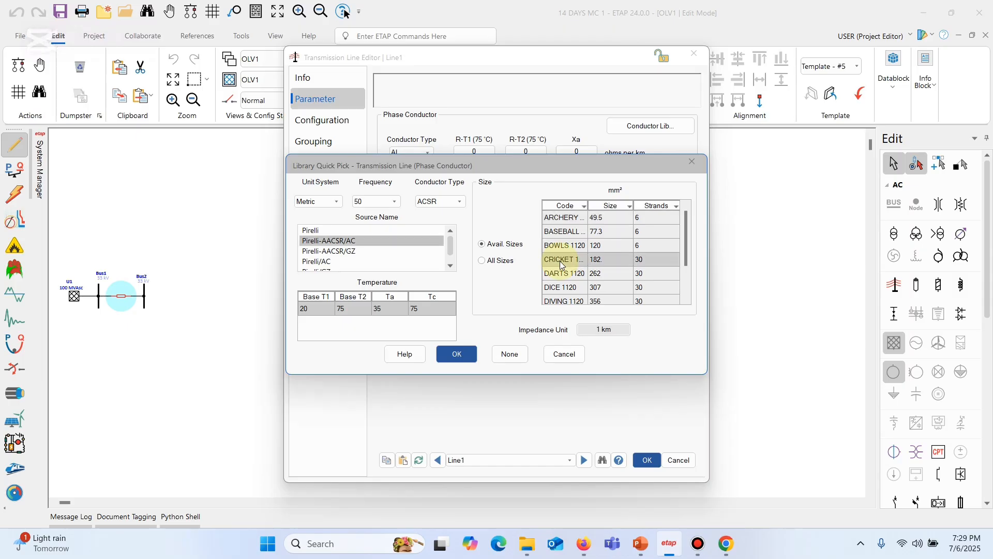
pyautogui.click(466, 350)
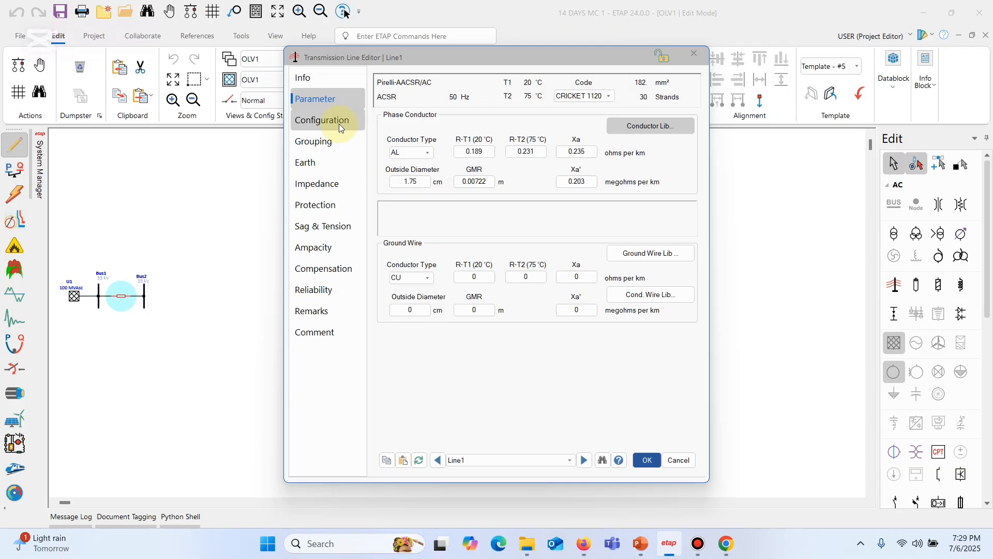
pyautogui.click(646, 461)
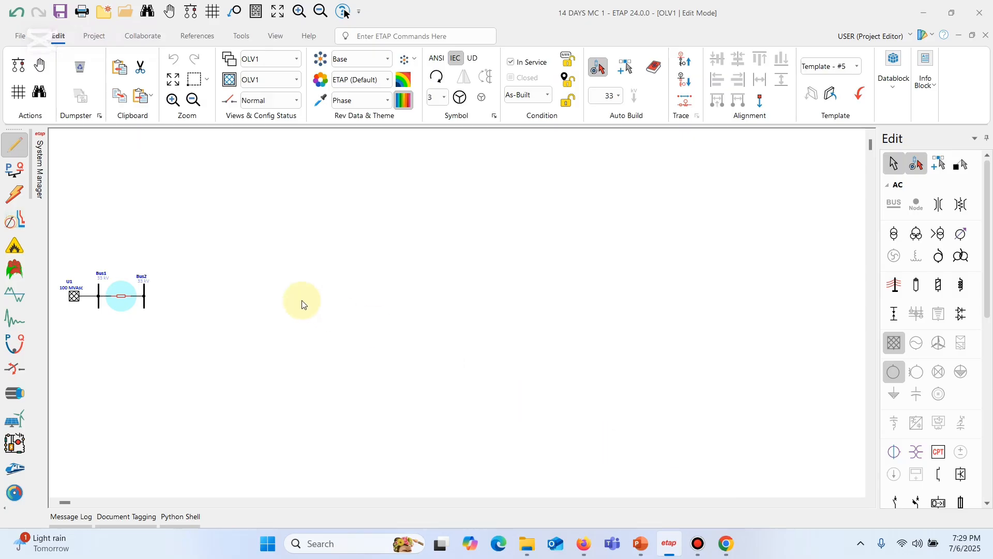
# Step: Read T1's data on the PowerPoint slide and apply the typical Z and X/R impedance values to transformer T1 in ETAP
pyautogui.click(639, 543)
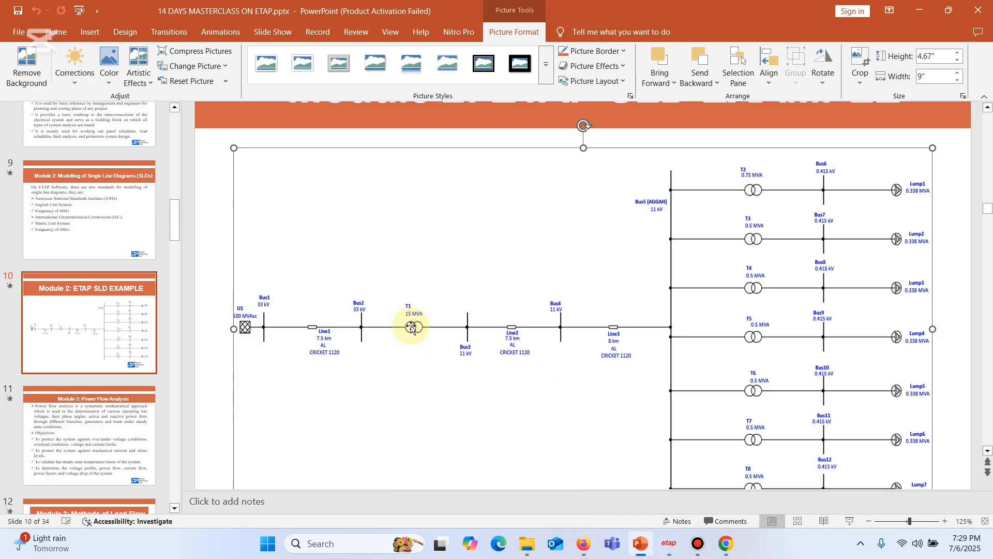
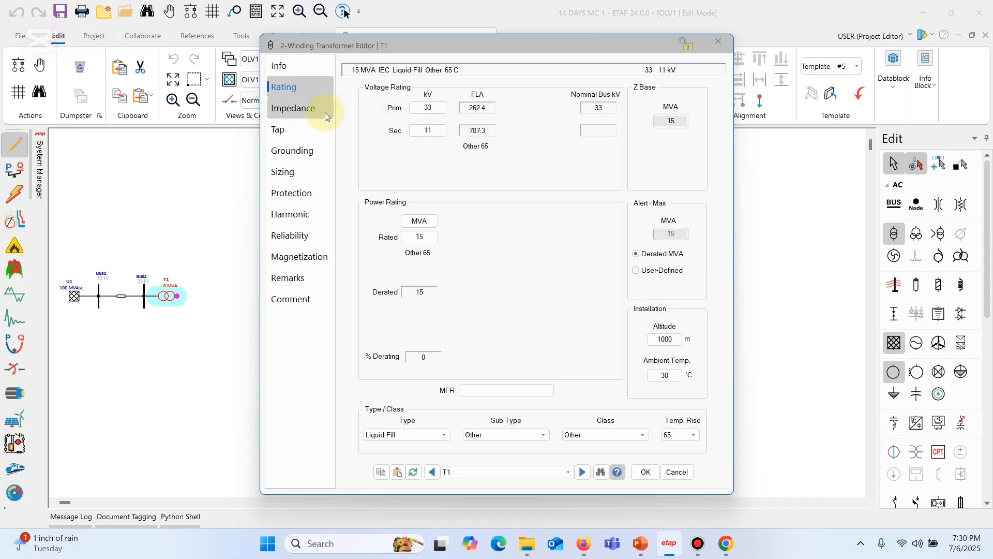
pyautogui.click(309, 115)
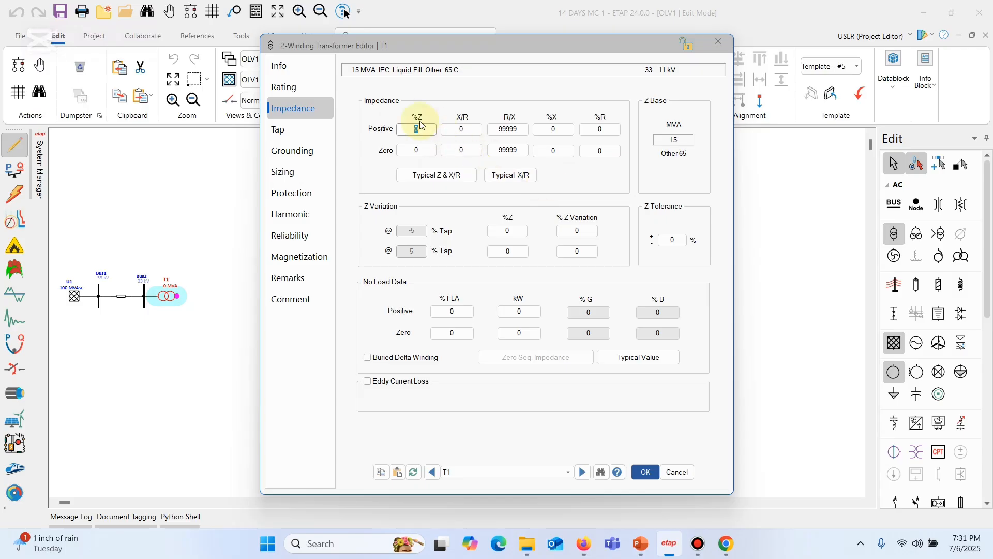
pyautogui.click(279, 97)
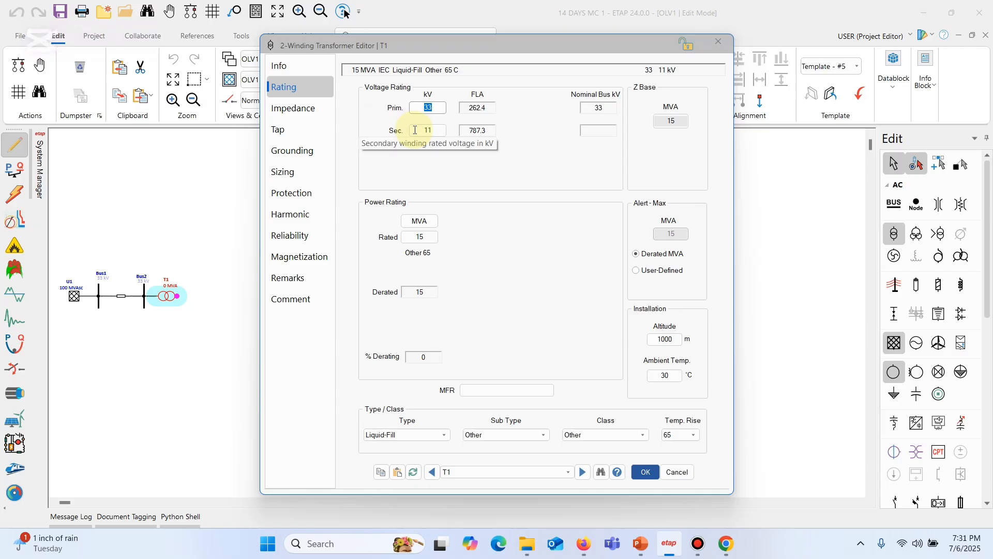
pyautogui.click(324, 111)
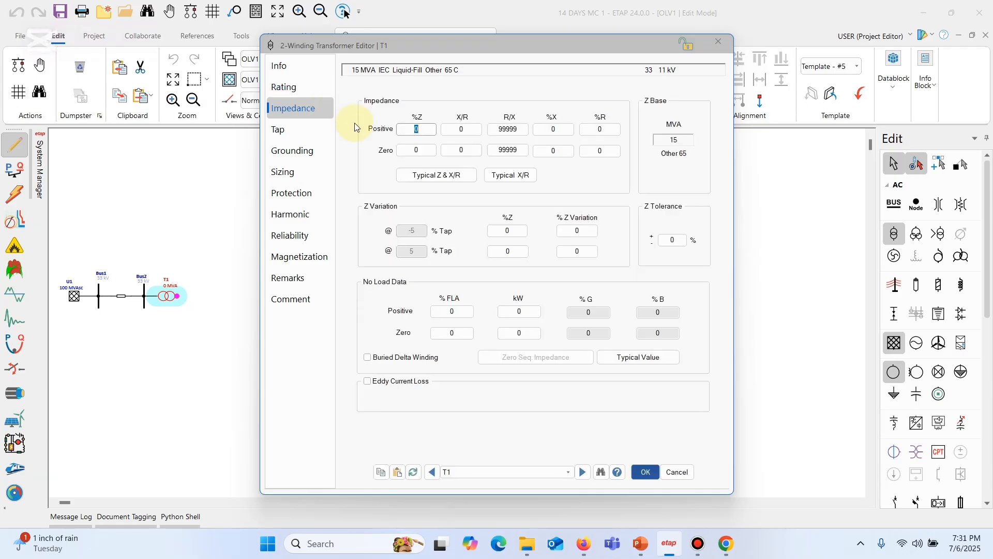
pyautogui.click(435, 175)
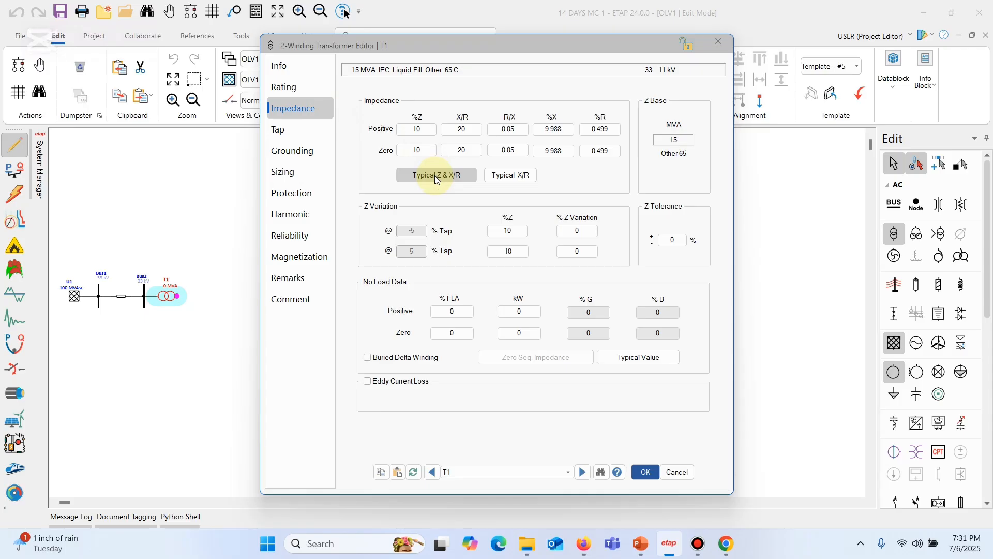
pyautogui.click(642, 471)
pyautogui.click(268, 347)
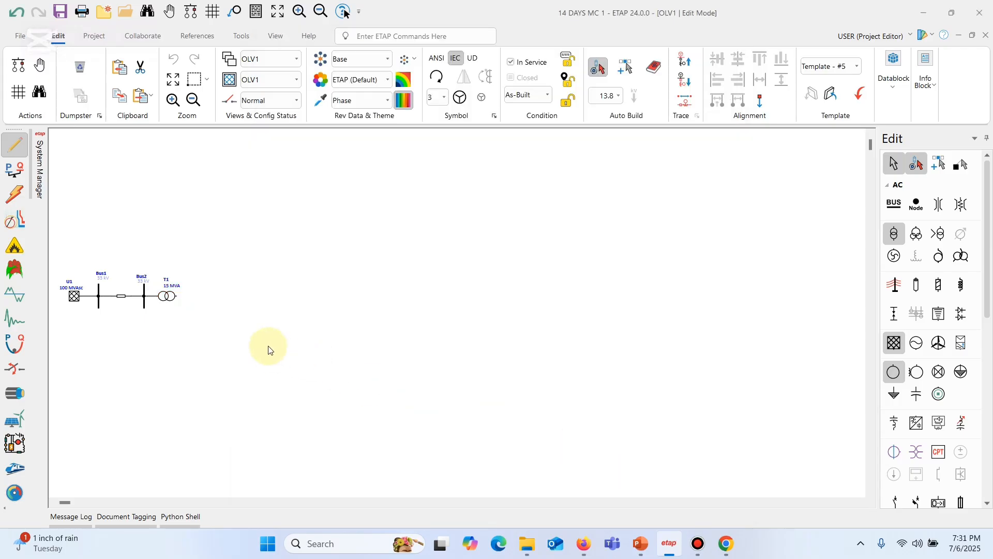
# Step: Add a third bus connected to the secondary side of transformer T1 with Auto Build
pyautogui.click(172, 303)
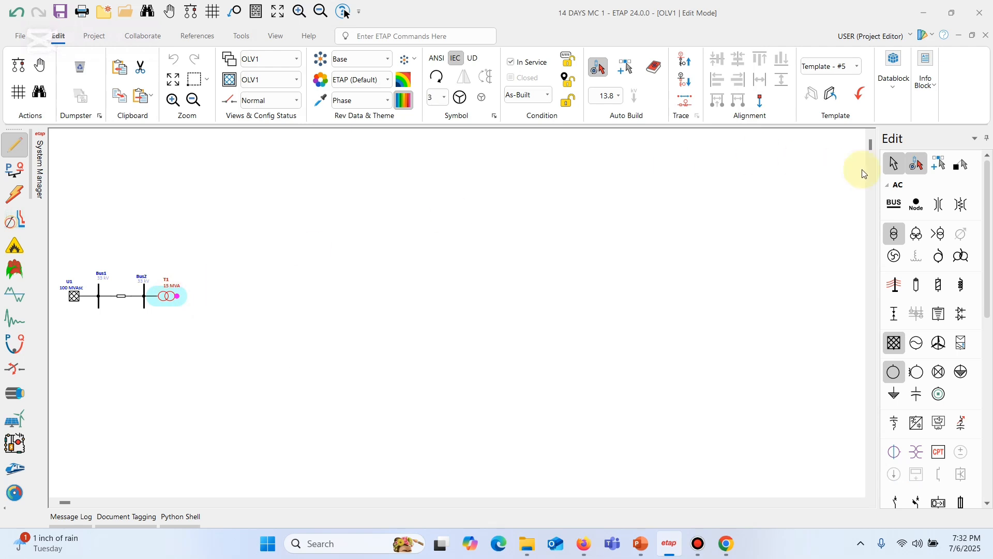
pyautogui.click(896, 212)
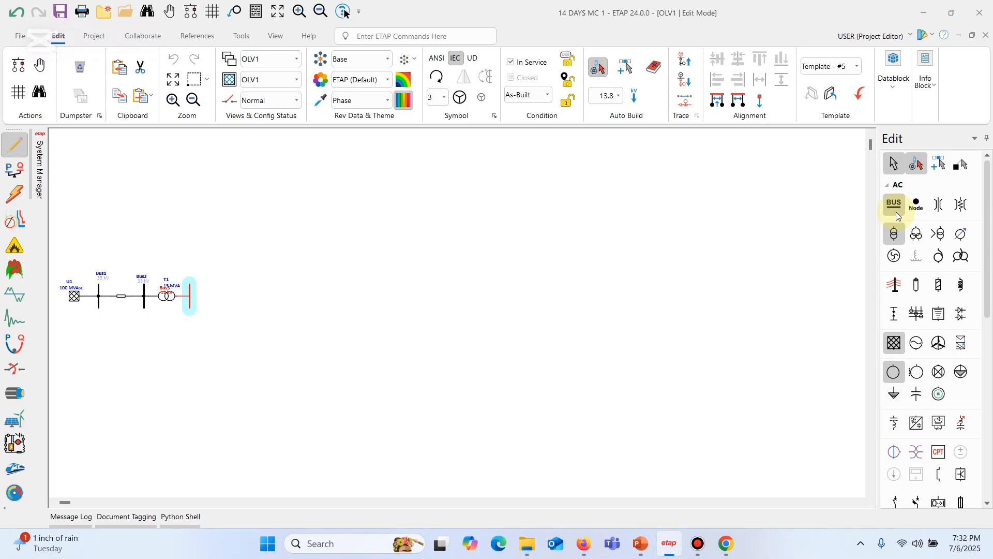
pyautogui.click(217, 310)
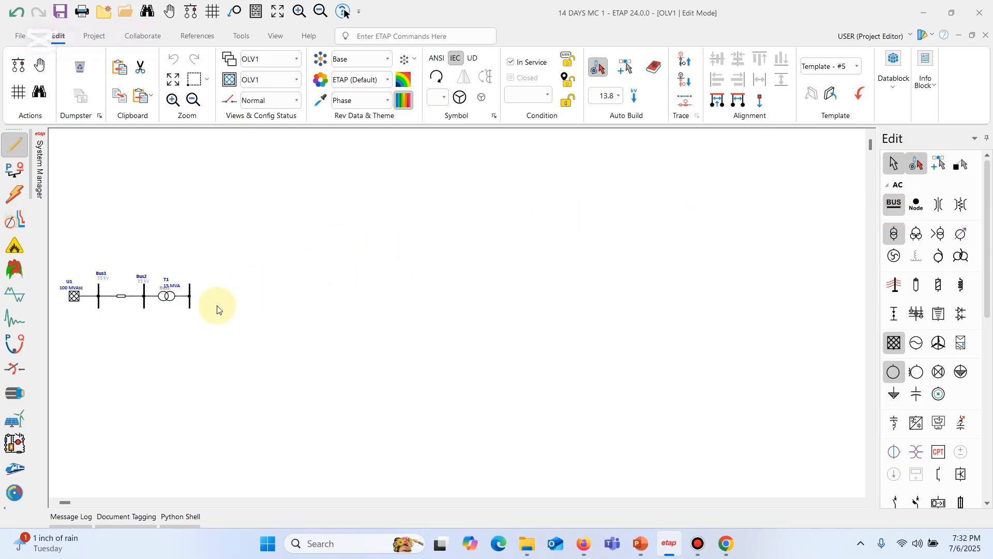
# Step: Move the Bus3 label above its bus and arrange T1's name and 15 MVA rating labels above the transformer
pyautogui.click(173, 290)
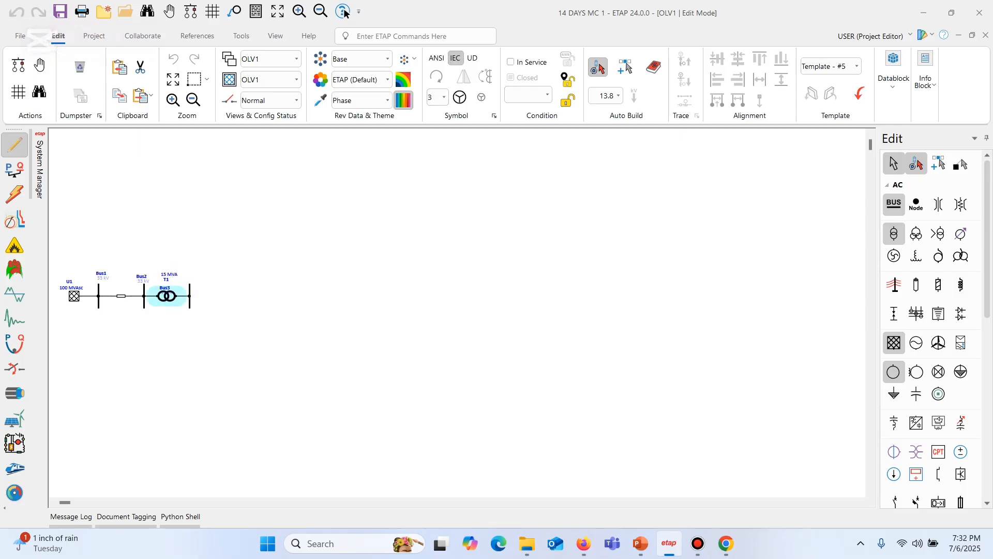
pyautogui.click(190, 292)
pyautogui.click(168, 294)
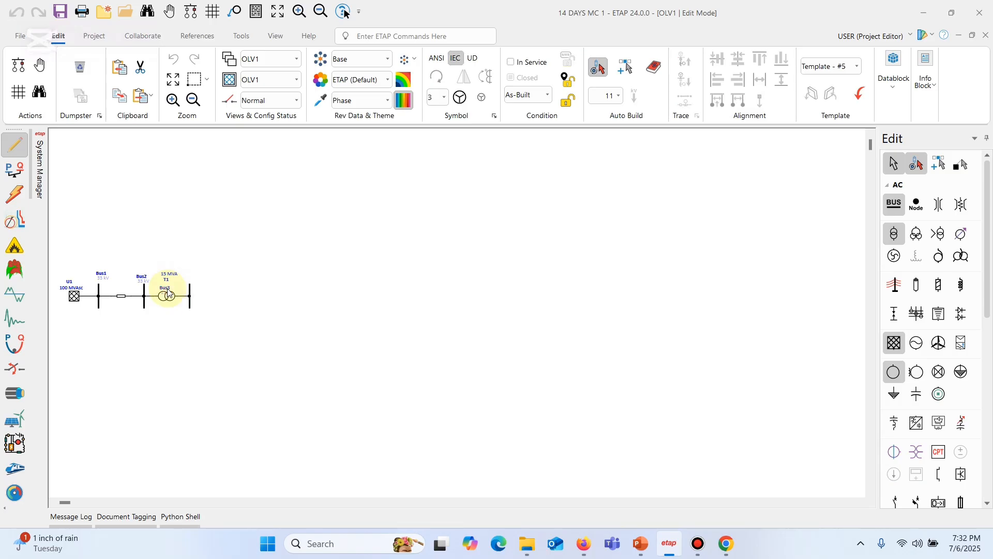
pyautogui.moveTo(167, 289); pyautogui.dragTo(198, 274)
pyautogui.click(182, 278)
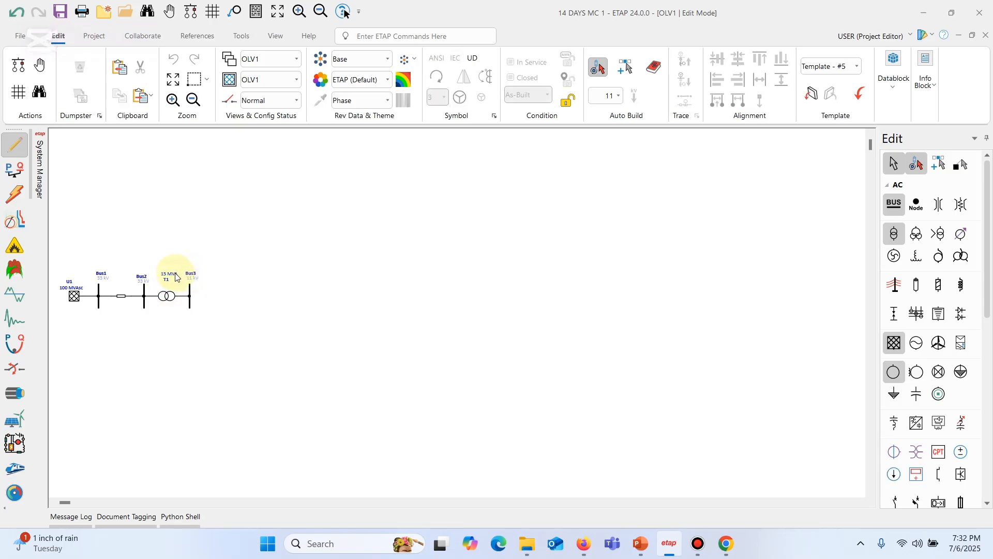
pyautogui.hotkey('ctrl', 'z')
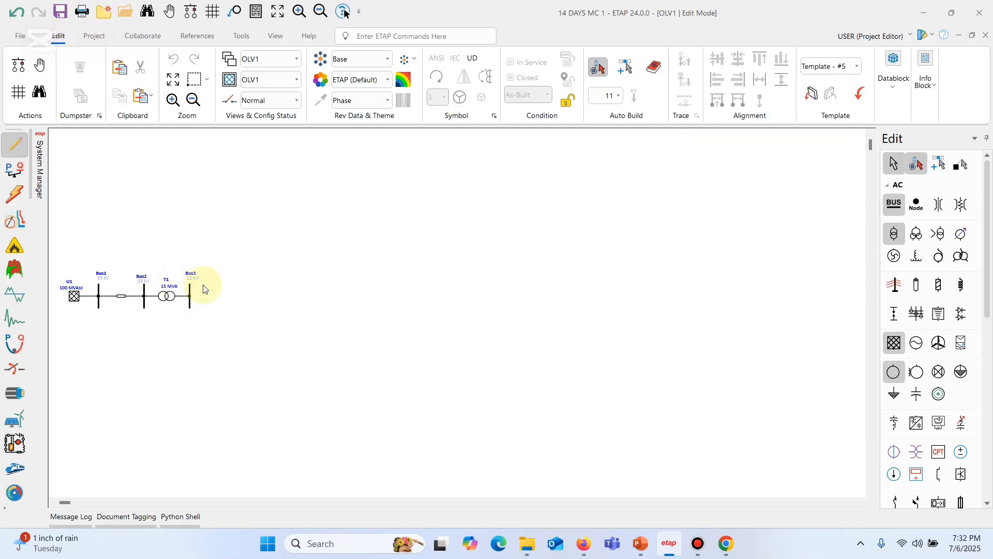
# Step: Following the PowerPoint slide, auto-build a line, a fourth bus and another line from Bus3 in ETAP, and move the Bus4 label above its bus
pyautogui.click(191, 295)
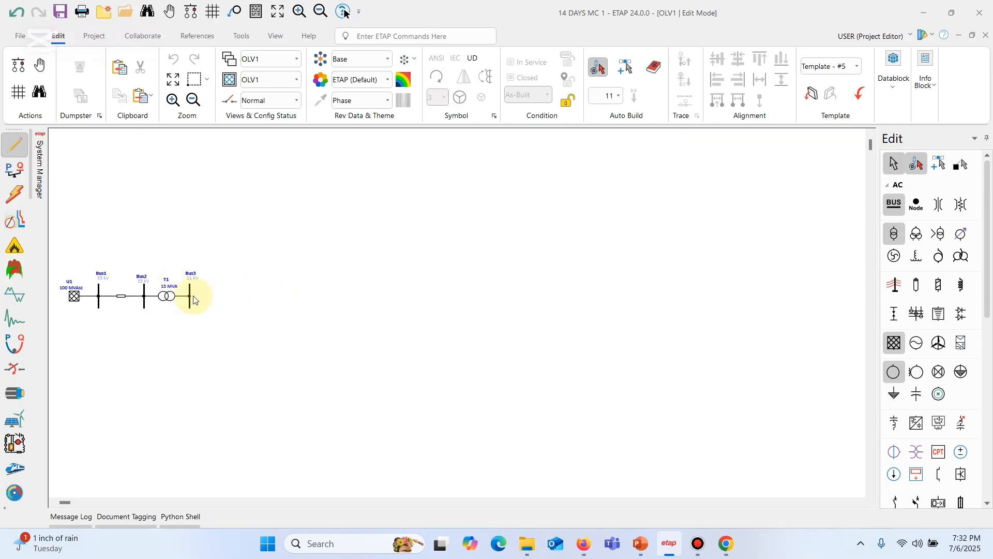
pyautogui.click(642, 543)
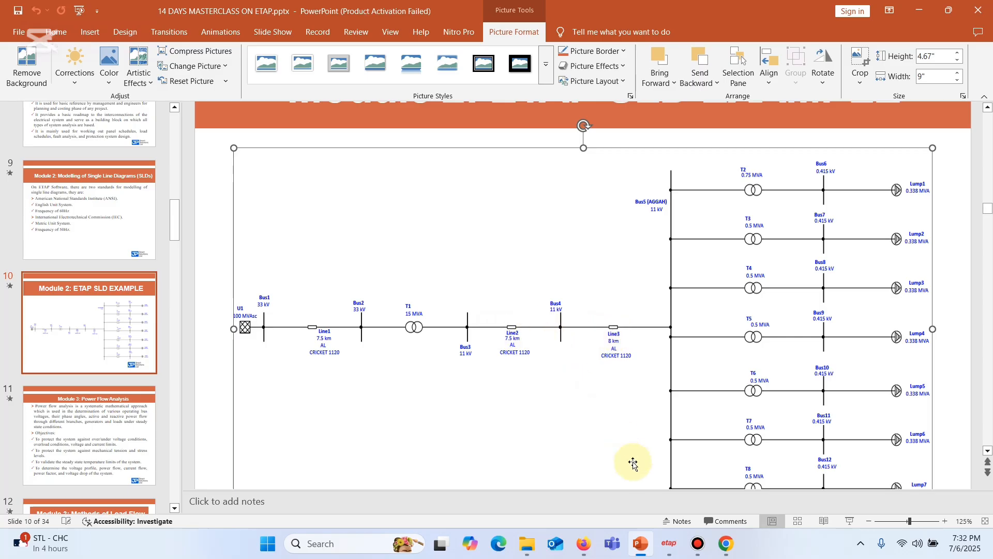
pyautogui.click(665, 553)
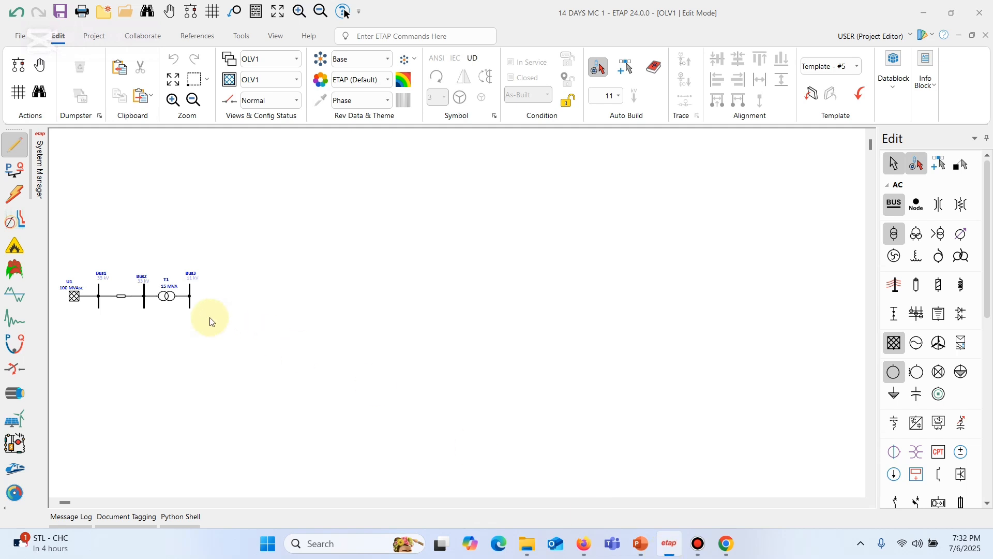
pyautogui.click(191, 304)
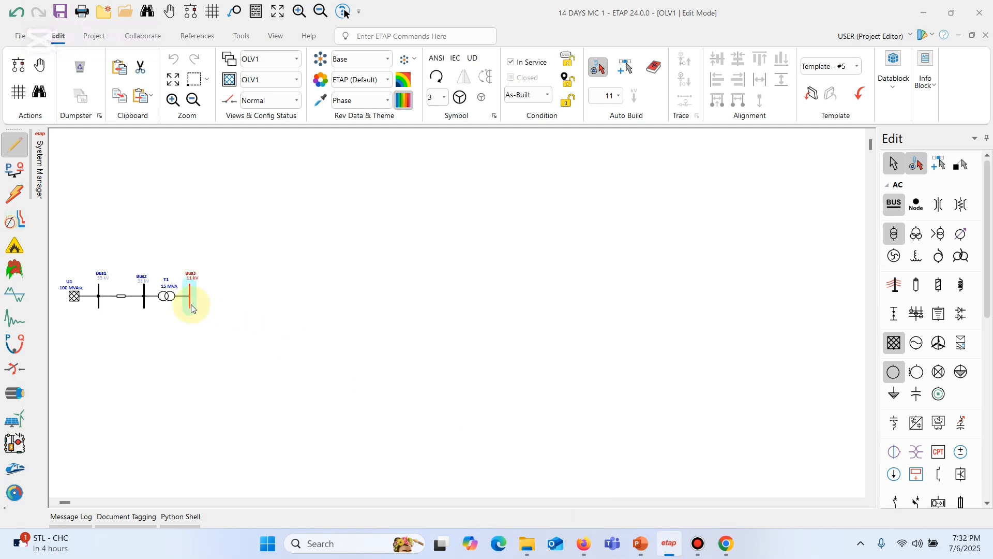
pyautogui.click(884, 288)
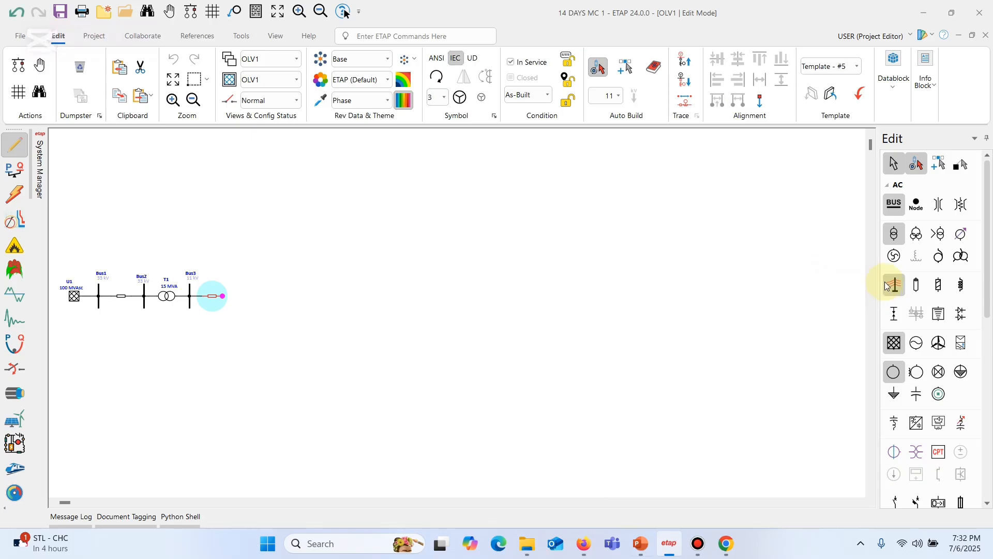
pyautogui.click(897, 202)
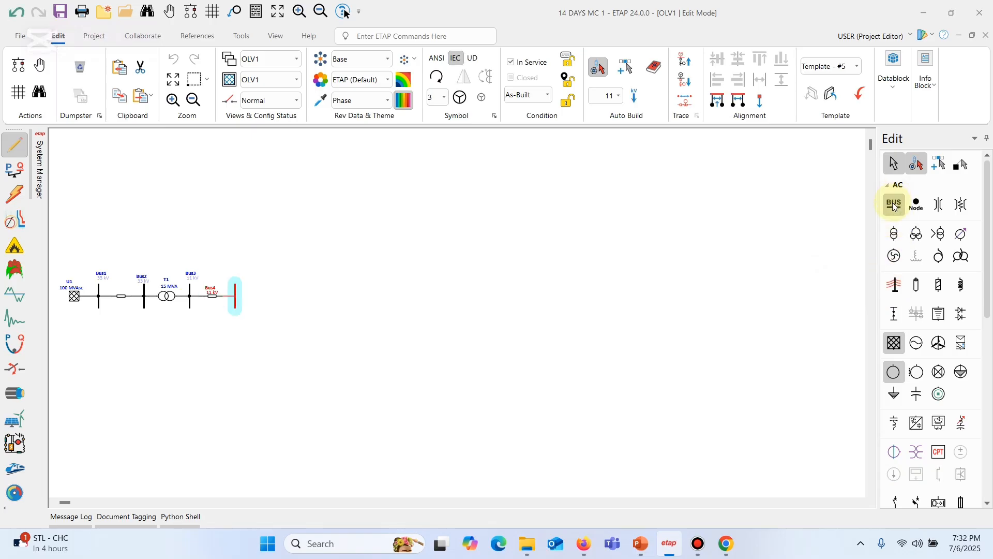
pyautogui.click(895, 285)
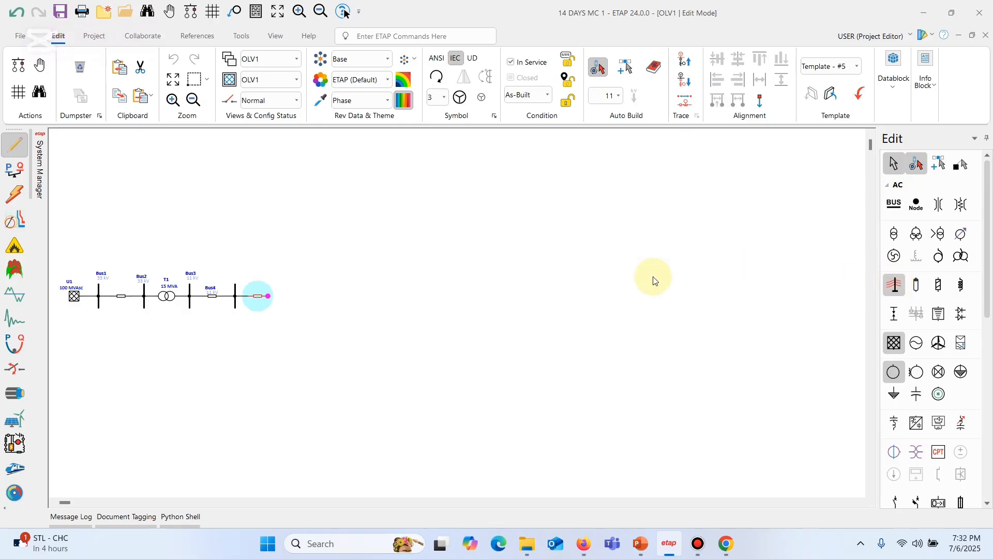
pyautogui.click(278, 313)
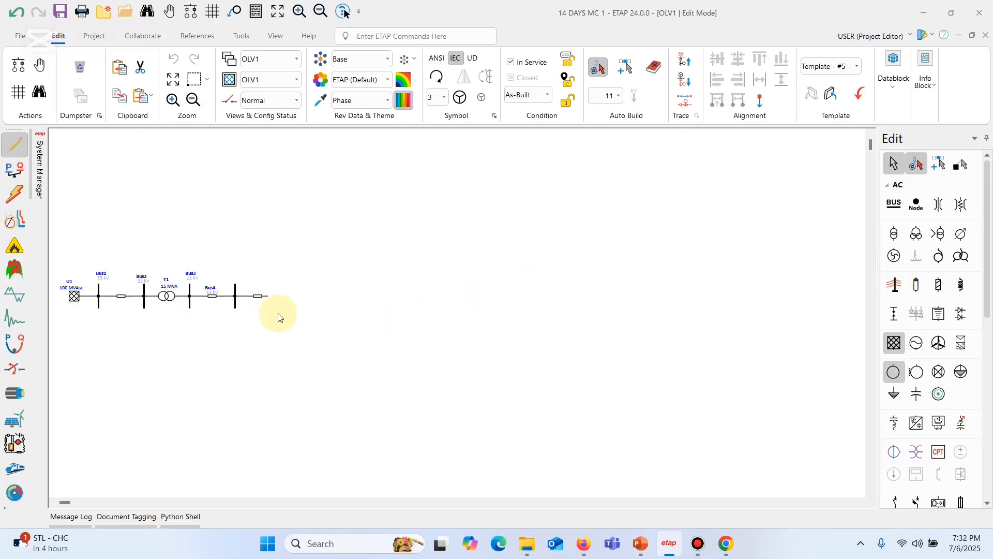
pyautogui.click(236, 303)
pyautogui.moveTo(211, 288); pyautogui.dragTo(233, 275)
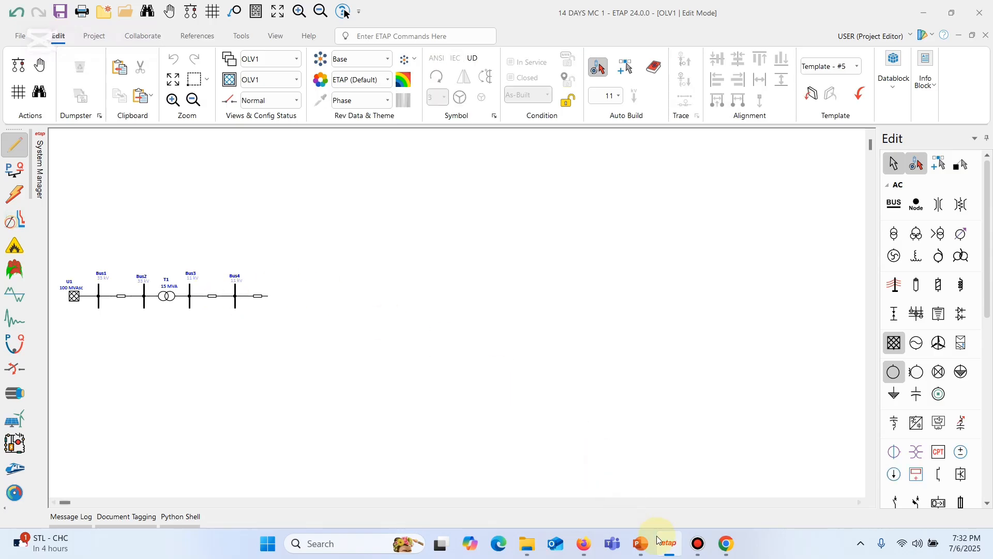
# Step: Read Line2's data on the PowerPoint slide and set the length of the line between Bus3 and Bus4 to 7.5 km in ETAP
pyautogui.click(642, 553)
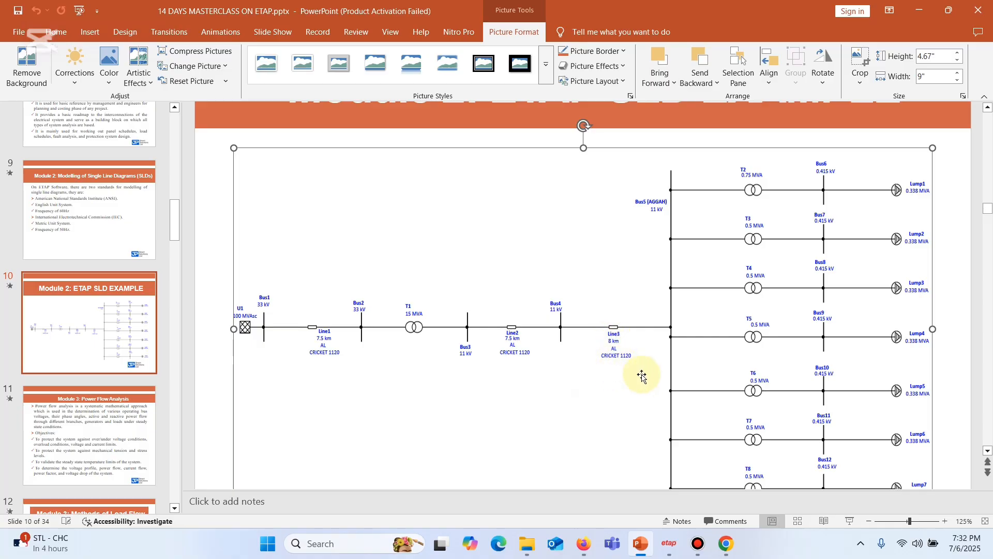
pyautogui.click(669, 547)
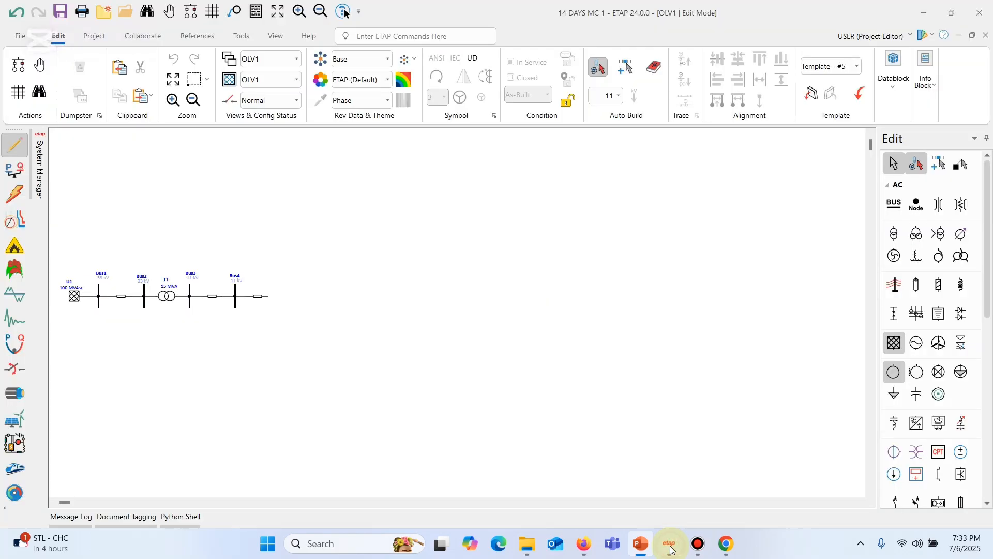
pyautogui.doubleClick(212, 296)
pyautogui.doubleClick(667, 332)
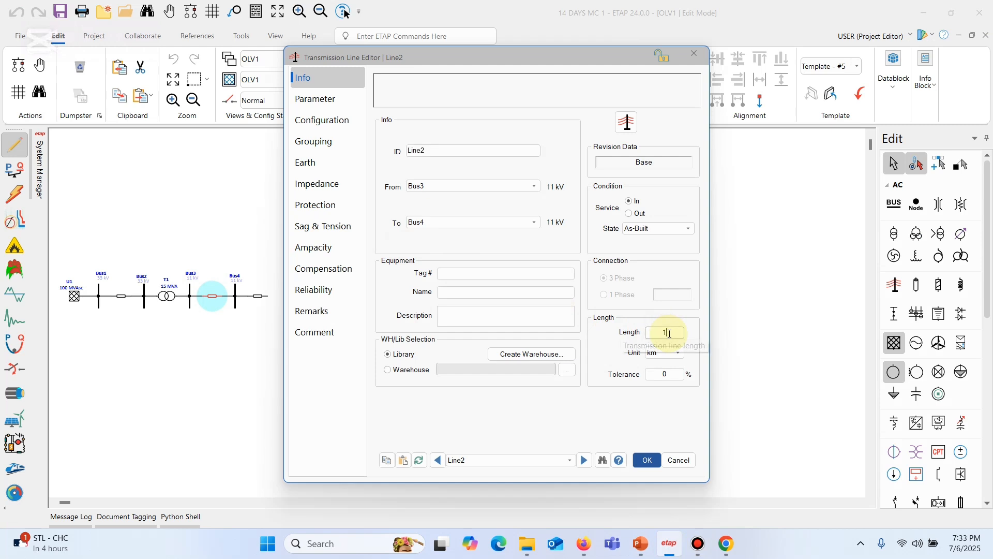
pyautogui.write('7')
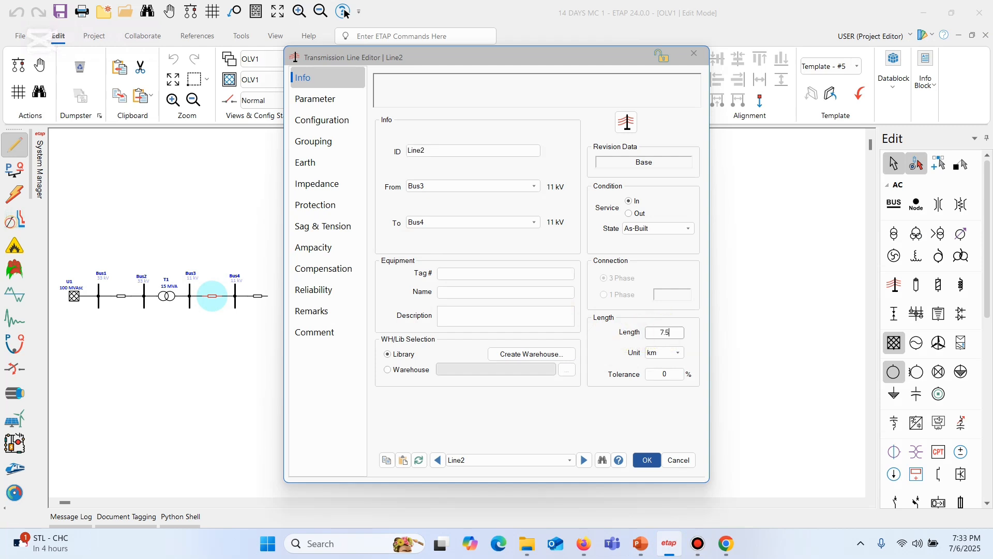
# Step: Finish Line2's 7.5 km length and assign an AL phase conductor from the library: Pirelli-AACSR/AC, size CRICKET 1120, 182 mm²
pyautogui.write('.5')
pyautogui.click(336, 99)
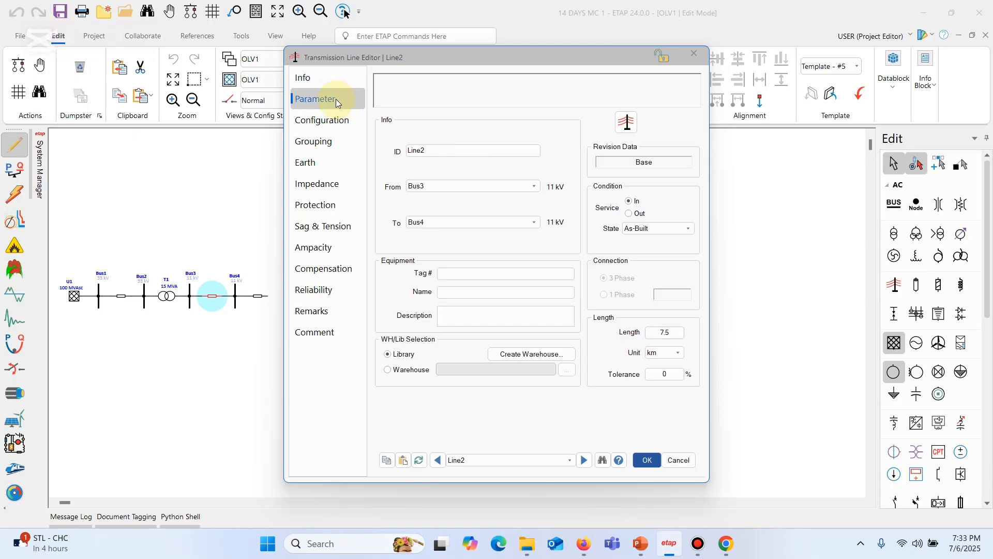
pyautogui.click(427, 154)
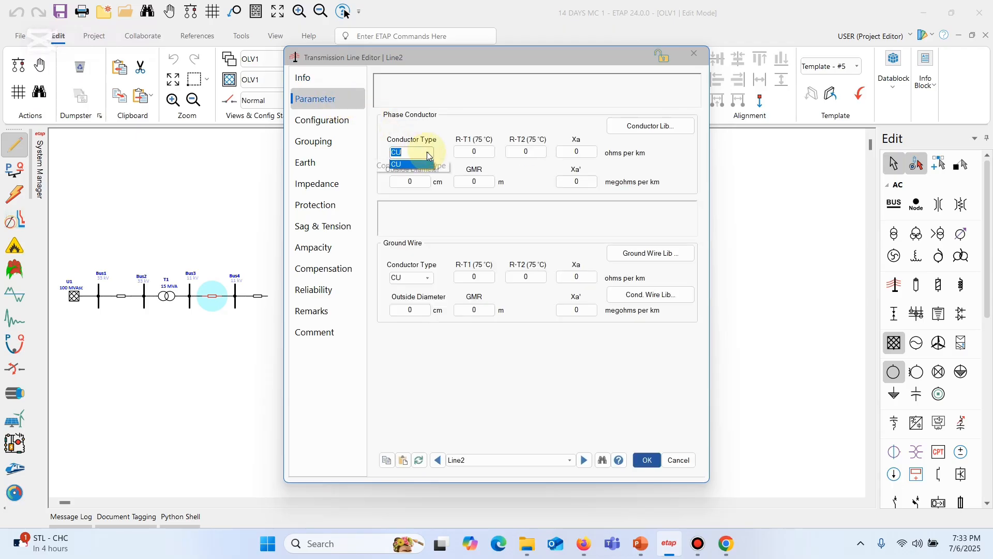
pyautogui.click(408, 171)
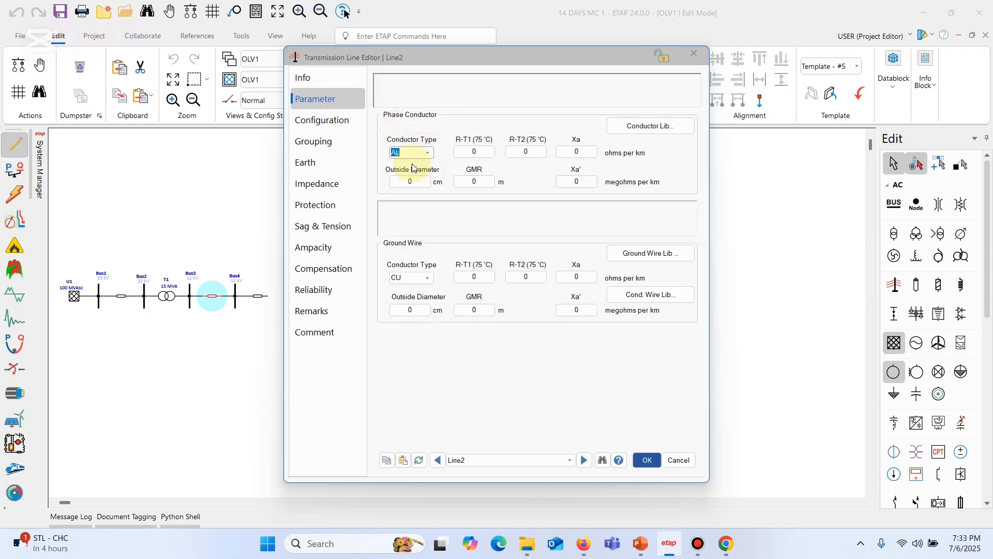
pyautogui.click(653, 130)
pyautogui.click(356, 241)
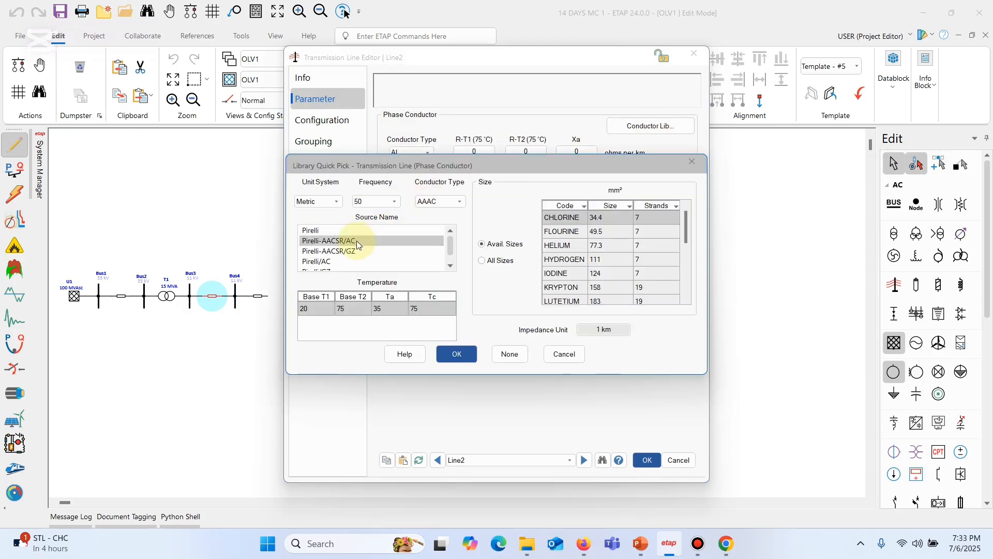
pyautogui.click(564, 259)
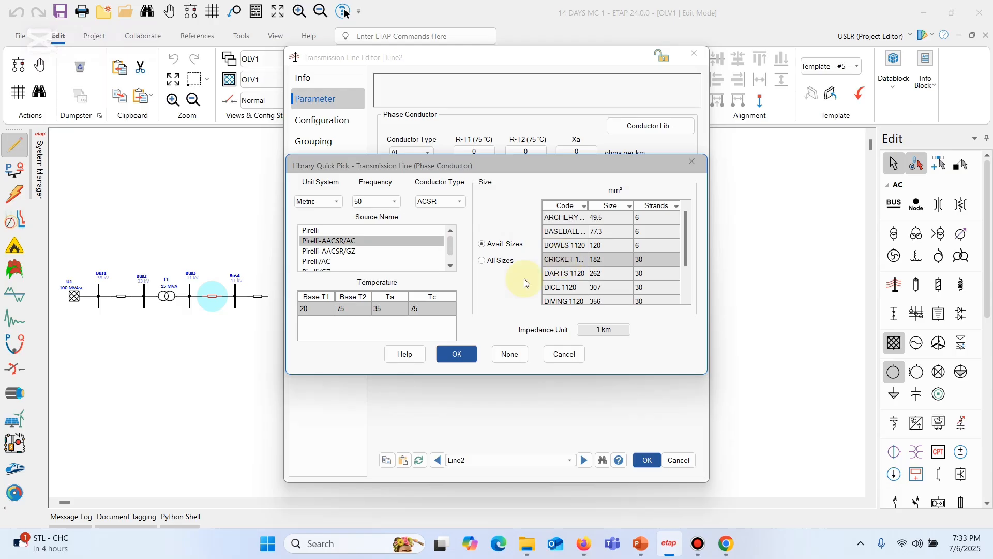
pyautogui.click(451, 354)
pyautogui.click(646, 461)
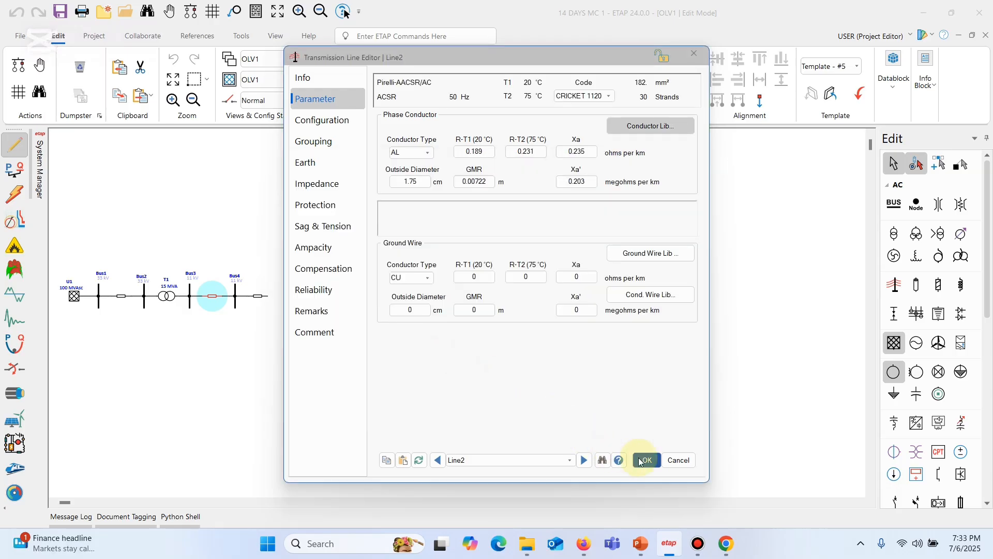
# Step: Set the length of the line leaving Bus4 to 8 km, using the Windows On-Screen Keyboard for the entry
pyautogui.click(253, 305)
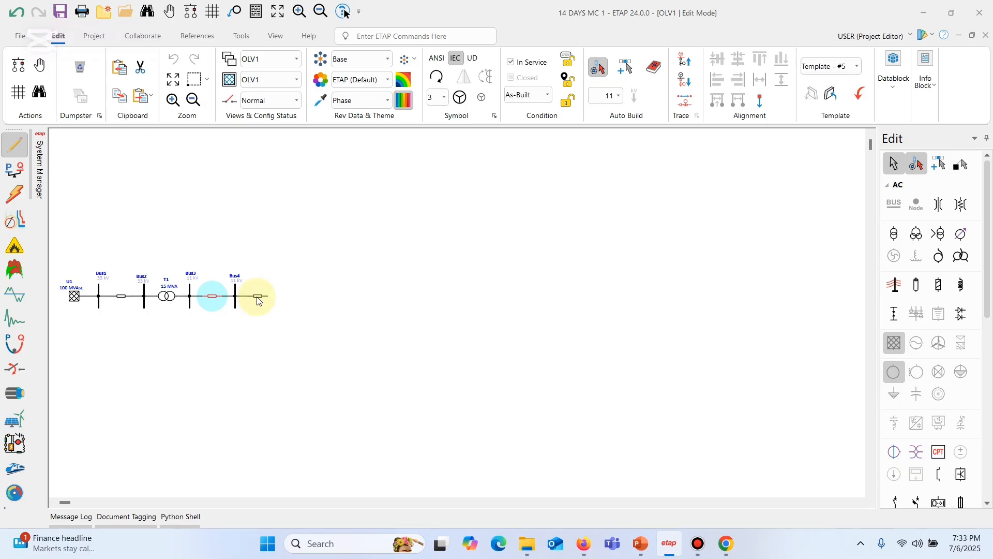
pyautogui.doubleClick(259, 301)
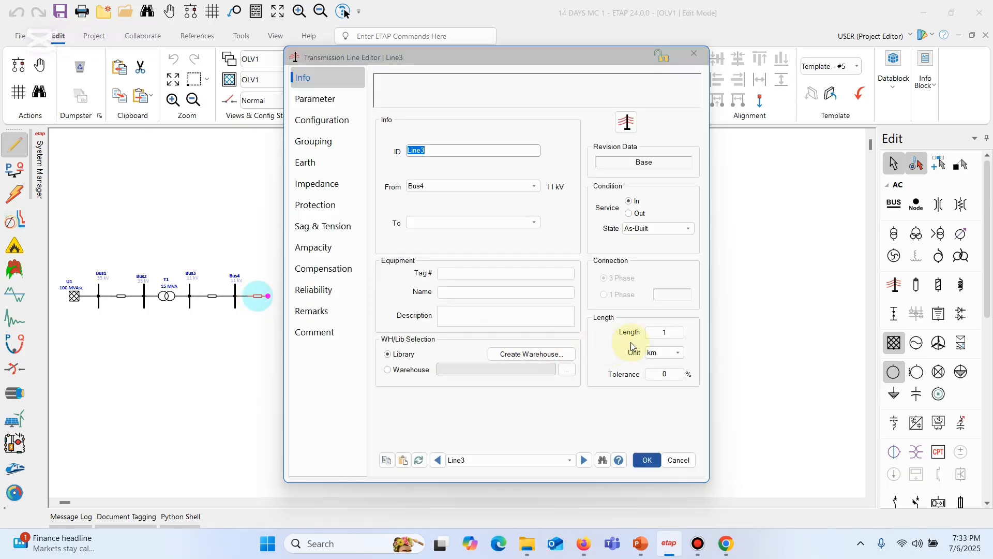
pyautogui.press('super')
pyautogui.write('ons')
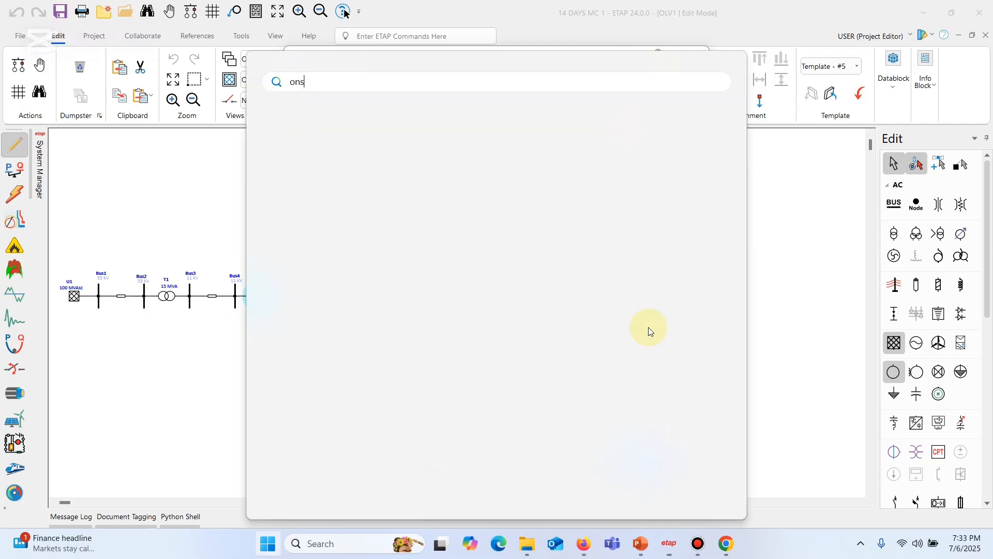
pyautogui.write('cre')
pyautogui.press('Escape')
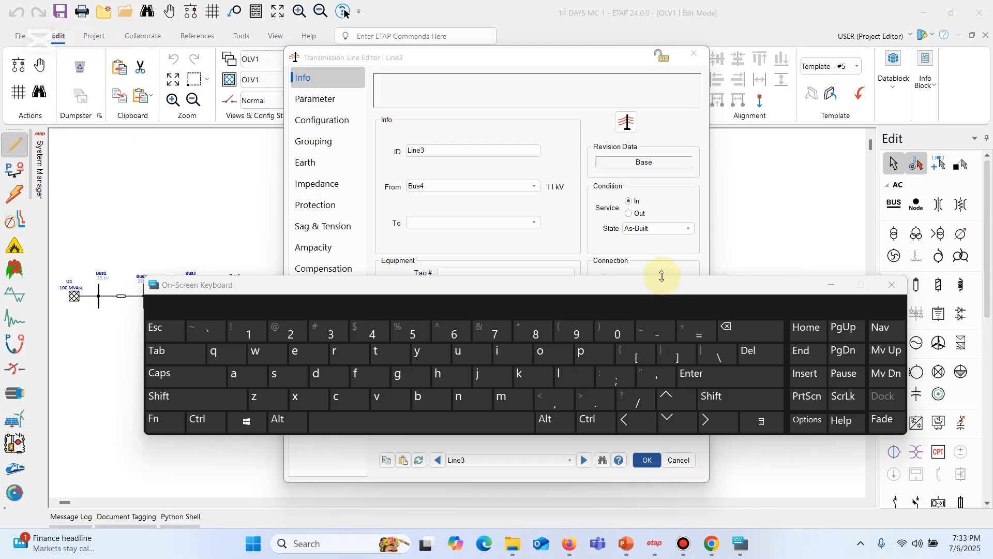
pyautogui.moveTo(660, 284); pyautogui.dragTo(656, 106)
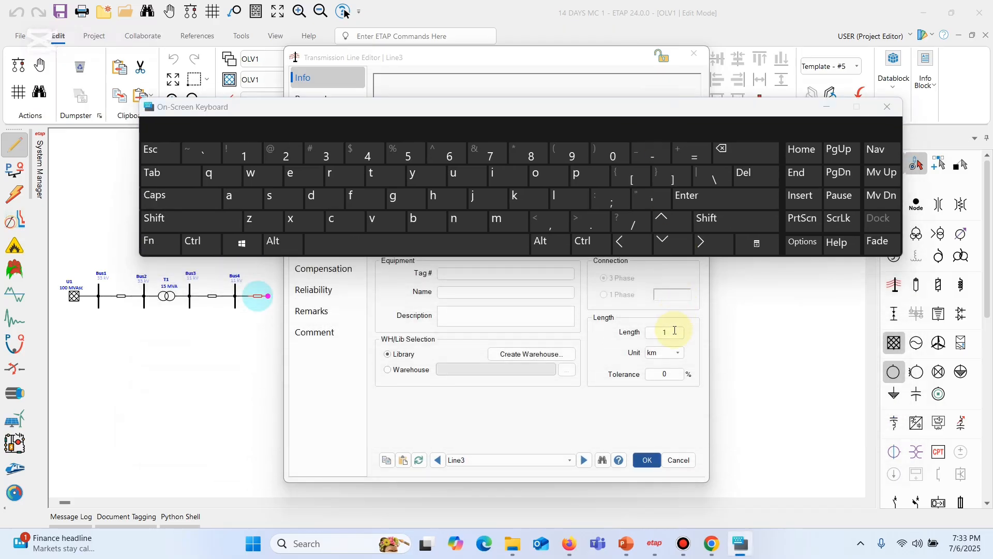
pyautogui.click(675, 330)
pyautogui.click(538, 155)
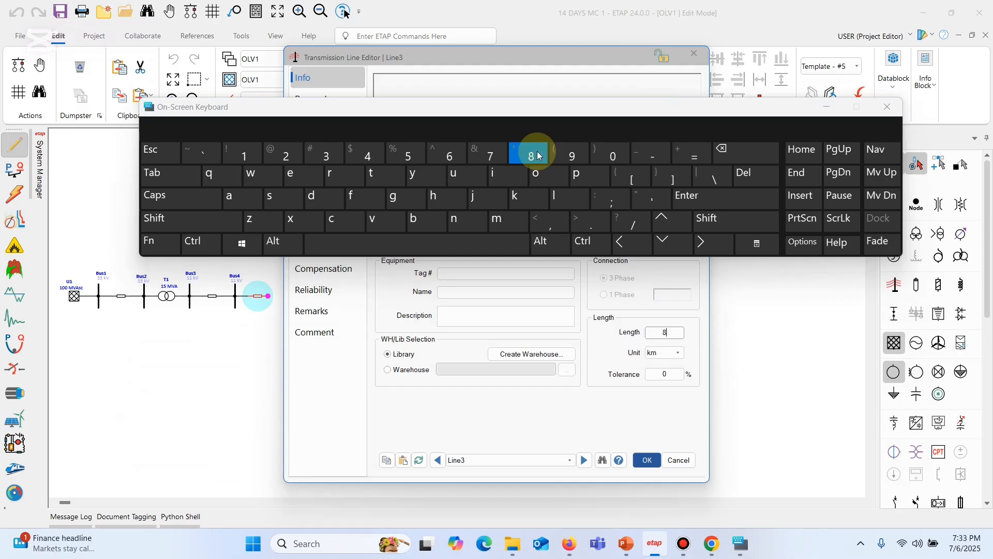
pyautogui.click(826, 107)
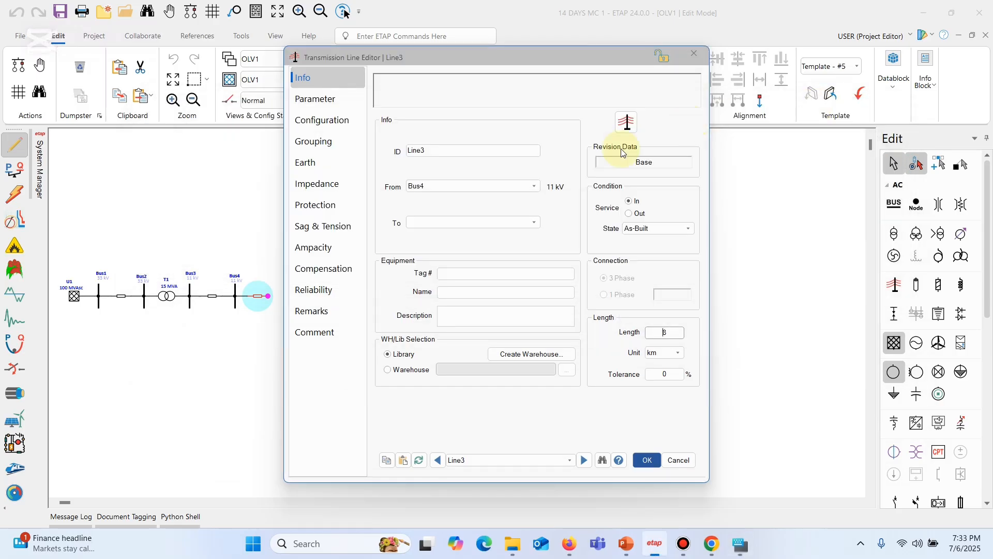
# Step: Set Line3's phase conductor type to AL and pick Pirelli-AACSR/AC, CRICKET 1120, 182 mm² from the conductor library
pyautogui.click(336, 103)
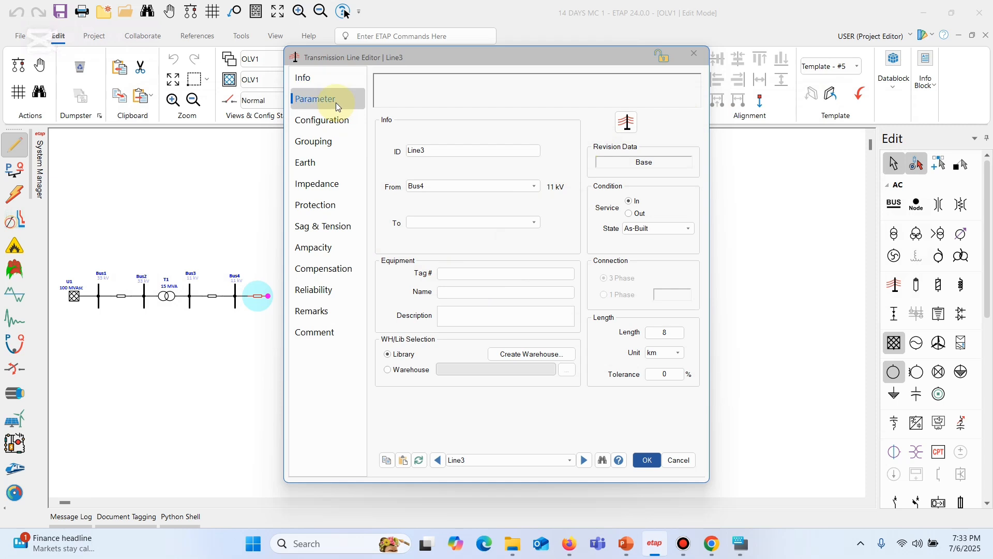
pyautogui.click(423, 153)
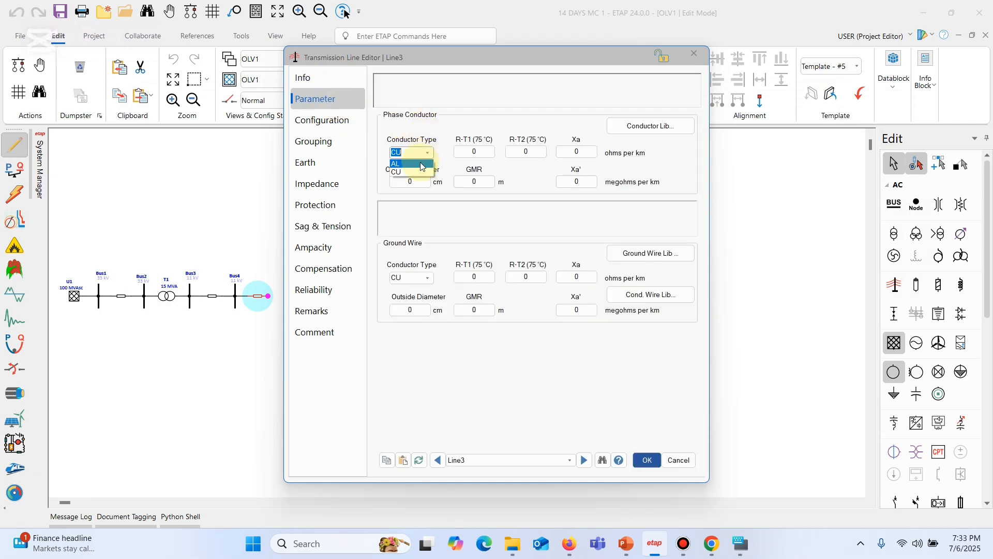
pyautogui.click(423, 165)
pyautogui.click(647, 127)
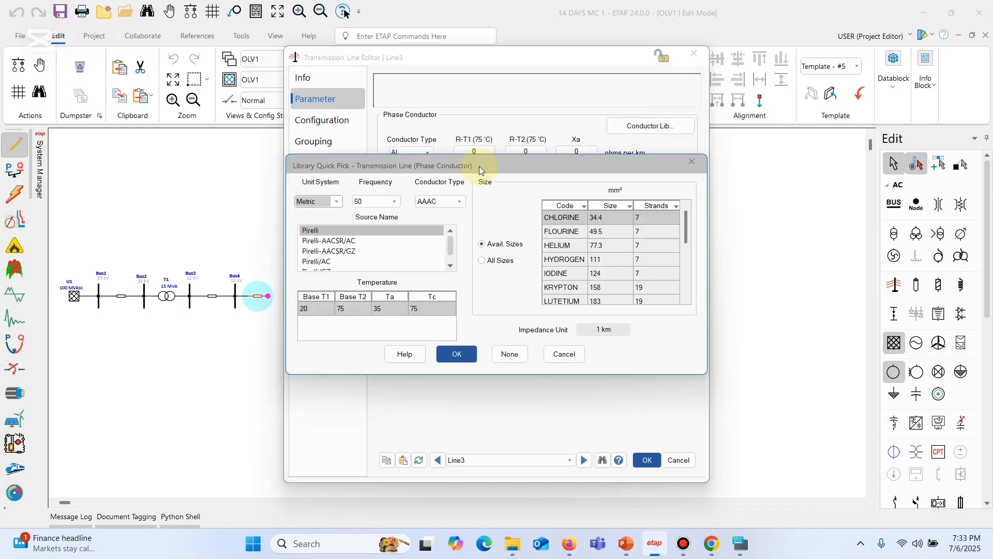
pyautogui.click(357, 241)
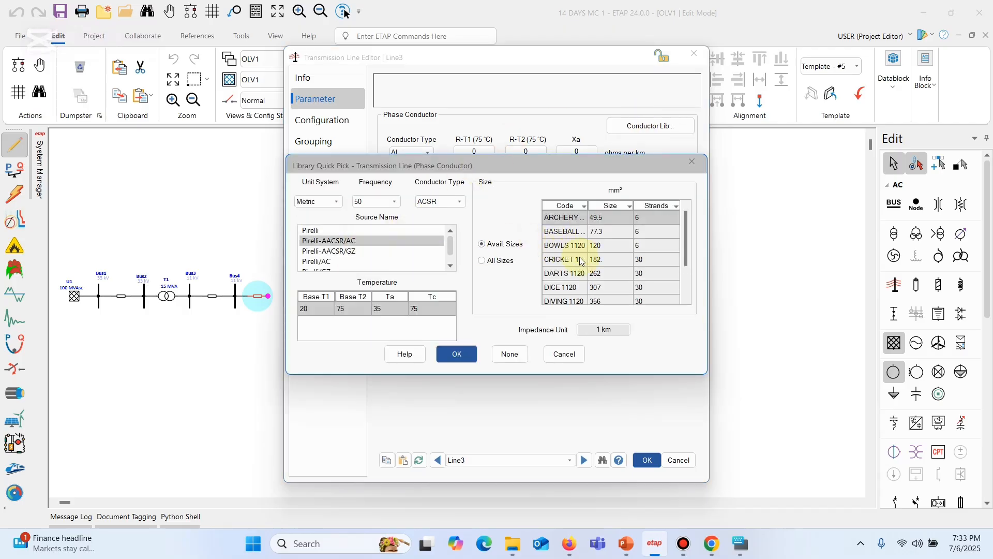
pyautogui.click(581, 260)
pyautogui.click(456, 354)
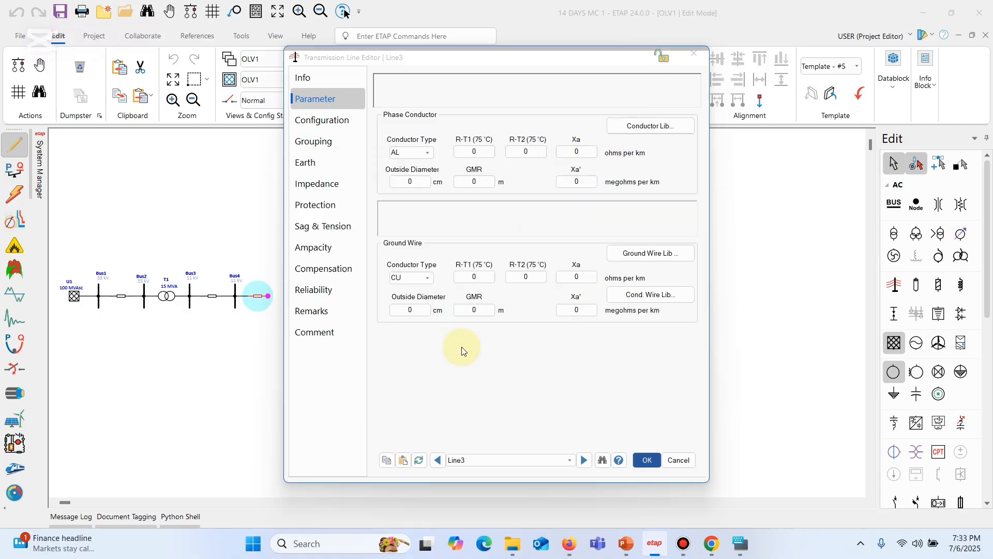
pyautogui.click(647, 460)
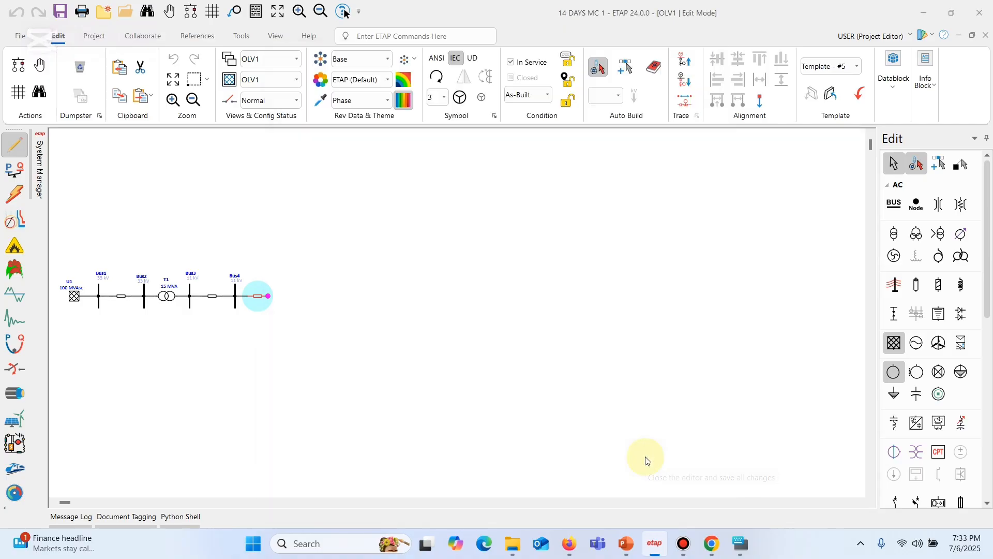
pyautogui.click(421, 344)
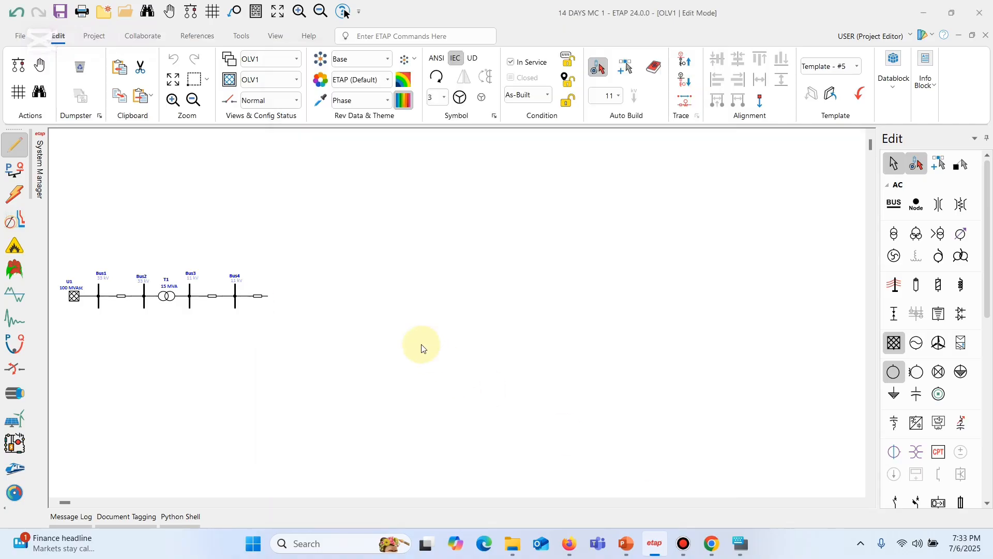
# Step: Review the whole SLD on the PowerPoint slide, and in ETAP auto-build a fifth bus at the open end of Line3
pyautogui.click(627, 544)
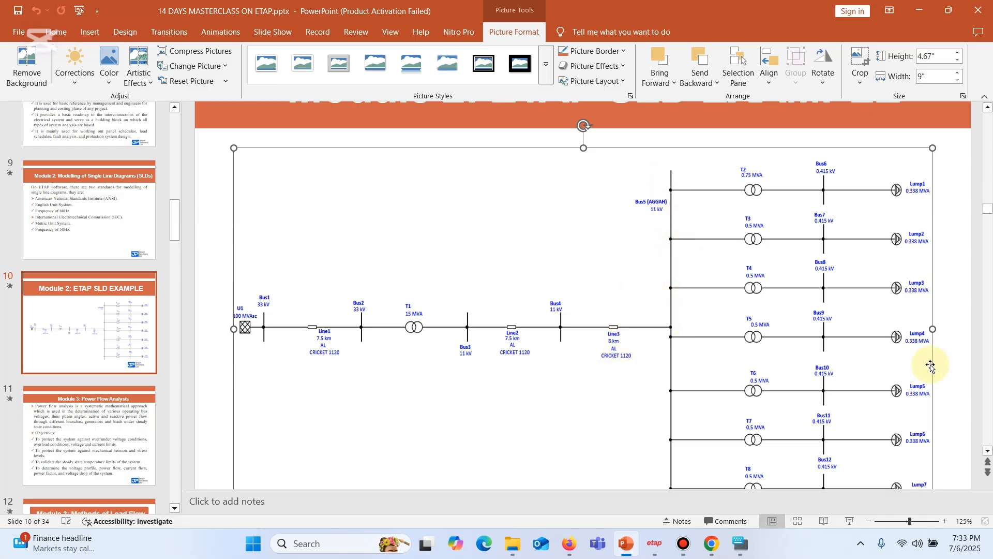
pyautogui.click(988, 452)
pyautogui.click(988, 451)
pyautogui.click(988, 451)
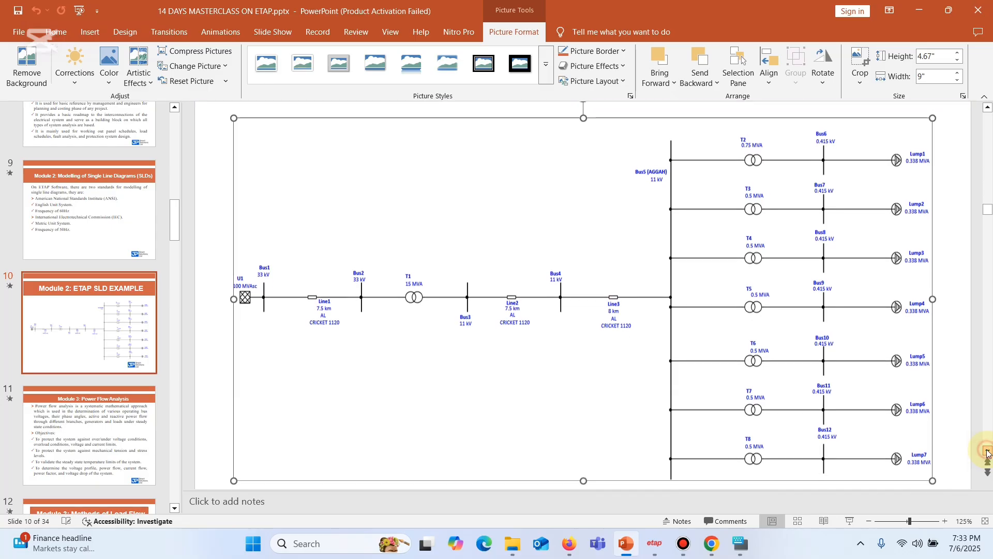
pyautogui.click(988, 452)
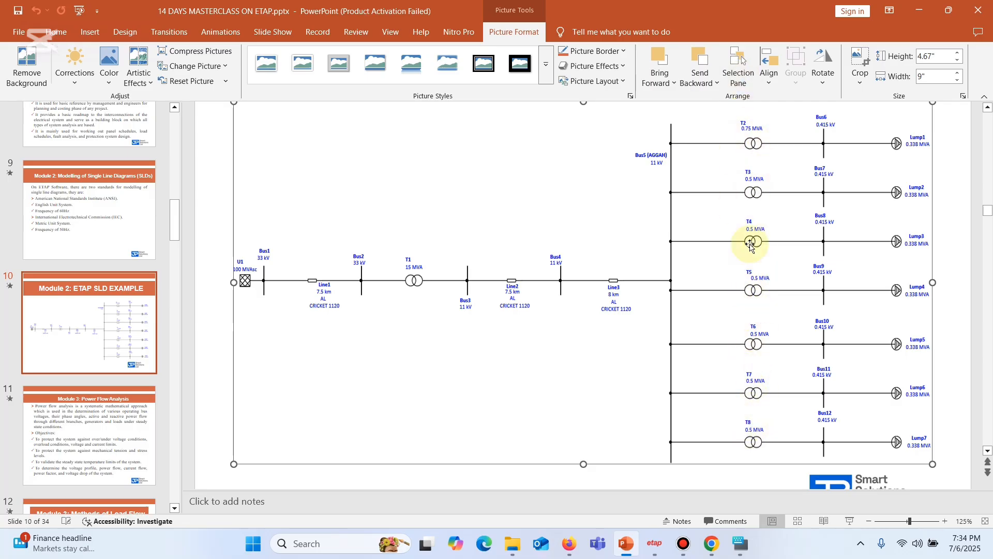
pyautogui.click(654, 543)
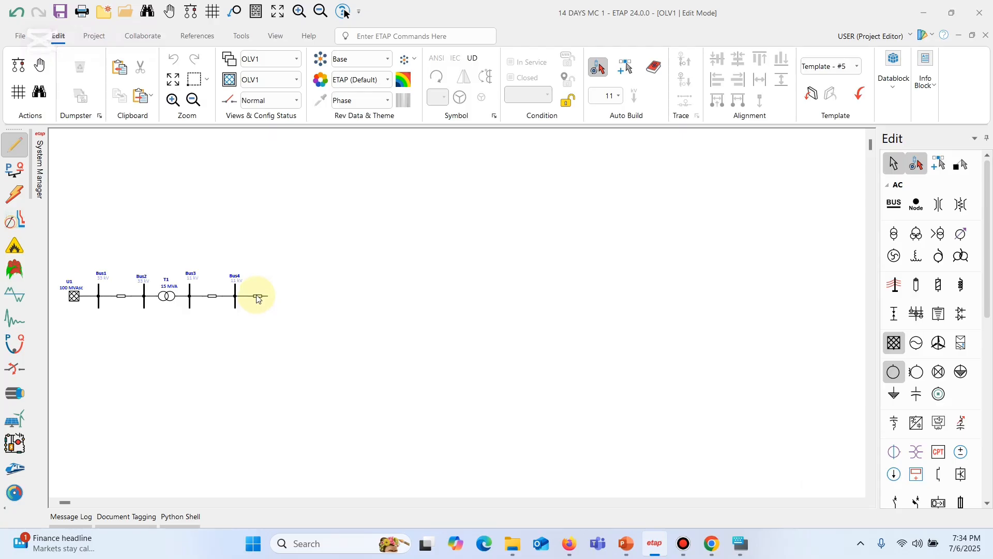
pyautogui.click(257, 298)
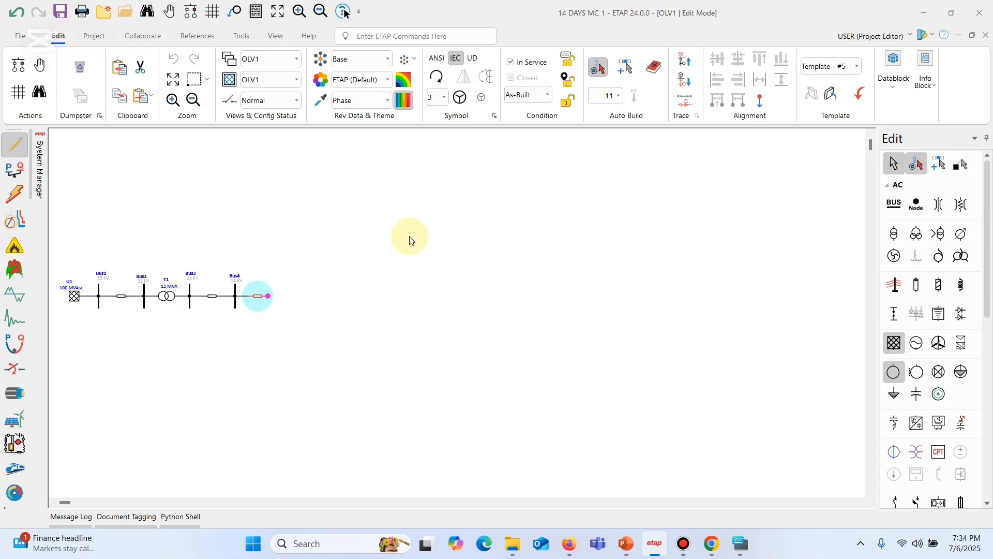
pyautogui.click(892, 207)
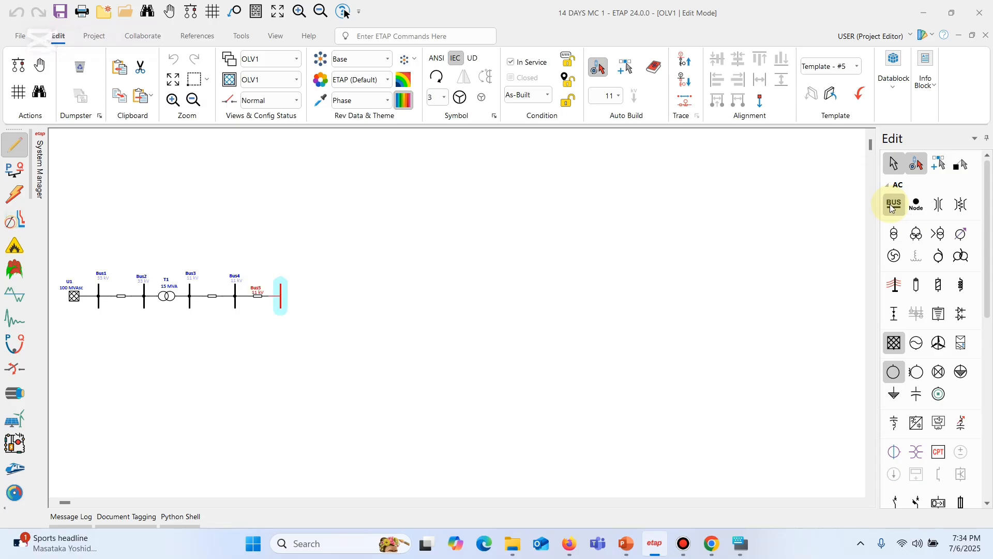
pyautogui.click(313, 305)
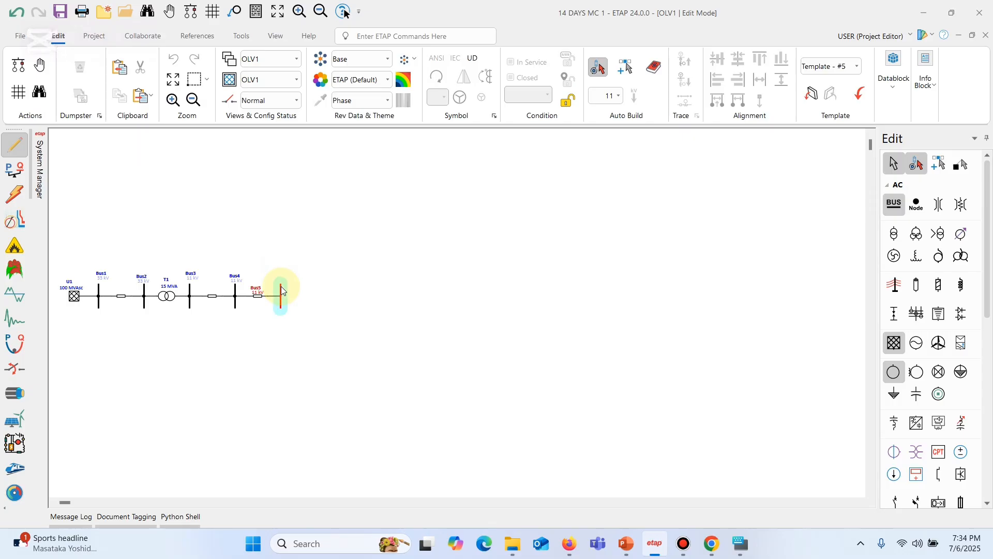
# Step: Stretch Bus5 far downward and upward into a long vertical busbar with room for several feeders
pyautogui.click(281, 287)
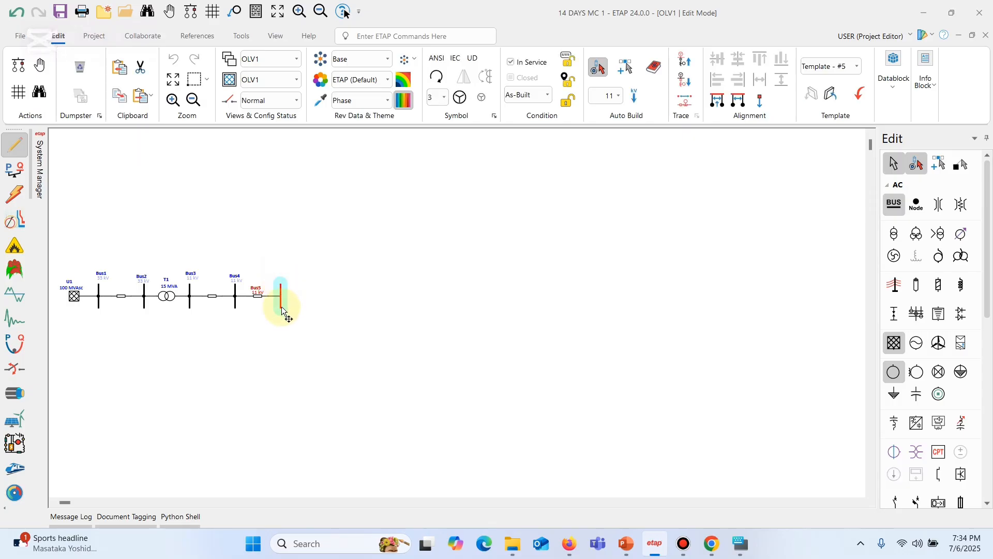
pyautogui.moveTo(281, 316); pyautogui.dragTo(293, 445)
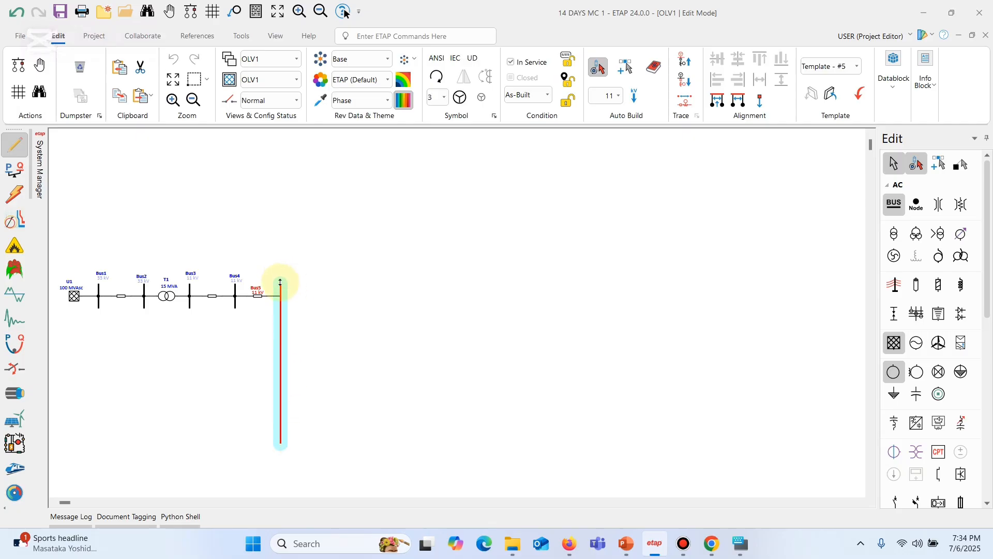
pyautogui.moveTo(279, 282); pyautogui.dragTo(304, 166)
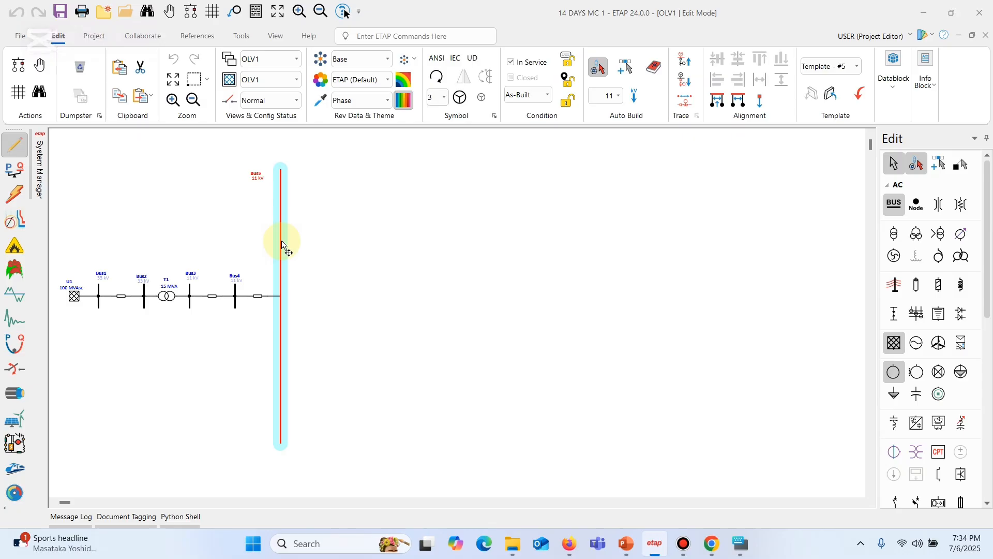
# Step: Move Bus5 farther away from Bus4 and place the Line3 symbol midway between the two buses
pyautogui.moveTo(281, 240); pyautogui.dragTo(390, 240)
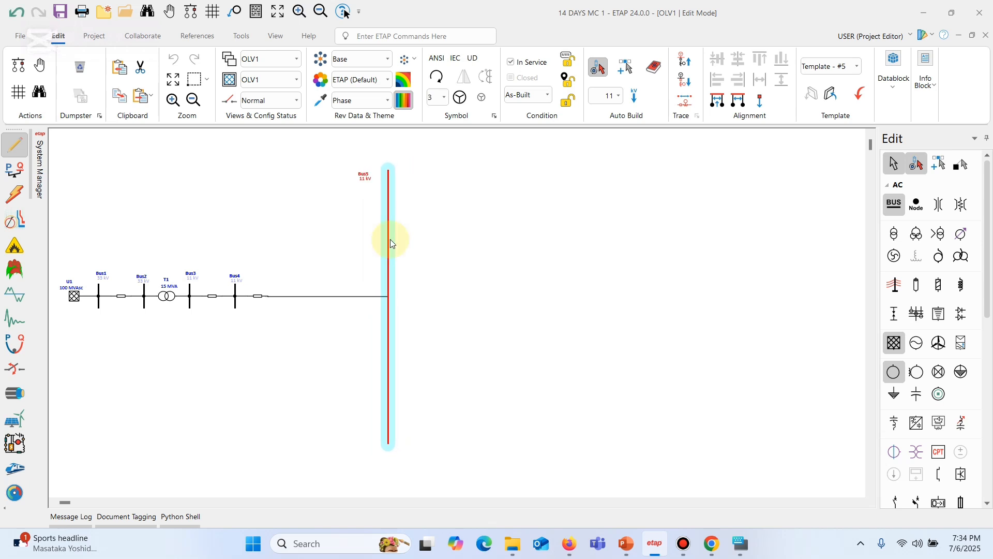
pyautogui.moveTo(257, 296)
pyautogui.mouseDown()
pyautogui.moveTo(290, 288)
pyautogui.moveTo(330, 303)
pyautogui.moveTo(311, 298)
pyautogui.mouseUp()
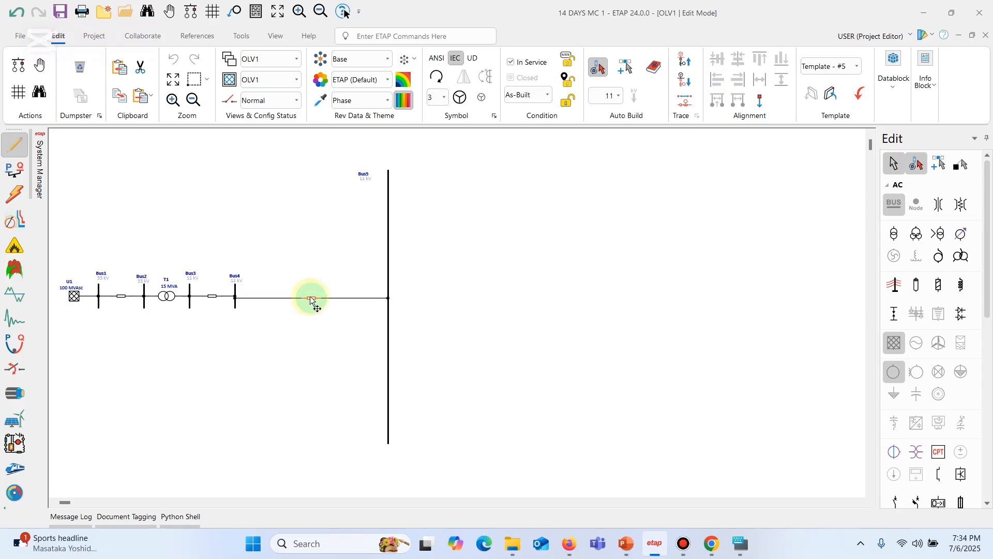
pyautogui.click(342, 351)
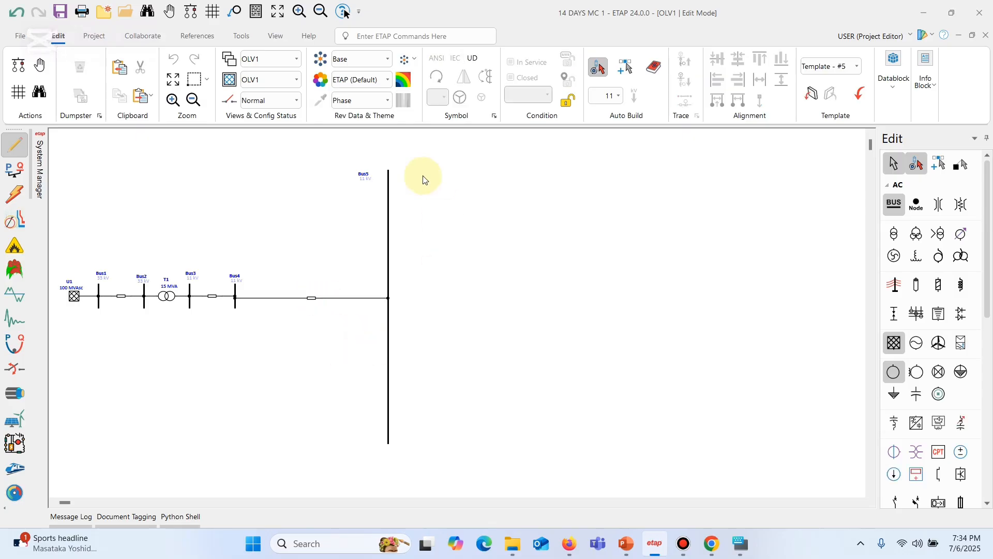
# Step: Stretch Bus5 a little farther at both its upper and lower ends
pyautogui.click(389, 170)
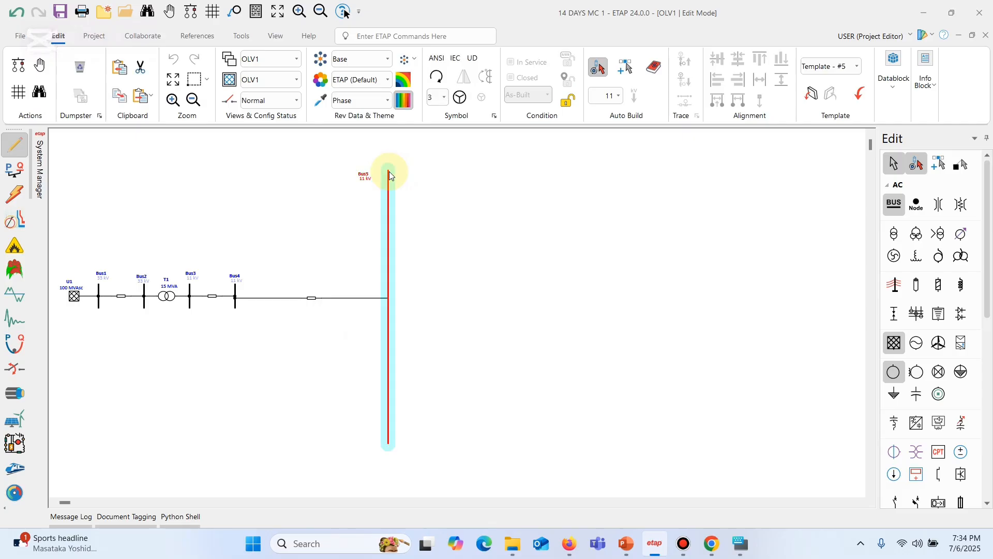
pyautogui.moveTo(389, 170); pyautogui.dragTo(389, 150)
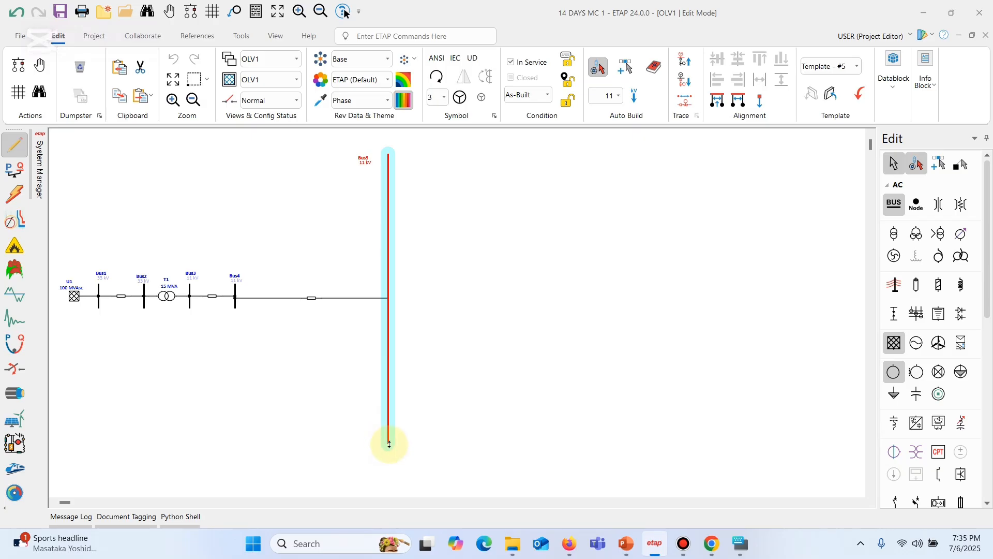
pyautogui.moveTo(389, 444); pyautogui.dragTo(389, 474)
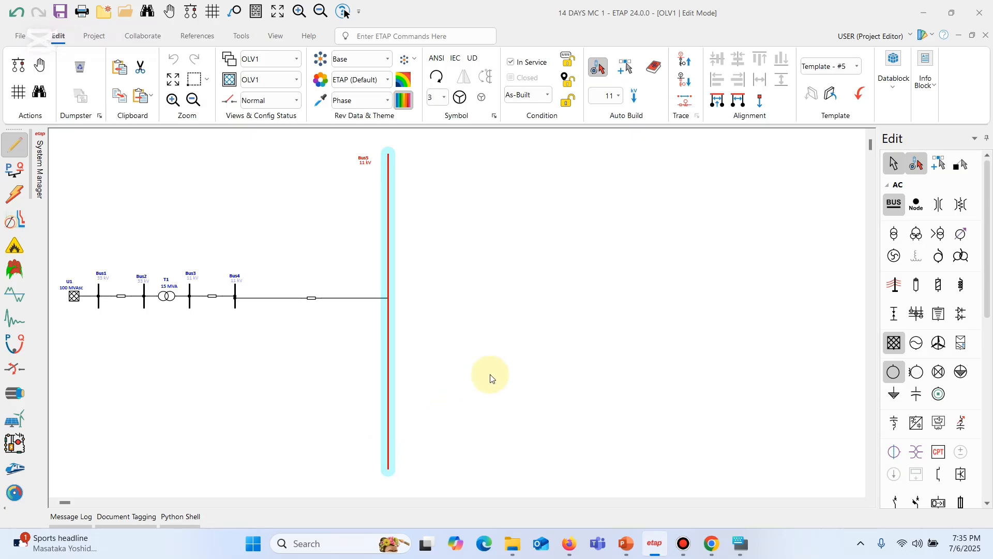
pyautogui.click(490, 378)
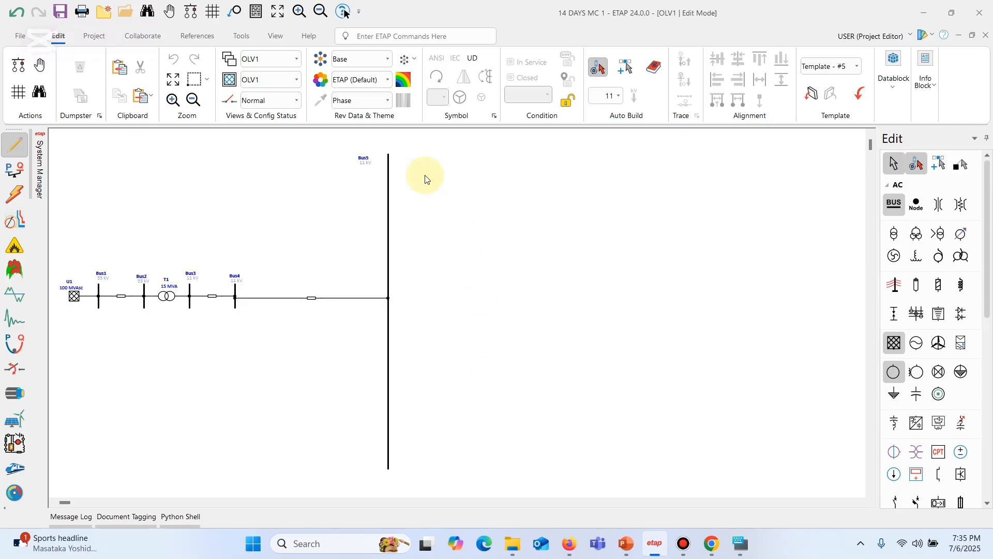
# Step: Check the transformer feeders on the PowerPoint slide, and in ETAP auto-build two two-winding transformers on Bus5, one below the other
pyautogui.click(389, 161)
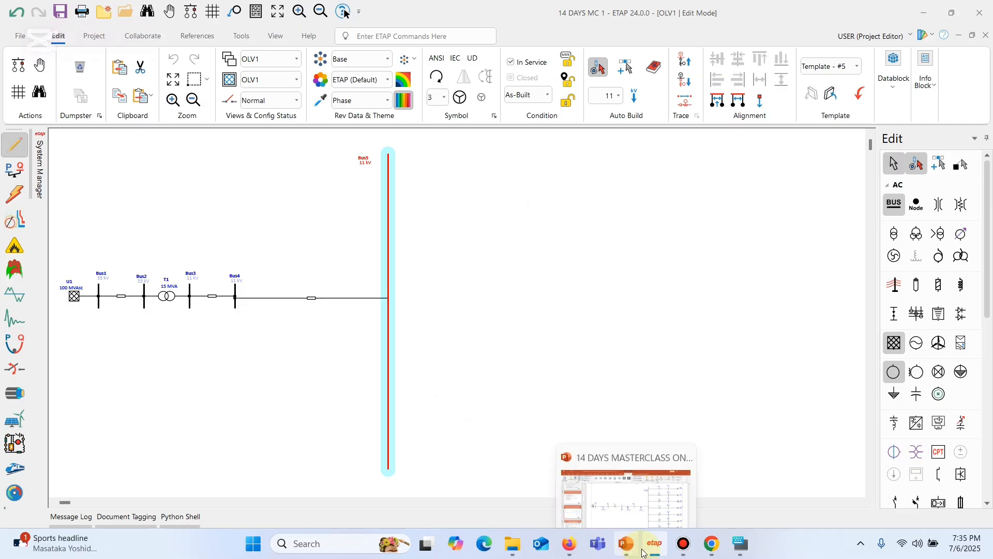
pyautogui.click(627, 544)
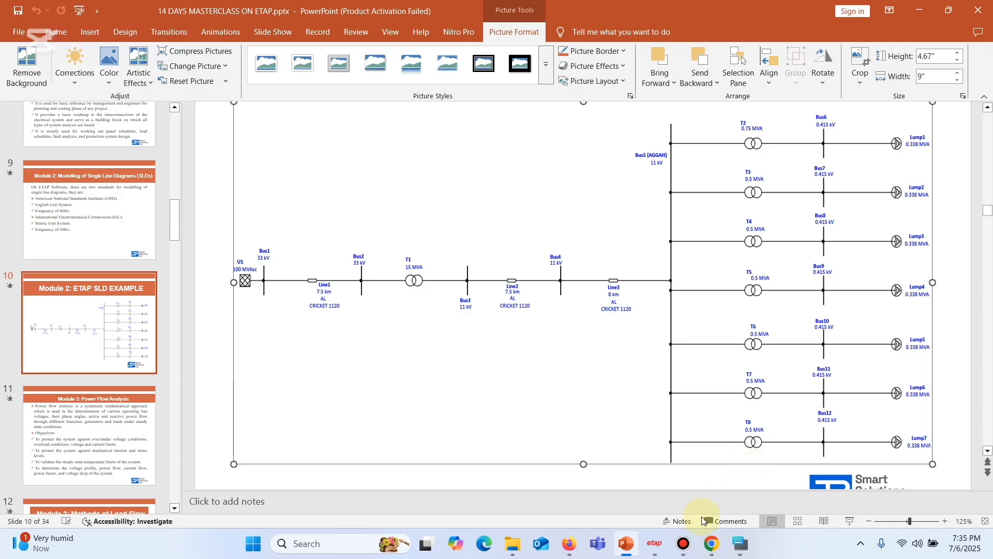
pyautogui.click(654, 543)
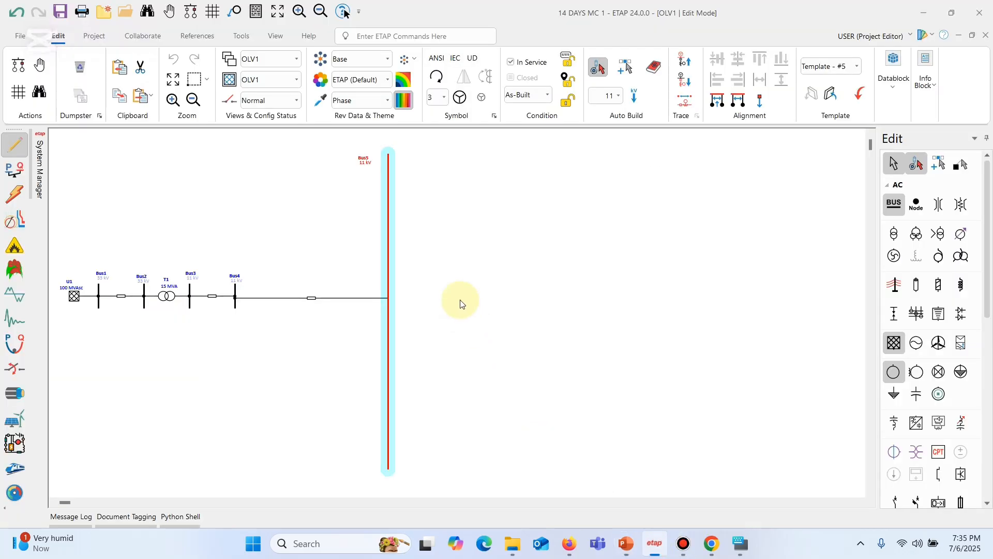
pyautogui.click(901, 241)
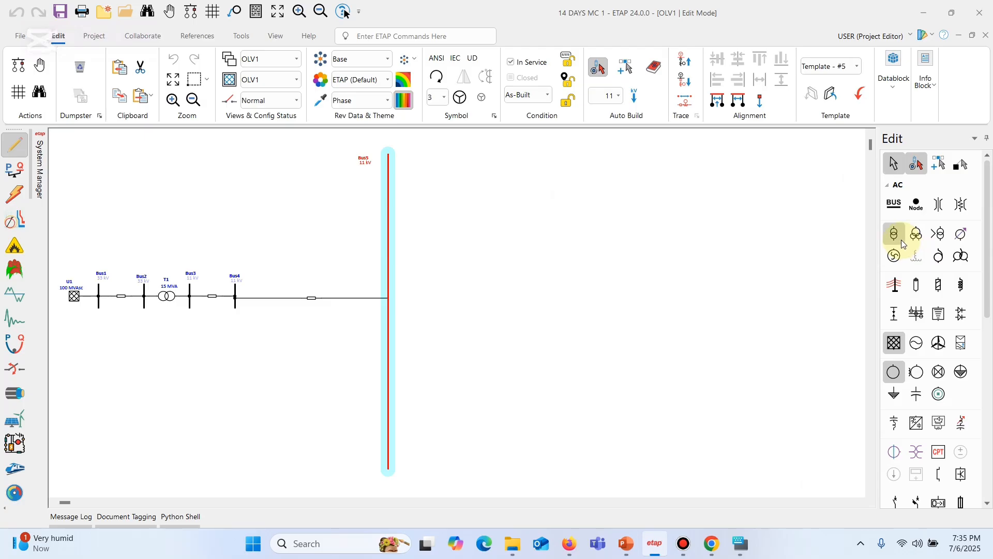
pyautogui.click(412, 298)
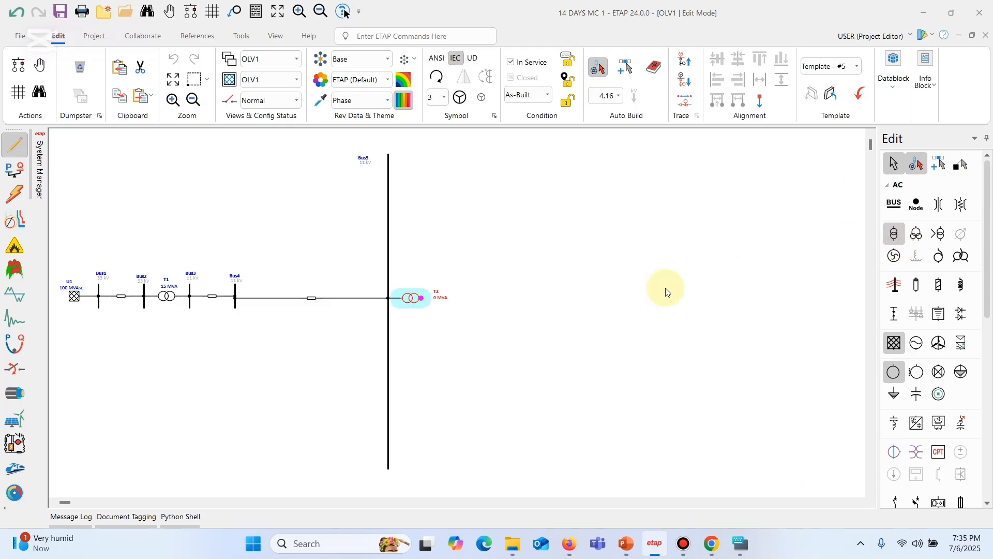
pyautogui.click(389, 323)
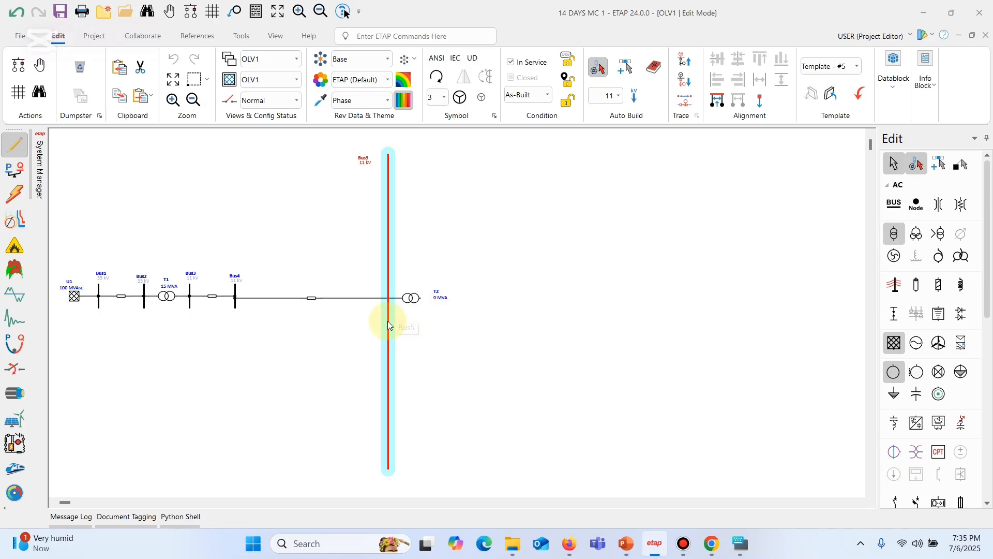
pyautogui.click(895, 235)
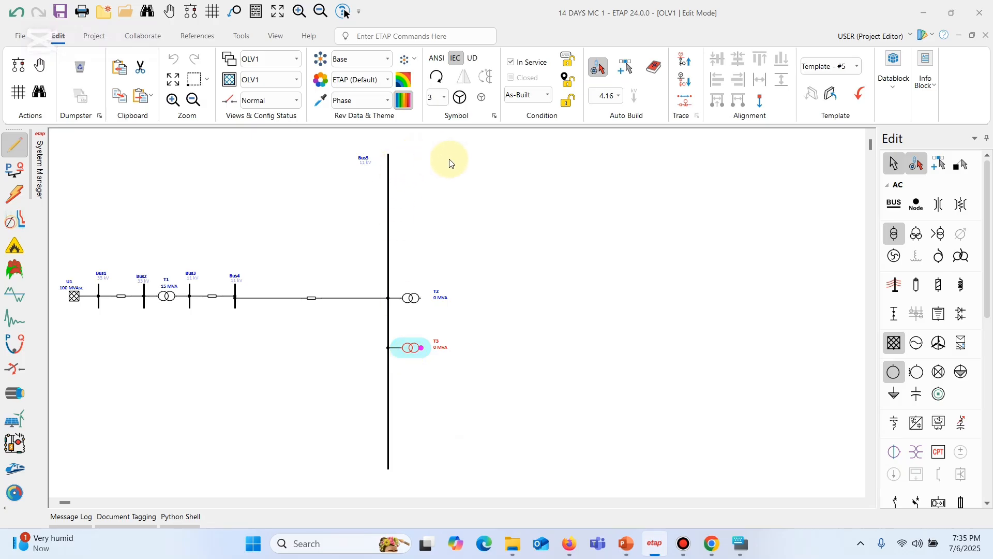
pyautogui.click(516, 228)
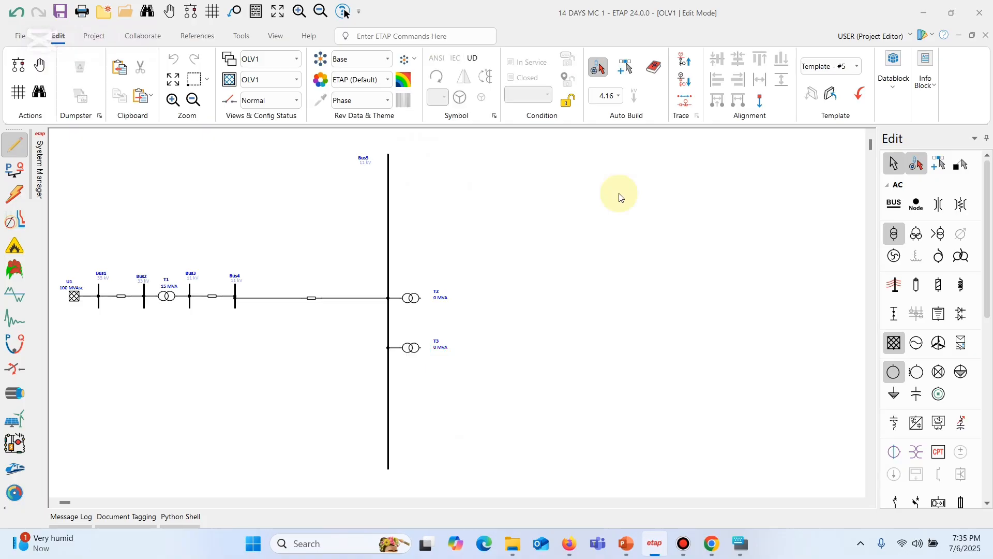
# Step: Turn off Auto Build and move transformers T2 and T3 up along Bus5, T2 near its upper end and T3 just below
pyautogui.click(914, 169)
pyautogui.click(914, 170)
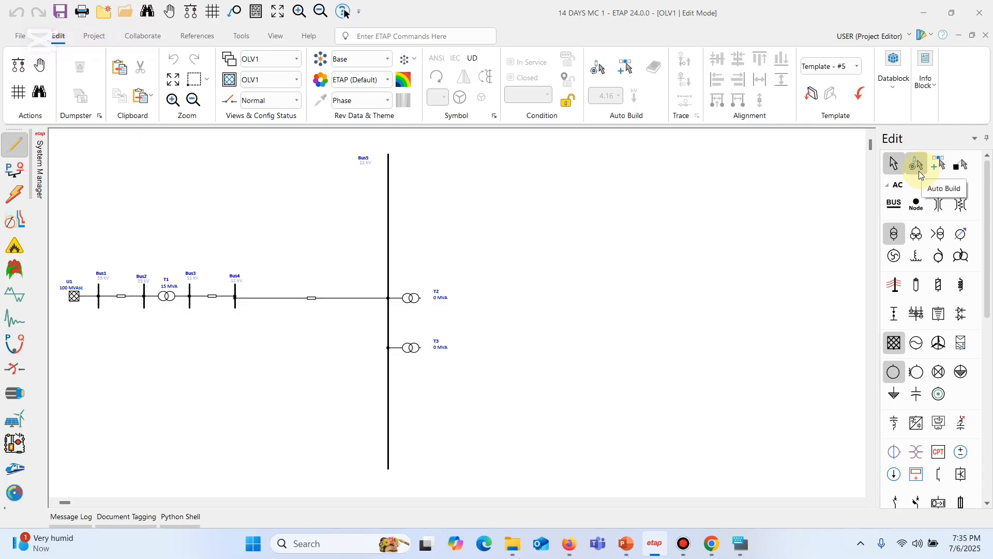
pyautogui.click(894, 234)
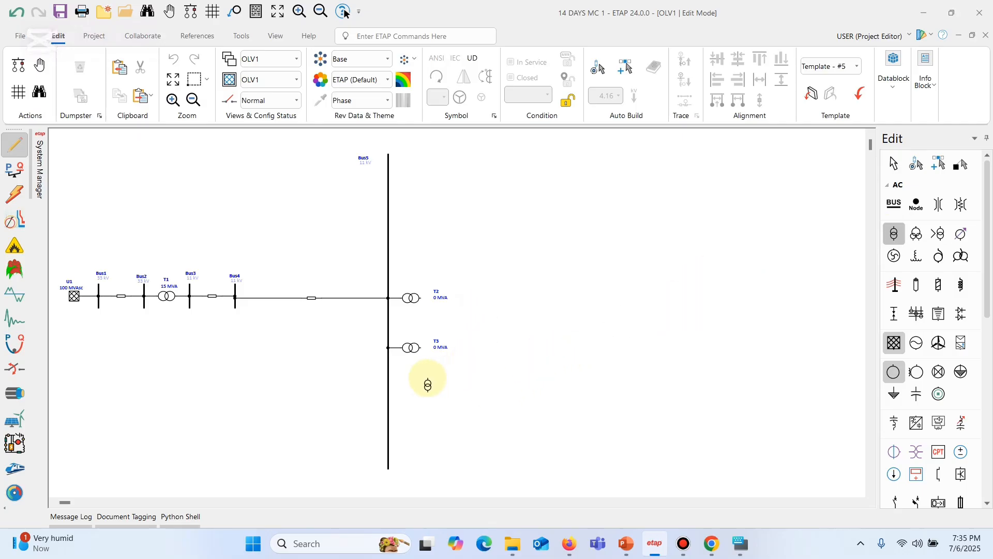
pyautogui.click(893, 164)
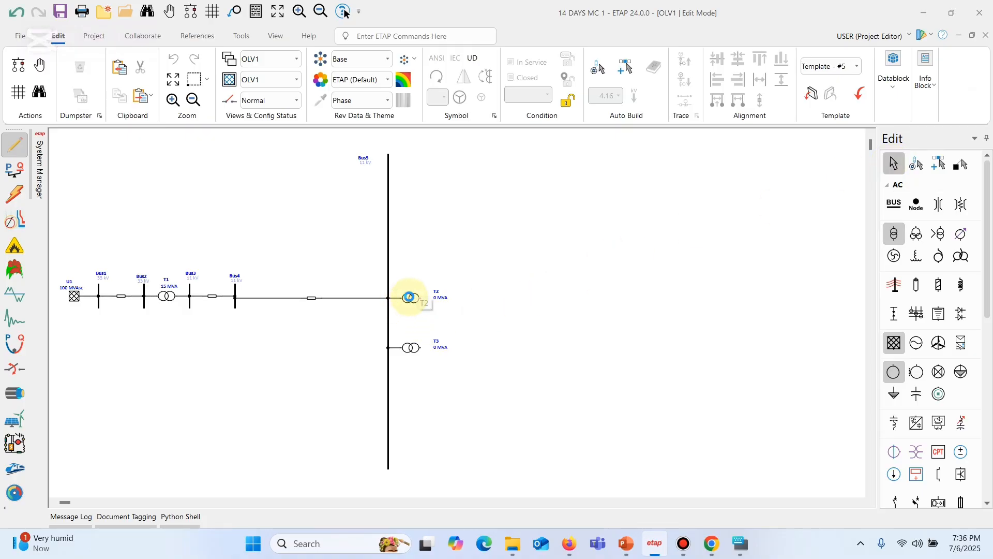
pyautogui.moveTo(409, 296); pyautogui.dragTo(426, 169)
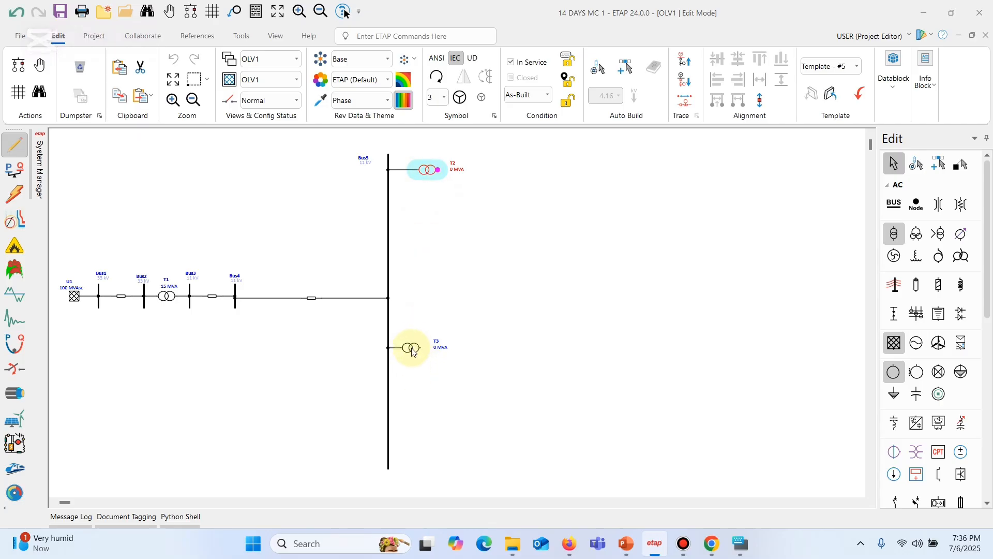
pyautogui.moveTo(412, 351); pyautogui.dragTo(428, 216)
pyautogui.click(488, 267)
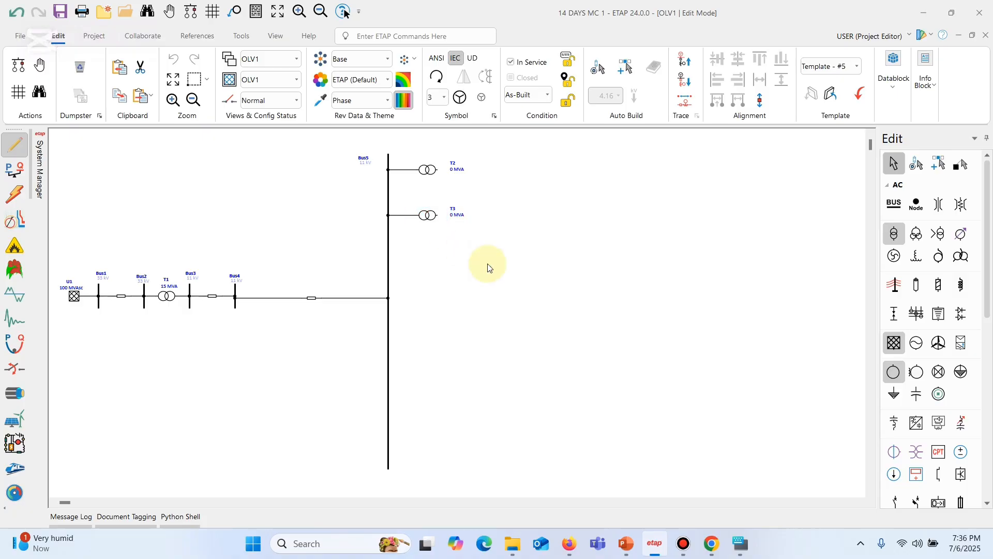
# Step: Place five more two-winding transformers in an evenly spaced vertical column beside Bus5, below T3
pyautogui.click(893, 234)
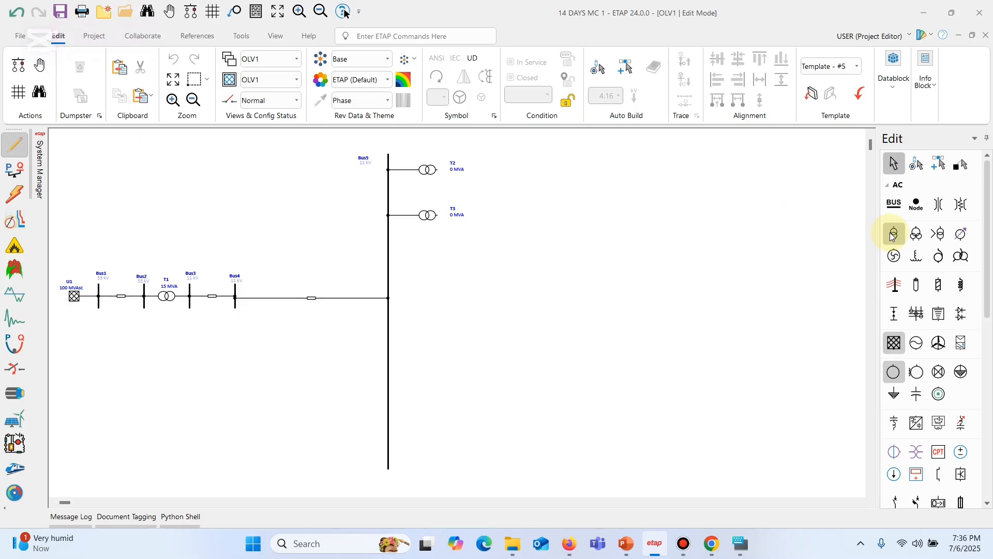
pyautogui.click(441, 262)
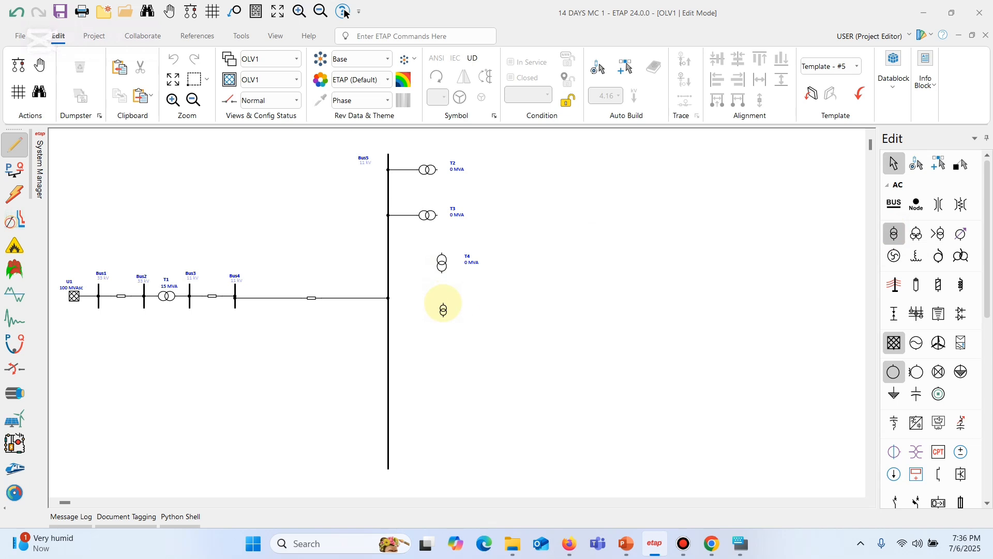
pyautogui.click(442, 311)
pyautogui.click(443, 364)
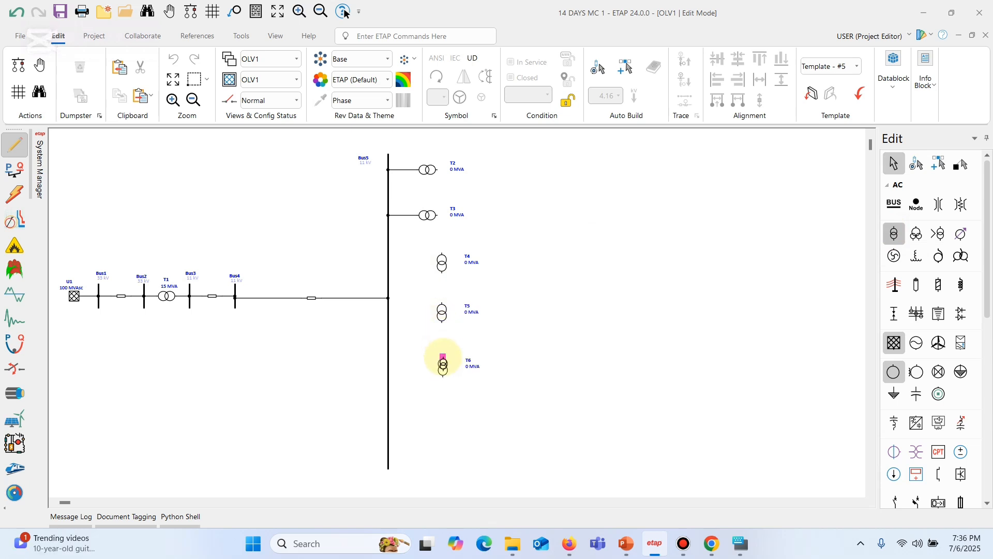
pyautogui.click(442, 409)
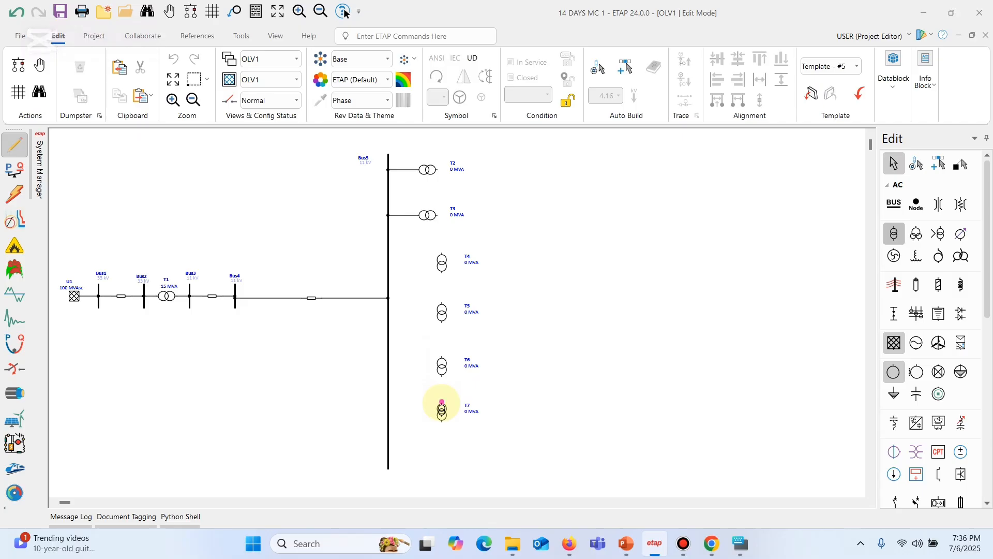
pyautogui.click(441, 454)
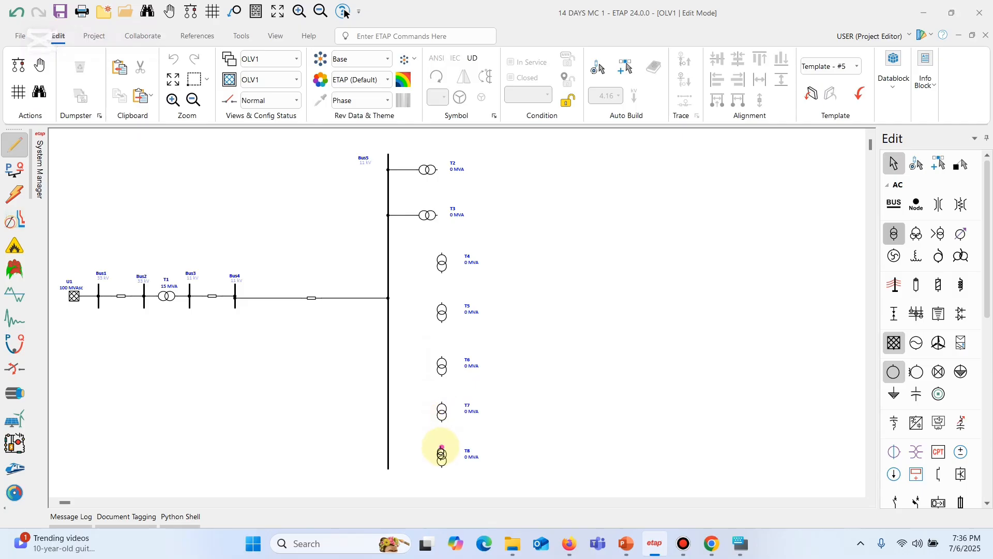
pyautogui.click(893, 165)
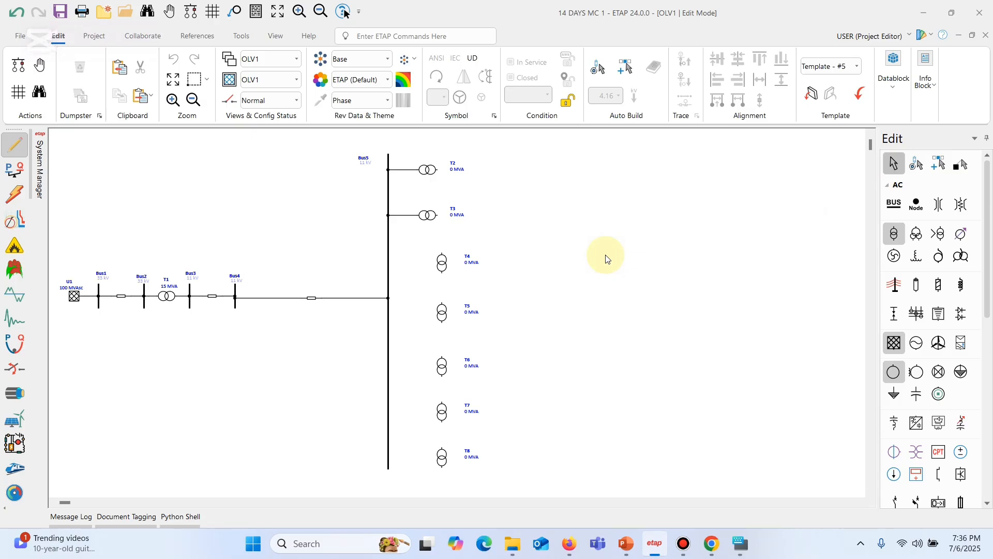
# Step: Rotate transformers T4 and T5 to horizontal and connect the primary side of each to Bus5
pyautogui.click(443, 269)
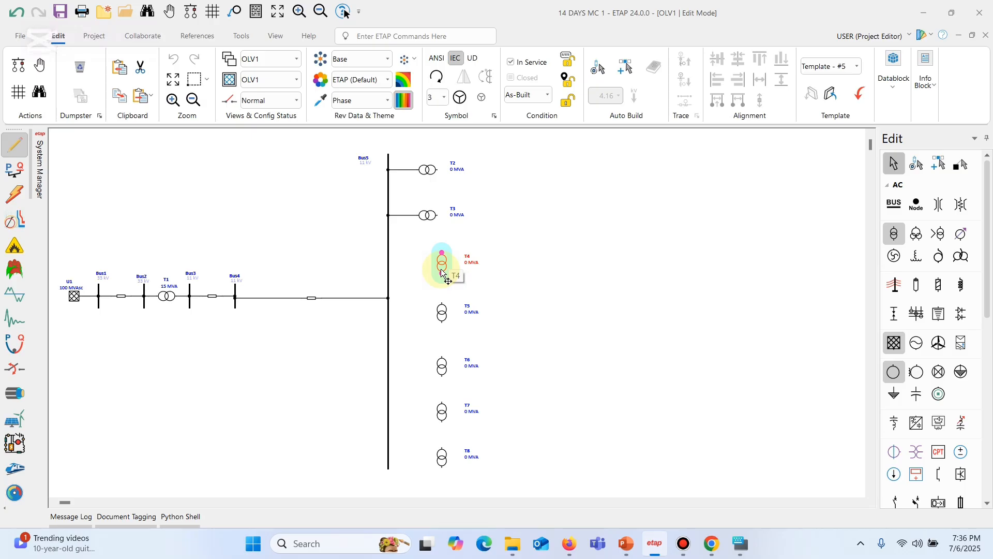
pyautogui.hotkey('ctrl', 'r')
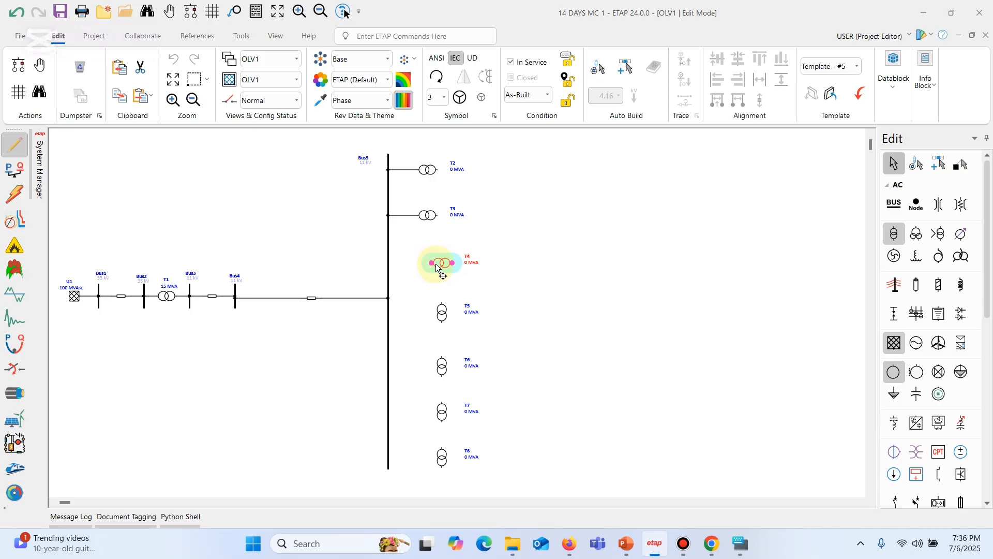
pyautogui.moveTo(440, 265); pyautogui.dragTo(389, 261)
pyautogui.click(442, 313)
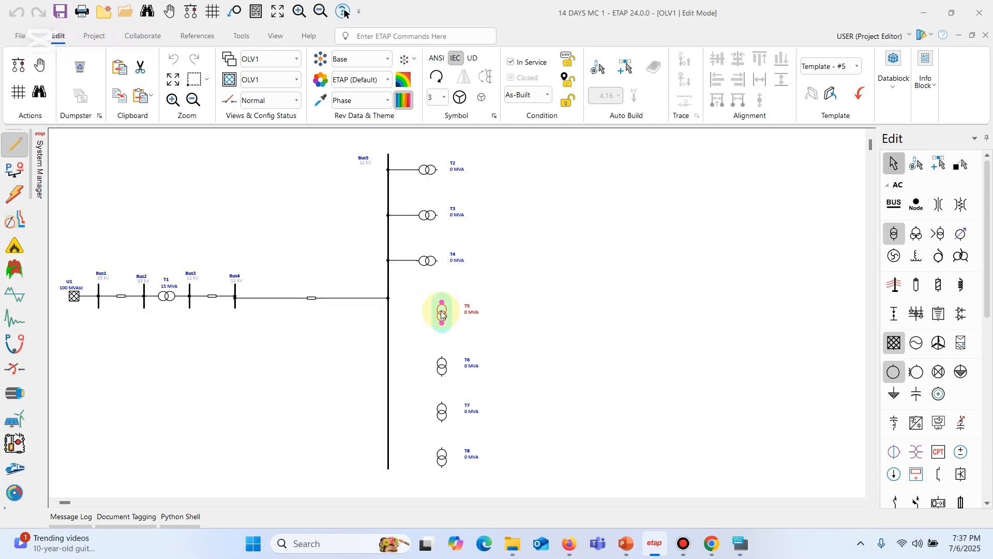
pyautogui.hotkey('ctrl', 'r')
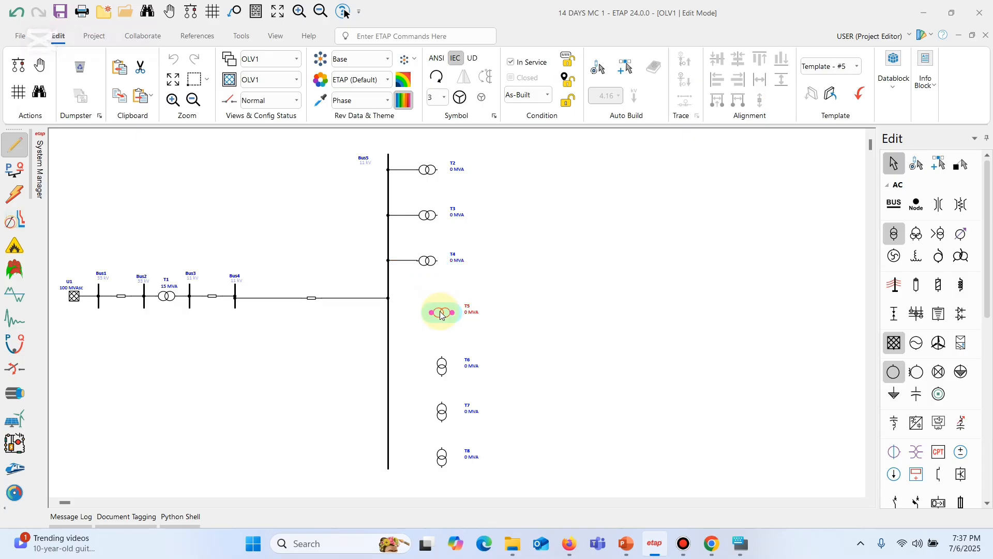
pyautogui.moveTo(432, 312); pyautogui.dragTo(390, 317)
# Step: Rotate transformers T6 and T7 to horizontal and connect the primary side of each to Bus5
pyautogui.click(442, 366)
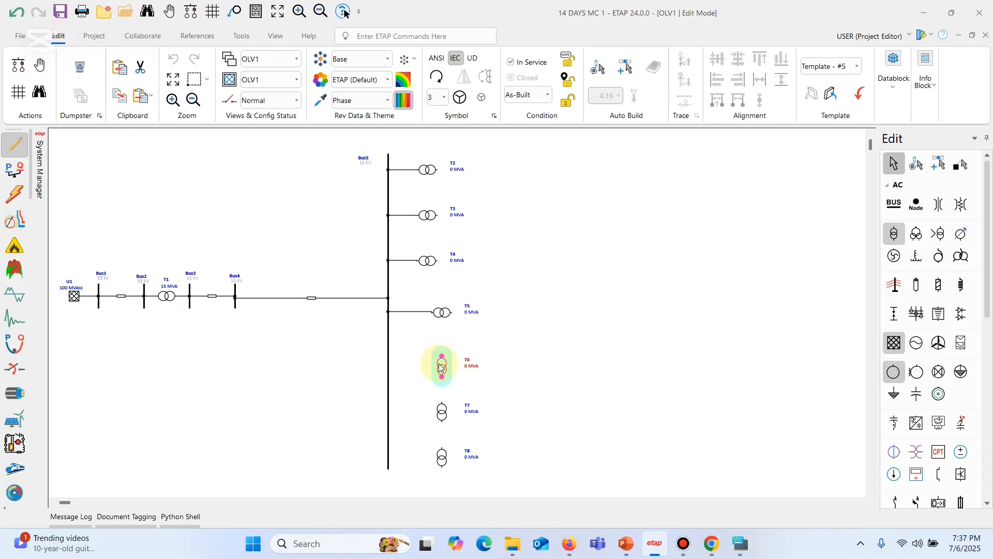
pyautogui.hotkey('ctrl', 'r')
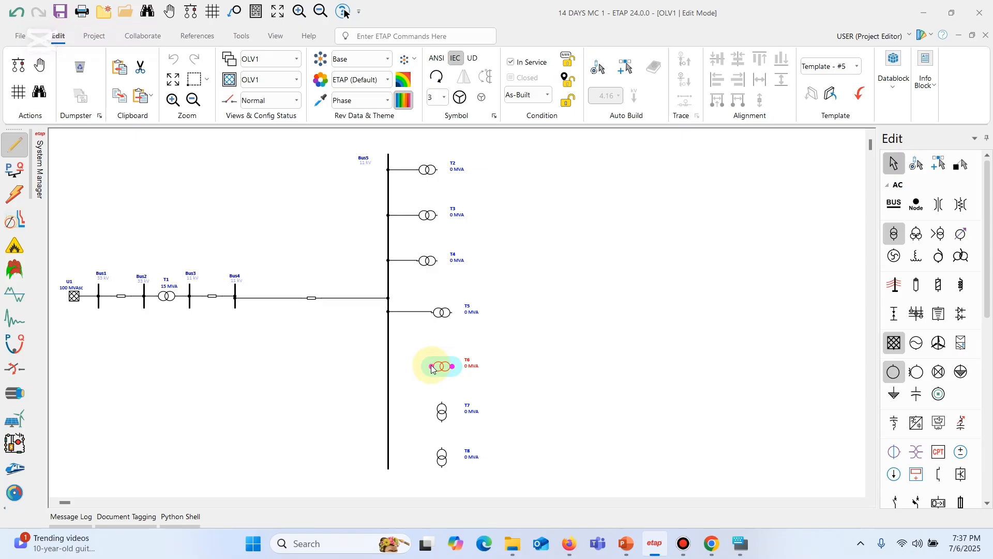
pyautogui.moveTo(432, 367); pyautogui.dragTo(390, 368)
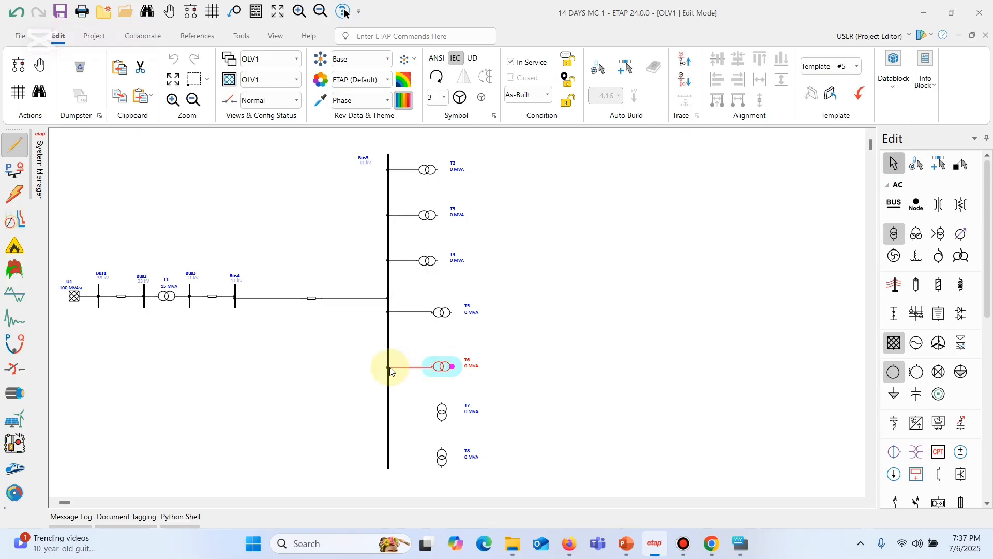
pyautogui.click(444, 413)
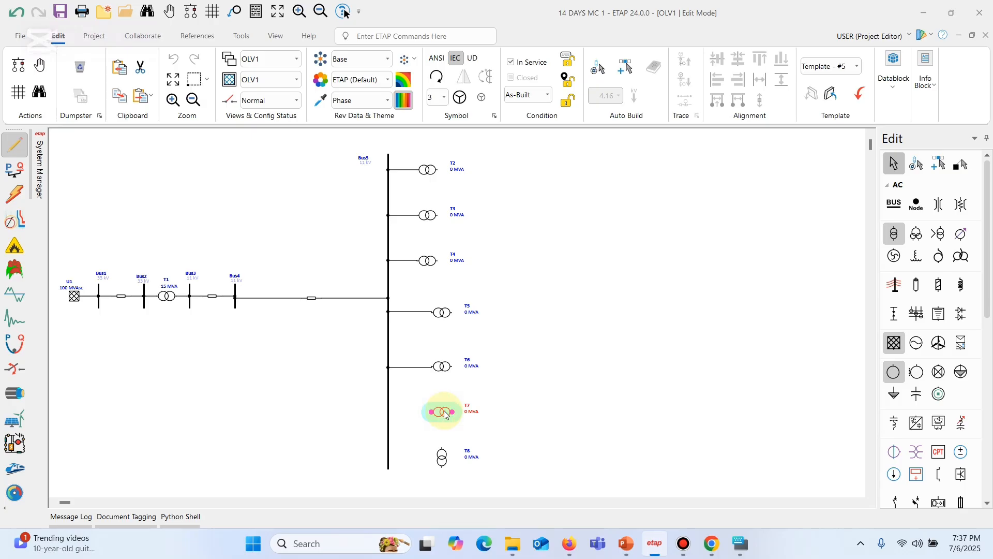
pyautogui.hotkey('ctrl', 'r')
pyautogui.moveTo(431, 411); pyautogui.dragTo(390, 409)
# Step: Rotate transformer T8 to horizontal and connect its primary side near the lower end of Bus5
pyautogui.click(443, 459)
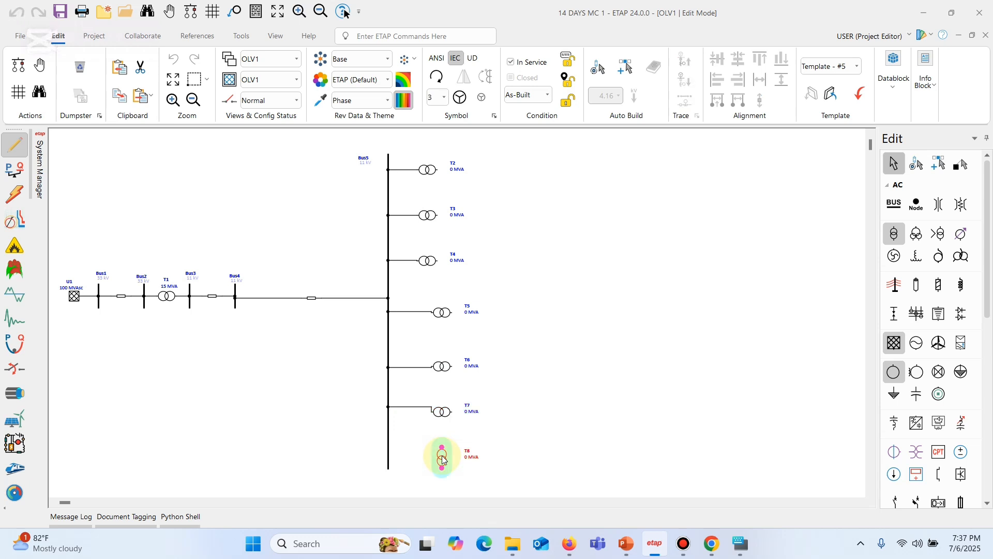
pyautogui.hotkey('ctrl', 'r')
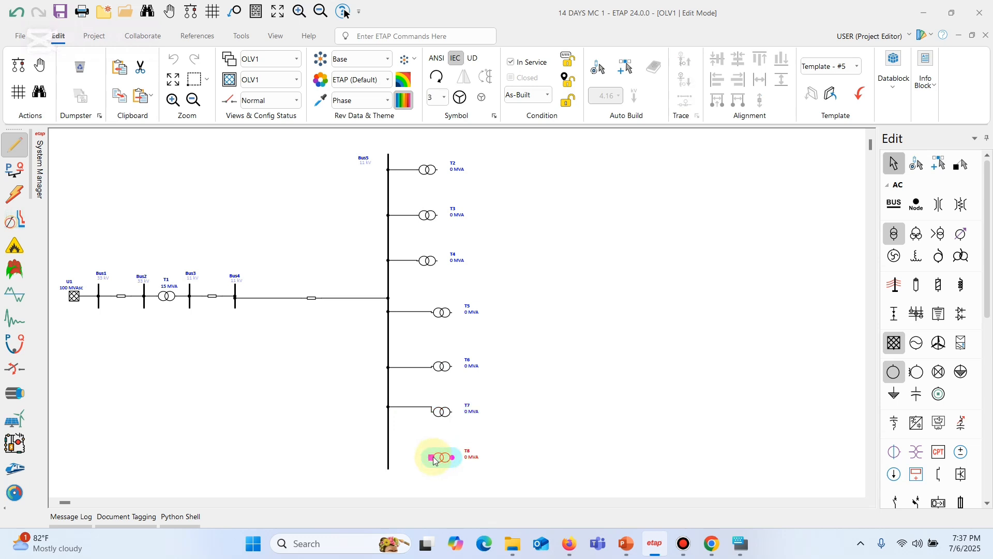
pyautogui.moveTo(431, 457); pyautogui.dragTo(395, 459)
# Step: Reposition transformers T8 through T2 into a roughly aligned column beside Bus5, straightening their connections to the bus
pyautogui.moveTo(390, 461); pyautogui.dragTo(435, 456)
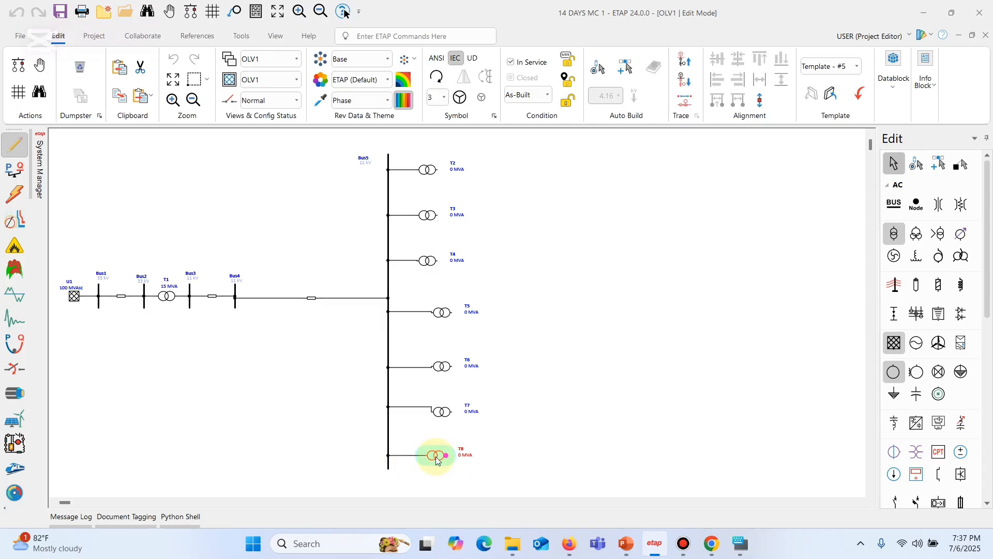
pyautogui.moveTo(442, 412); pyautogui.dragTo(436, 410)
pyautogui.click(443, 367)
pyautogui.moveTo(443, 367); pyautogui.dragTo(441, 372)
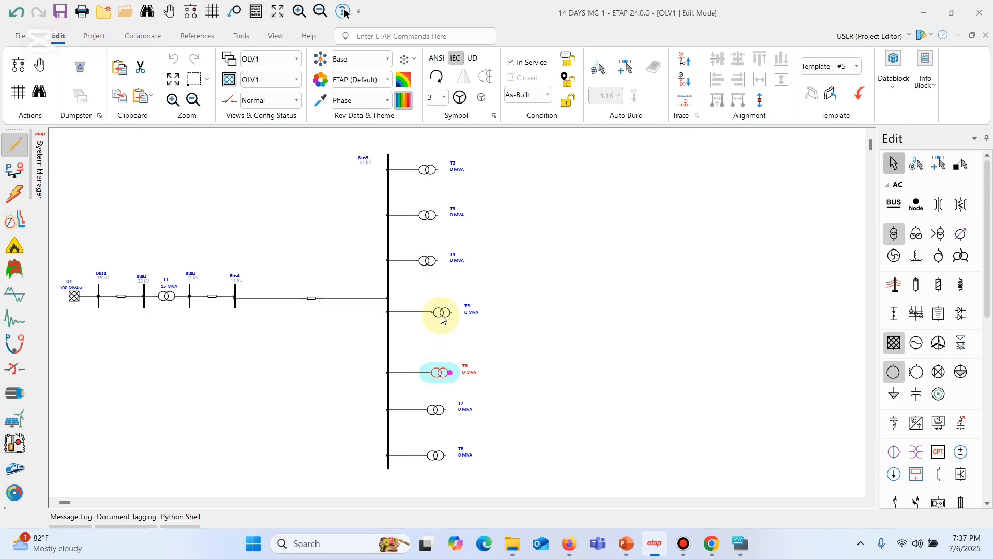
pyautogui.moveTo(440, 310); pyautogui.dragTo(440, 313)
pyautogui.moveTo(423, 259); pyautogui.dragTo(440, 266)
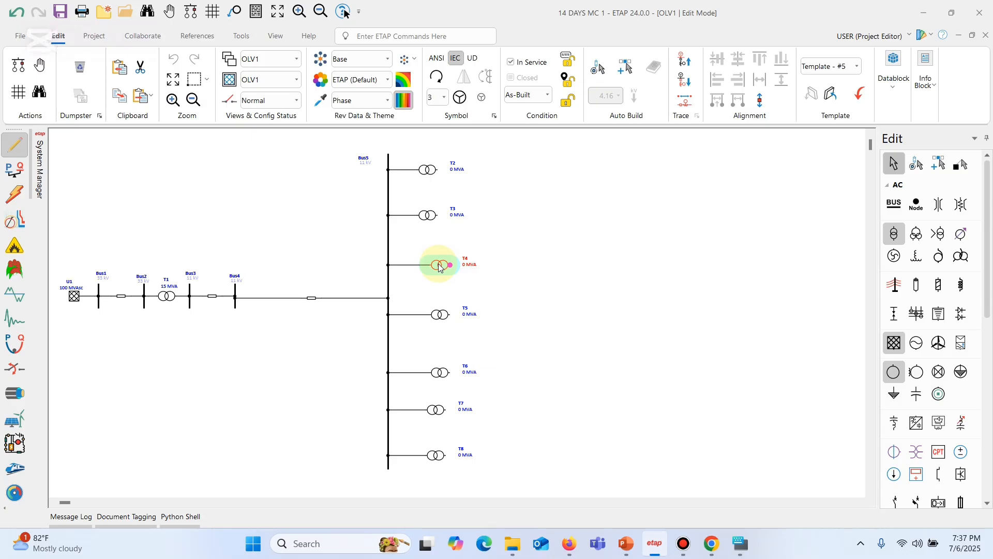
pyautogui.moveTo(428, 218); pyautogui.dragTo(444, 218)
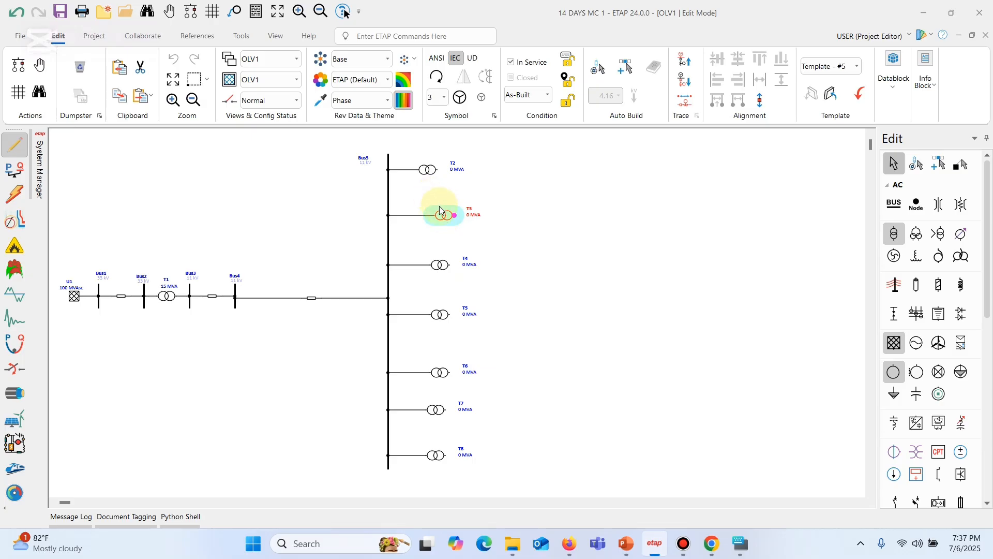
pyautogui.moveTo(427, 170); pyautogui.dragTo(452, 166)
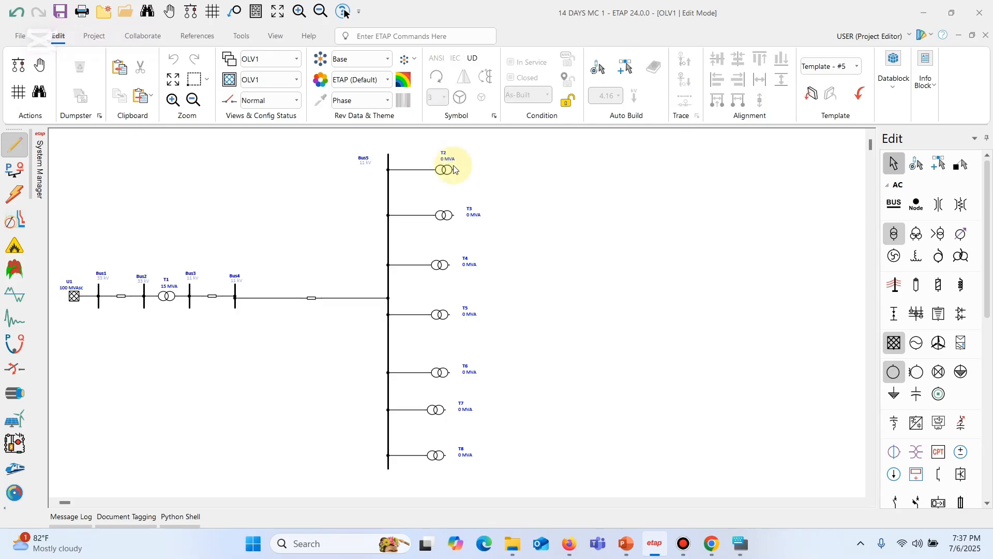
# Step: Check the ratings on the SLD example slide and set T2's secondary voltage to 0.415 kV and rated power to 0.75 MVA
pyautogui.click(625, 543)
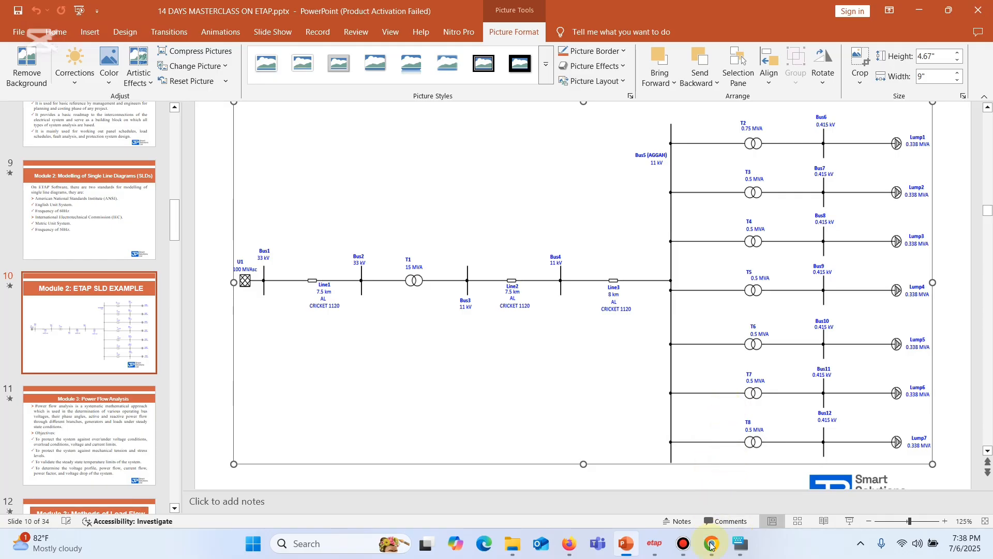
pyautogui.moveTo(654, 555)
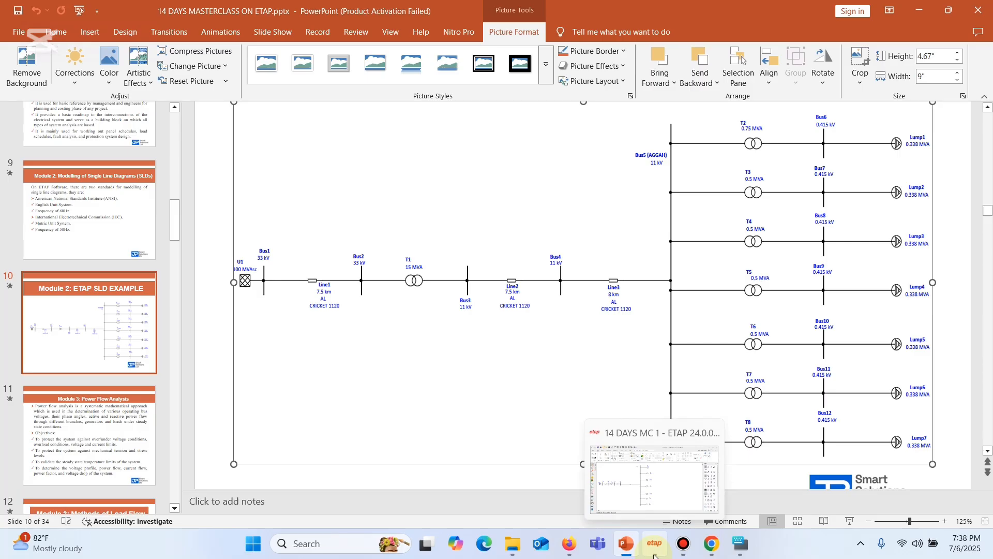
pyautogui.click(654, 551)
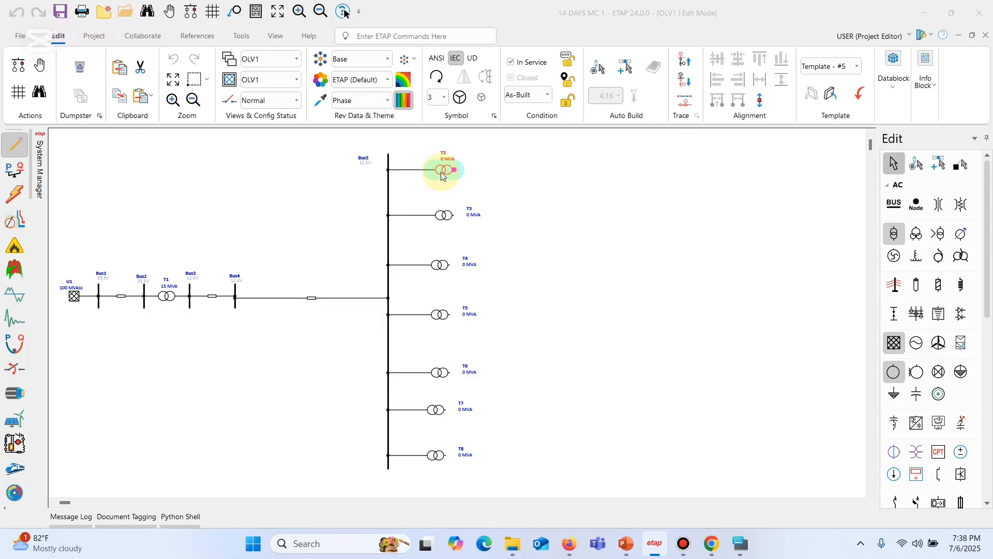
pyautogui.doubleClick(442, 172)
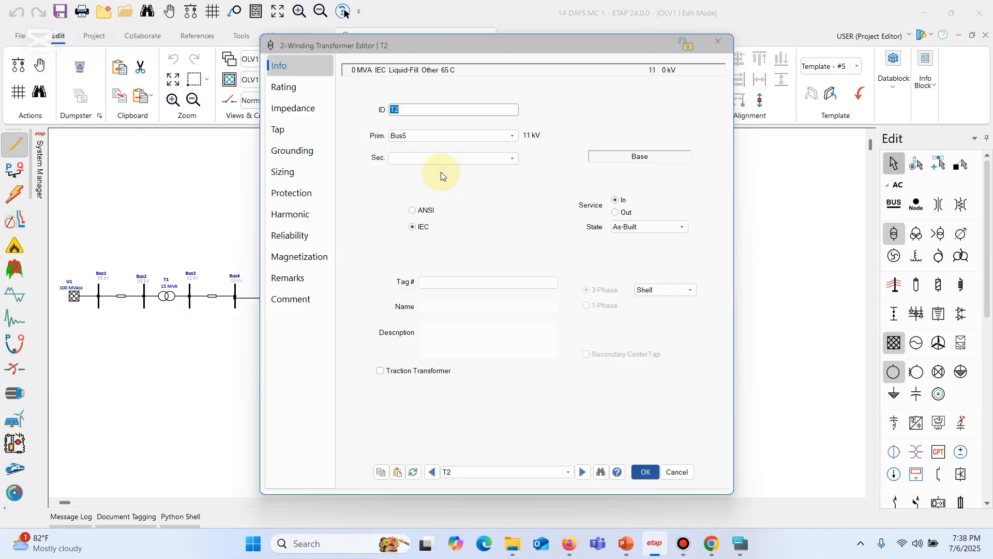
pyautogui.click(311, 86)
pyautogui.click(429, 130)
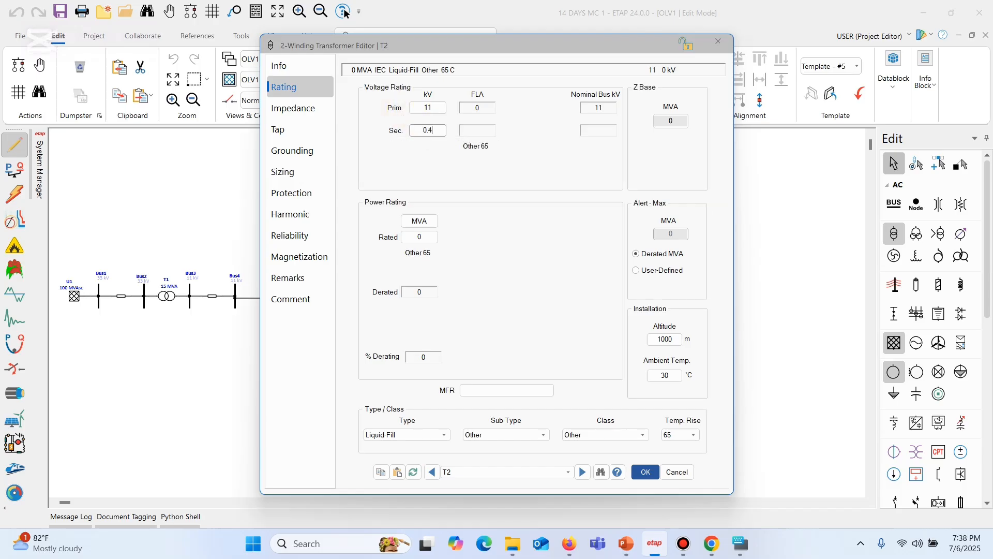
pyautogui.click(430, 237)
pyautogui.write('.75')
pyautogui.press('Tab')
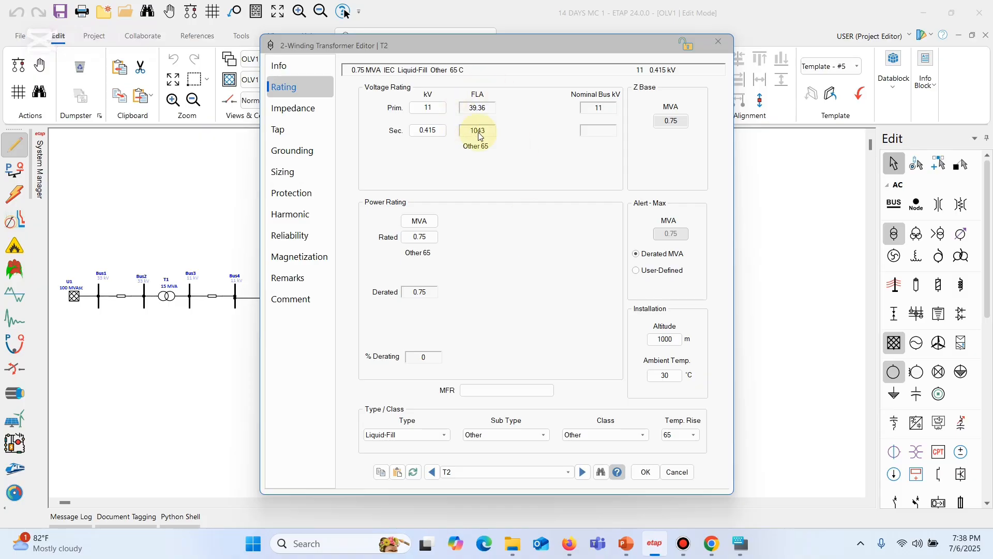
pyautogui.click(311, 106)
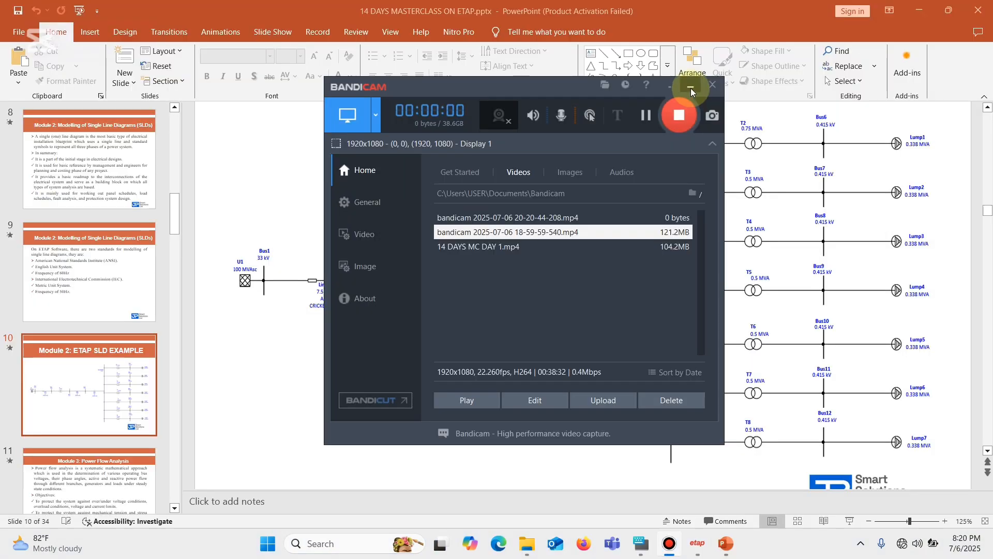
# Step: Following the SLD example slide, turn on auto build and attach a bus with a lumped load to T2's secondary side
pyautogui.click(691, 88)
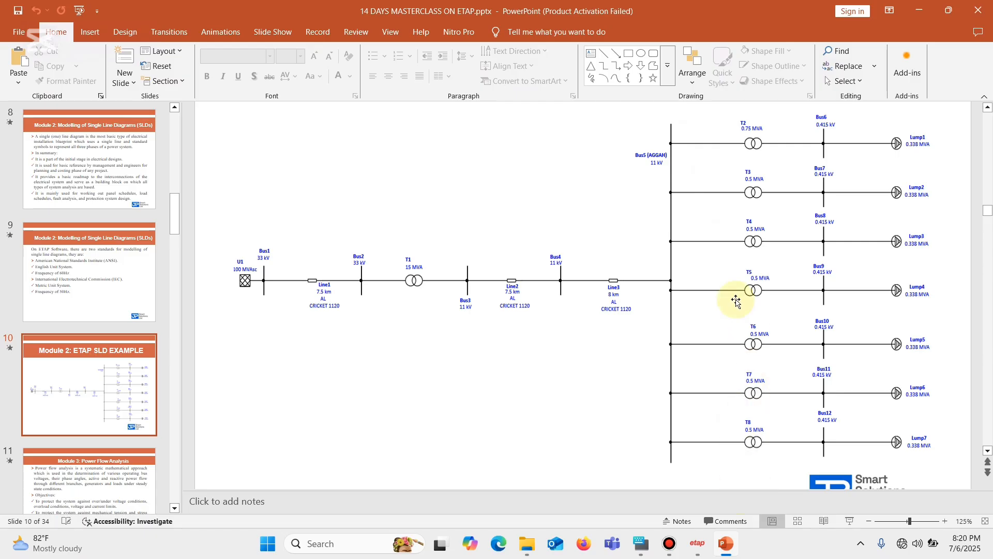
pyautogui.click(696, 544)
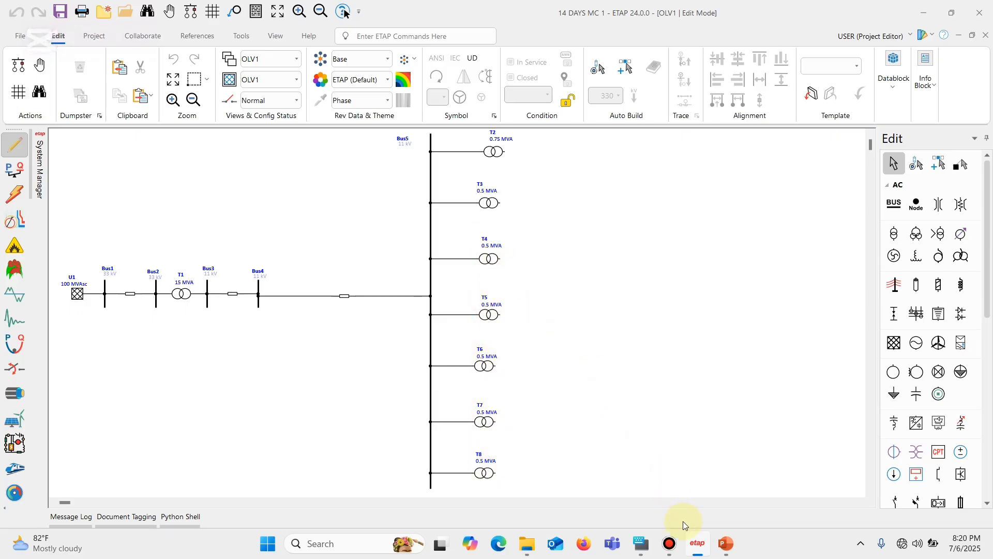
pyautogui.click(726, 544)
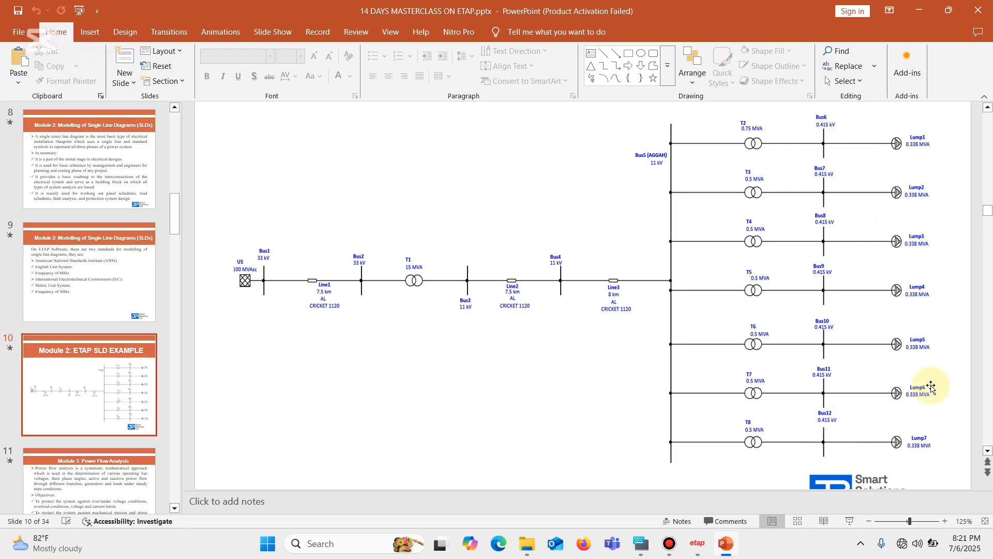
pyautogui.click(697, 543)
pyautogui.click(493, 151)
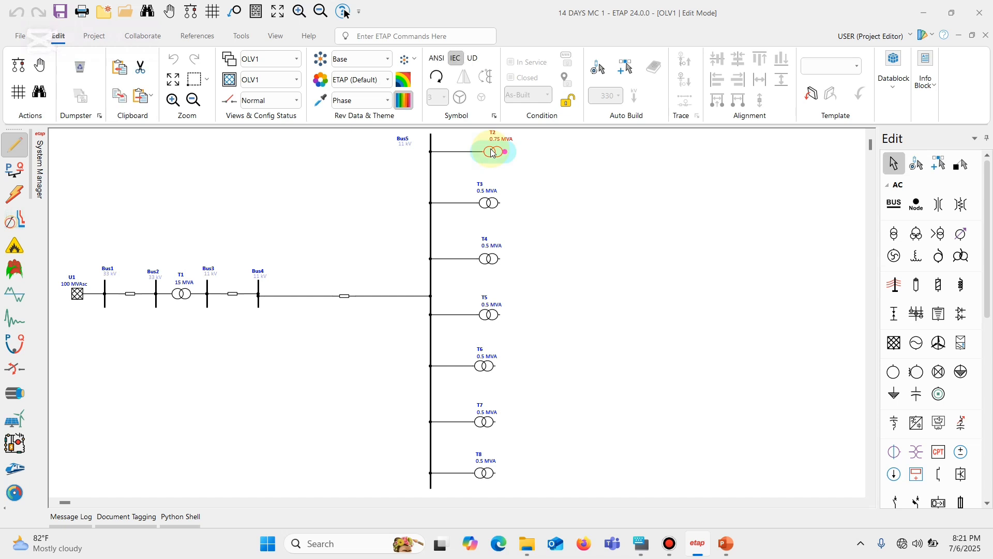
pyautogui.click(919, 164)
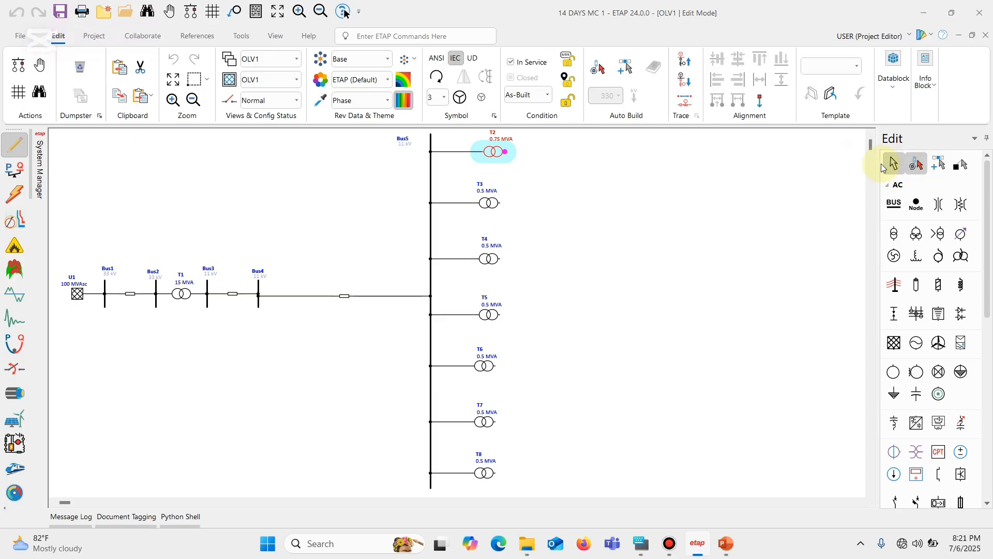
pyautogui.click(894, 203)
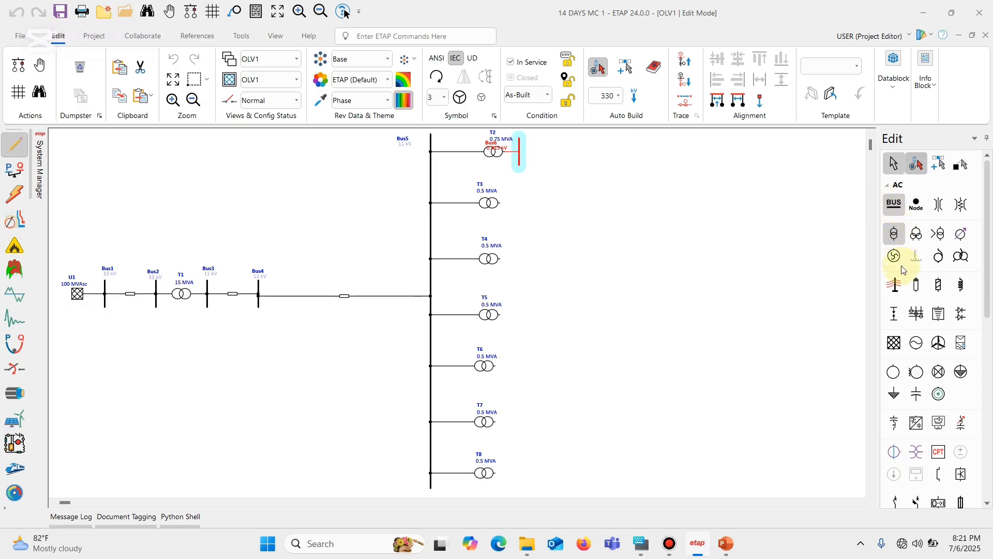
pyautogui.click(960, 373)
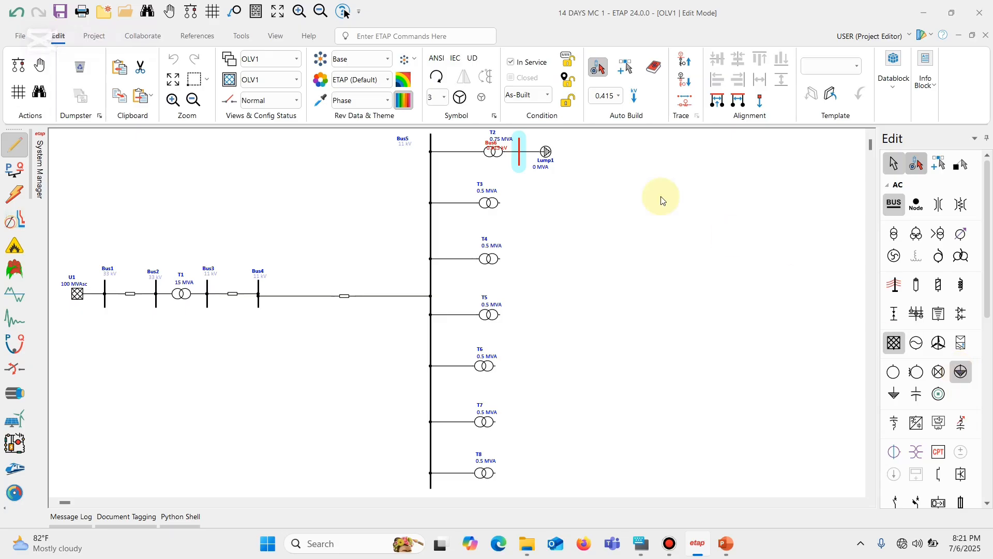
# Step: Auto-build a bus with a lumped load on the secondary side of transformer T3
pyautogui.click(488, 206)
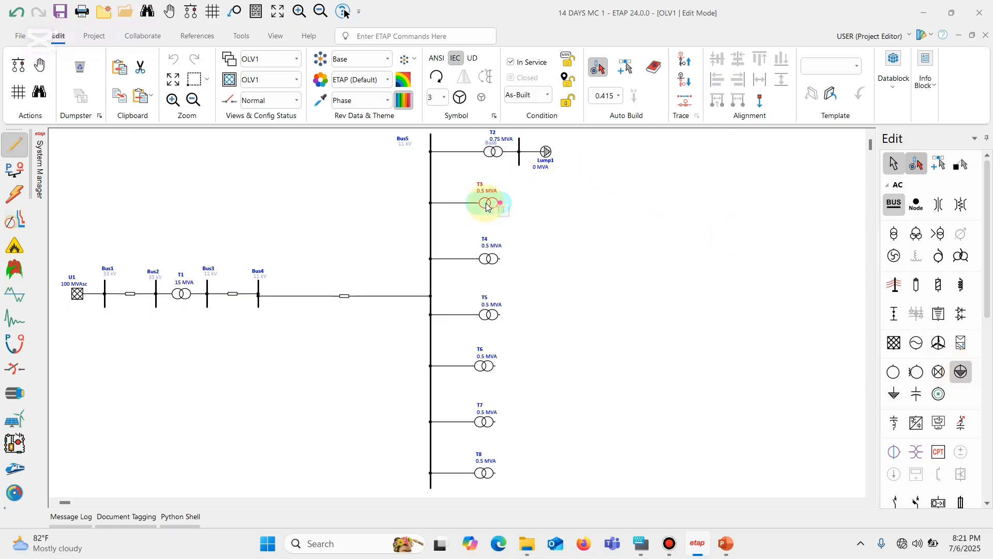
pyautogui.click(893, 205)
pyautogui.click(893, 204)
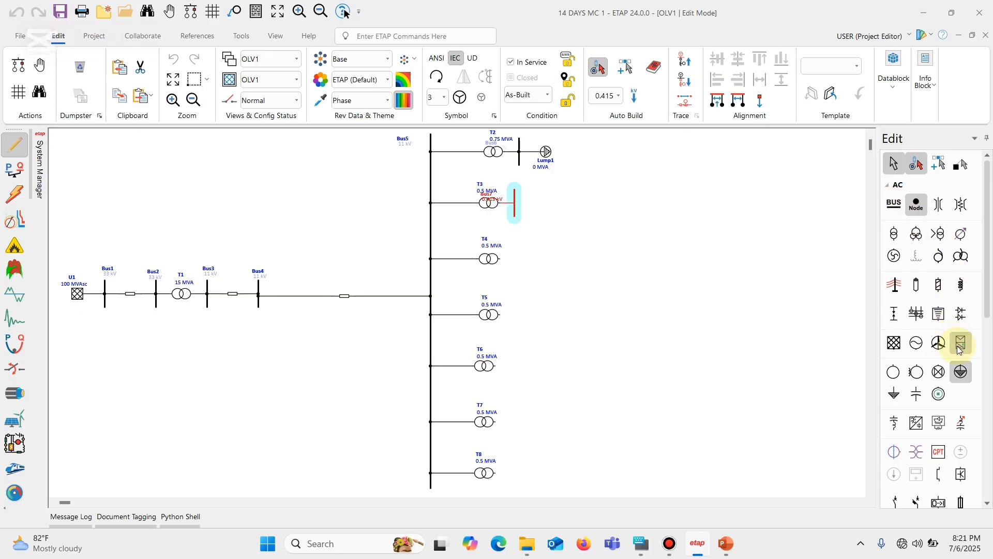
pyautogui.click(961, 372)
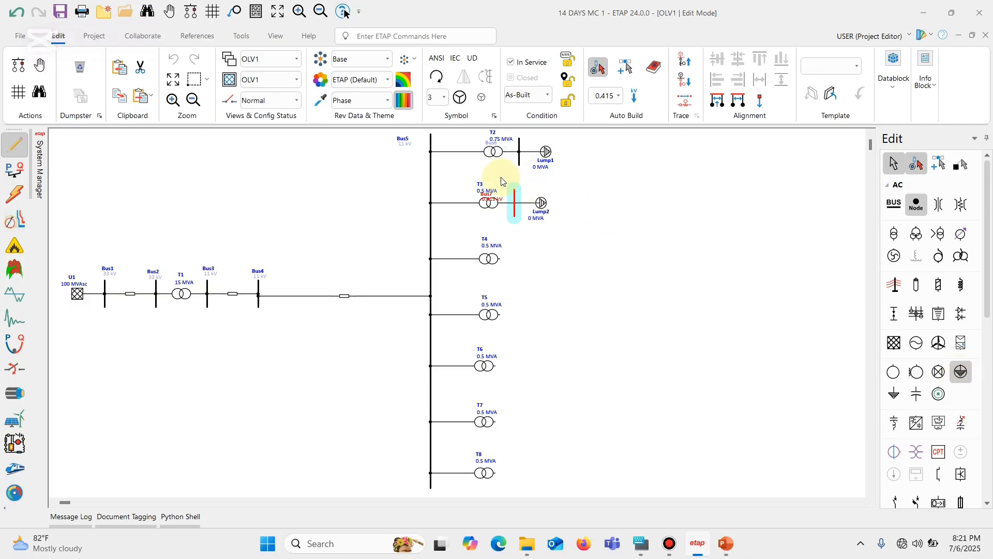
# Step: Separate the overlapping T3 and Bus7 labels by placing Bus7's labels above its bus and shifting T3 with its labels slightly toward Bus5
pyautogui.click(543, 180)
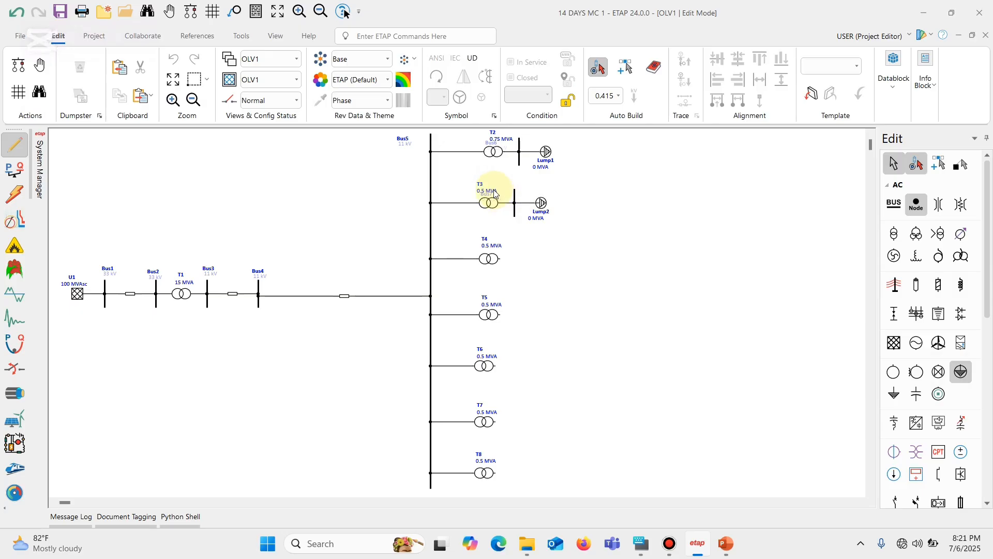
pyautogui.click(494, 194)
pyautogui.click(512, 190)
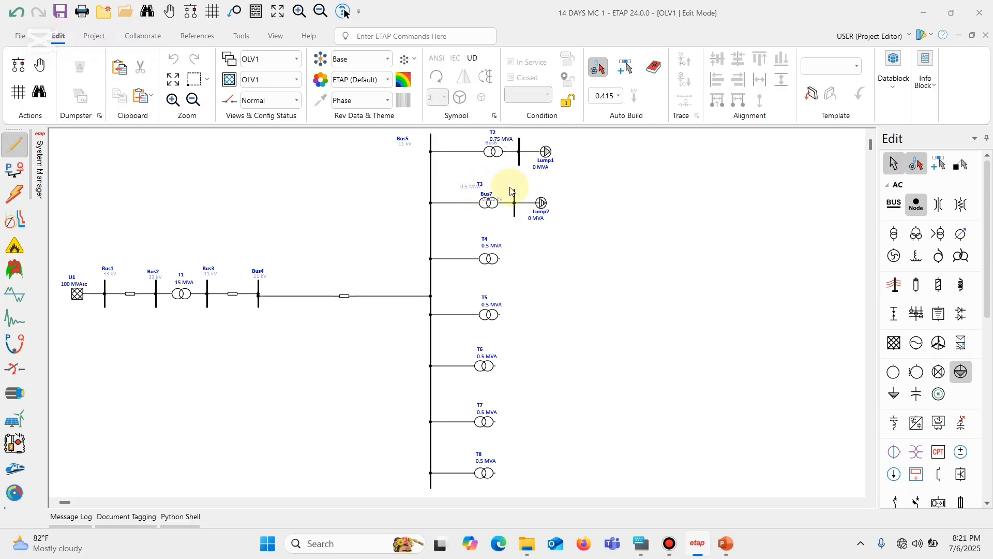
pyautogui.click(506, 201)
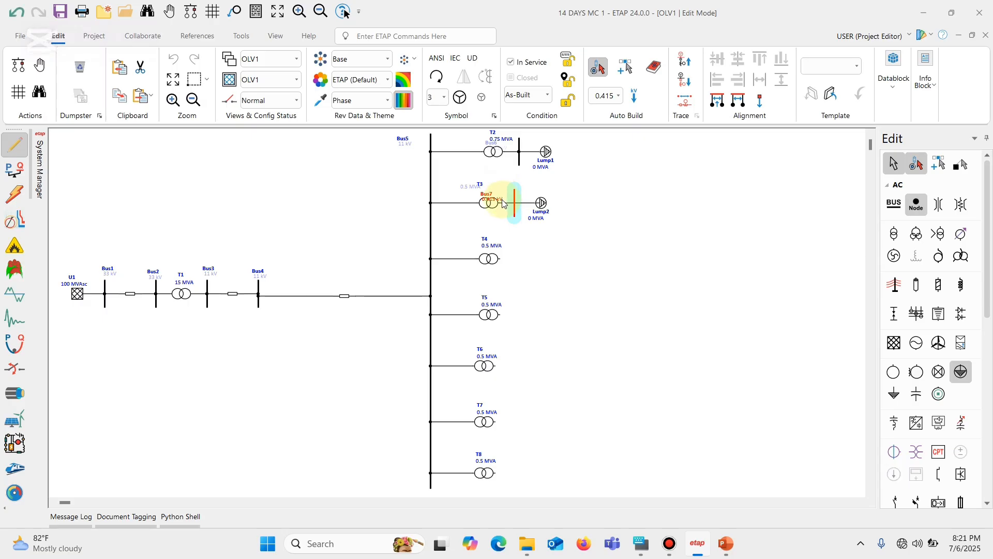
pyautogui.moveTo(502, 200)
pyautogui.mouseDown()
pyautogui.moveTo(516, 182)
pyautogui.moveTo(488, 202)
pyautogui.moveTo(513, 182)
pyautogui.mouseUp()
pyautogui.click(519, 198)
pyautogui.click(496, 202)
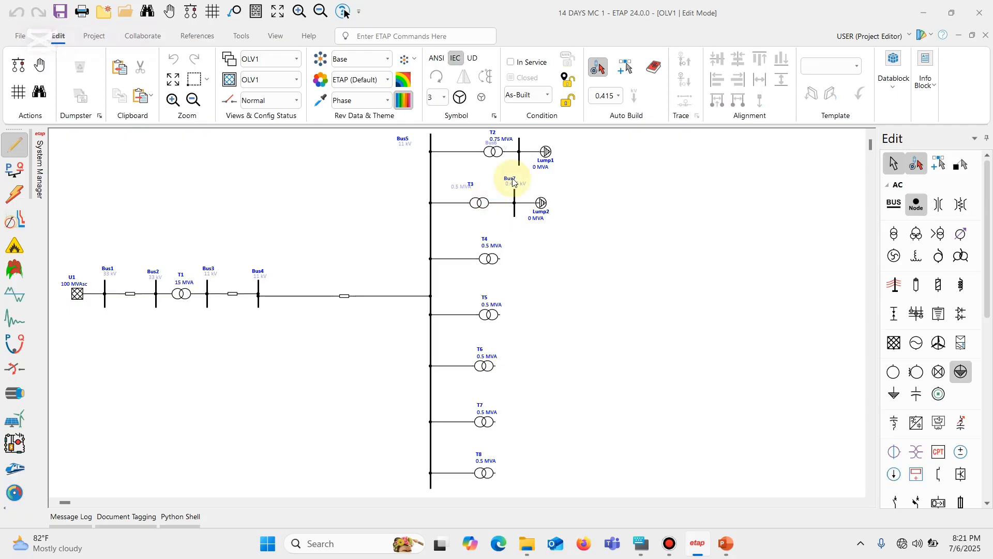
pyautogui.click(481, 205)
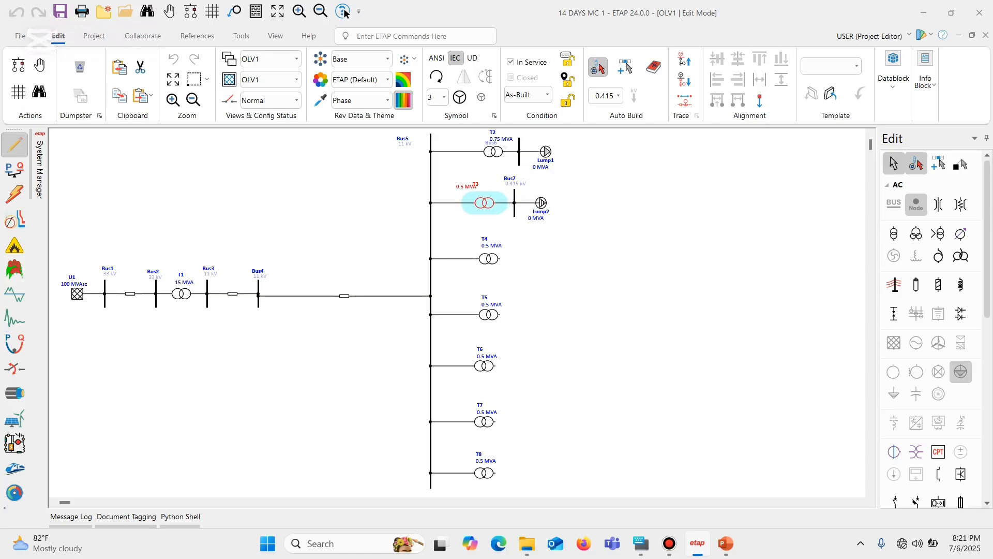
pyautogui.click(475, 191)
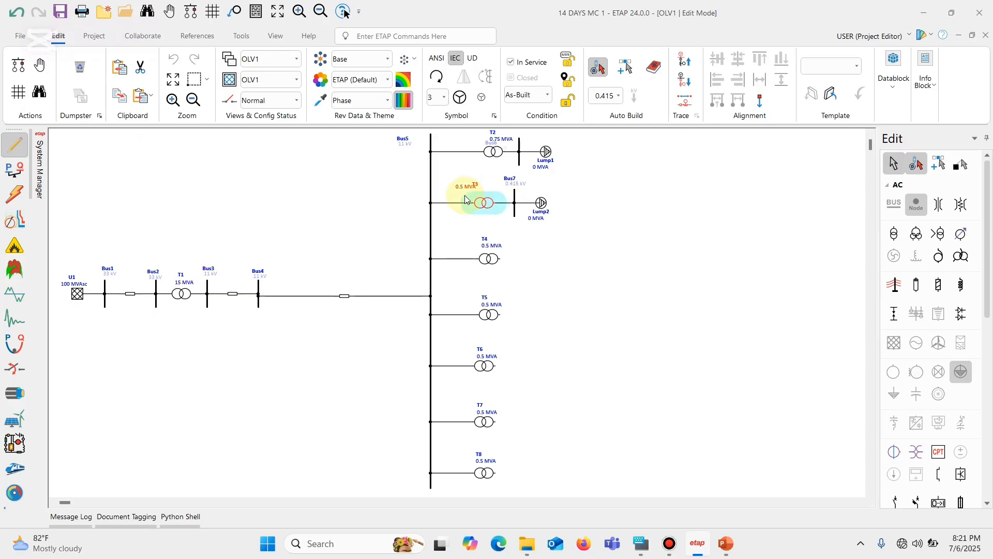
pyautogui.click(465, 196)
pyautogui.moveTo(465, 187); pyautogui.dragTo(476, 190)
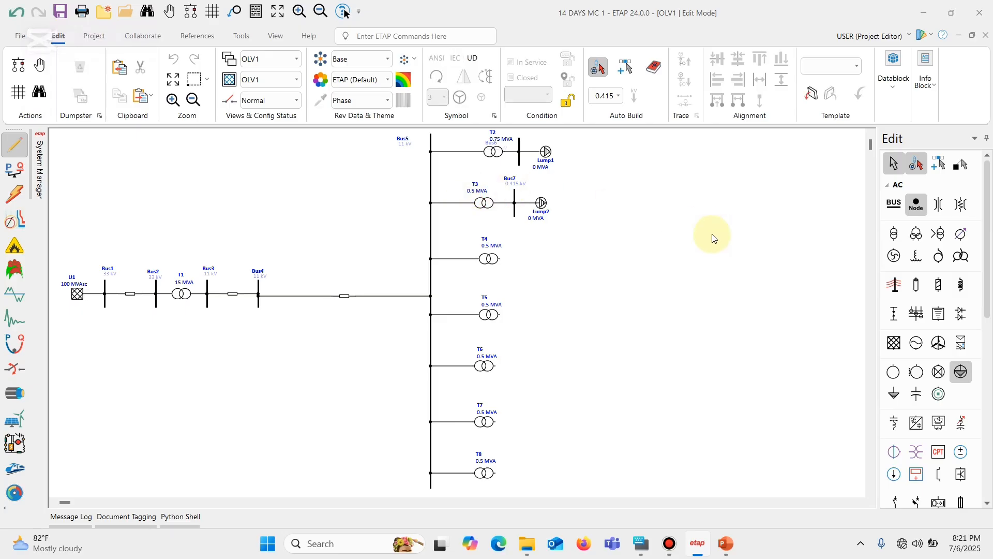
# Step: Auto-build a bus with a lumped load on the secondary side of each of transformers T4 and T5
pyautogui.click(486, 256)
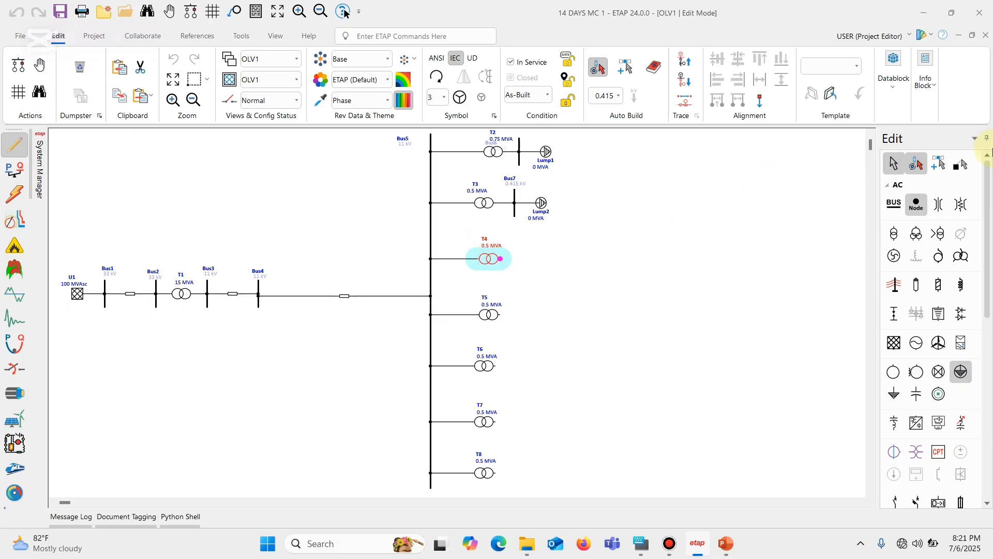
pyautogui.click(902, 210)
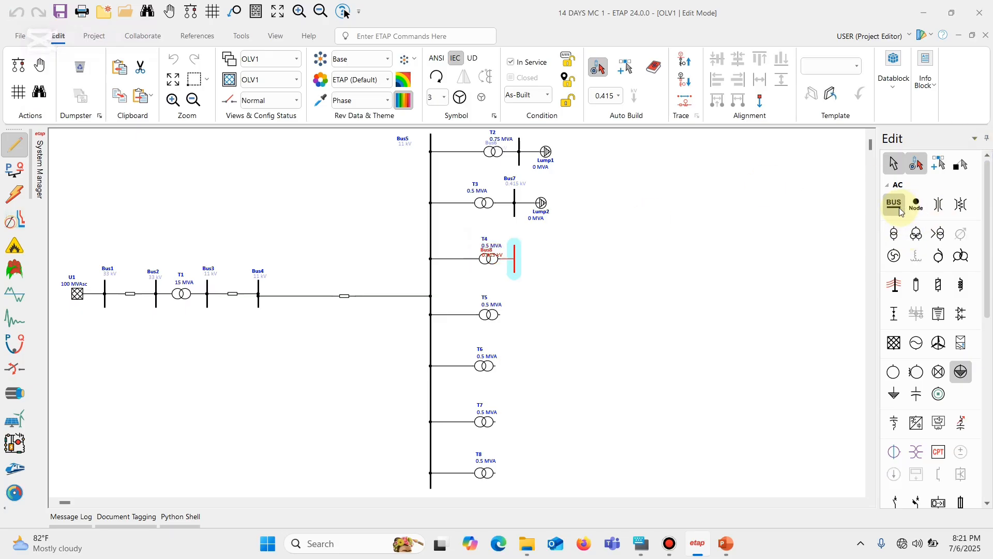
pyautogui.click(962, 372)
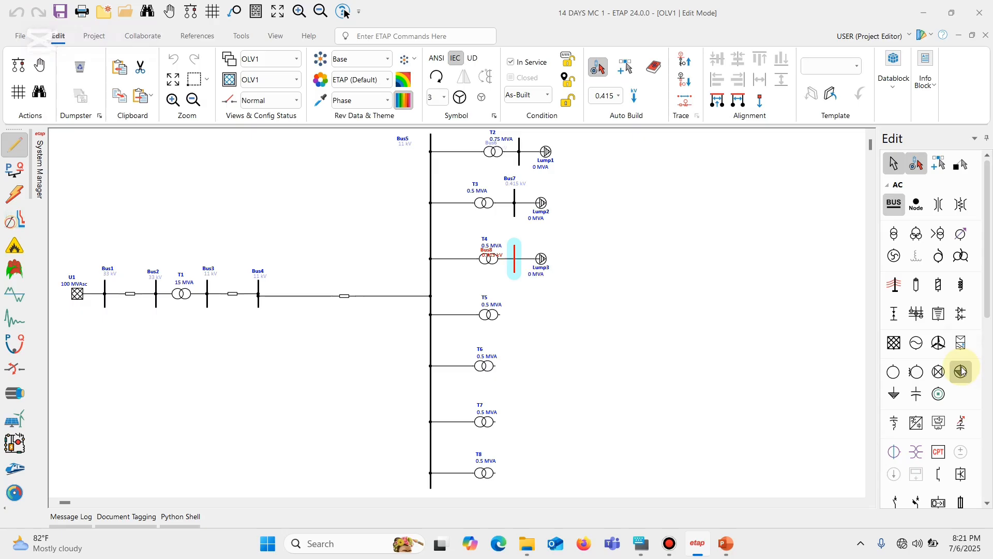
pyautogui.click(491, 323)
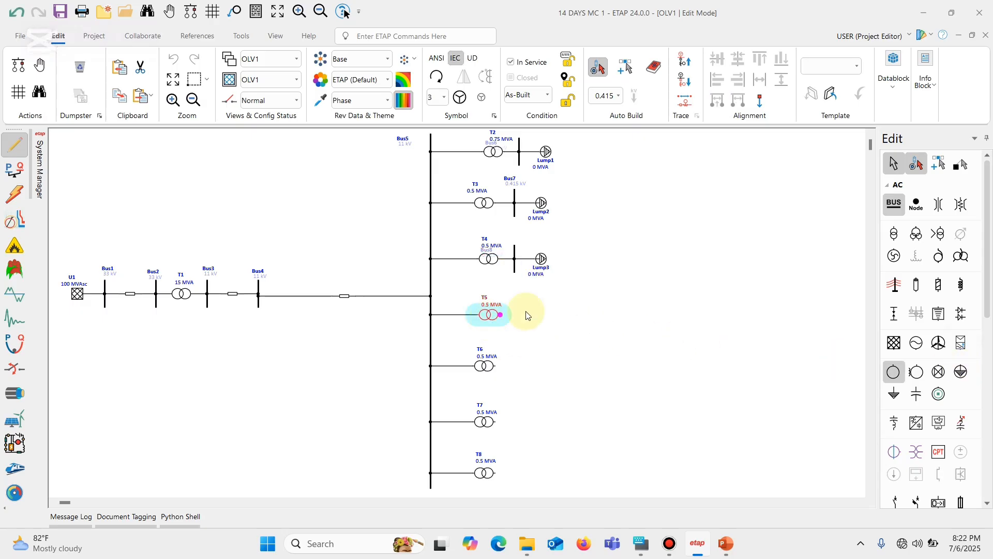
pyautogui.moveTo(894, 203)
pyautogui.mouseDown()
pyautogui.moveTo(887, 207)
pyautogui.moveTo(895, 205)
pyautogui.mouseUp()
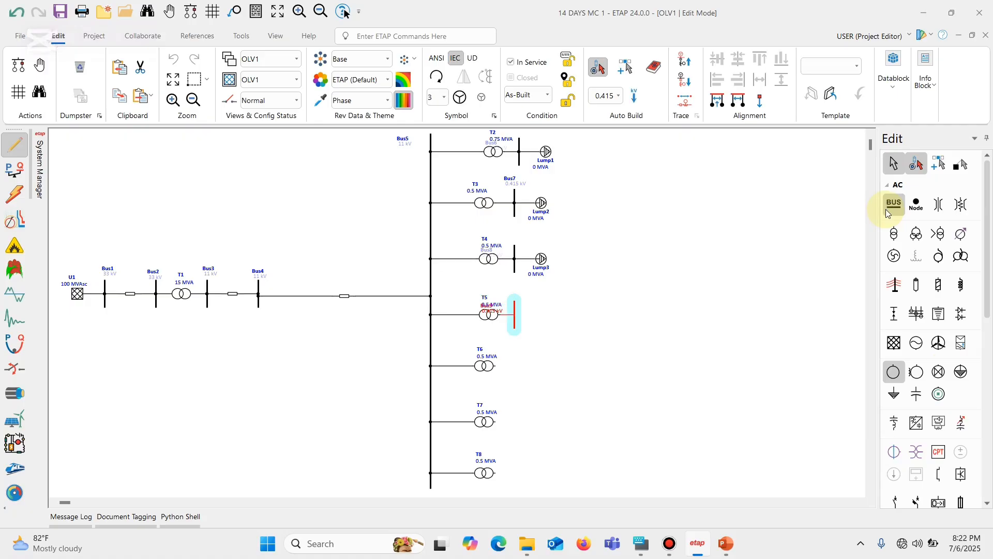
pyautogui.click(961, 373)
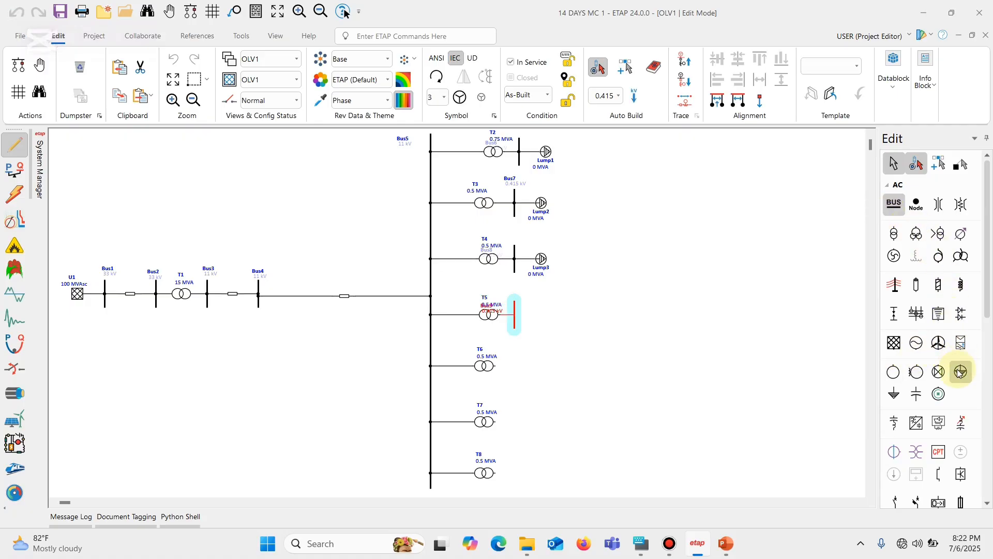
# Step: Auto-build a bus with a lumped load on the secondary side of each of transformers T6, T7 and T8
pyautogui.click(486, 371)
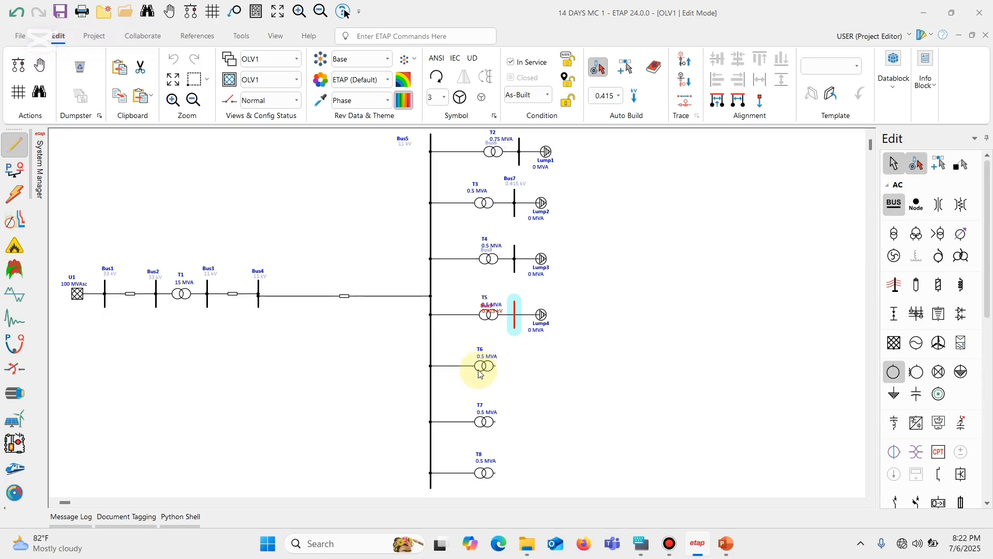
pyautogui.click(480, 374)
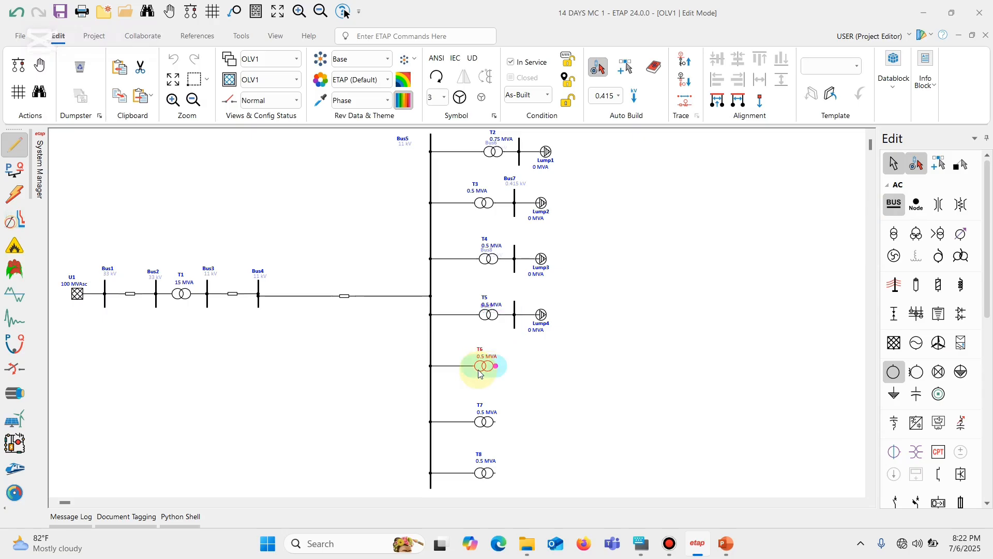
pyautogui.click(888, 203)
pyautogui.click(963, 373)
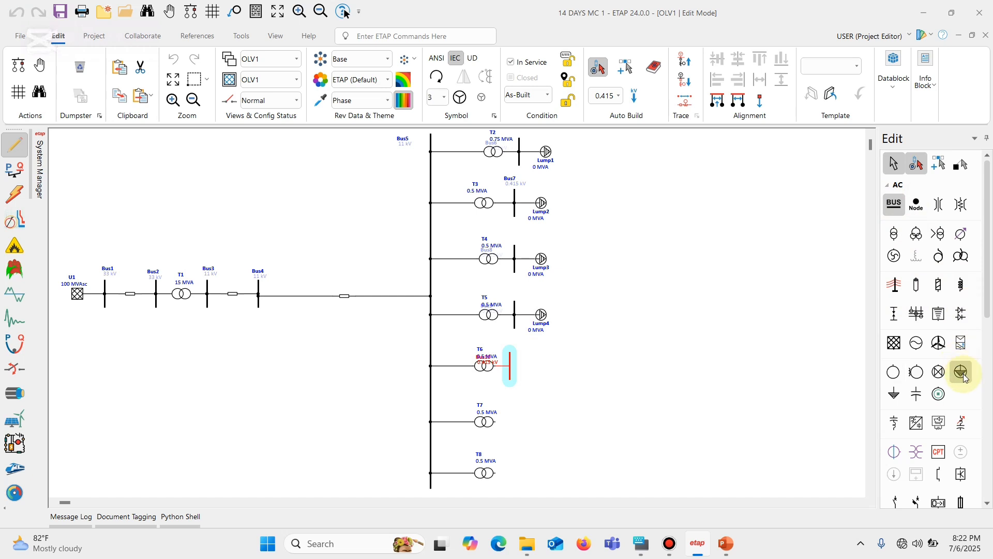
pyautogui.click(485, 424)
pyautogui.click(897, 207)
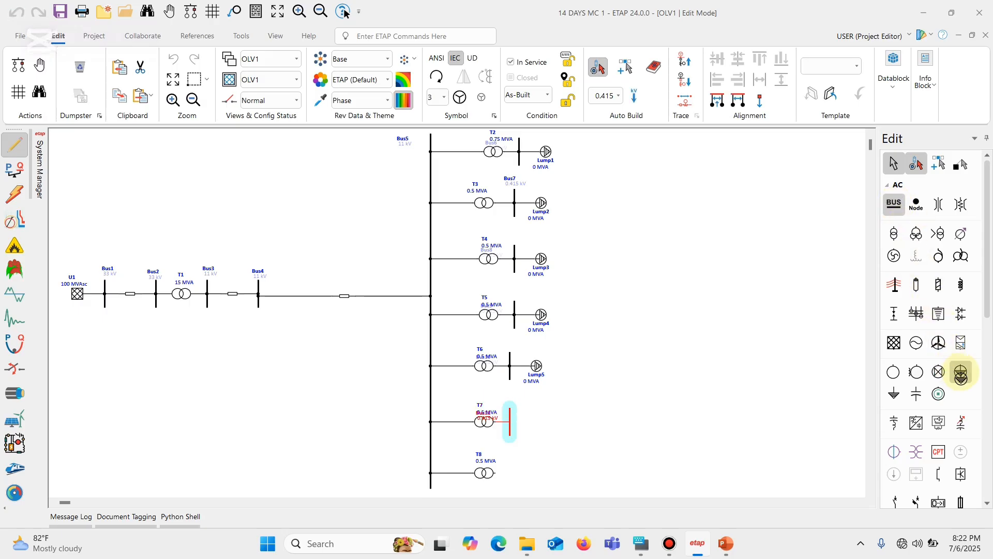
pyautogui.click(961, 373)
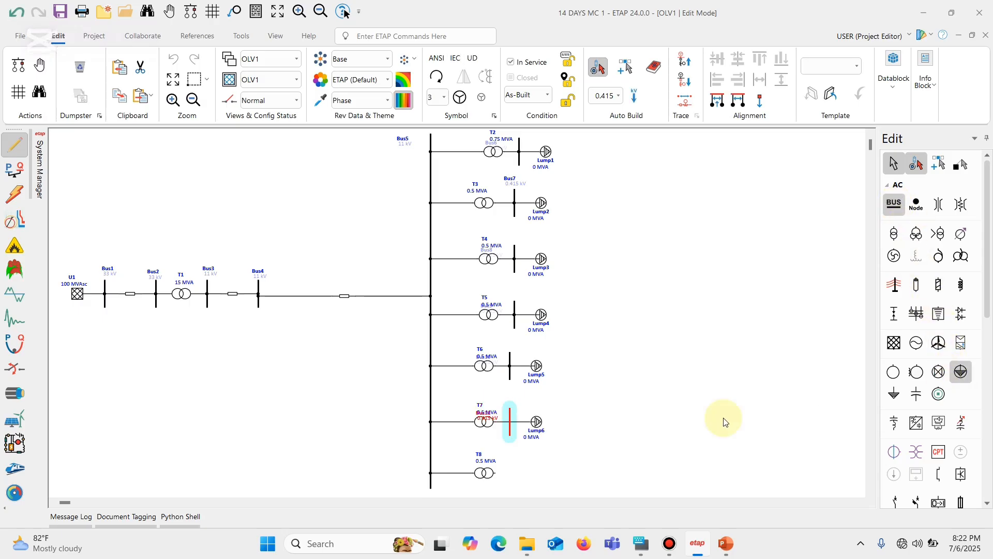
pyautogui.click(486, 477)
pyautogui.click(892, 216)
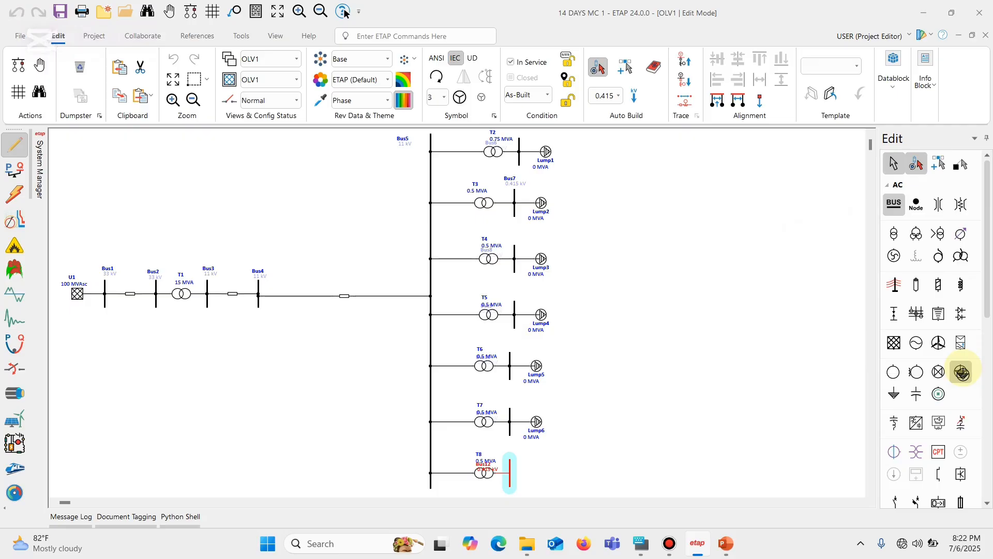
pyautogui.click(963, 373)
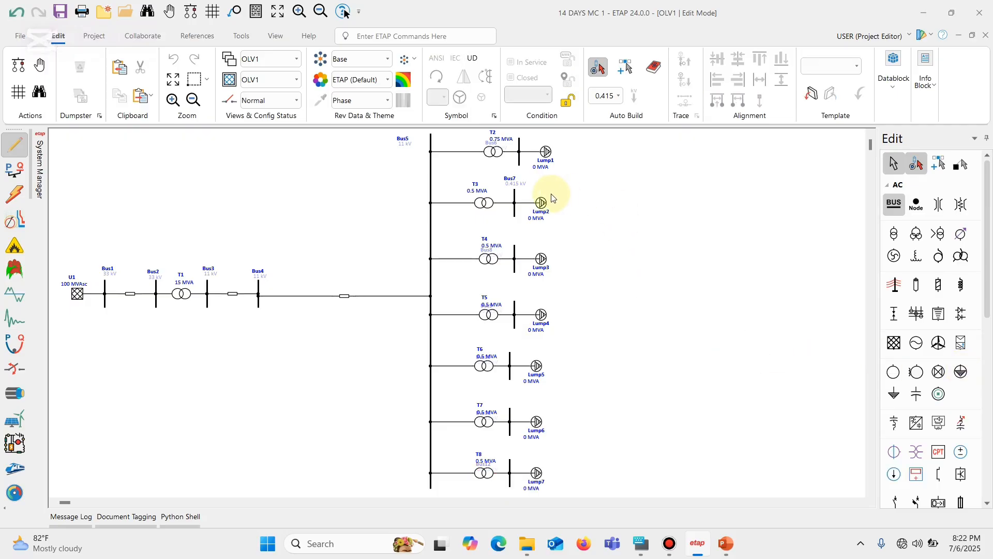
# Step: Check the load values on the SLD example slide, return to ETAP and set Lump1's nameplate rating to 0.338 MVA
pyautogui.click(697, 546)
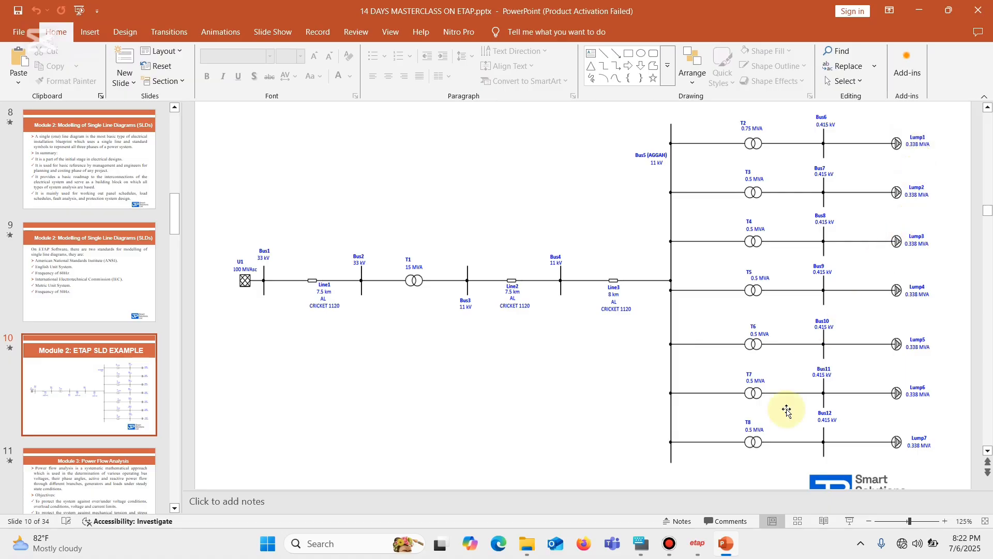
pyautogui.click(698, 547)
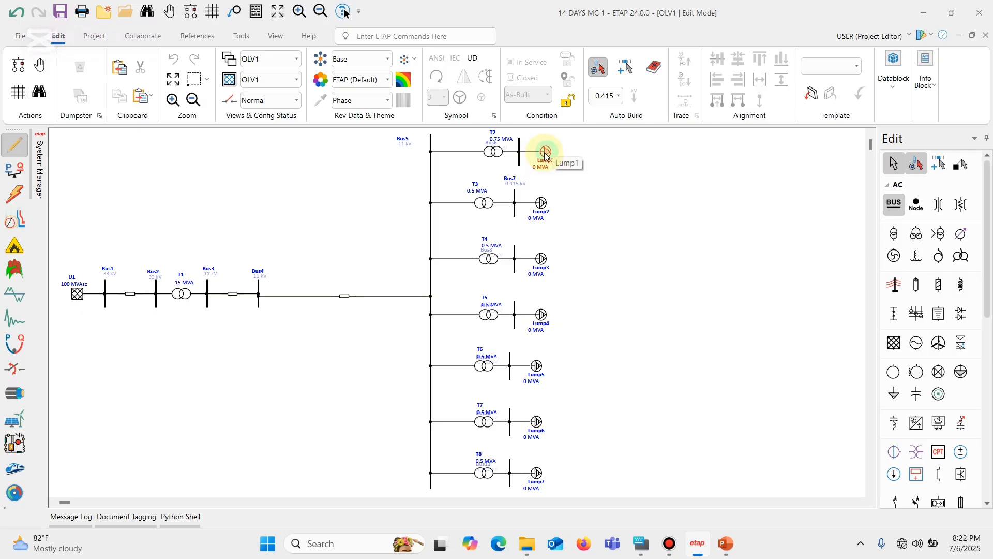
pyautogui.doubleClick(546, 152)
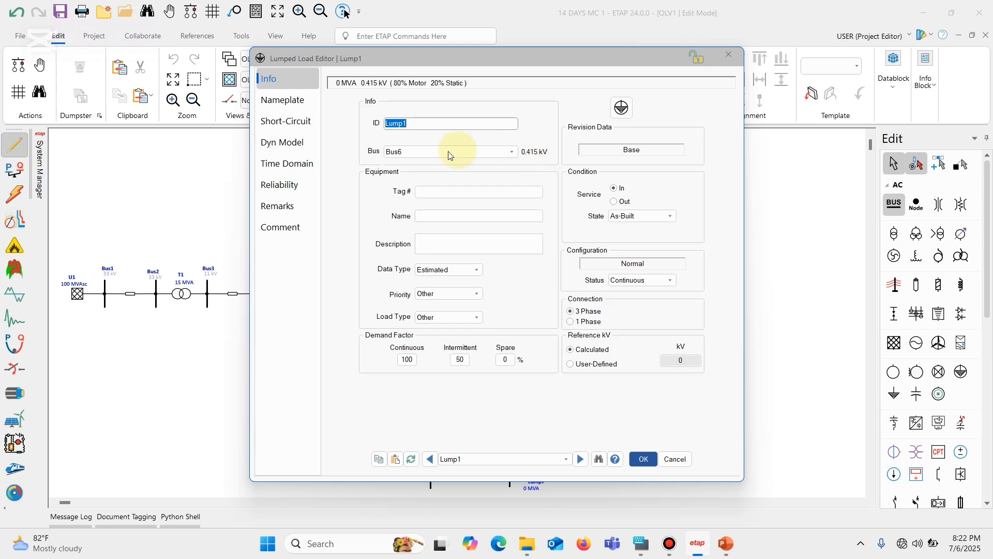
pyautogui.click(293, 99)
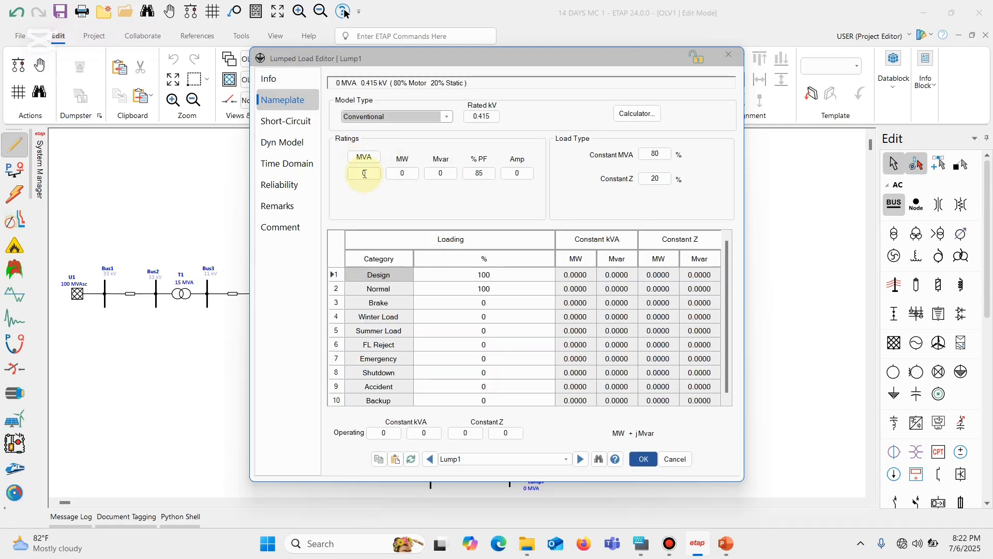
pyautogui.click(364, 174)
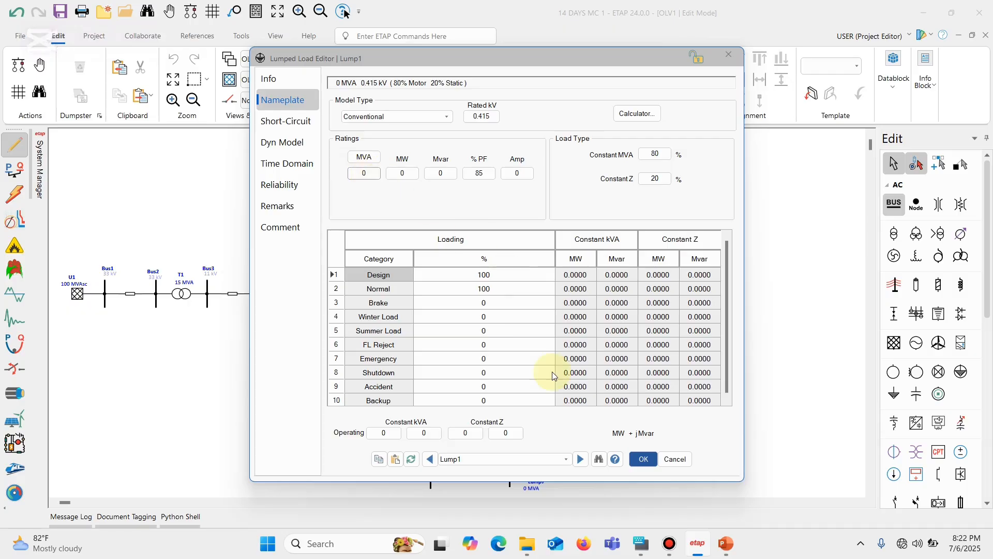
pyautogui.click(639, 544)
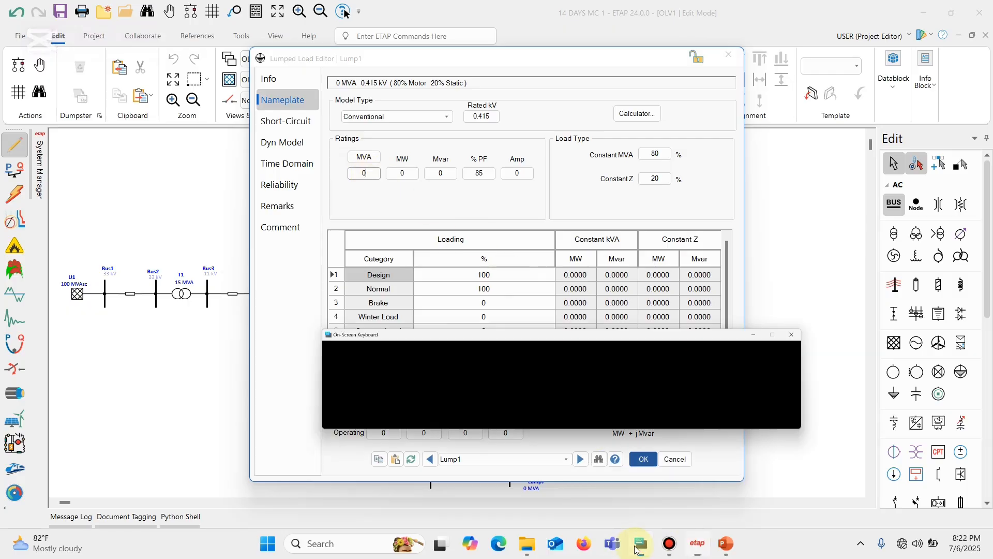
pyautogui.click(372, 177)
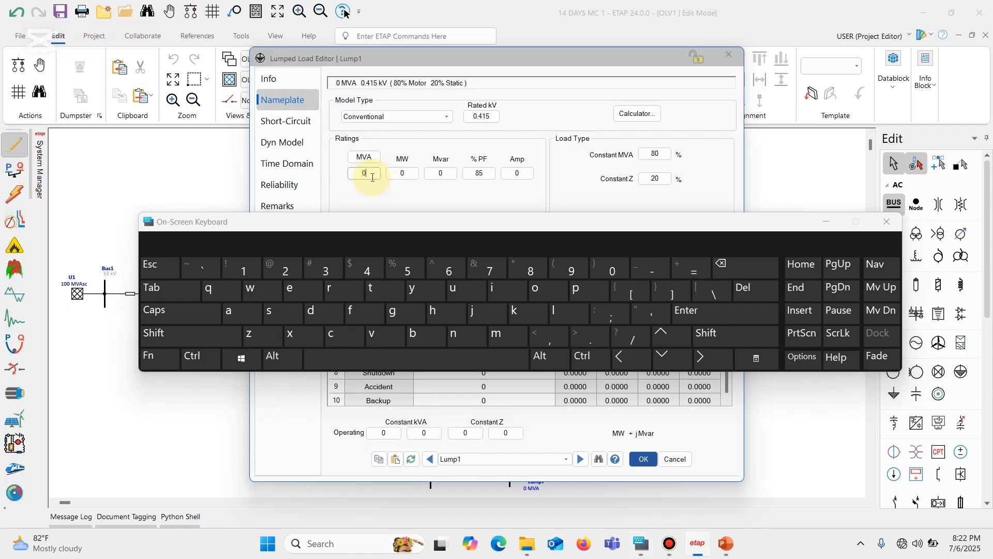
pyautogui.click(319, 272)
pyautogui.click(320, 272)
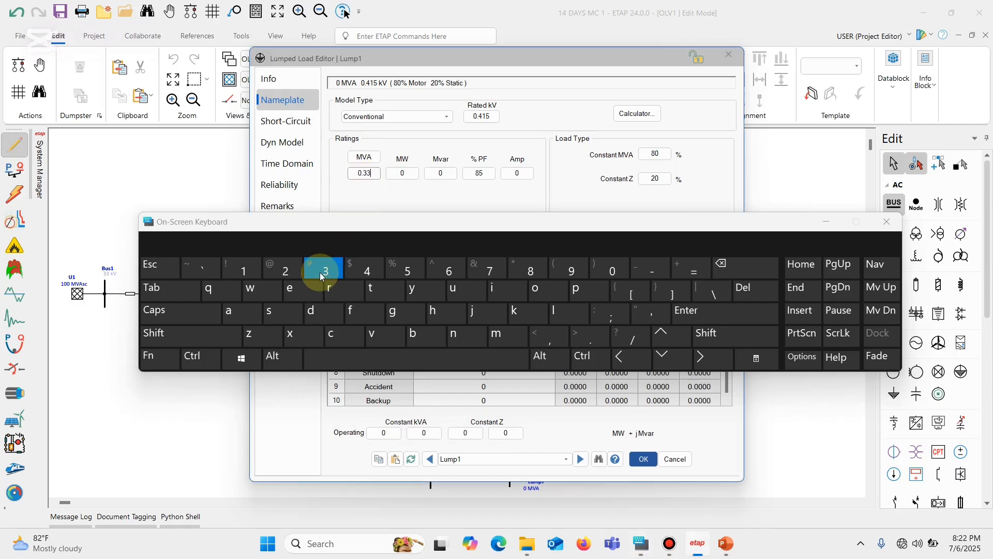
pyautogui.click(542, 277)
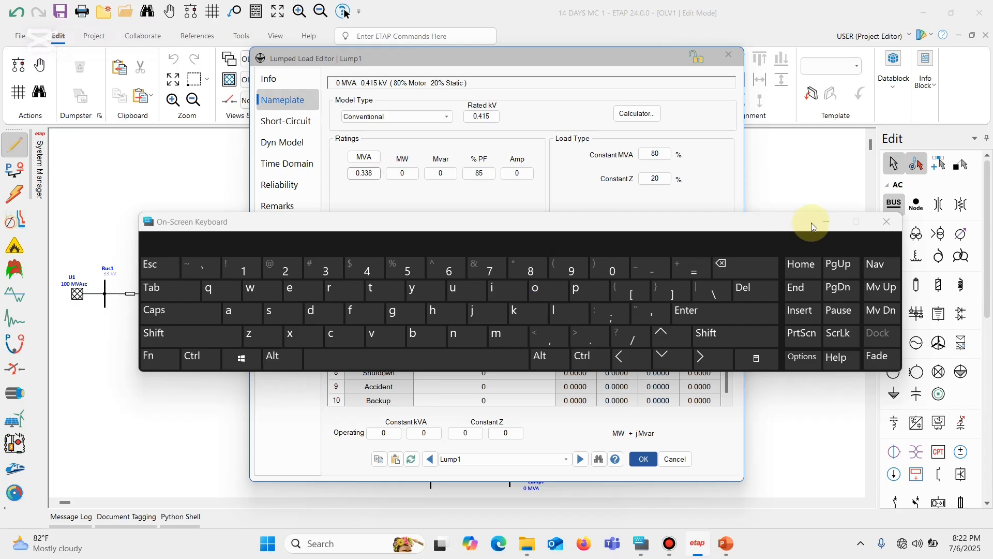
pyautogui.click(827, 222)
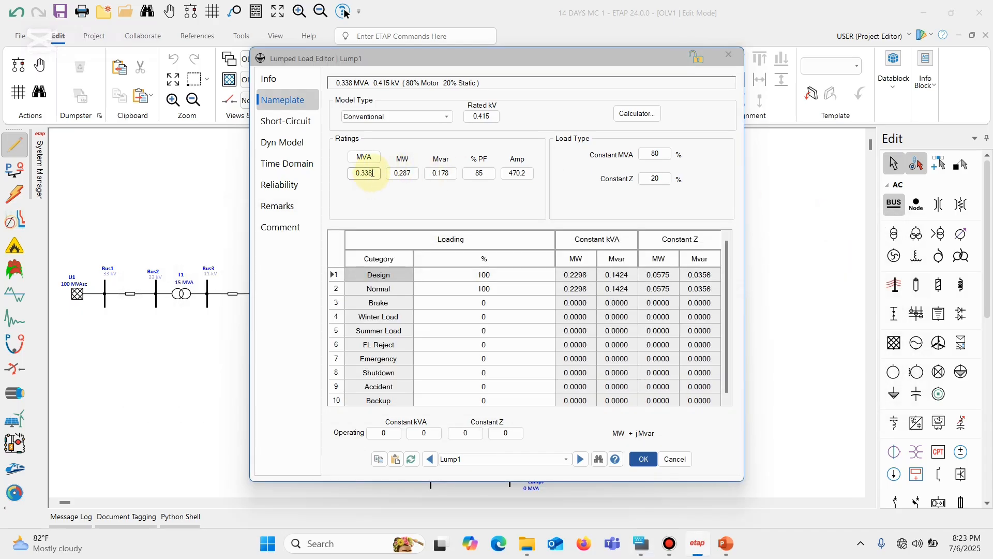
pyautogui.moveTo(372, 172); pyautogui.dragTo(353, 172)
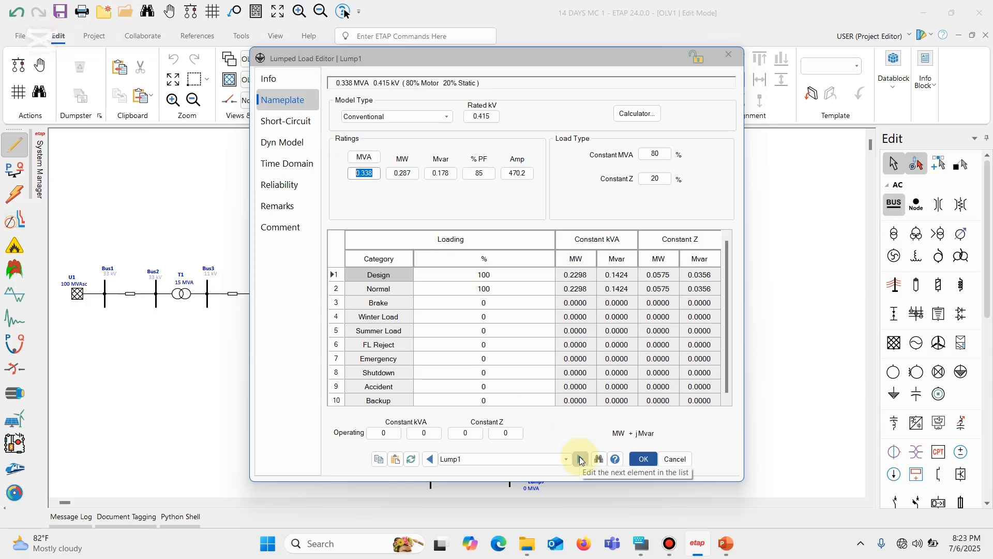
# Step: Move on to Lump2 in the Lumped Load Editor and set its rating to 0.338 MVA
pyautogui.click(565, 459)
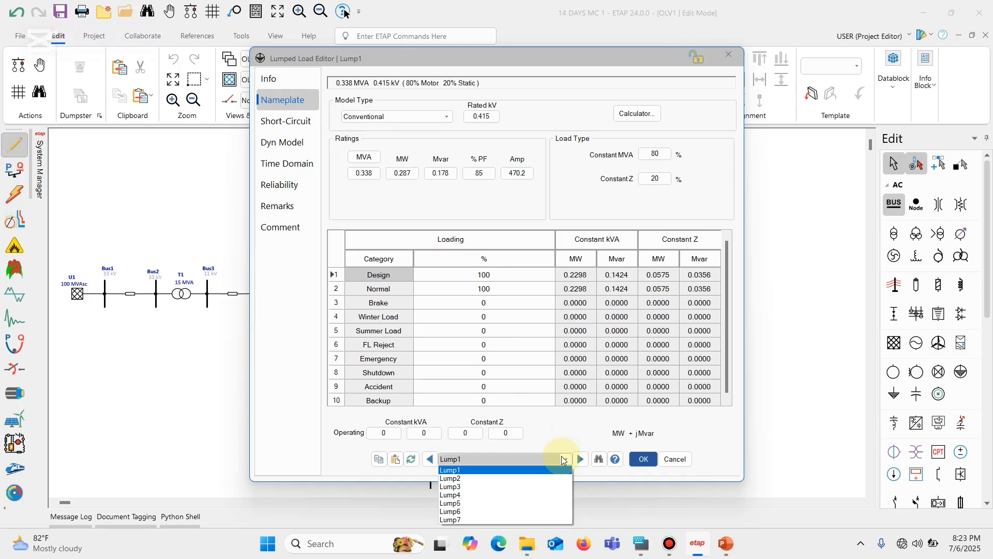
pyautogui.click(564, 458)
pyautogui.click(581, 459)
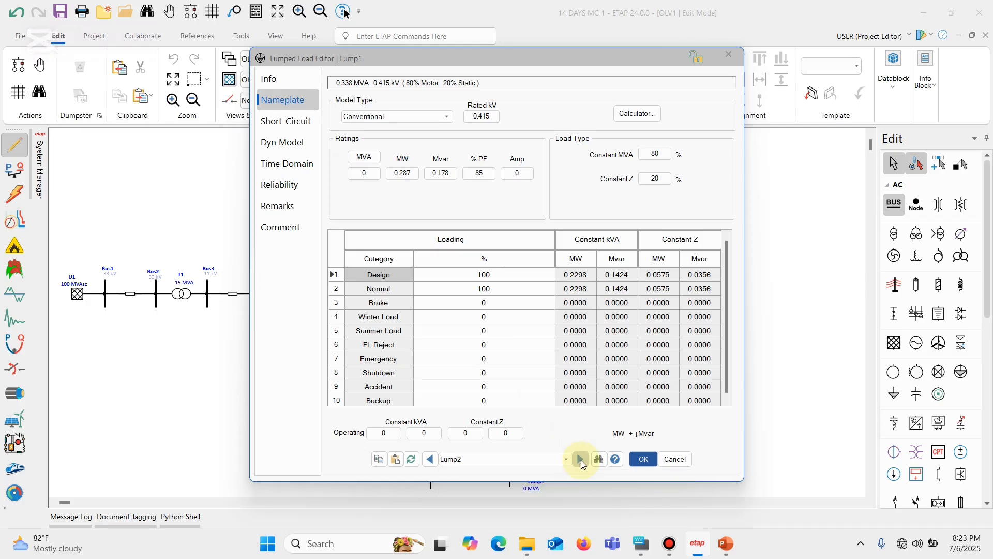
pyautogui.click(370, 173)
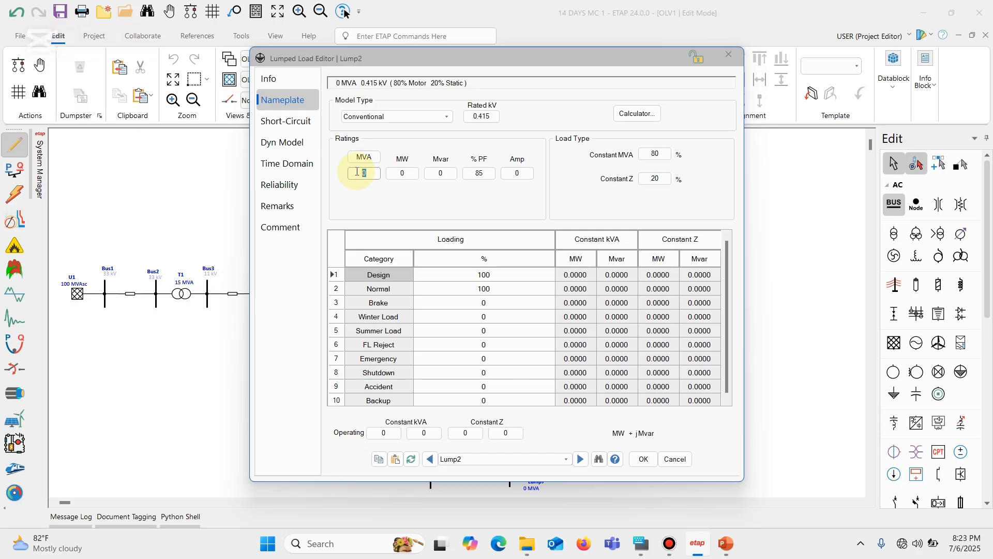
pyautogui.write('0')
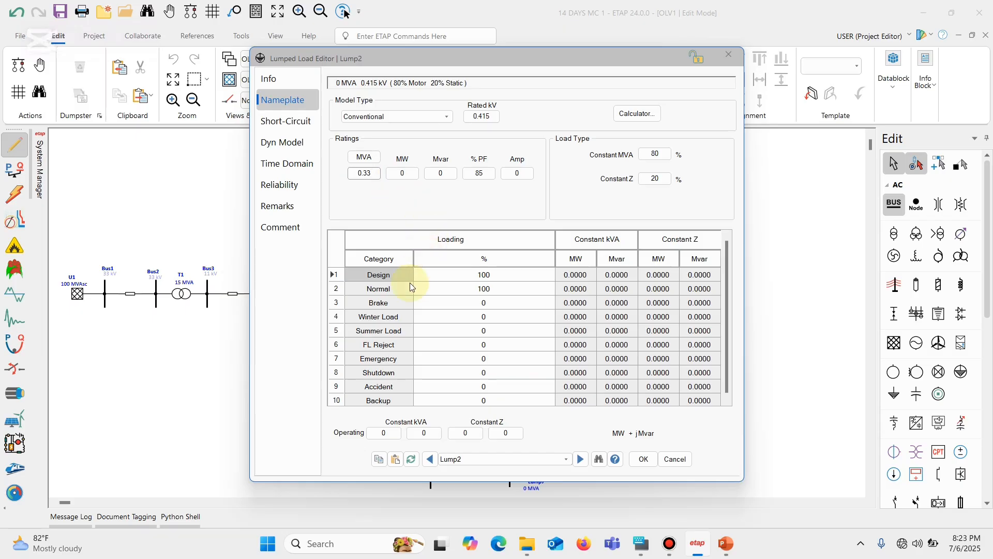
pyautogui.click(642, 543)
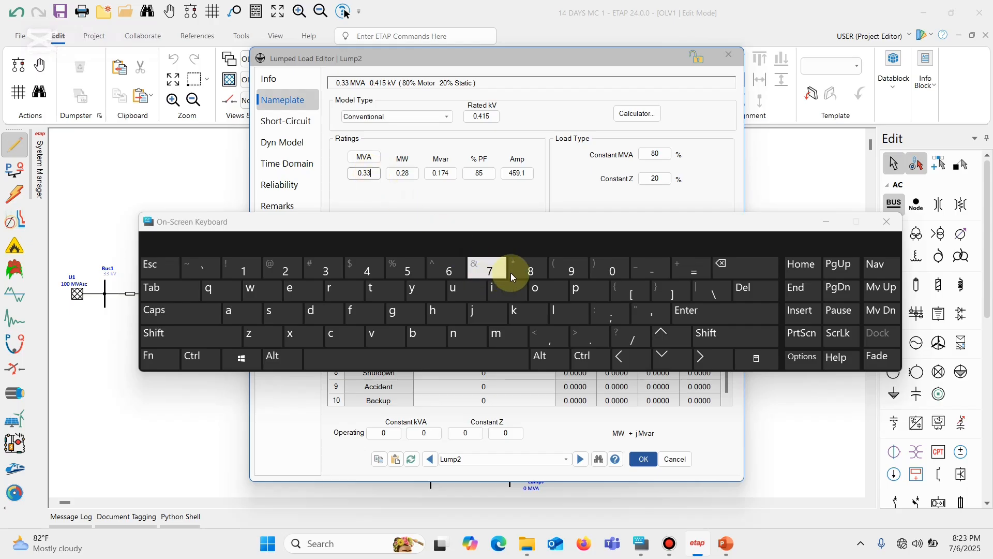
pyautogui.click(526, 270)
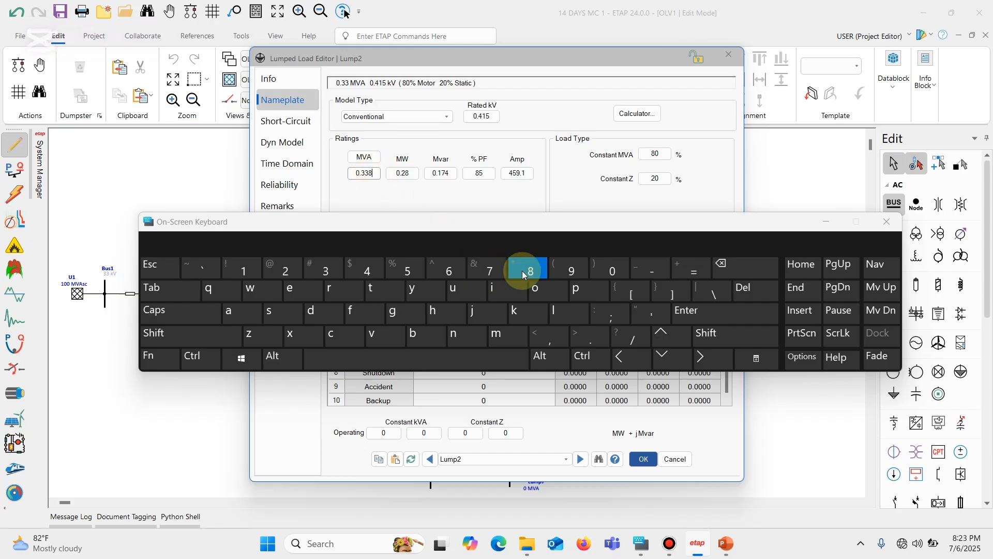
pyautogui.click(825, 222)
pyautogui.click(374, 174)
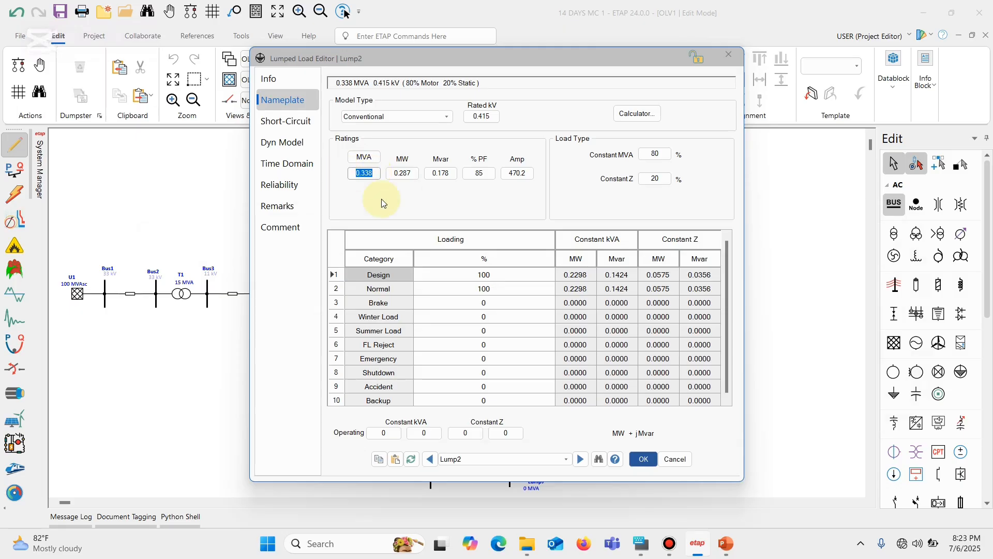
# Step: Set the ratings of lumped loads Lump3 through Lump7 to 0.338 MVA each and accept the edits
pyautogui.click(581, 459)
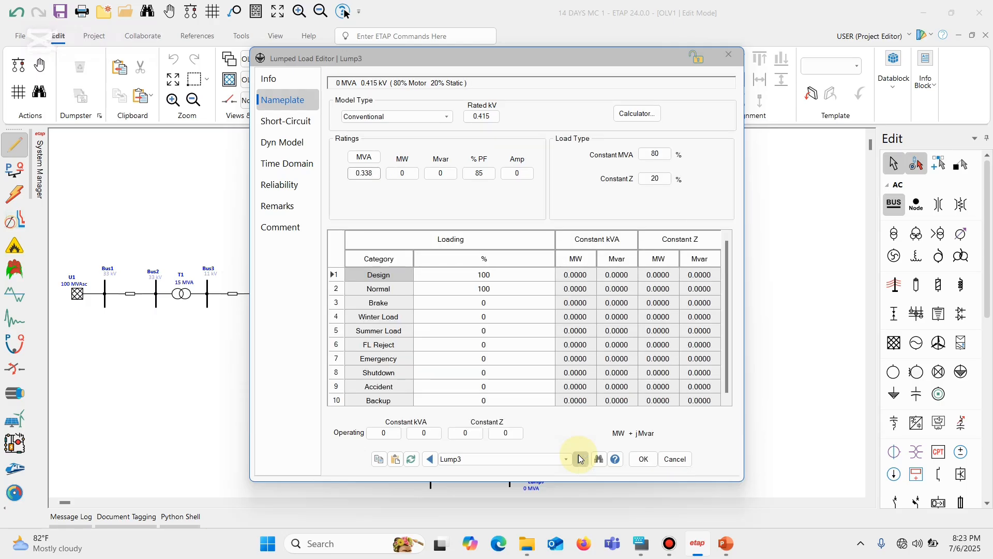
pyautogui.click(580, 458)
pyautogui.click(580, 459)
pyautogui.write('0.338')
pyautogui.click(580, 459)
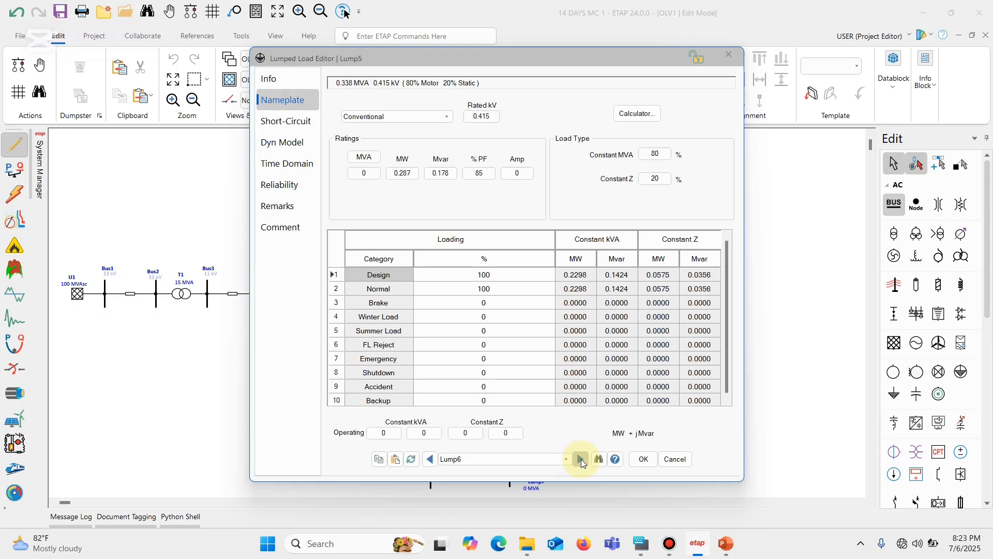
pyautogui.write('0.338')
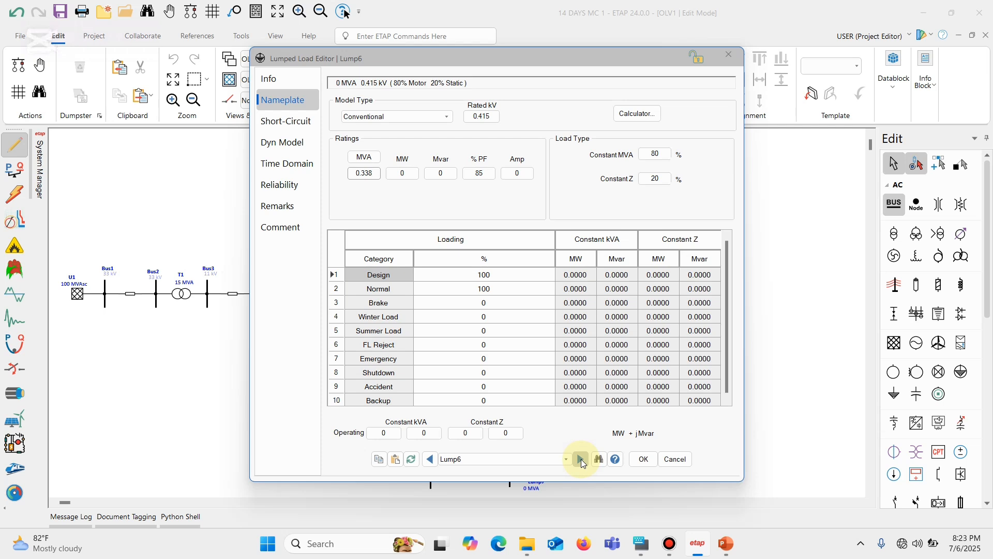
pyautogui.click(581, 458)
pyautogui.click(582, 458)
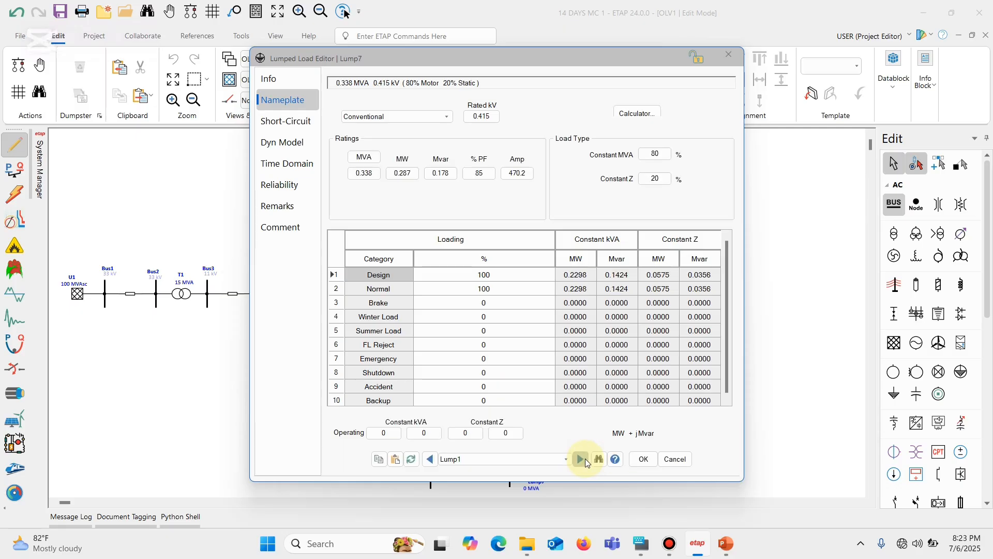
pyautogui.click(643, 463)
pyautogui.click(642, 322)
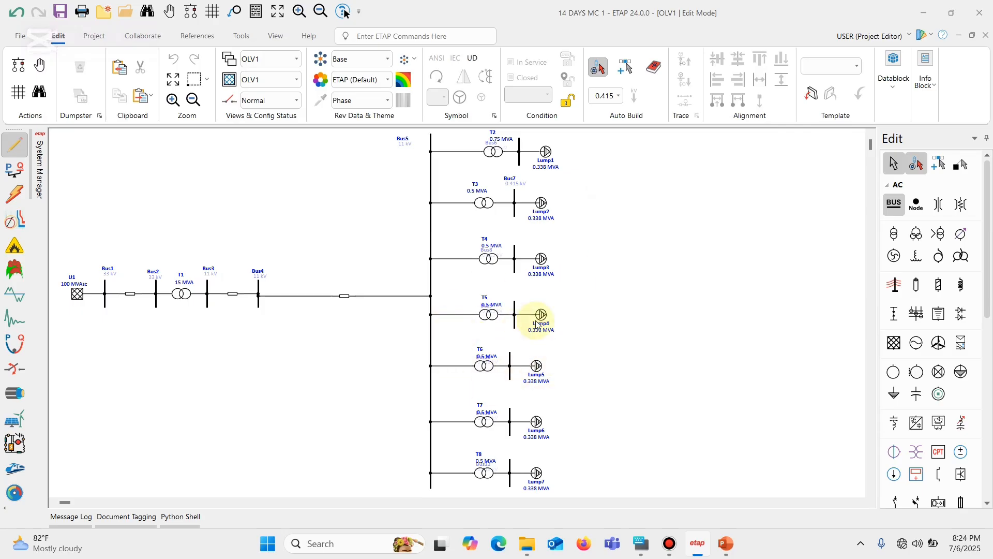
# Step: Compare the load spacing with the SLD example slide, return to ETAP and move lumped loads Lump1 through Lump7 farther from their buses
pyautogui.click(727, 549)
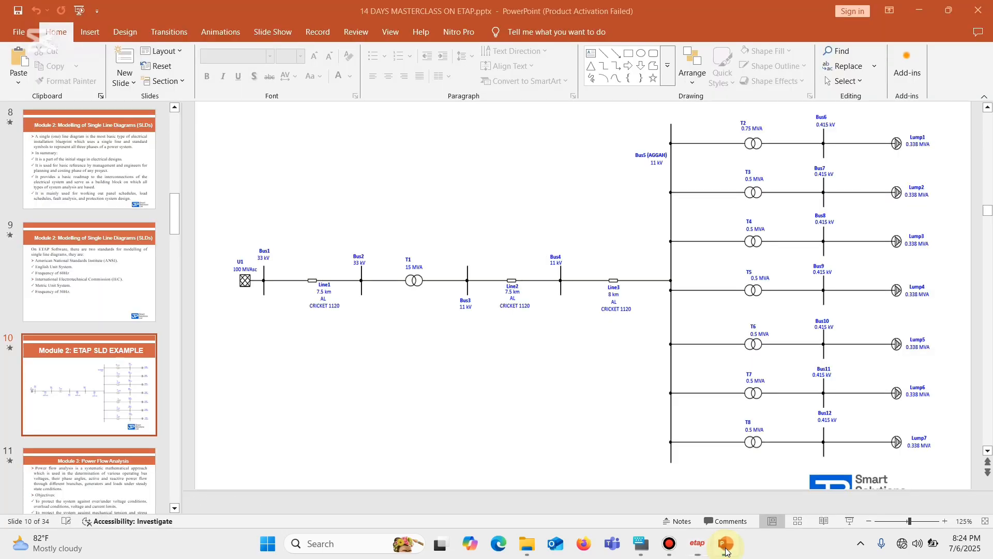
pyautogui.click(697, 543)
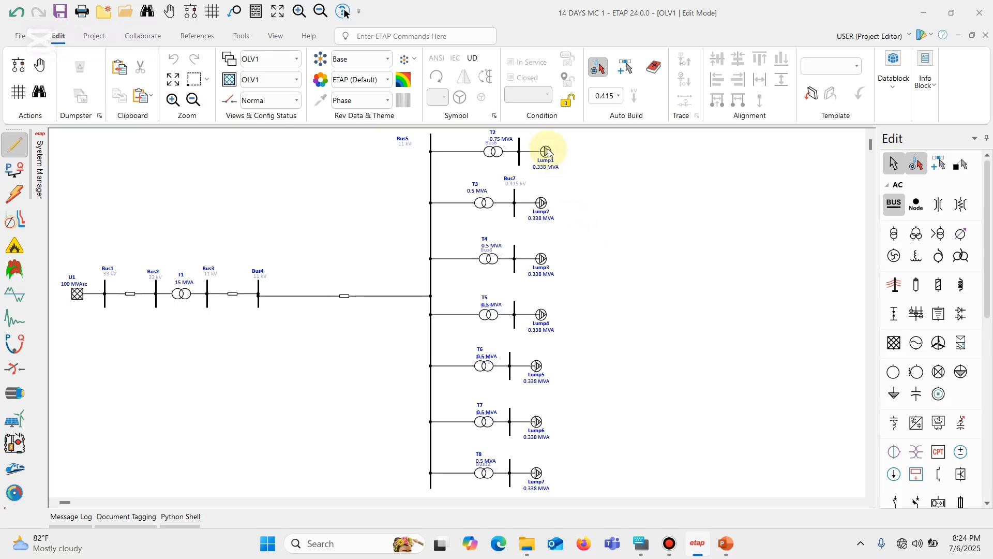
pyautogui.moveTo(547, 152); pyautogui.dragTo(567, 152)
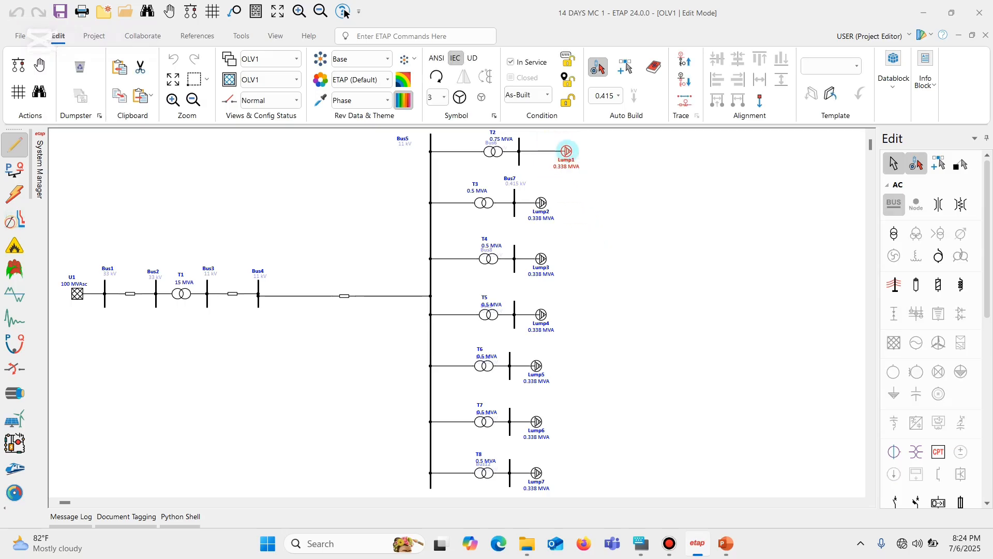
pyautogui.click(541, 203)
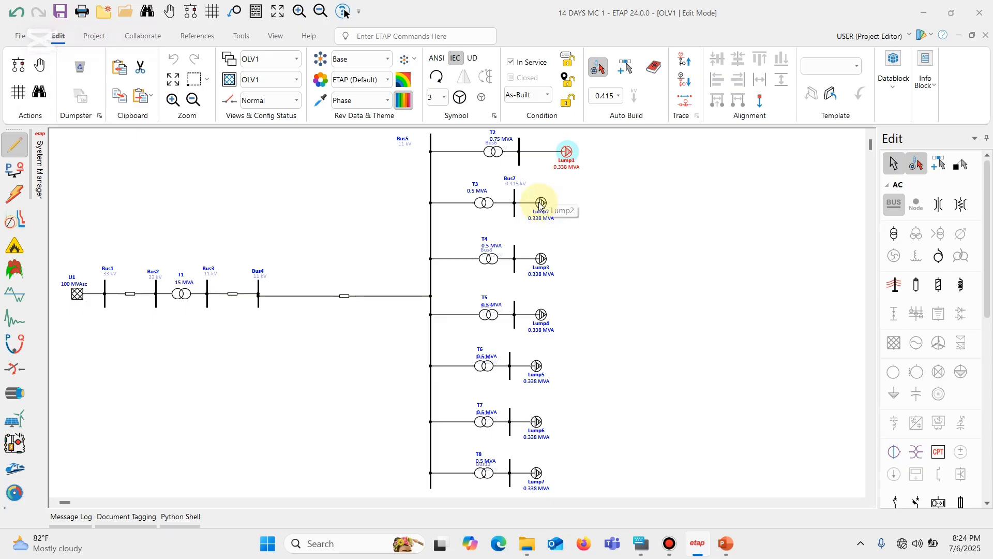
pyautogui.moveTo(541, 202); pyautogui.dragTo(563, 203)
pyautogui.click(540, 263)
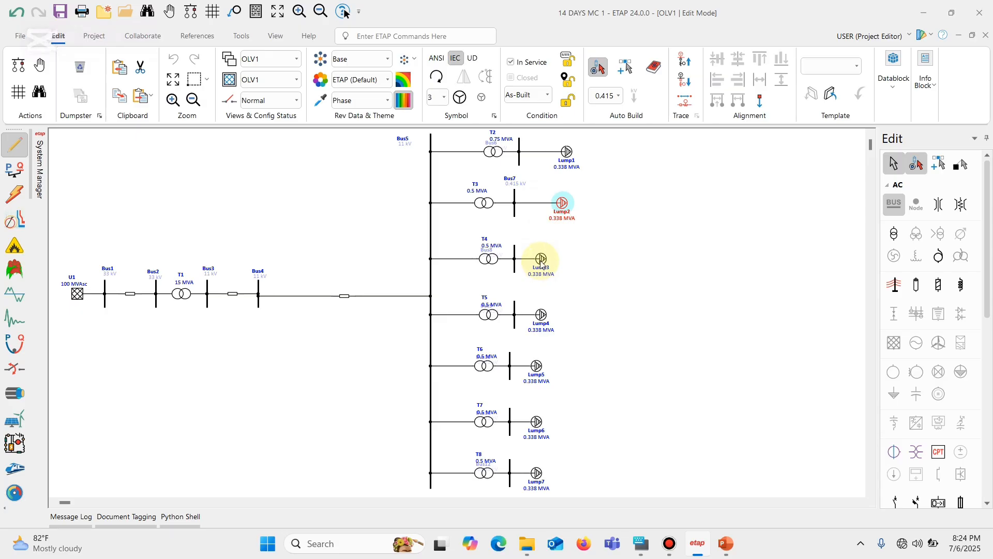
pyautogui.moveTo(540, 263); pyautogui.dragTo(557, 260)
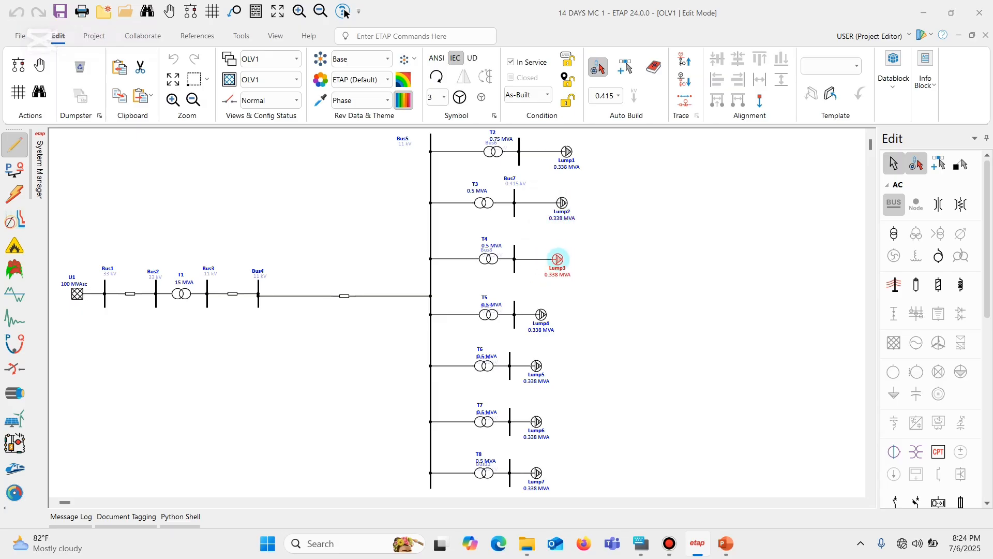
pyautogui.click(544, 315)
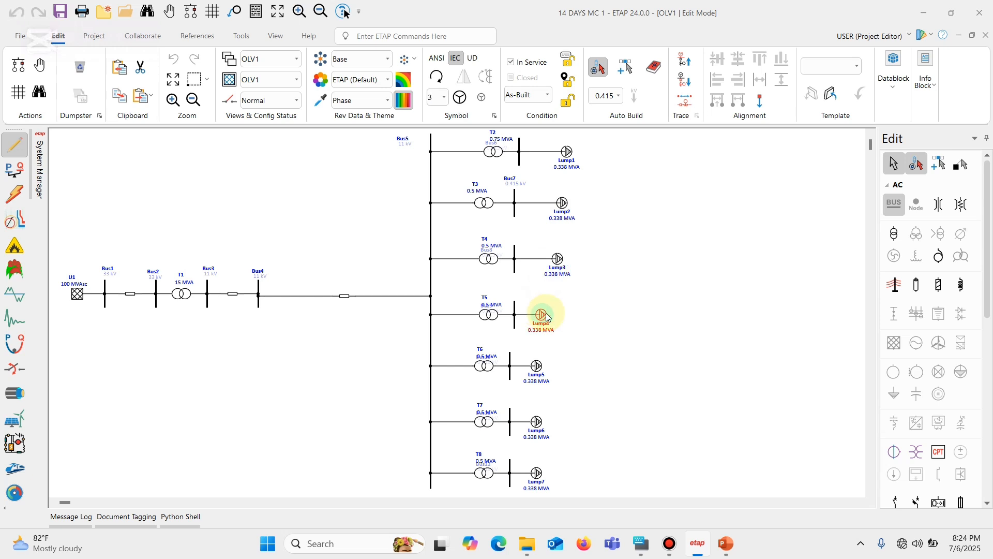
pyautogui.moveTo(547, 316); pyautogui.dragTo(564, 316)
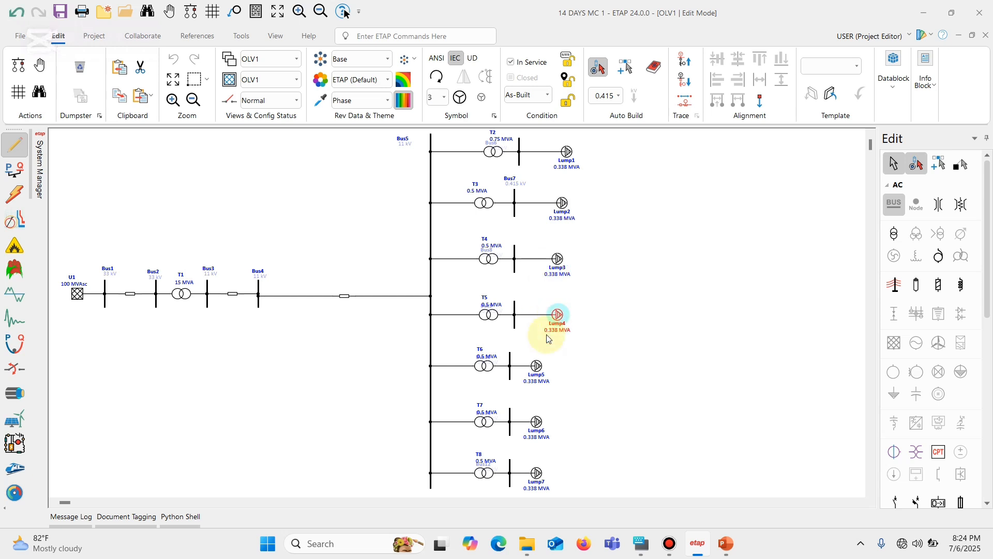
pyautogui.moveTo(536, 367); pyautogui.dragTo(553, 366)
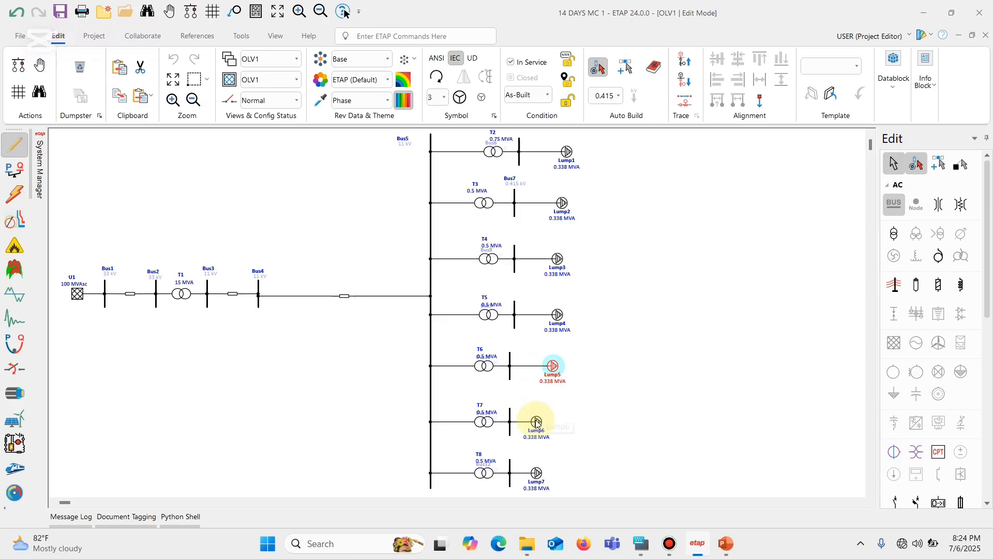
pyautogui.moveTo(536, 422); pyautogui.dragTo(552, 422)
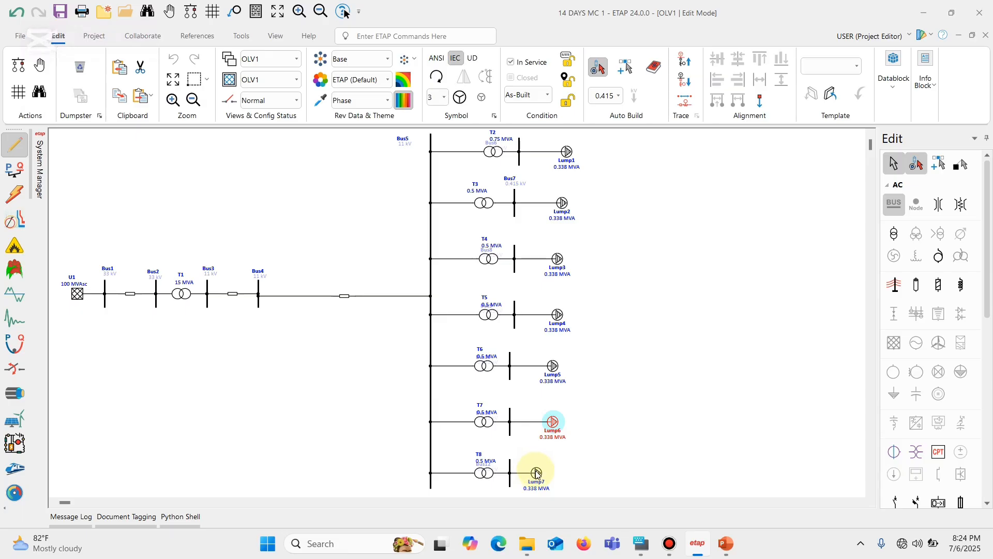
pyautogui.moveTo(537, 472); pyautogui.dragTo(552, 473)
pyautogui.click(616, 452)
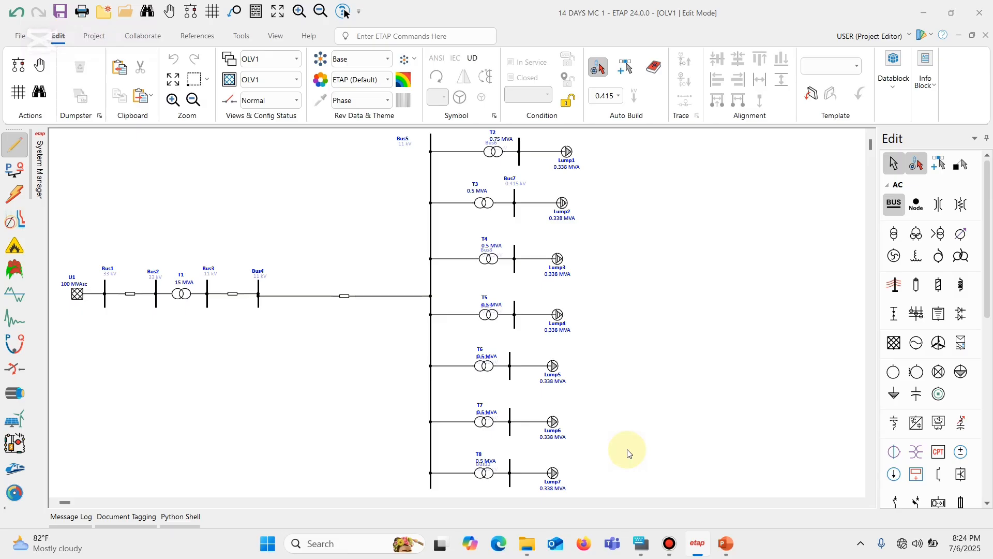
# Step: Switch to File Explorer and open POWER SYSTEM TRAINING SYLLABUS.pdf from the JP SMART SOLUTIONS LTD folder
pyautogui.click(529, 551)
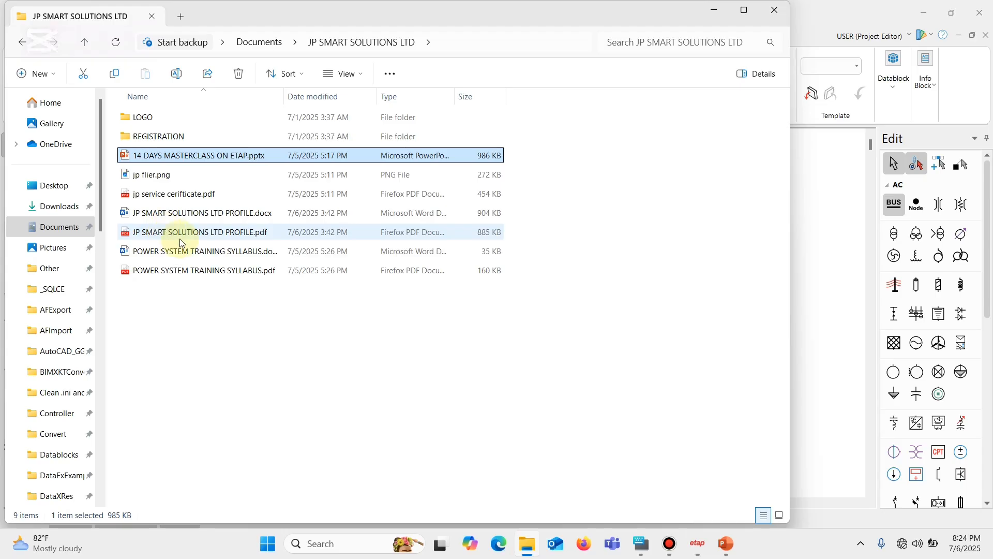
pyautogui.click(200, 272)
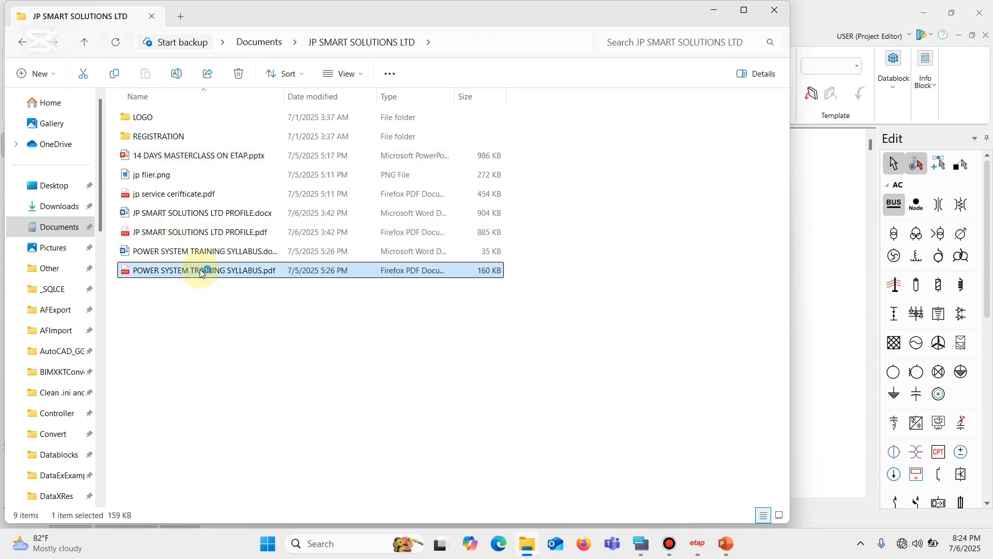
pyautogui.doubleClick(201, 271)
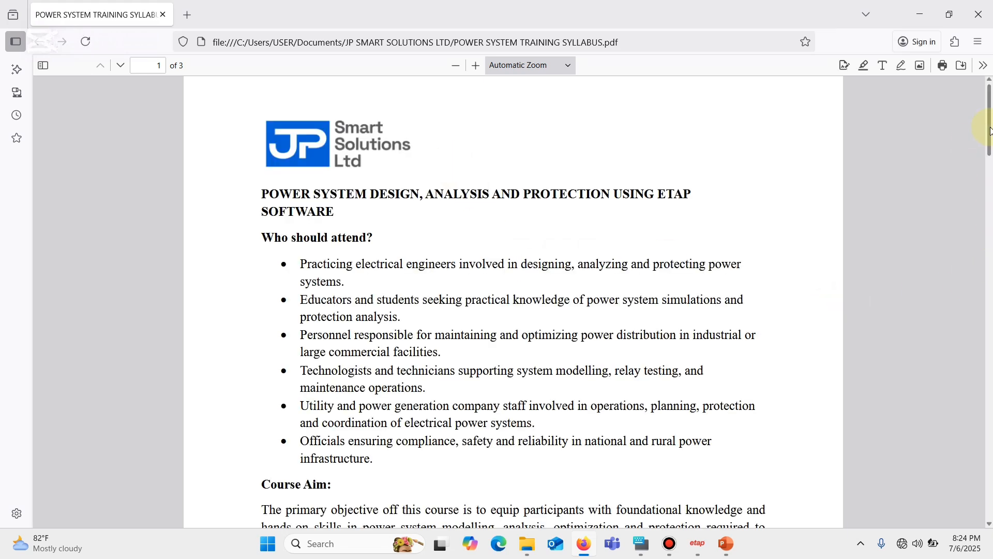
# Step: Read through the training syllabus from the course aim and Module 1 to Module 6c and the pre-requisites
pyautogui.scroll(-5, 990, 150)
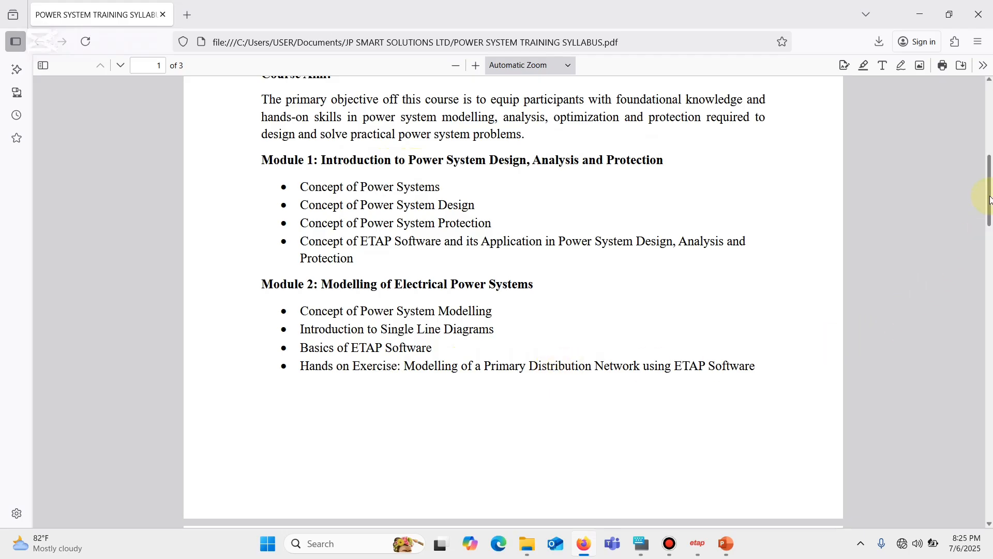
pyautogui.moveTo(991, 201); pyautogui.dragTo(991, 287)
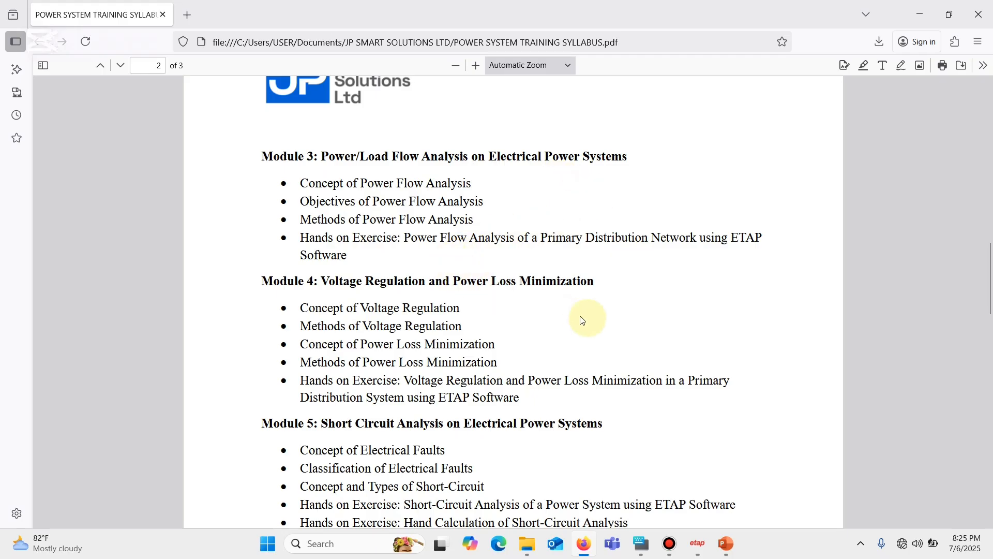
pyautogui.scroll(-5, 989, 259)
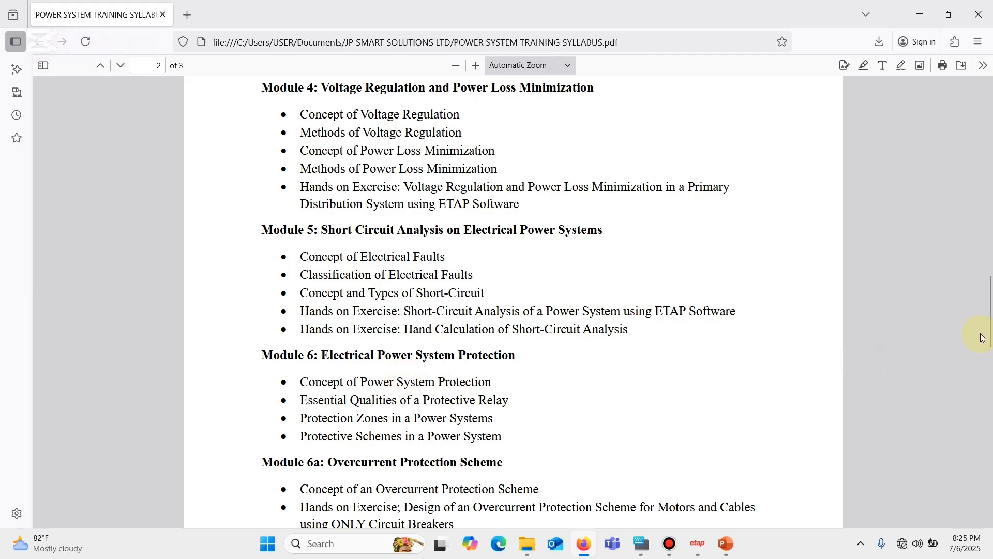
pyautogui.moveTo(990, 328); pyautogui.dragTo(991, 356)
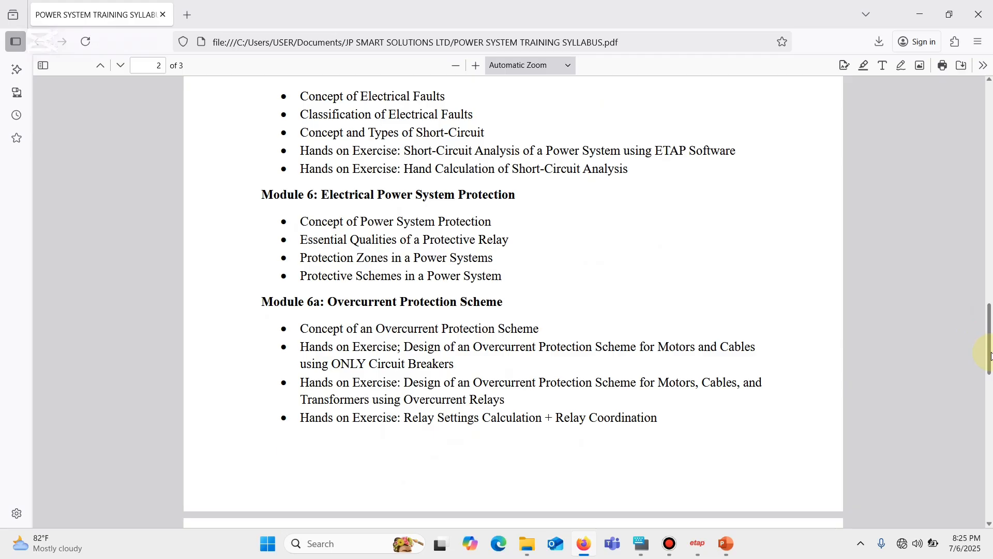
pyautogui.moveTo(990, 344); pyautogui.dragTo(990, 350)
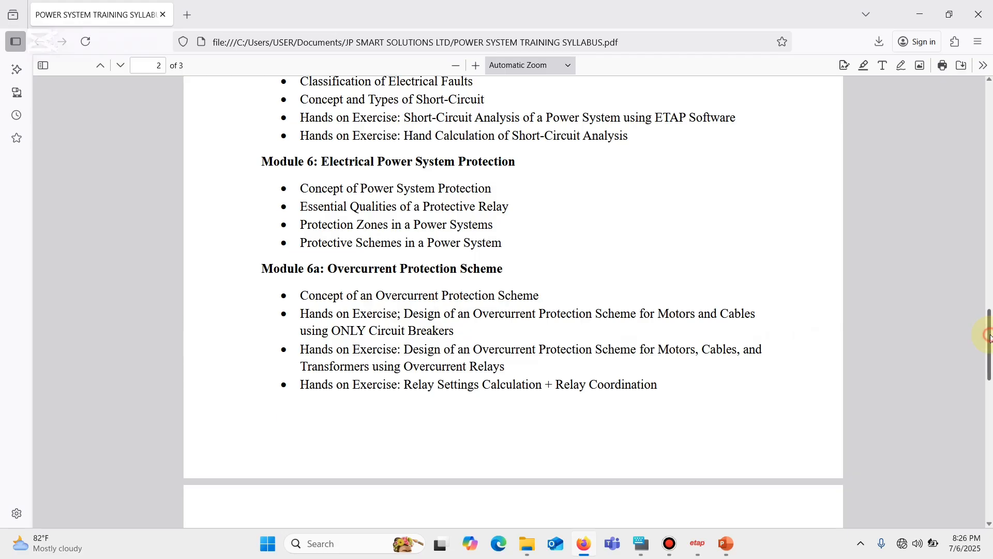
pyautogui.moveTo(989, 343); pyautogui.dragTo(991, 398)
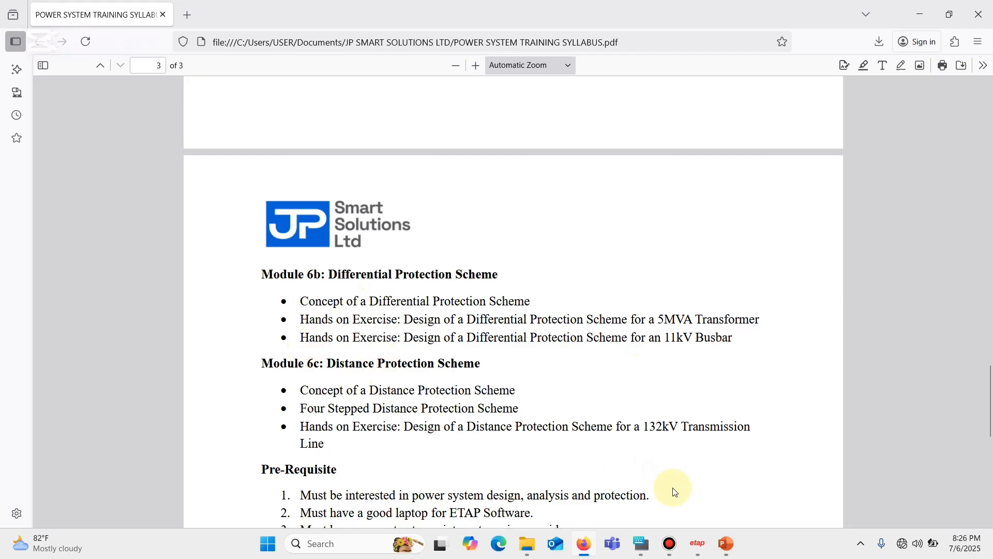
# Step: Switch to the PowerPoint presentation and show slide 2, the Power System Design, Analysis, and Protection title slide with the contact details
pyautogui.click(727, 548)
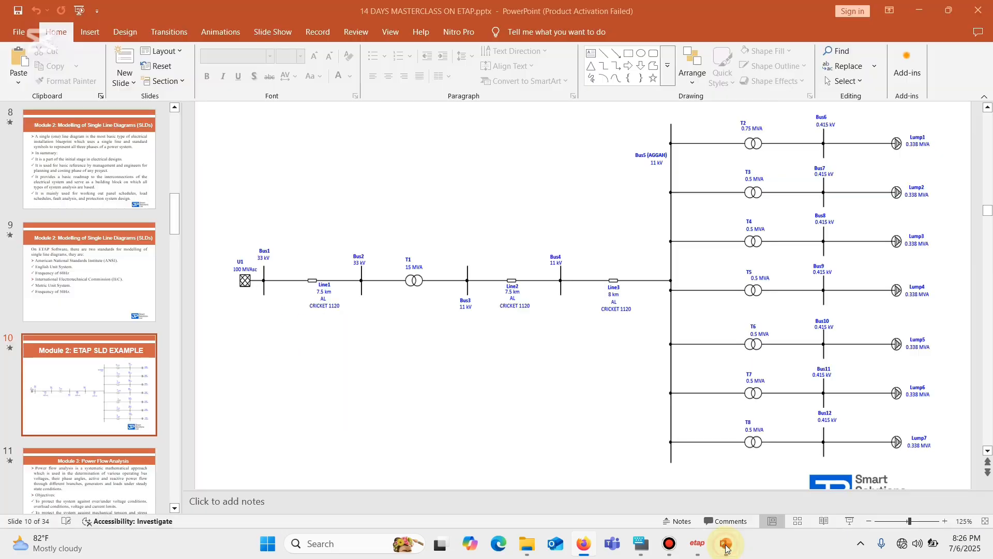
pyautogui.moveTo(176, 227); pyautogui.dragTo(188, 154)
pyautogui.click(122, 180)
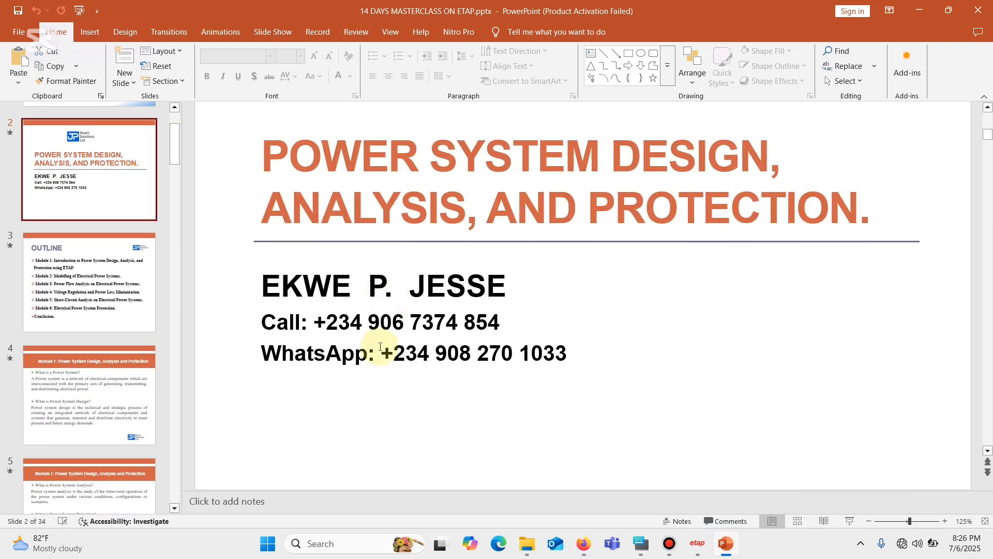